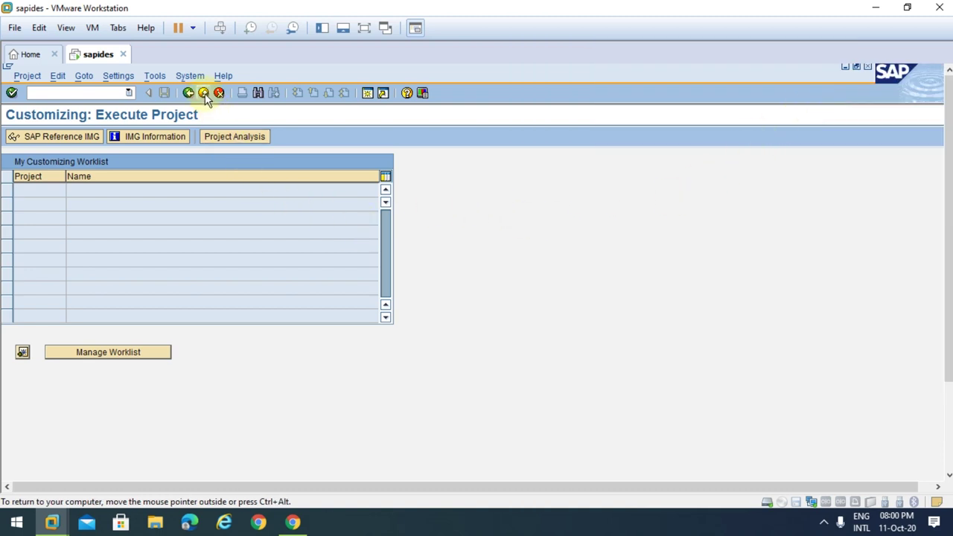
Step: In the SAP Reference IMG, open Define Account Groups with Screen Layout (Vendors) under Accounts Receivable and Accounts Payable vendor master data preparations
click(364, 28)
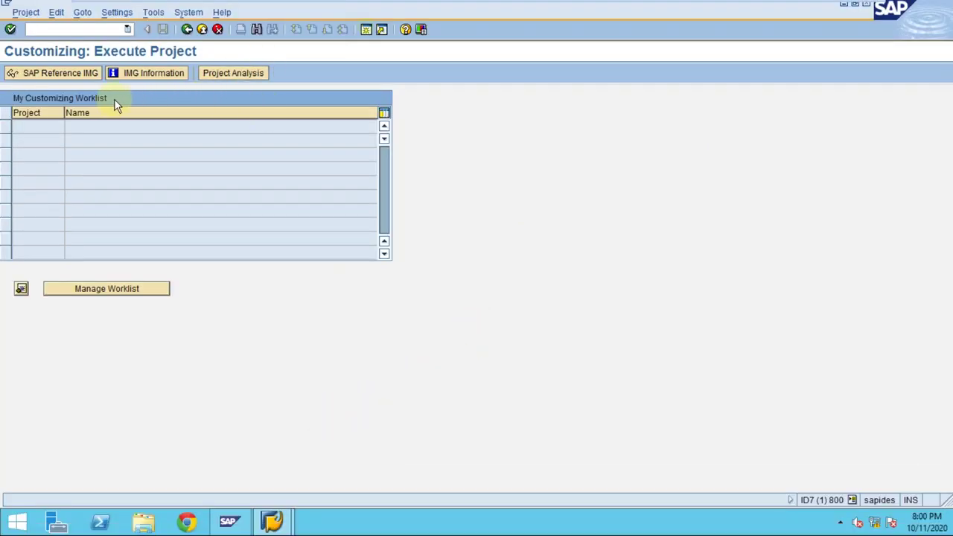
click(66, 74)
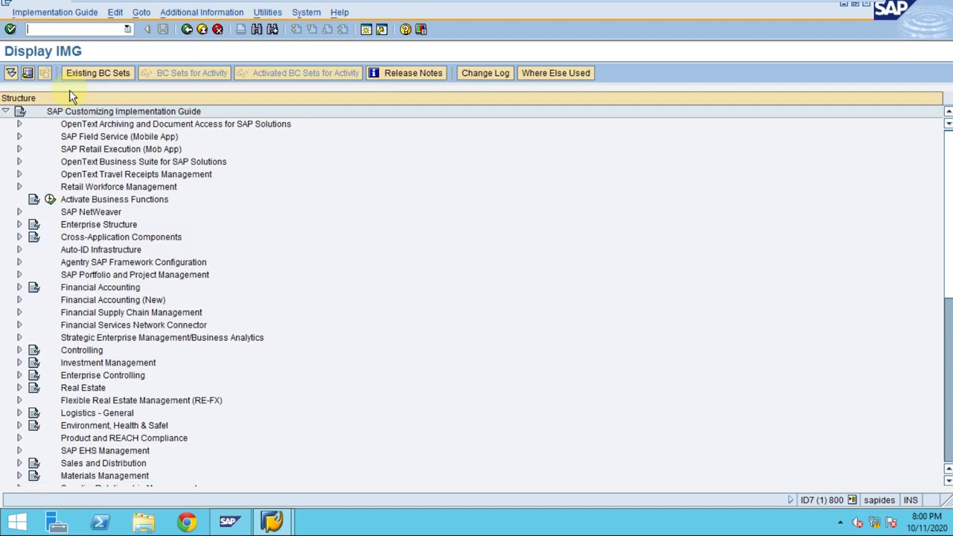
click(19, 287)
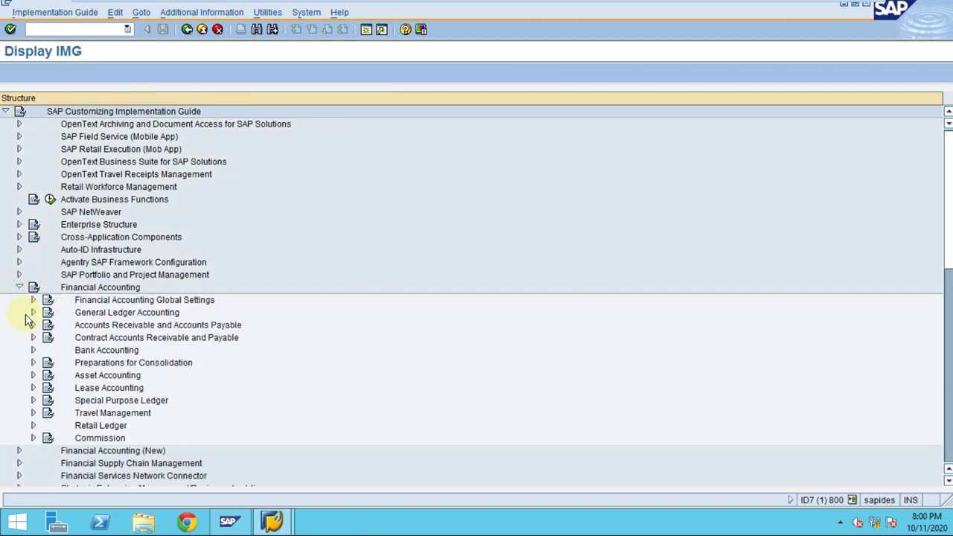
click(33, 326)
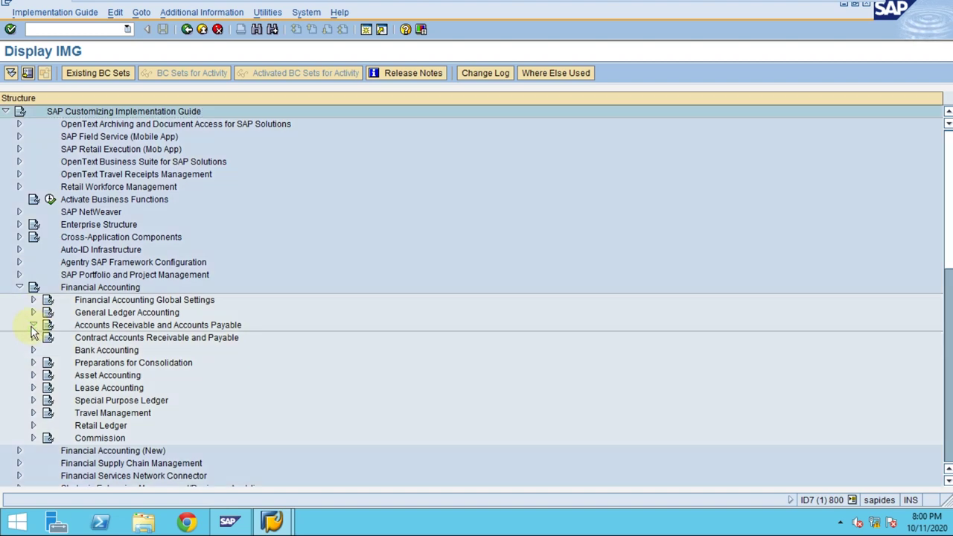
click(47, 350)
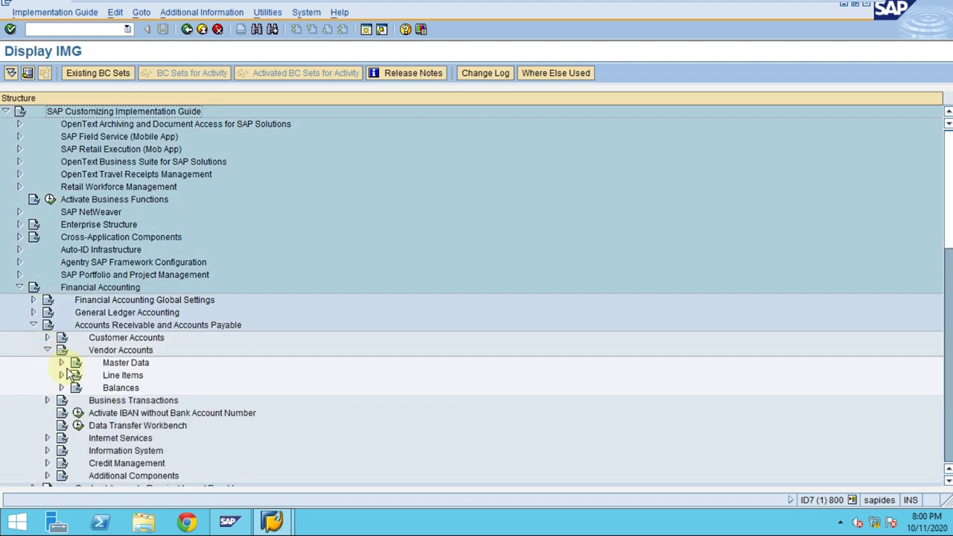
click(61, 363)
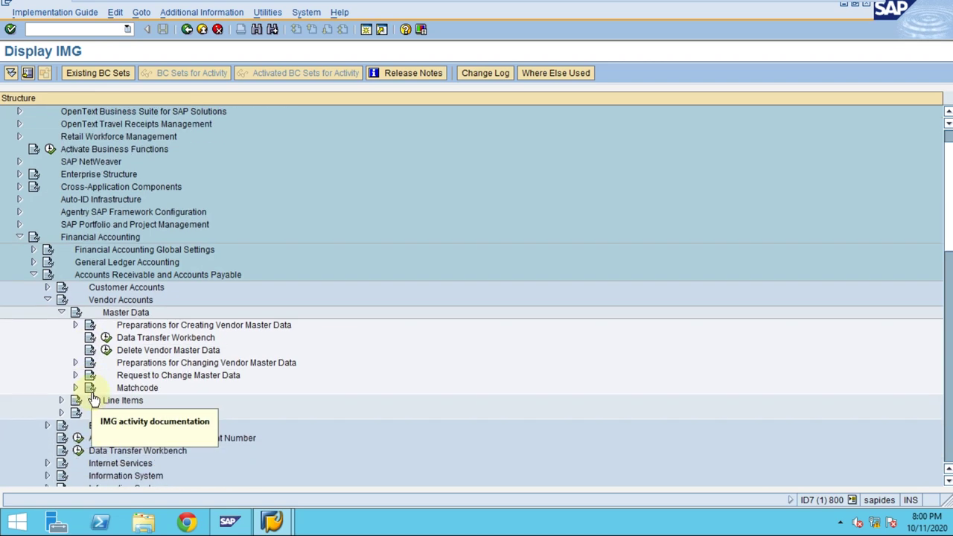
scroll(94, 400, down, 2)
click(76, 250)
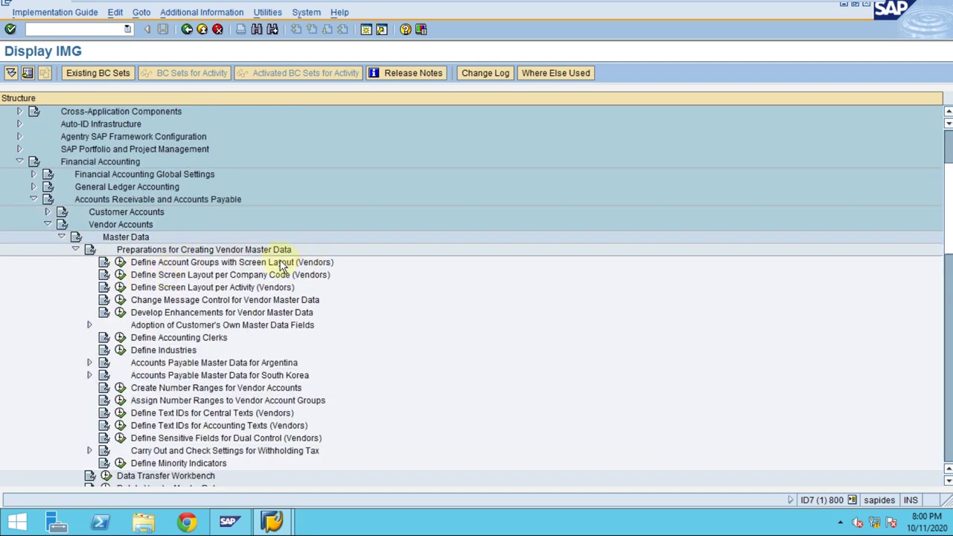
click(120, 265)
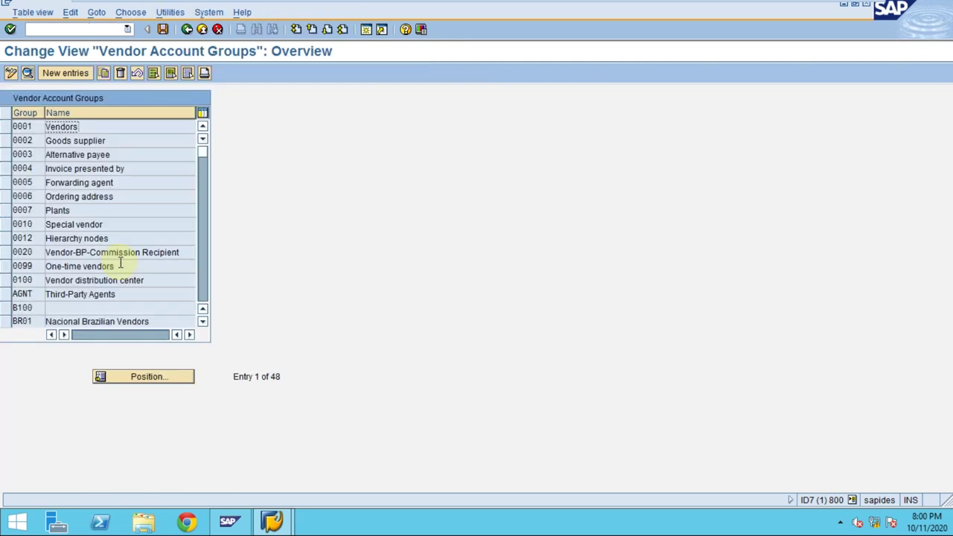
Step: Add a new vendor account group TRVD with the meaning Training Domestic Vendor
scroll(122, 215, down, 7)
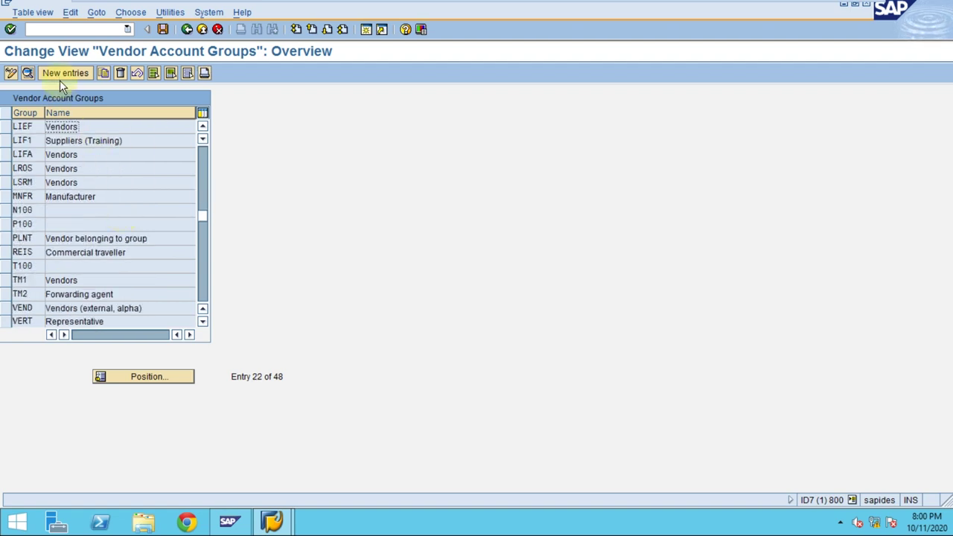
scroll(63, 153, down, 3)
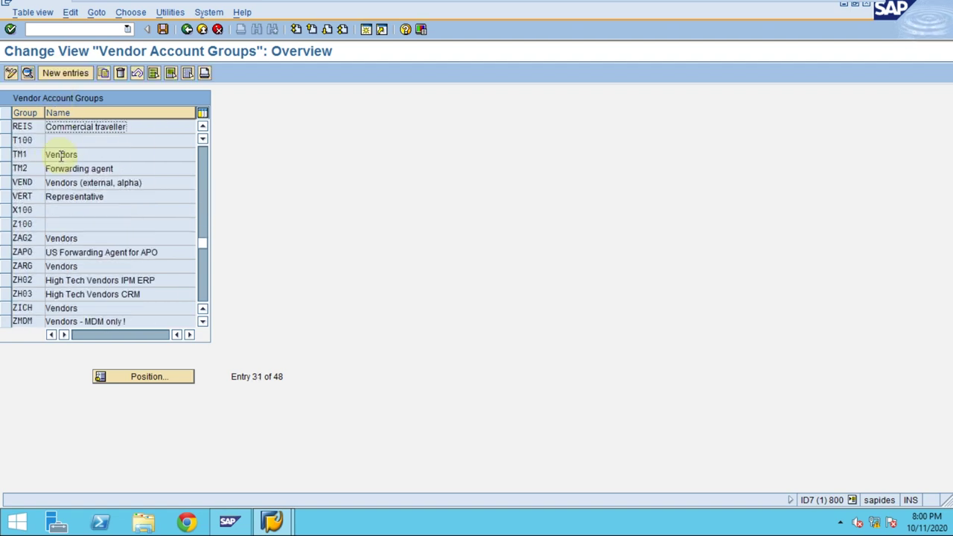
click(60, 73)
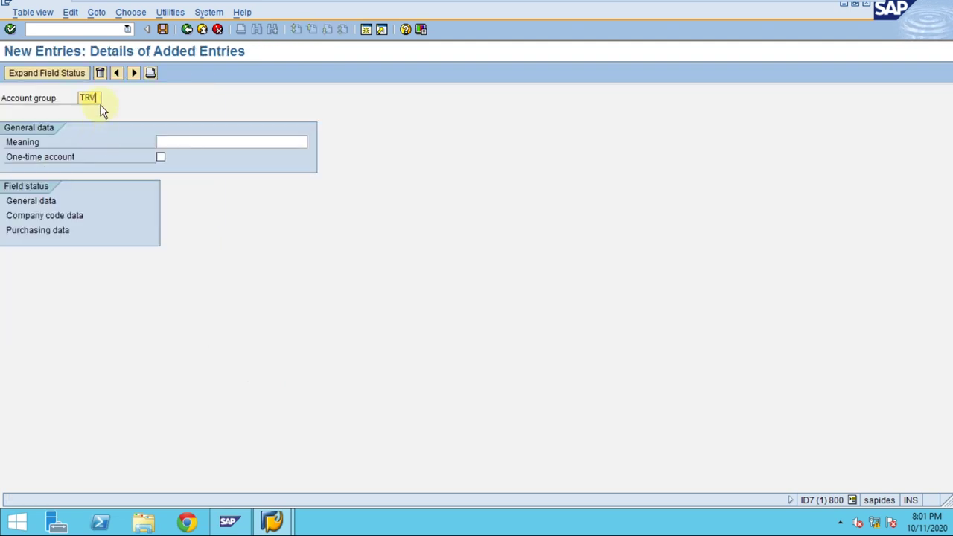
key(Tab)
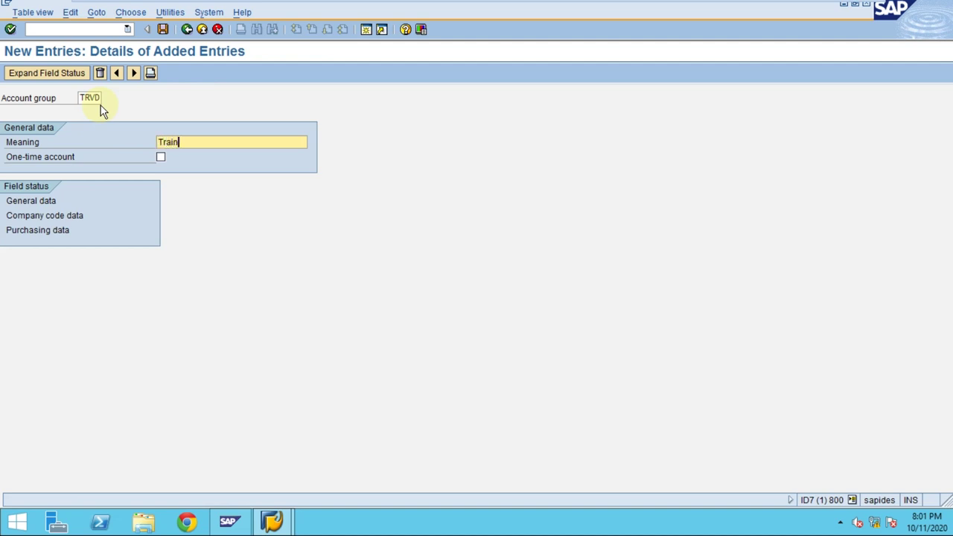
text(Training)
Step: In the general data field status of group TRVD, make Name 1 a required entry in the Address group
click(38, 202)
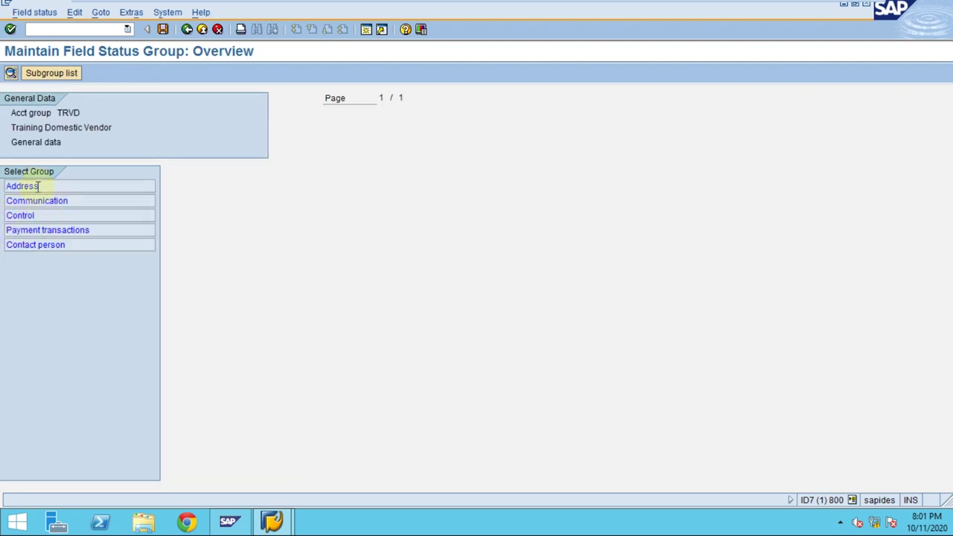
double_click(38, 186)
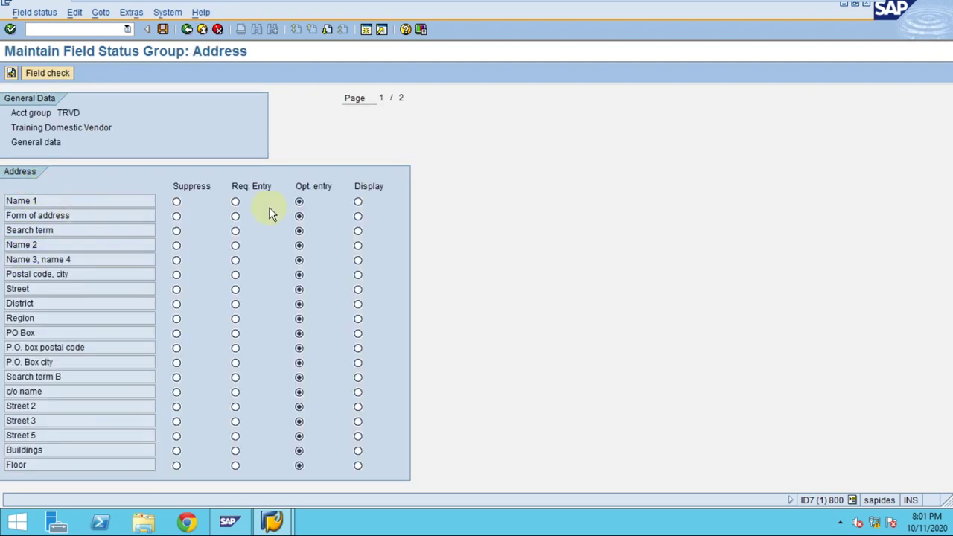
click(236, 203)
Step: Review the Communication, Control, Payment transactions and Contact person field statuses, including a contact person field check, and return to the group details
click(11, 73)
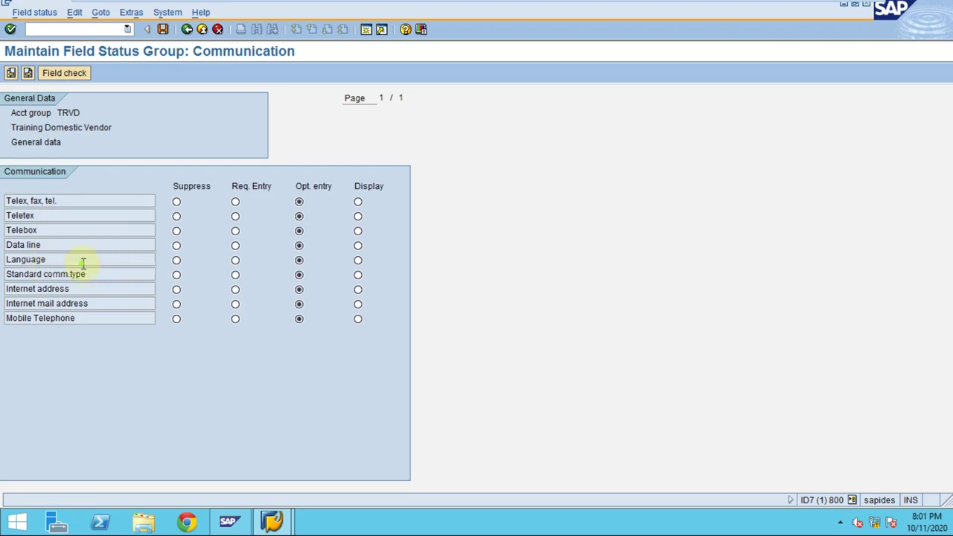
click(235, 261)
click(299, 261)
click(33, 75)
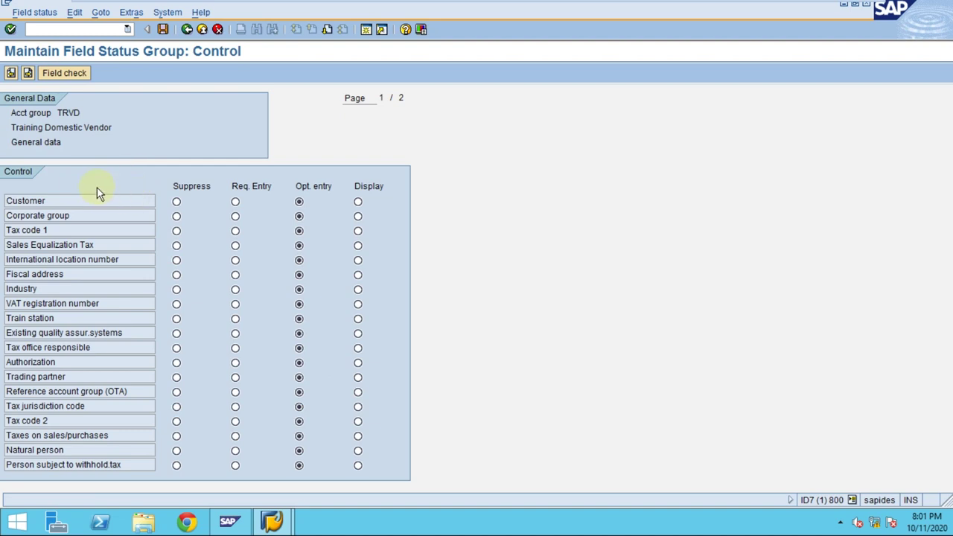
click(28, 74)
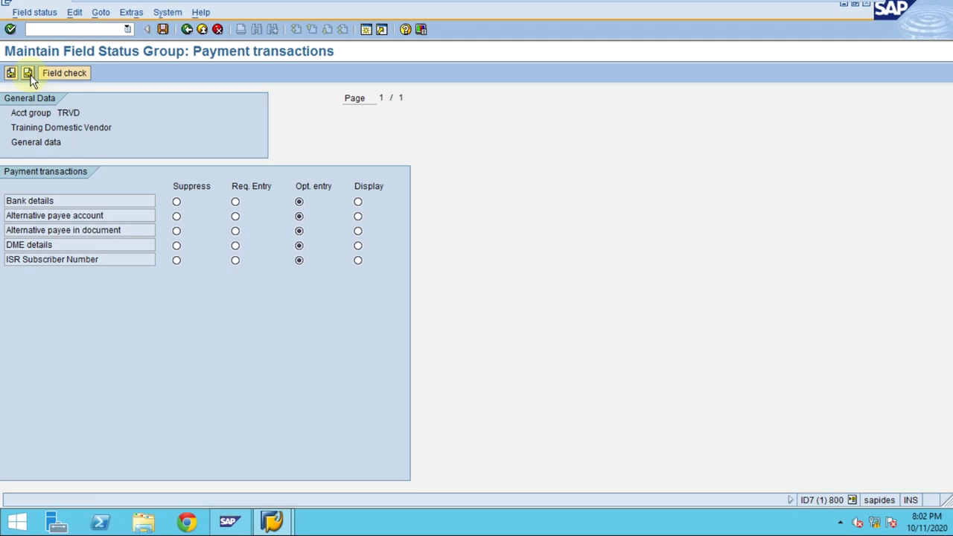
click(29, 78)
click(37, 75)
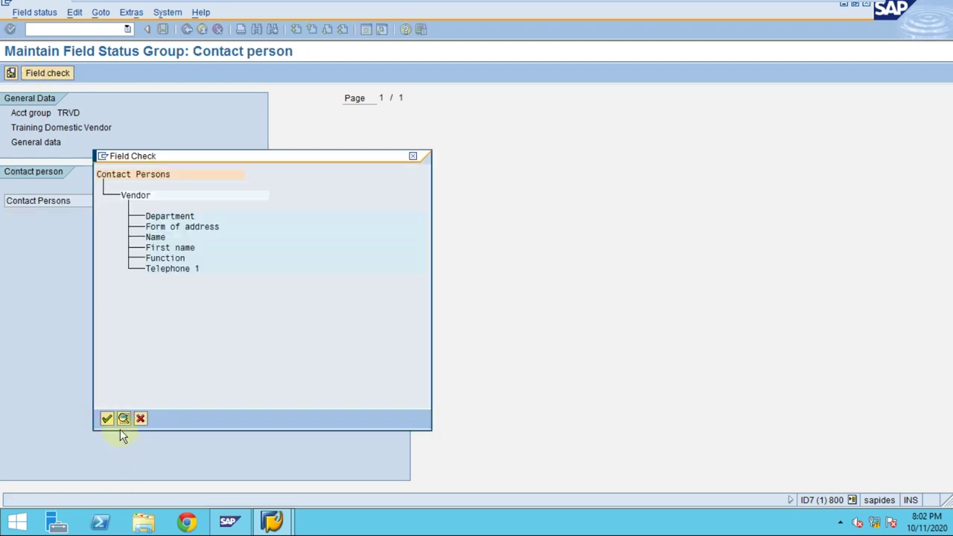
click(106, 418)
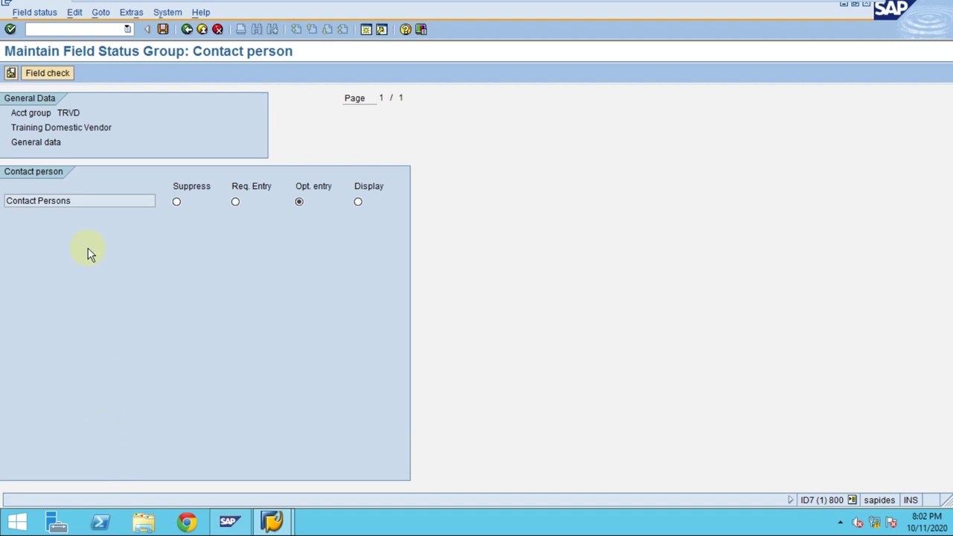
click(188, 32)
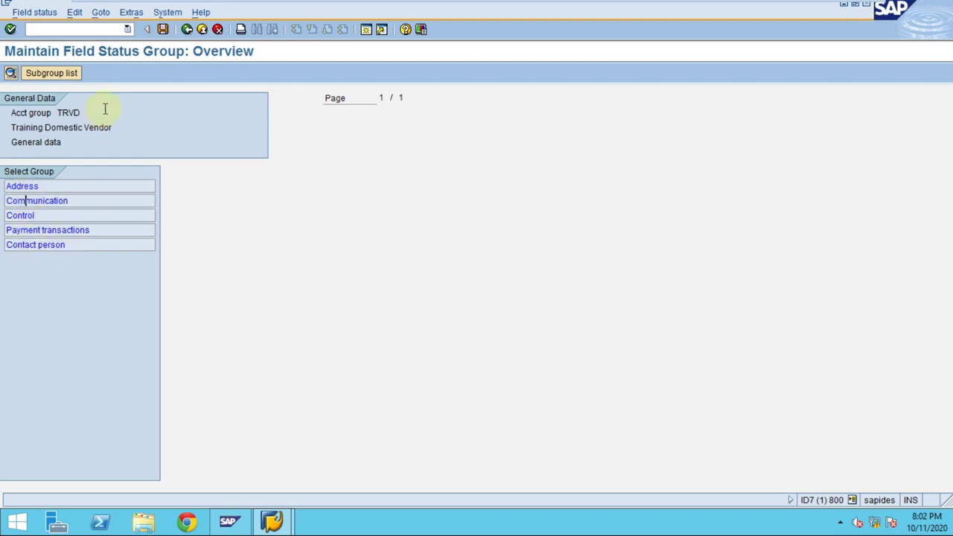
click(187, 30)
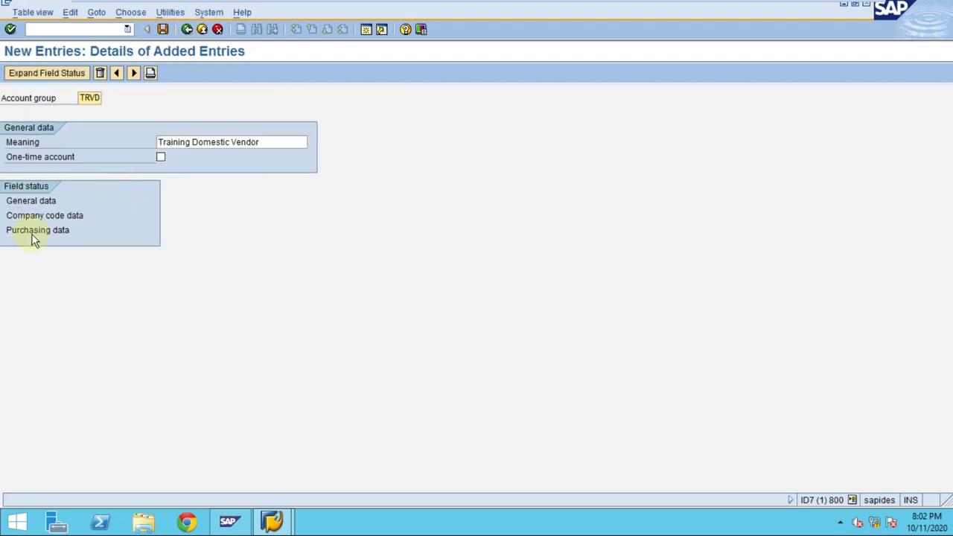
Step: In the company code data field status, make Reconciliation account, Sort key and Terms of payment required entries
double_click(27, 218)
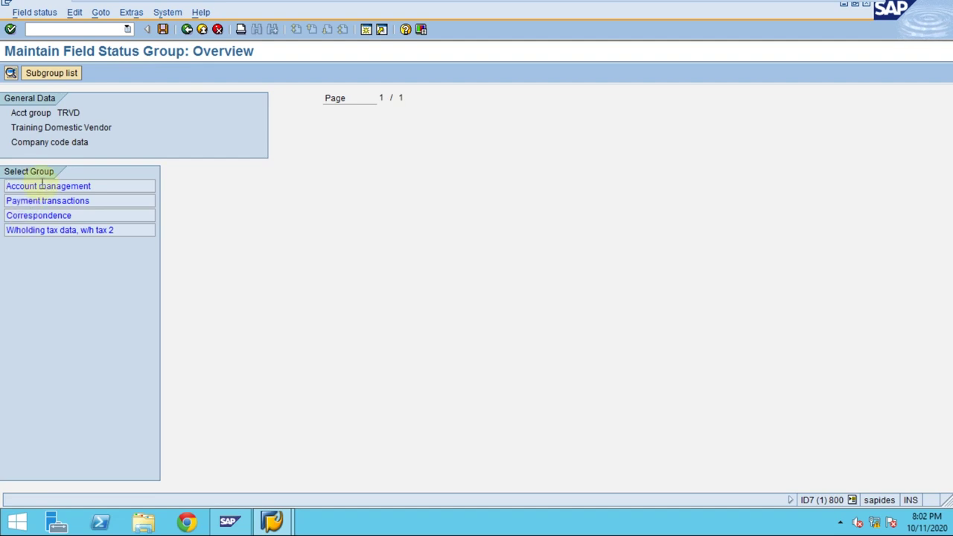
double_click(41, 188)
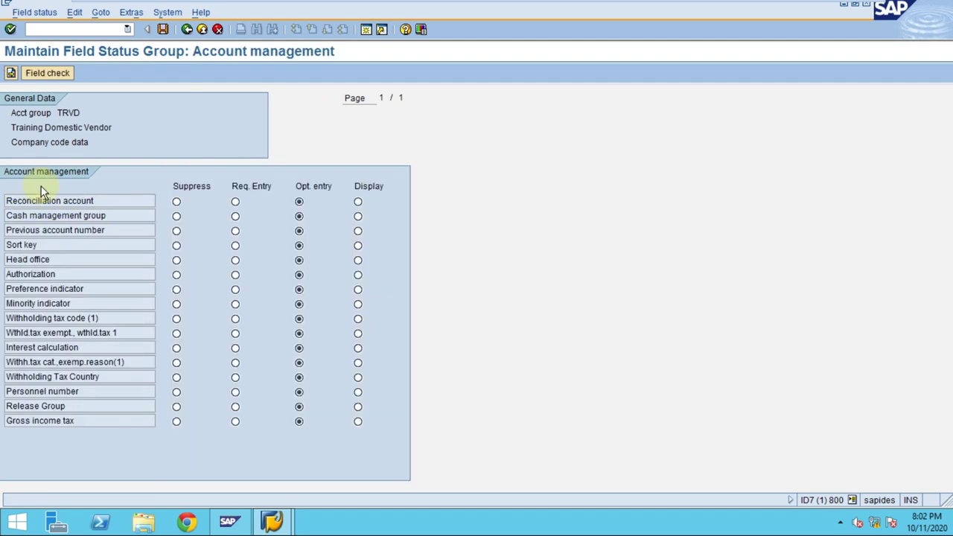
click(236, 202)
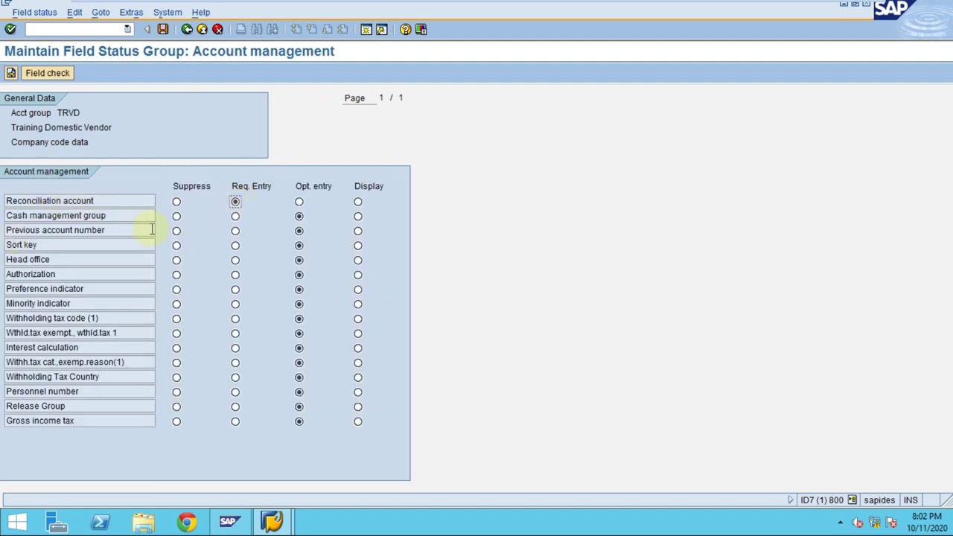
click(88, 245)
click(236, 247)
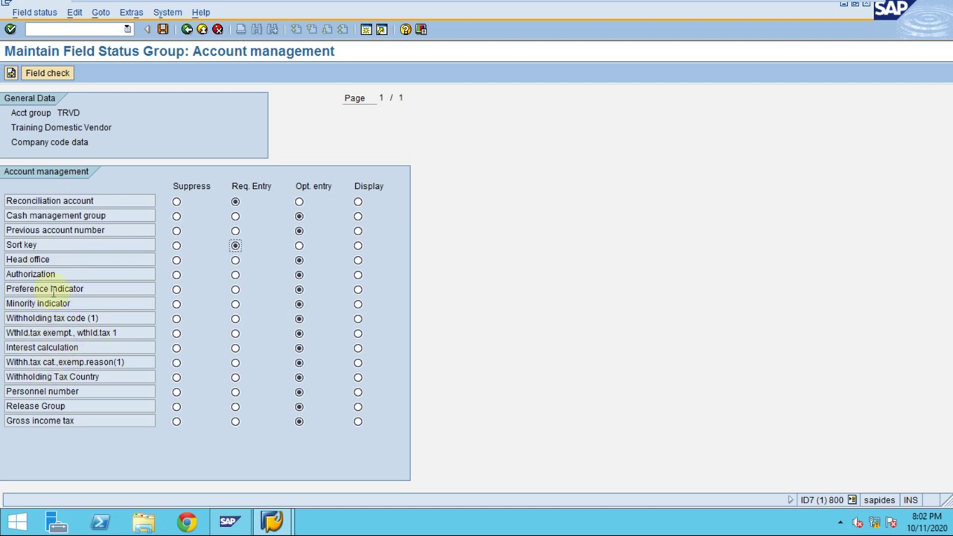
click(11, 75)
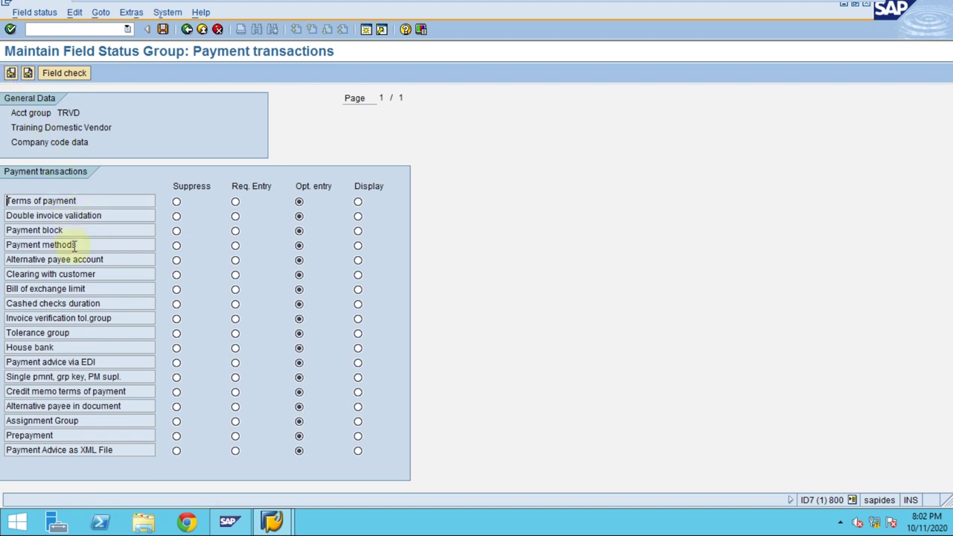
click(235, 202)
Step: Save account group TRVD under the New Company Code customizing request and return to the vendor account groups overview
click(163, 30)
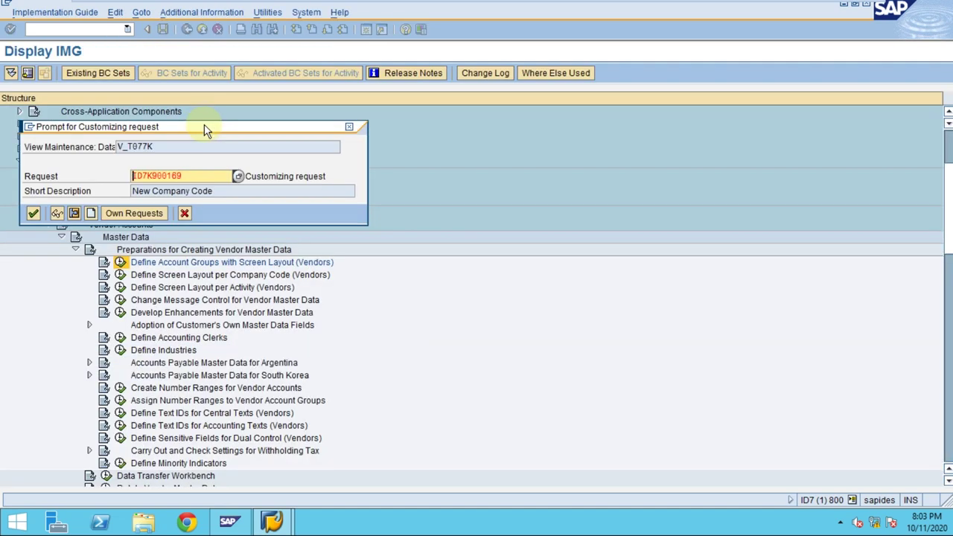
click(32, 215)
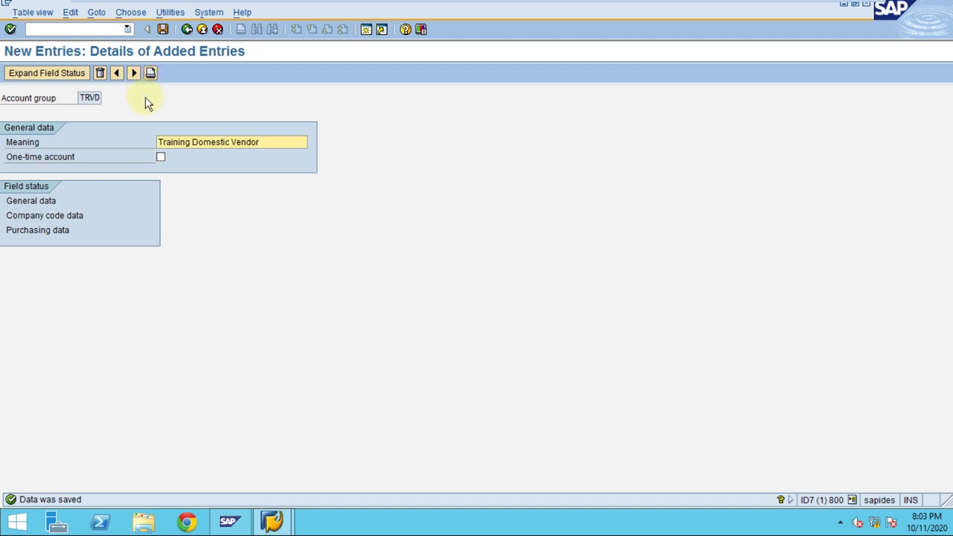
click(186, 28)
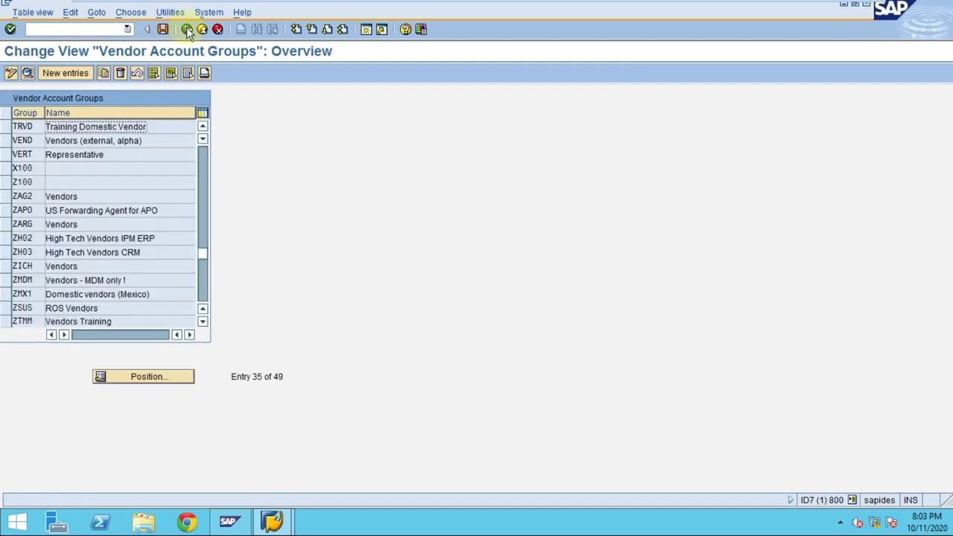
Step: Copy the Training Domestic Vendor account group under the new account group key TRVF
click(5, 128)
click(108, 71)
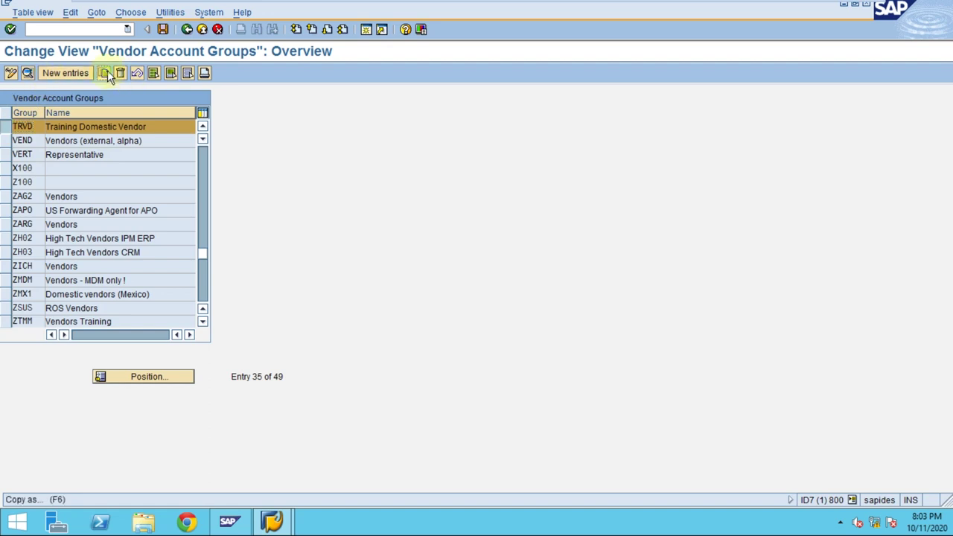
double_click(94, 96)
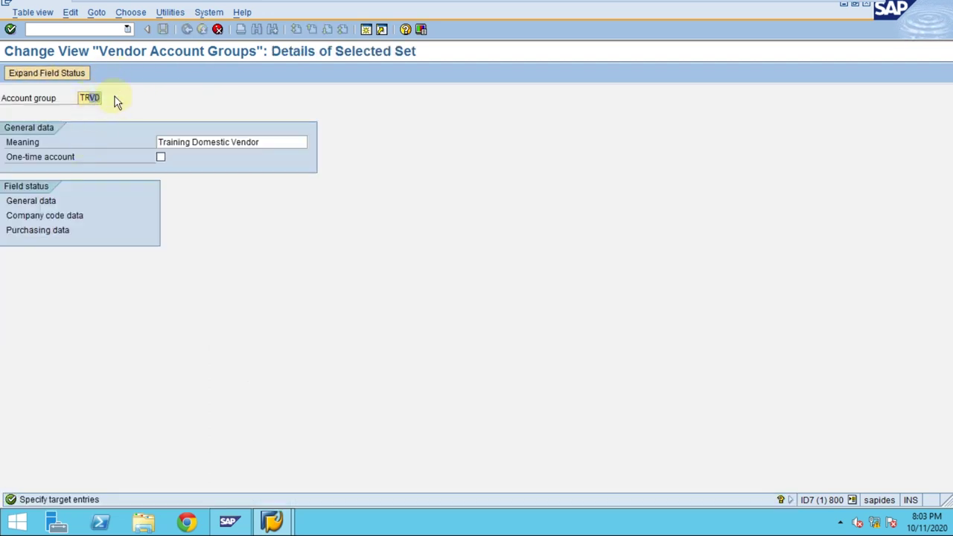
text(TRVF)
key(Tab)
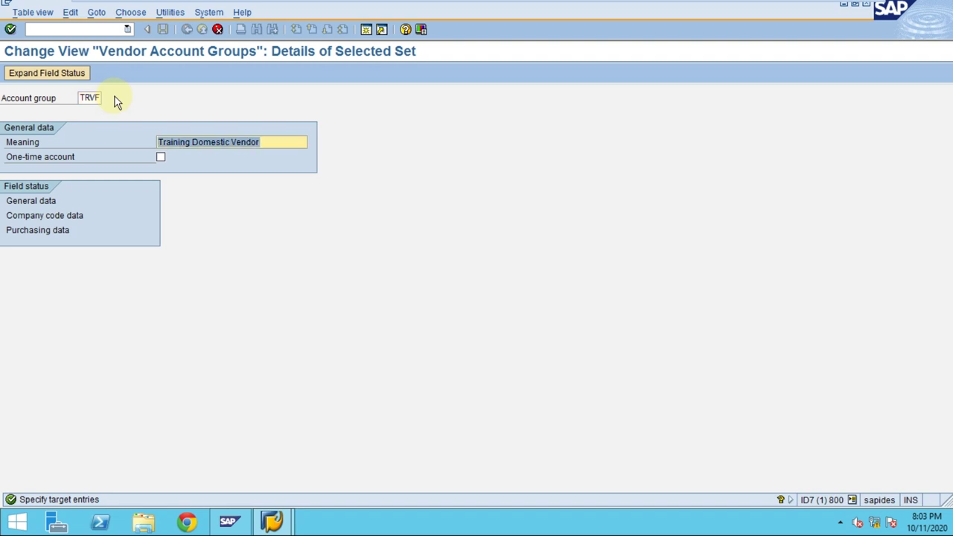
Step: Change the copied group's meaning to Training Foreign Vendor and complete the copy
click(192, 142)
key(Delete)
key(Delete)
key(Delete)
key(Delete)
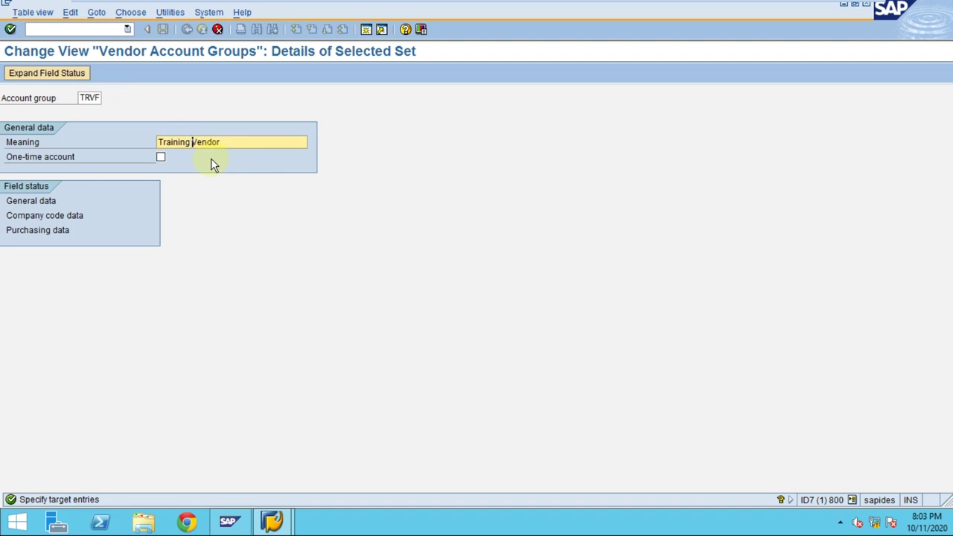
text(Foreign)
key(Return)
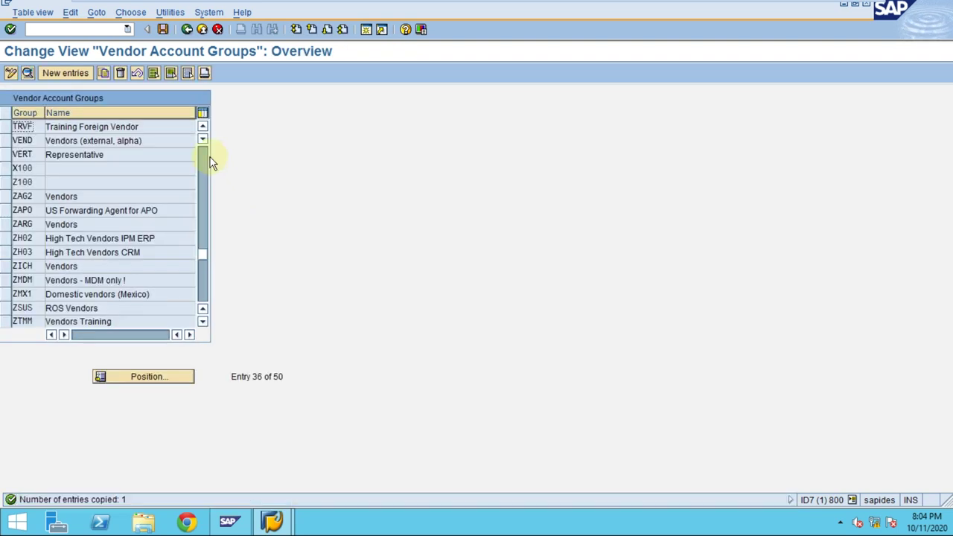
click(106, 127)
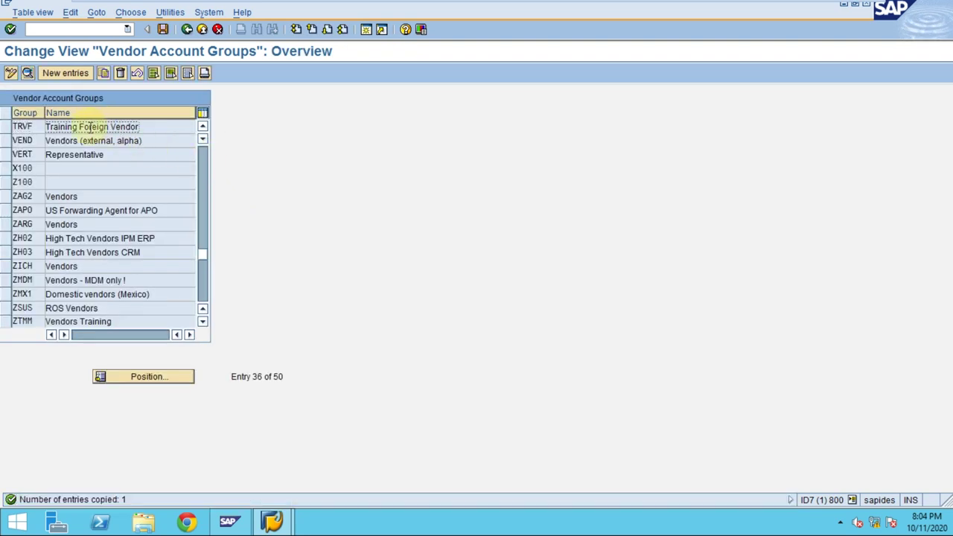
Step: Open account group TRVF and check the Account management field status in its company code data
click(22, 127)
double_click(74, 126)
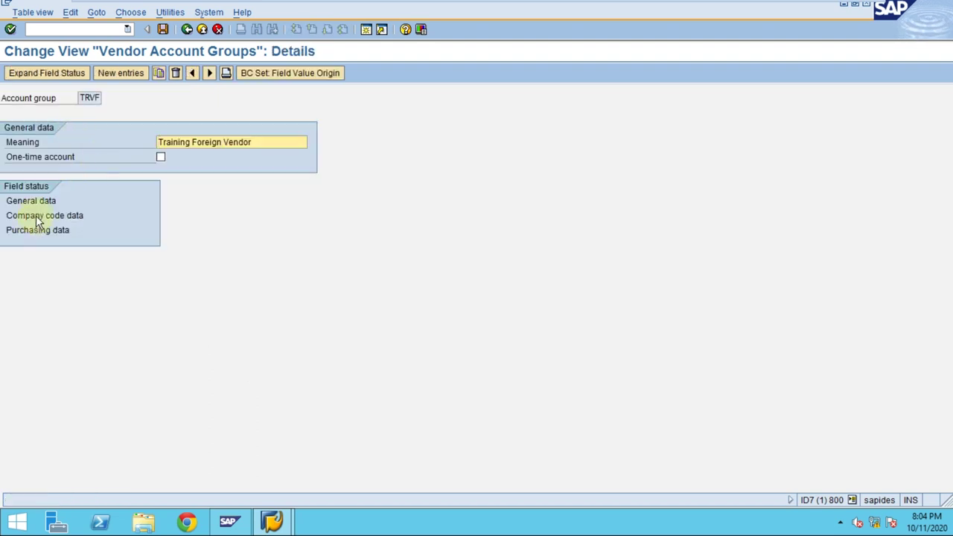
double_click(37, 216)
double_click(100, 188)
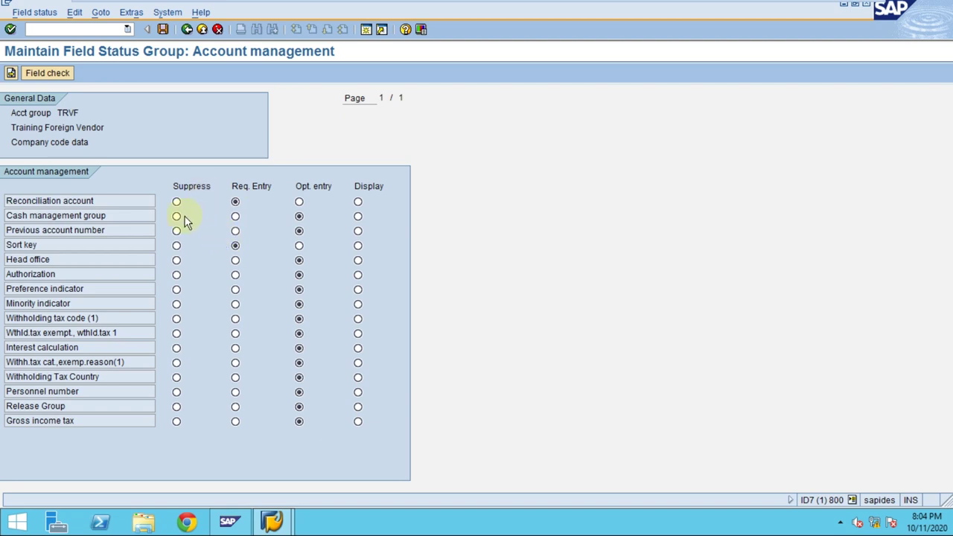
Step: Save account group TRVF and return to the customizing structure
click(163, 29)
click(162, 28)
click(187, 28)
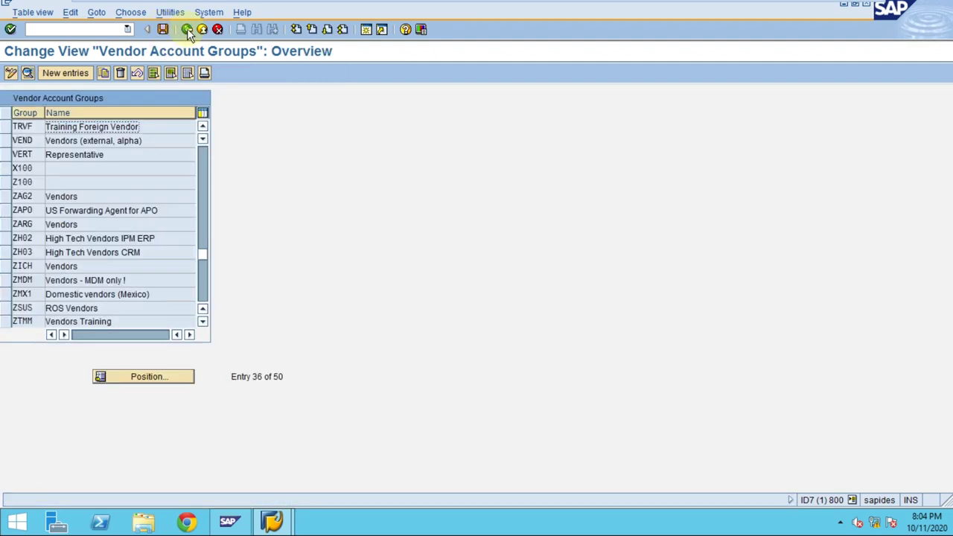
click(187, 28)
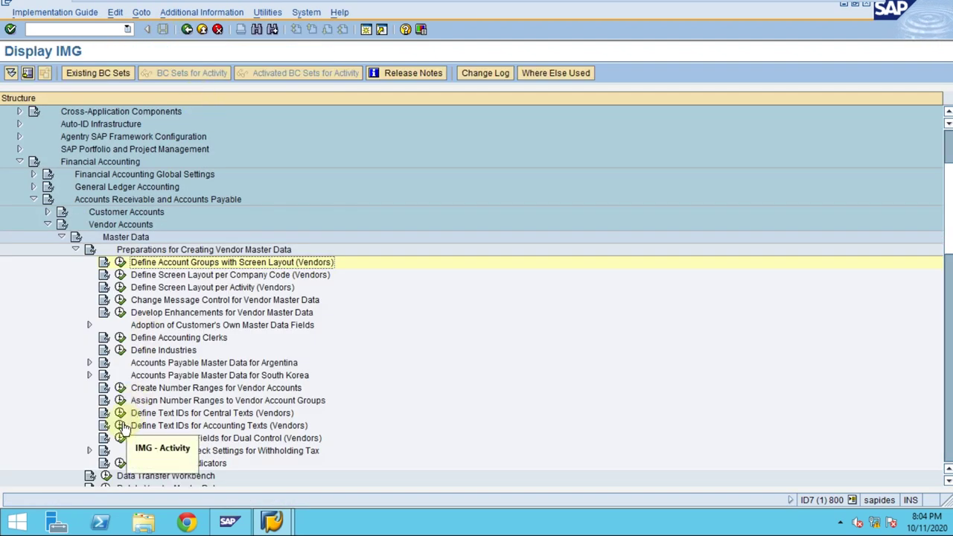
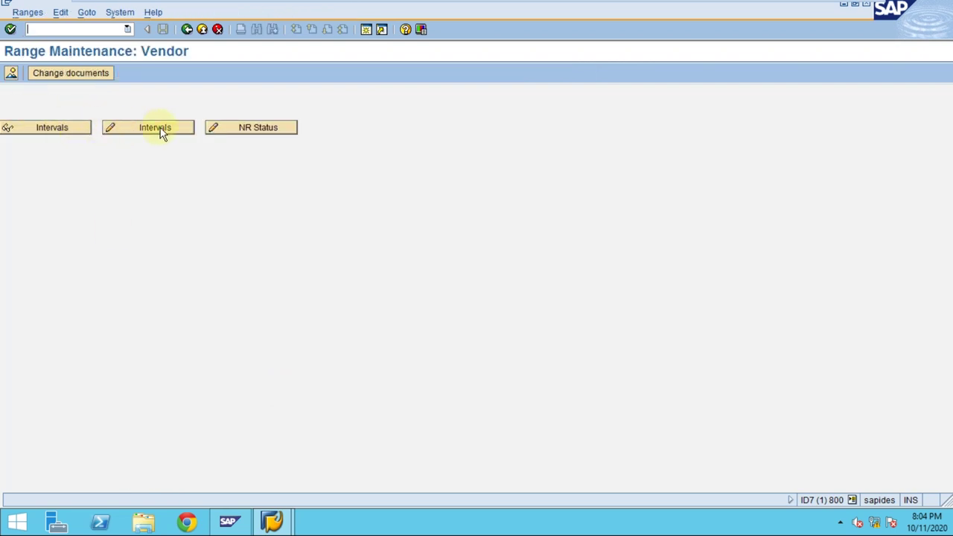
Step: Open the vendor number range intervals for editing and insert two new intervals numbered VD and VF
click(132, 128)
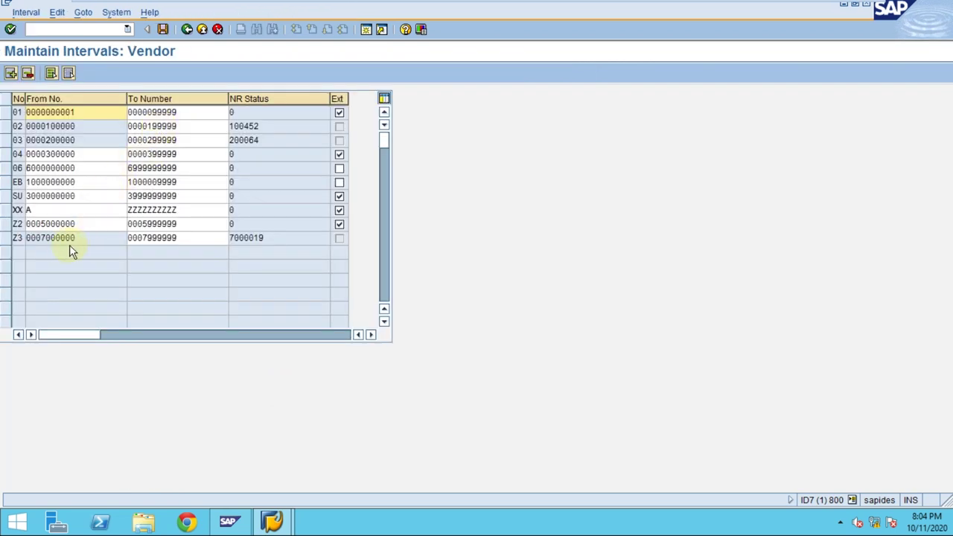
click(12, 74)
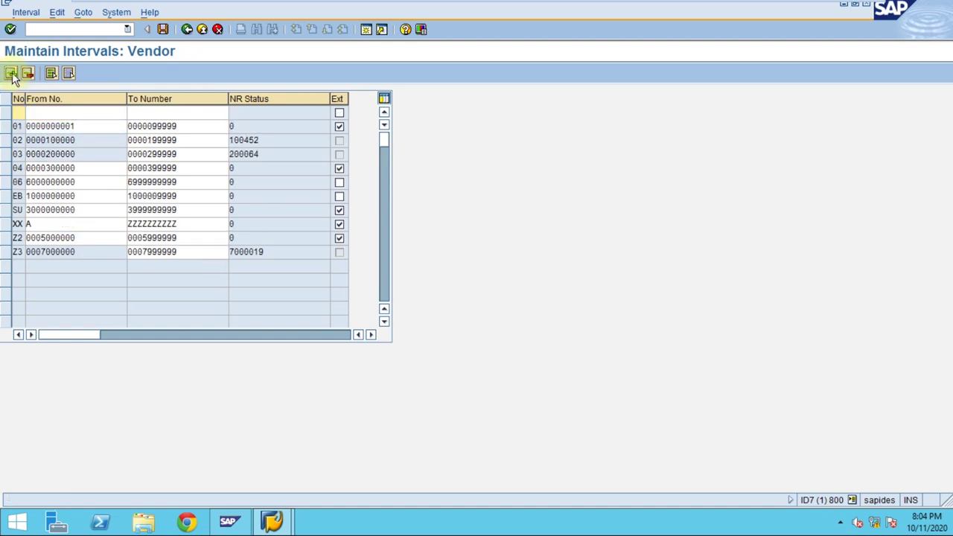
click(12, 73)
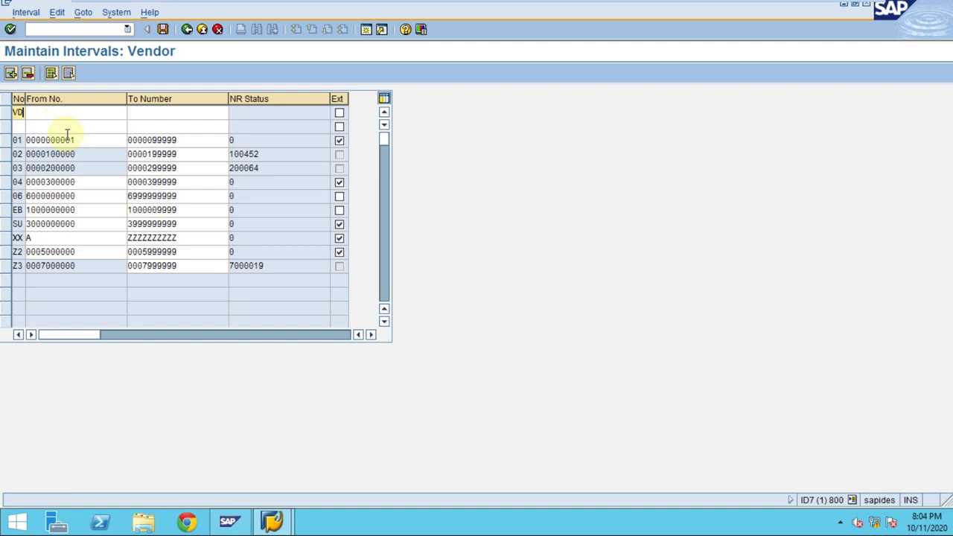
key(Down)
key(Up)
key(Tab)
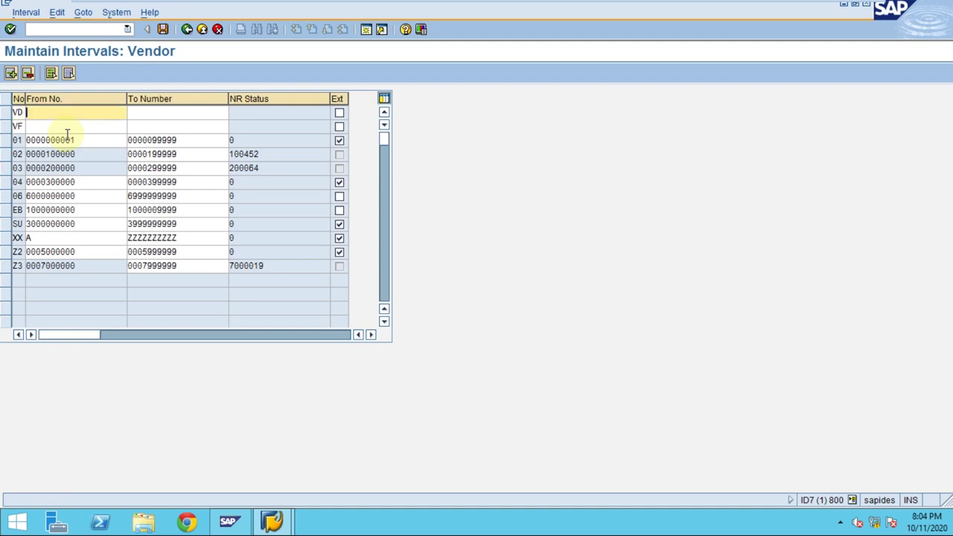
text(00)
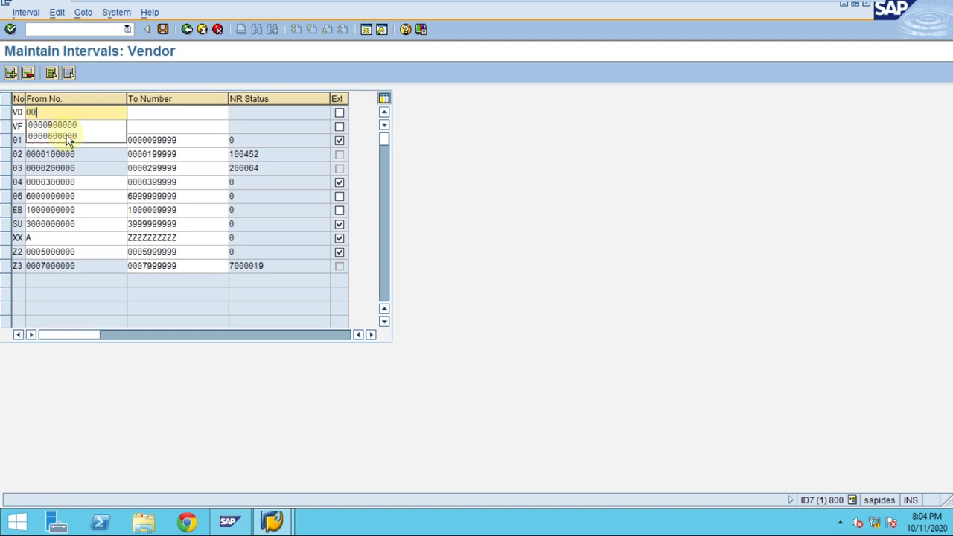
text(04)
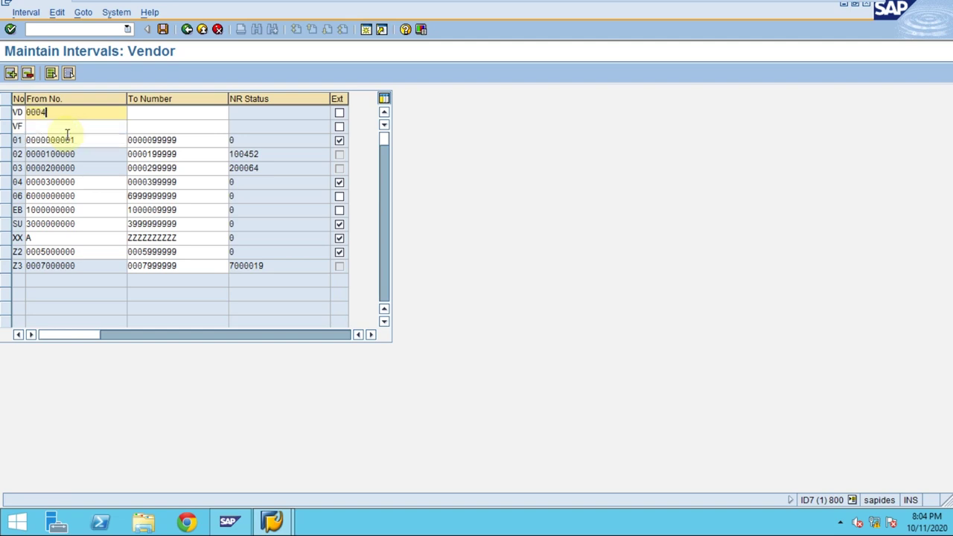
text(000000)
key(Tab)
text(00)
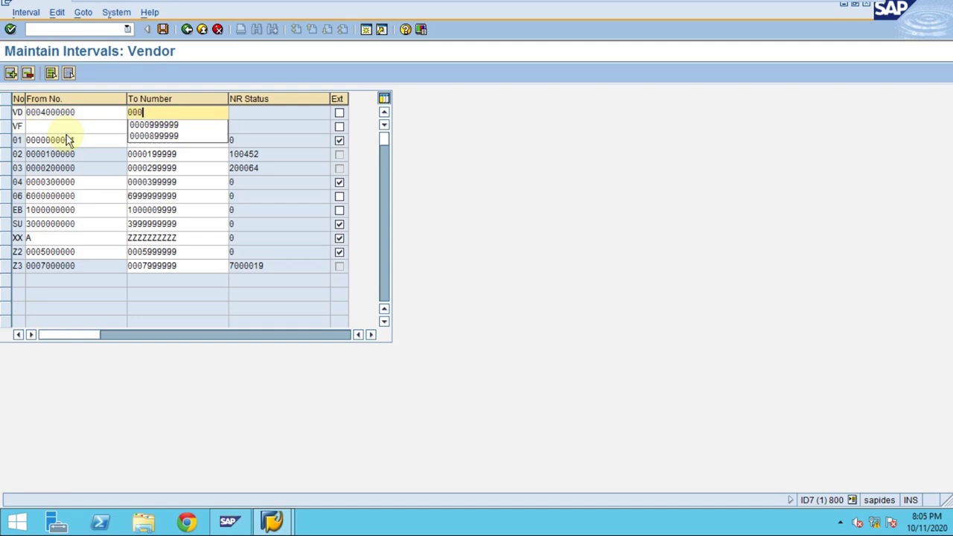
text(04)
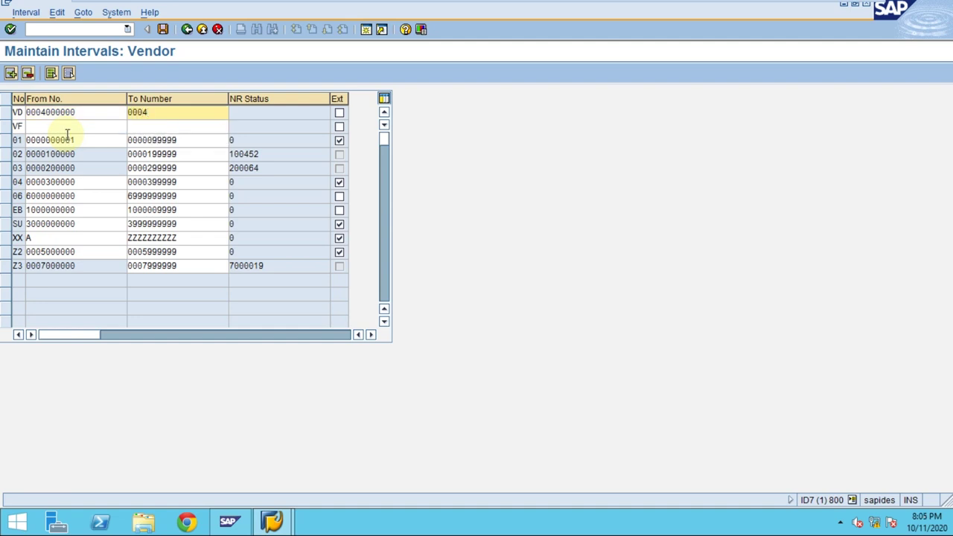
text(999999)
key(Tab)
key(Tab)
key(Tab)
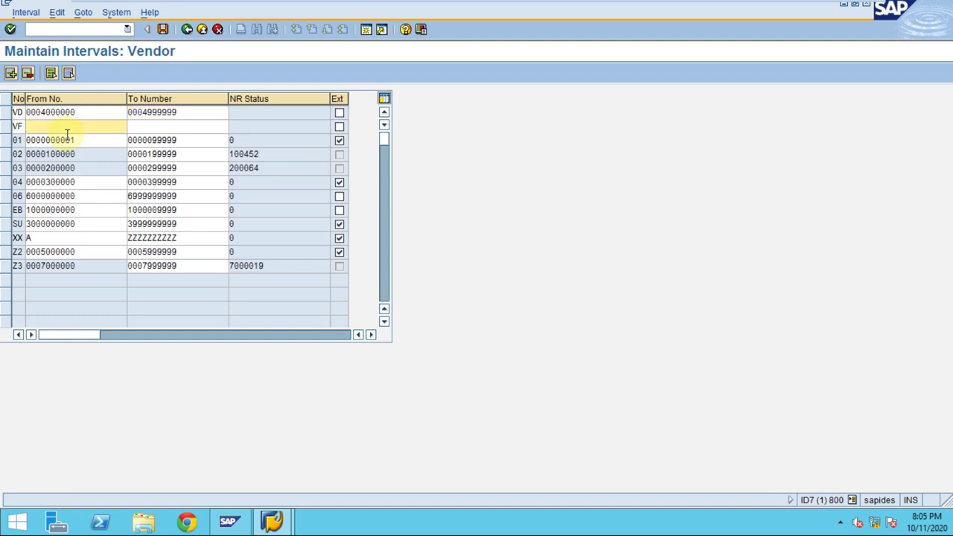
text(000)
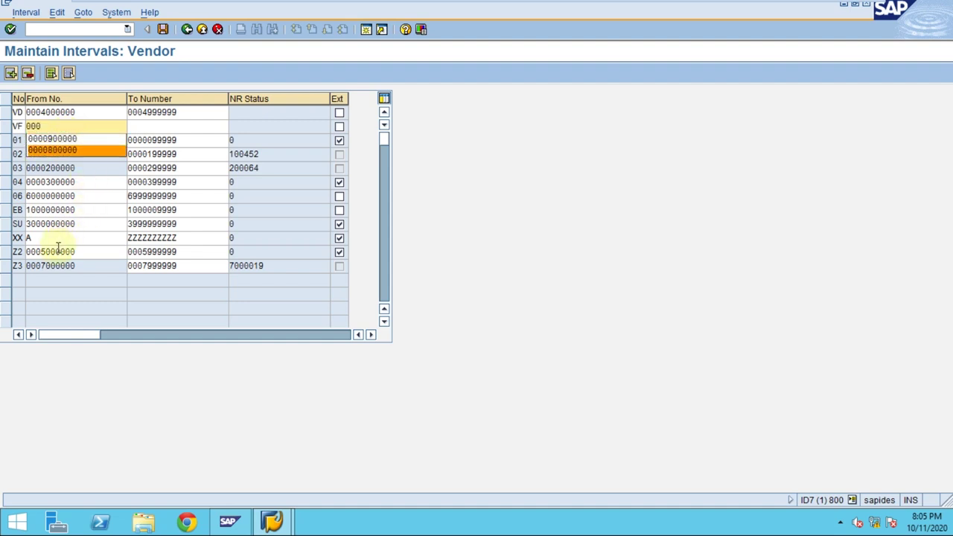
click(54, 124)
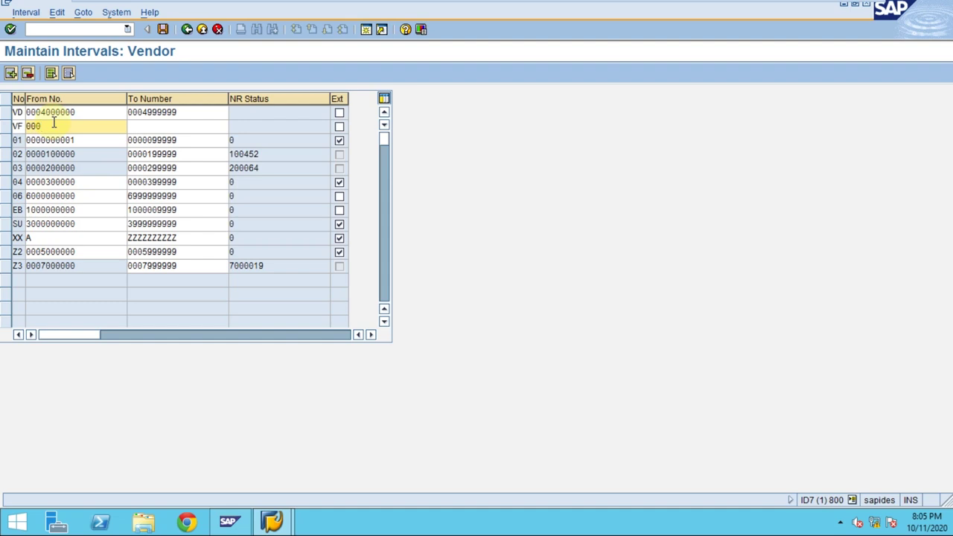
text(6000000)
key(Tab)
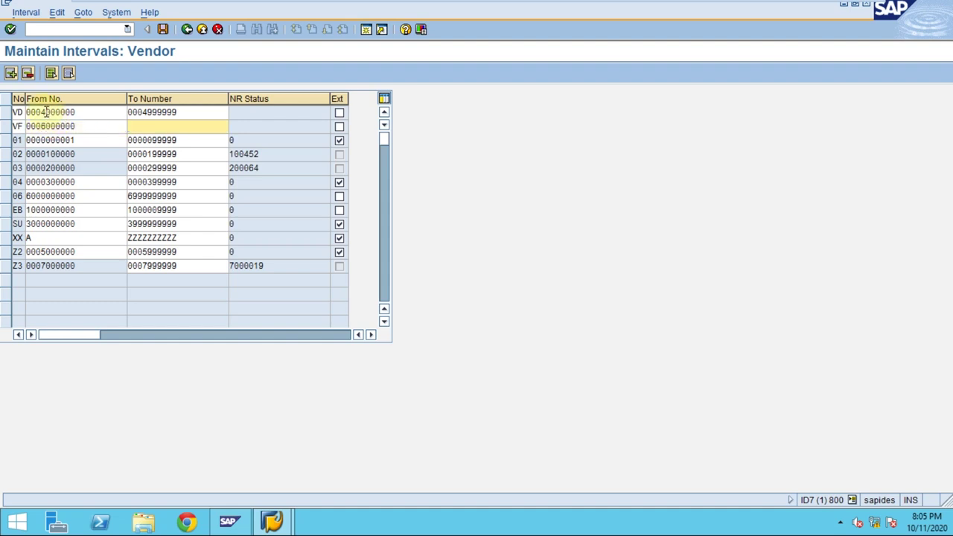
click(42, 113)
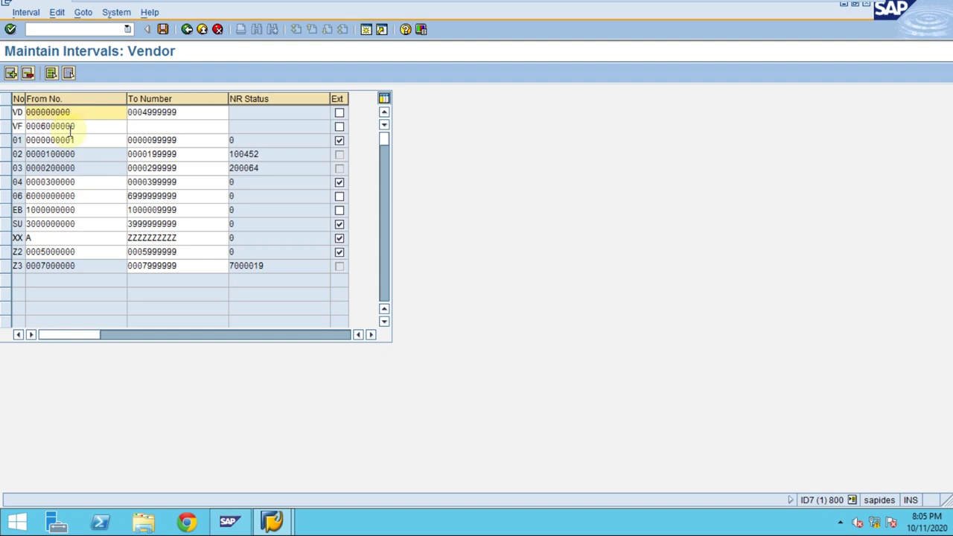
text(6)
key(Down)
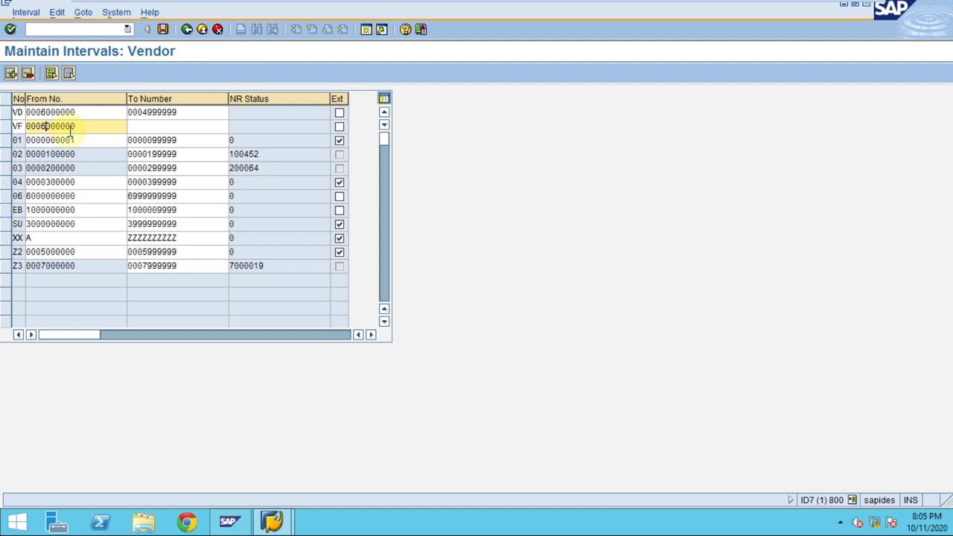
key(BackSpace)
text(9)
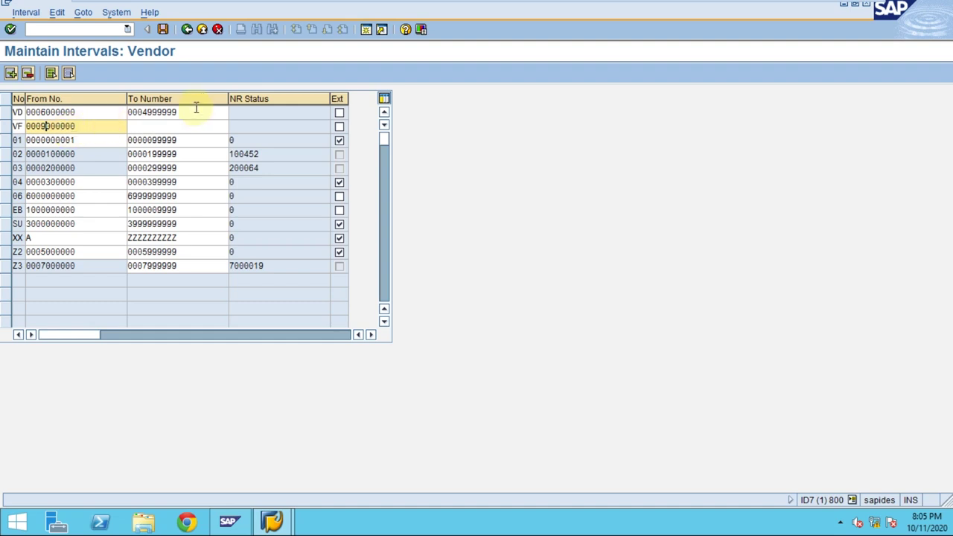
click(148, 112)
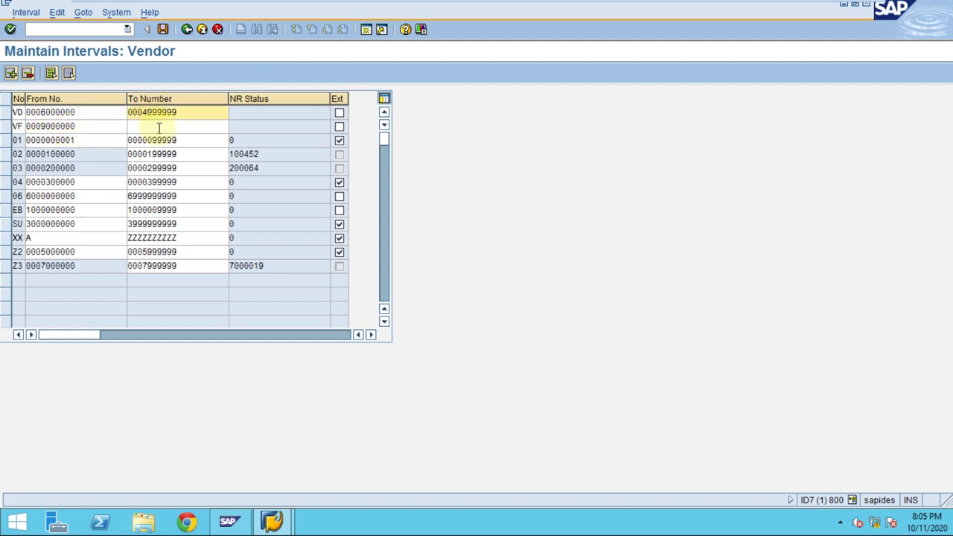
key(BackSpace)
text(6)
click(159, 128)
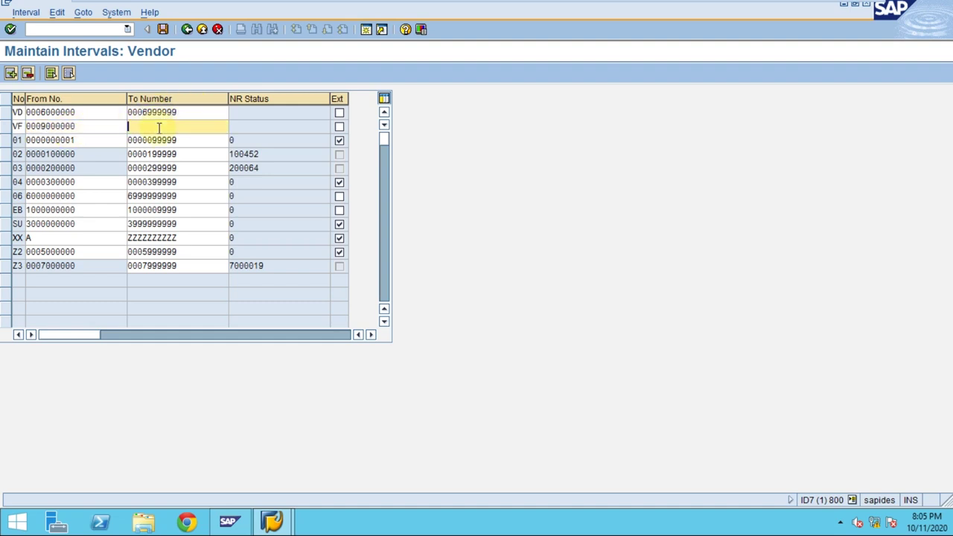
text(000)
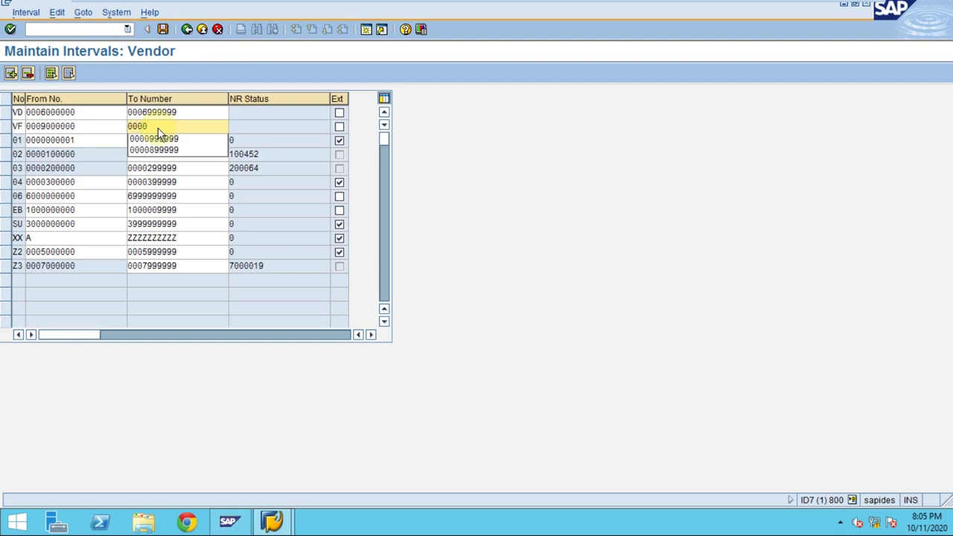
text(9999999)
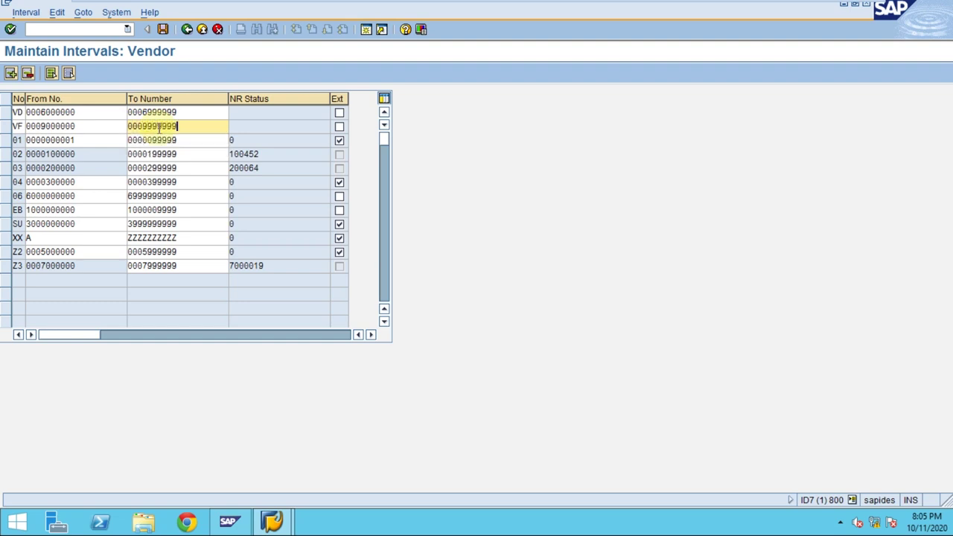
click(112, 126)
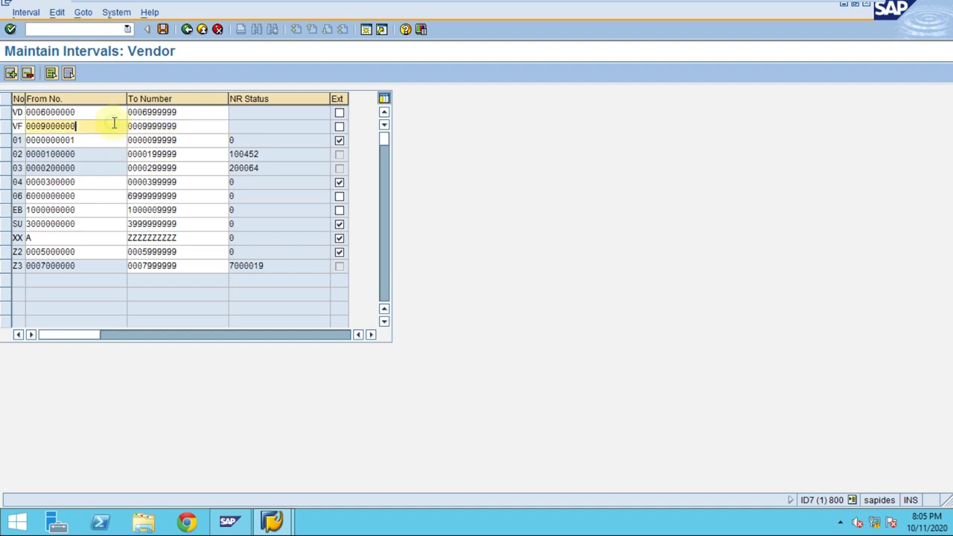
Step: Save the new vendor intervals, accept the transport notice and return to the range maintenance start screen
click(162, 28)
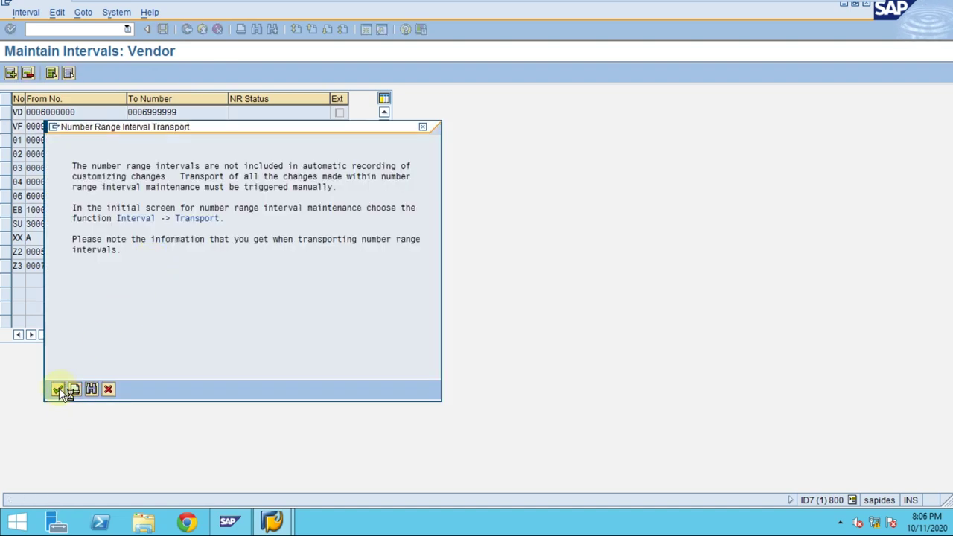
click(57, 389)
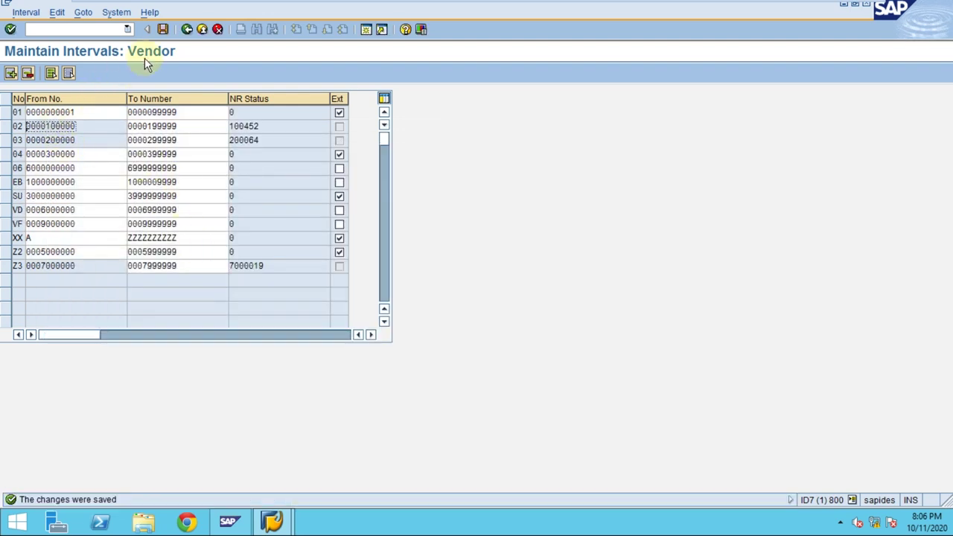
click(187, 29)
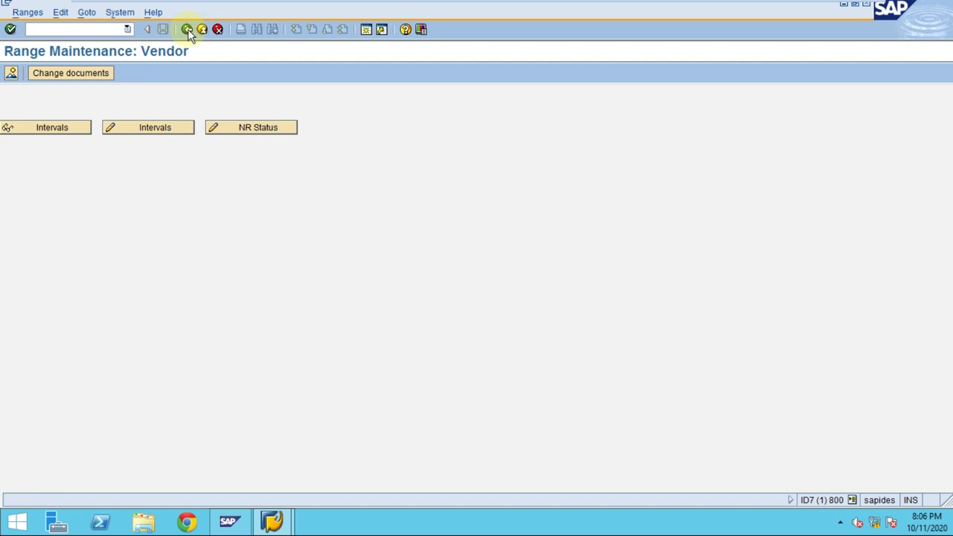
Step: Reopen the vendor intervals for editing, mark VD and VF as external and clear both flags again
click(139, 127)
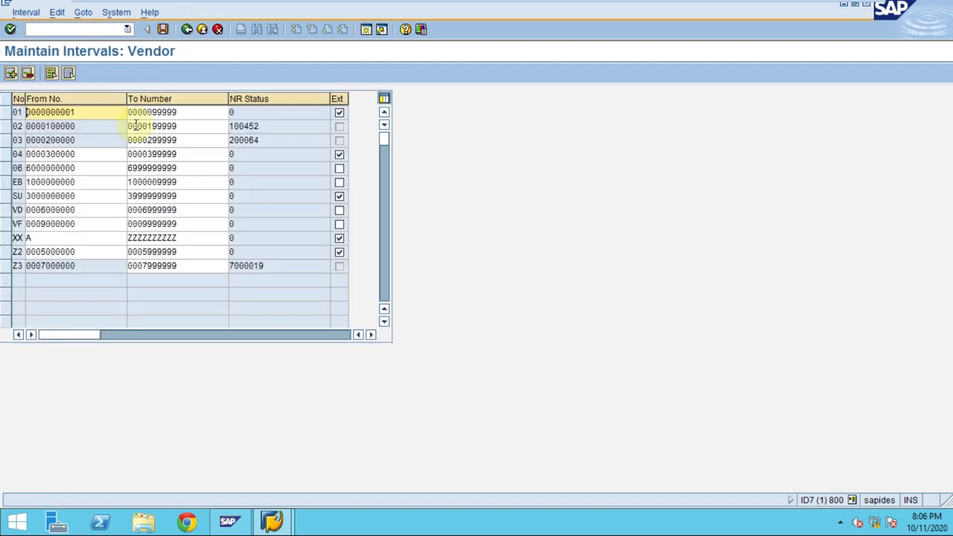
click(6, 212)
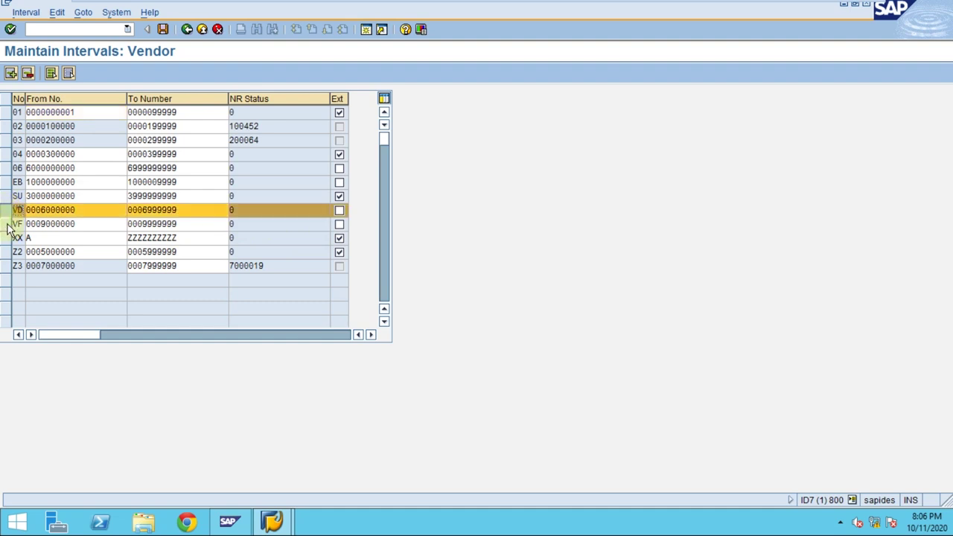
click(8, 225)
click(340, 211)
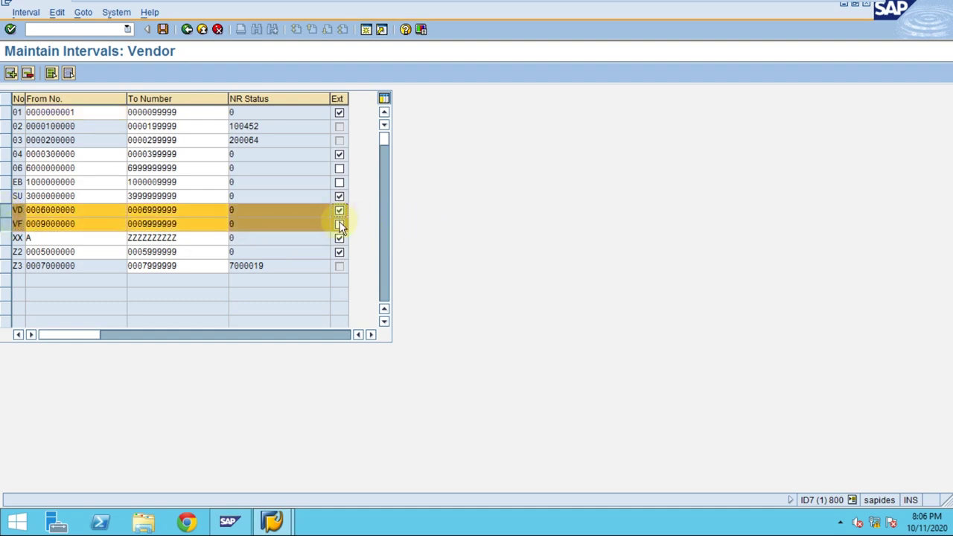
click(340, 224)
click(173, 210)
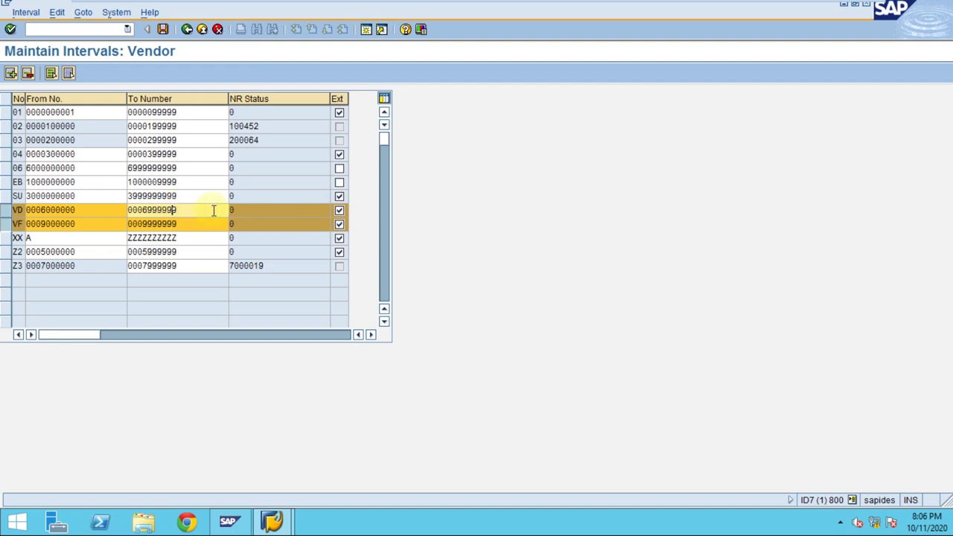
click(340, 211)
click(340, 225)
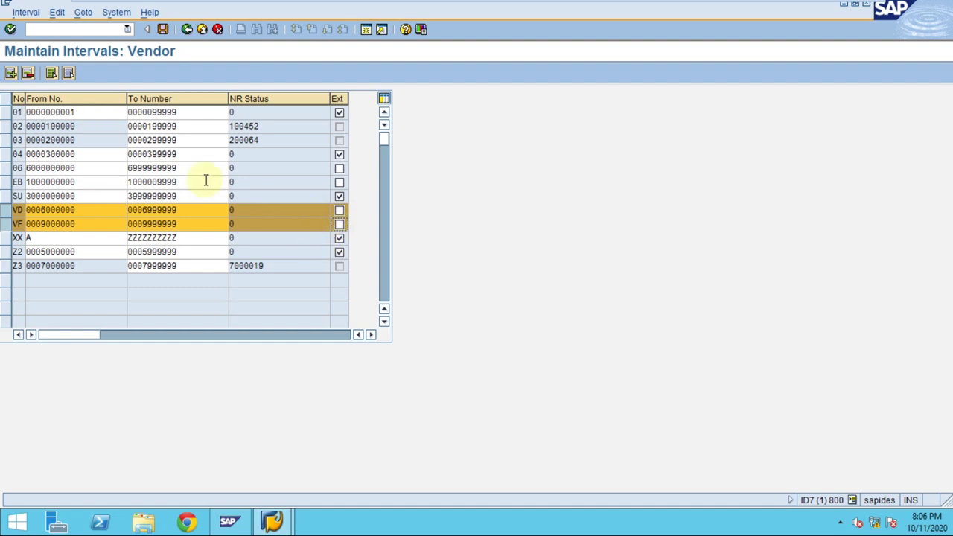
Step: Leave the vendor number range maintenance and return to the customizing structure
click(187, 30)
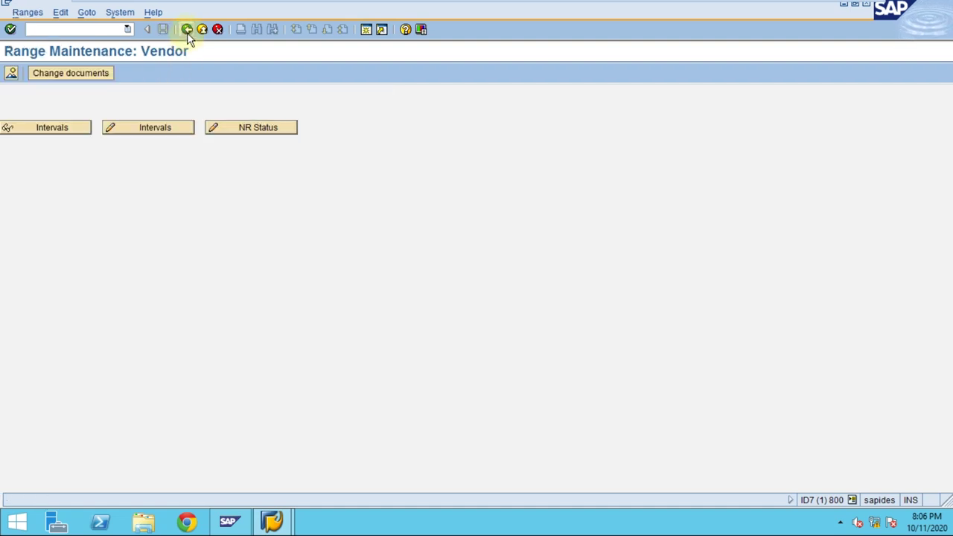
click(187, 30)
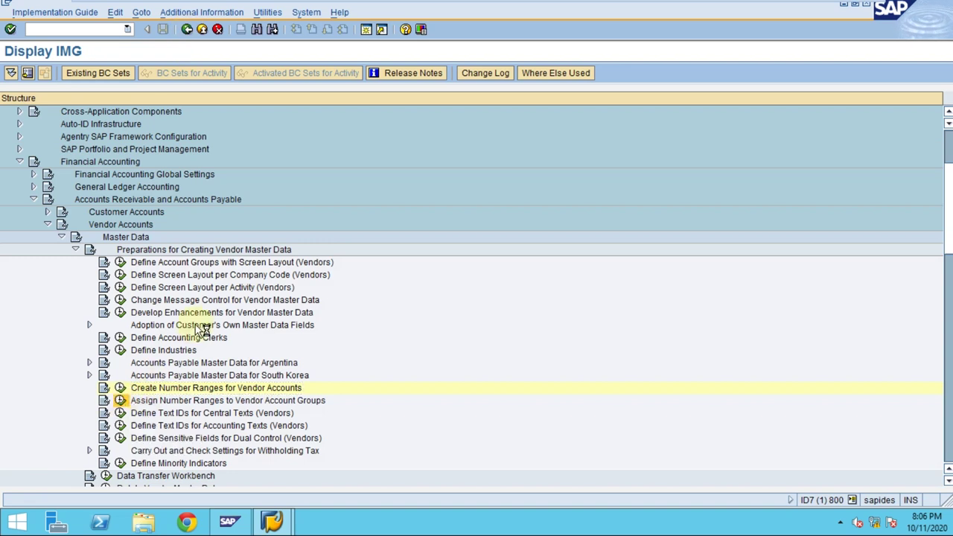
Step: Assign number range VD to account group TRVD and VF to TRVF, save, and accept the proposed customizing request
scroll(206, 197, down, 8)
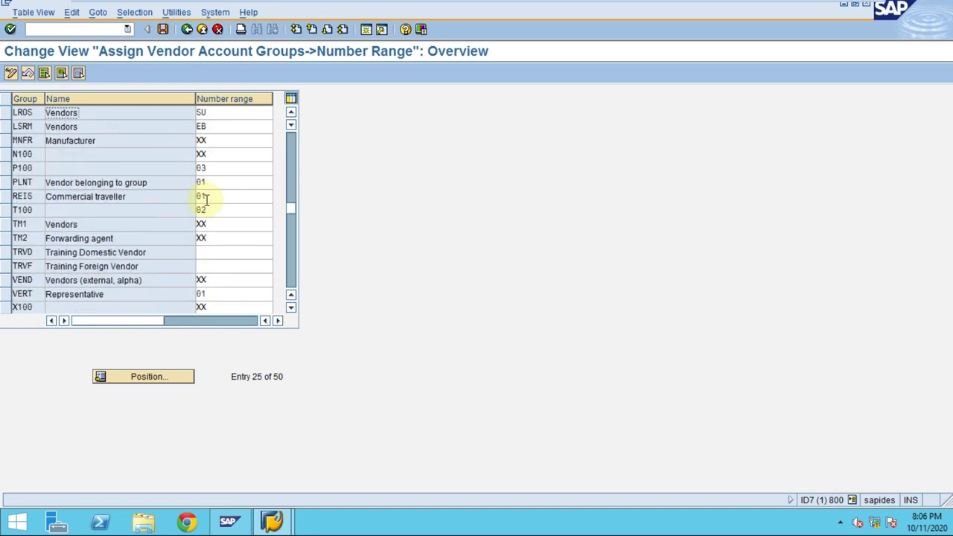
click(223, 254)
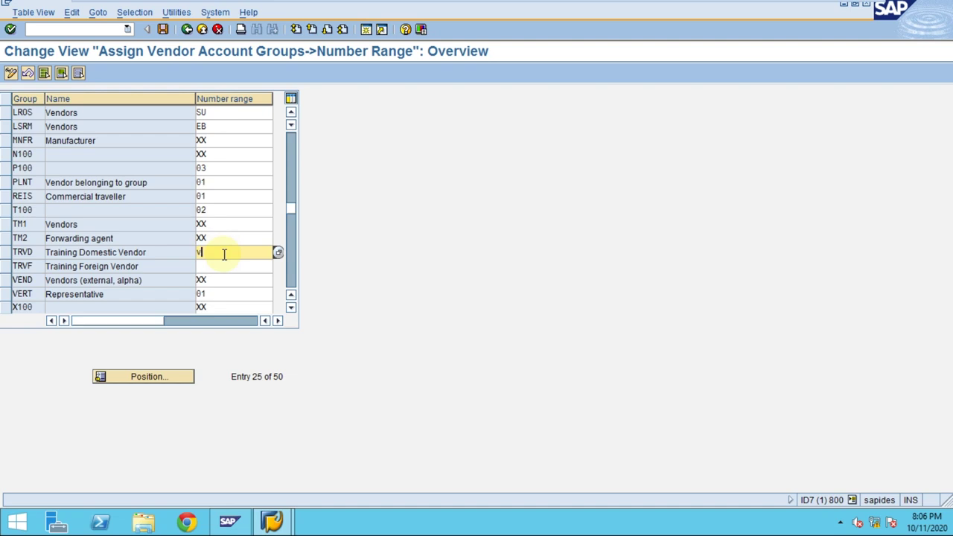
text(vd)
key(Tab)
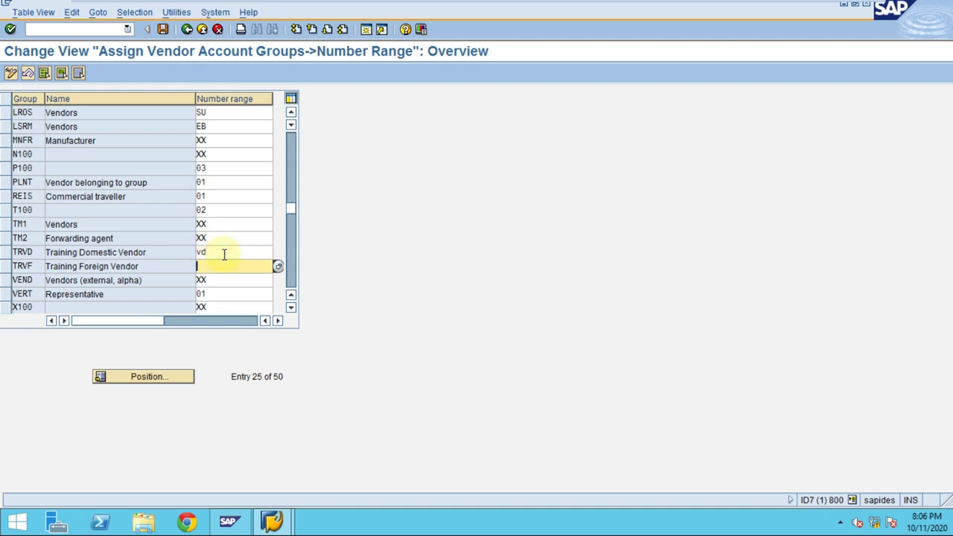
text(vf)
key(Return)
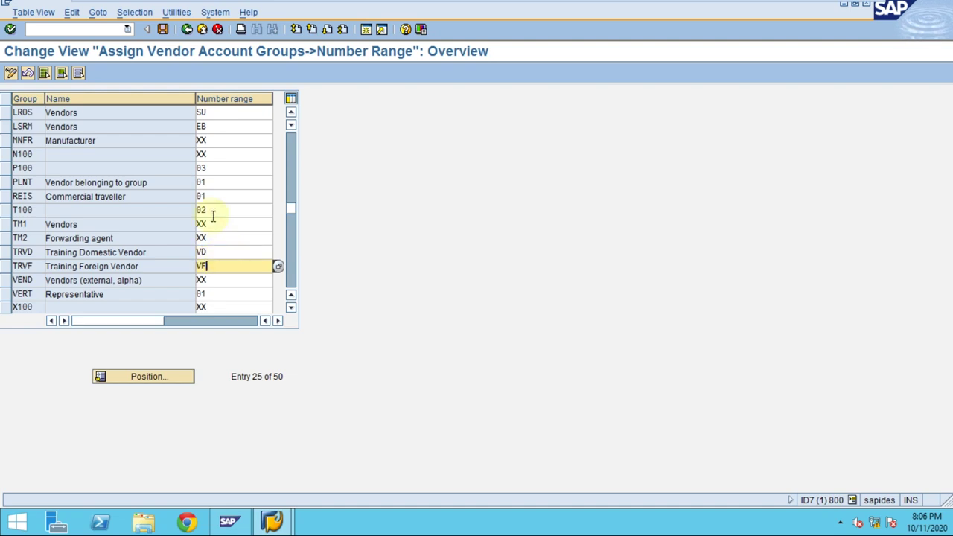
click(162, 29)
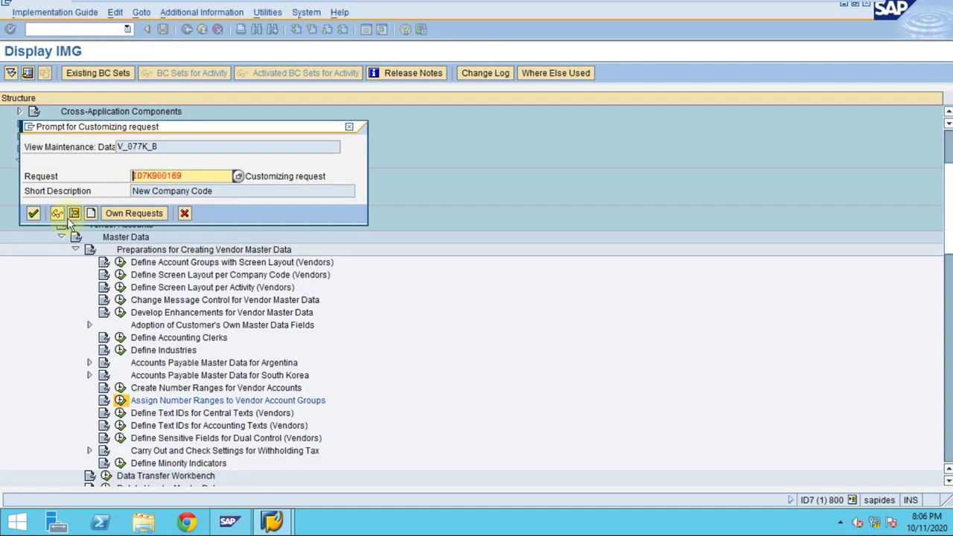
click(34, 213)
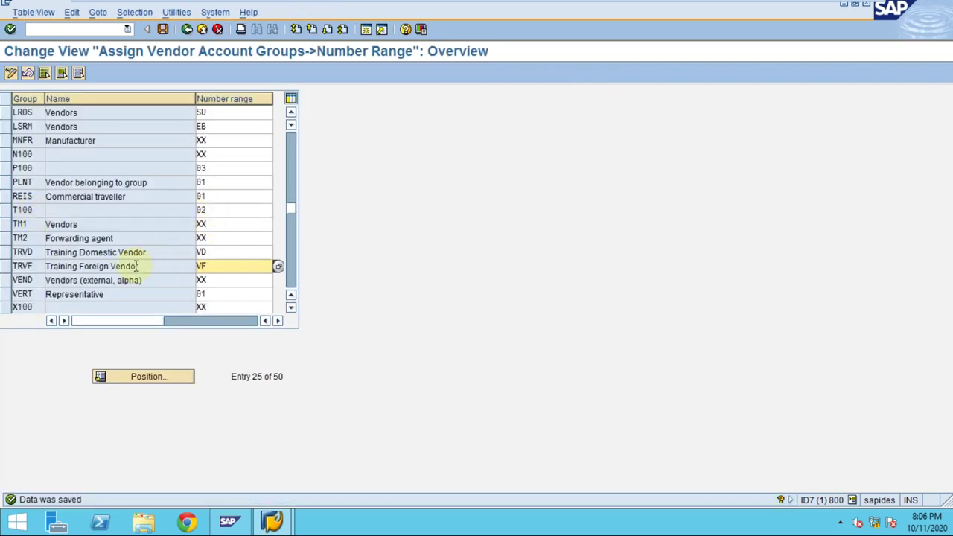
Step: Examine the number range assignments of the Training Domestic Vendor and Training Foreign Vendor account groups
click(108, 254)
click(8, 253)
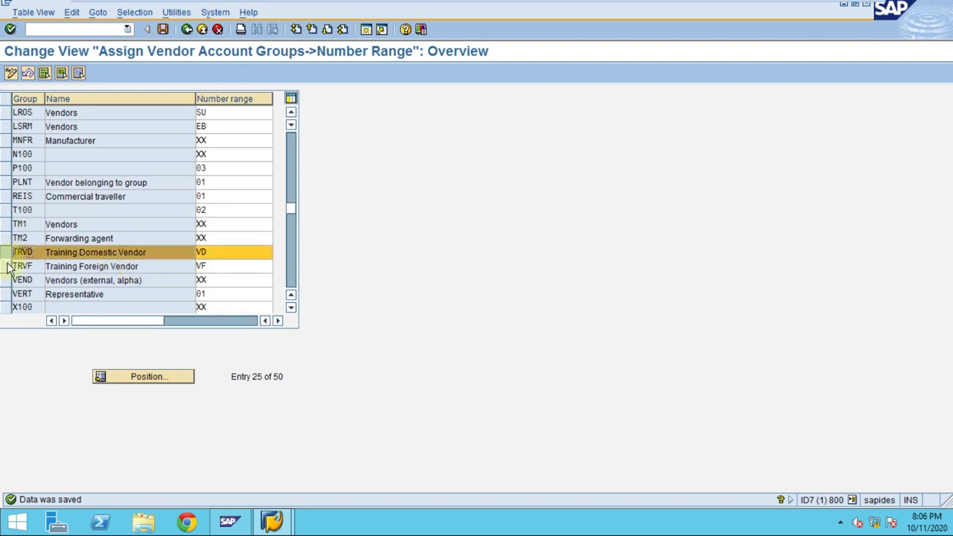
shift+click(8, 266)
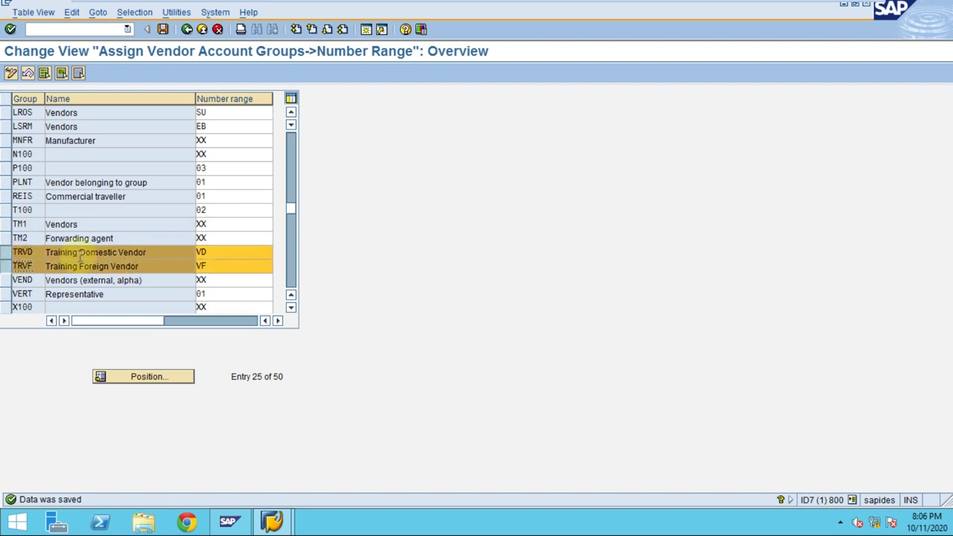
drag(160, 253, 47, 253)
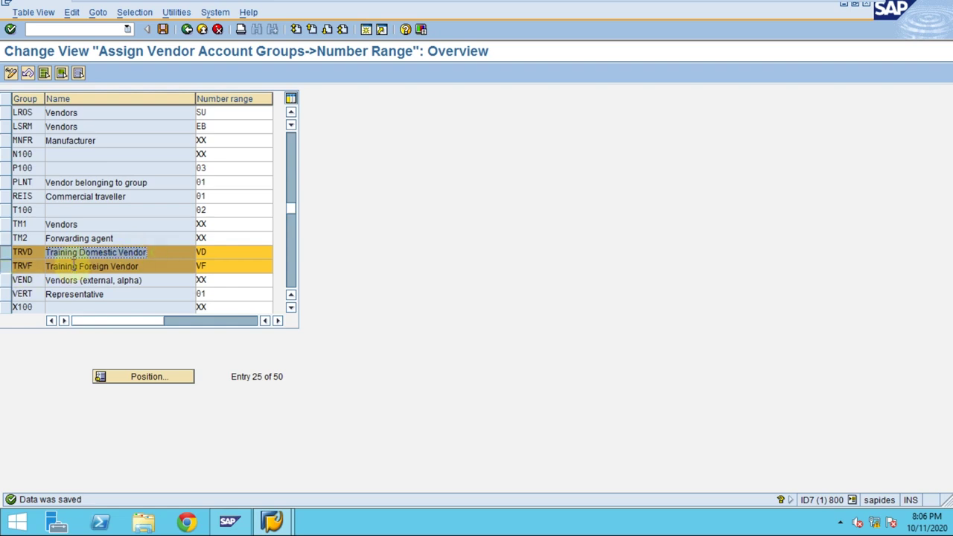
click(6, 253)
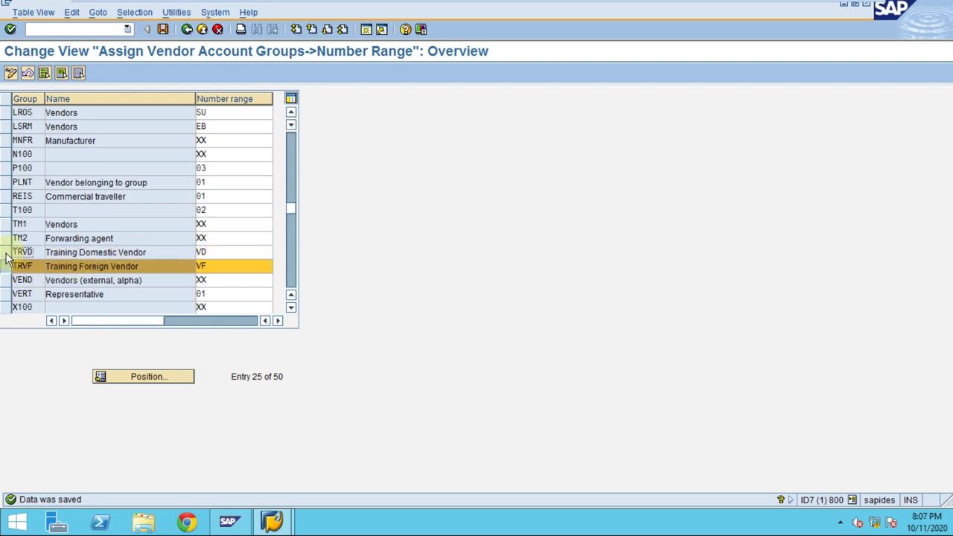
click(6, 253)
click(7, 254)
click(8, 266)
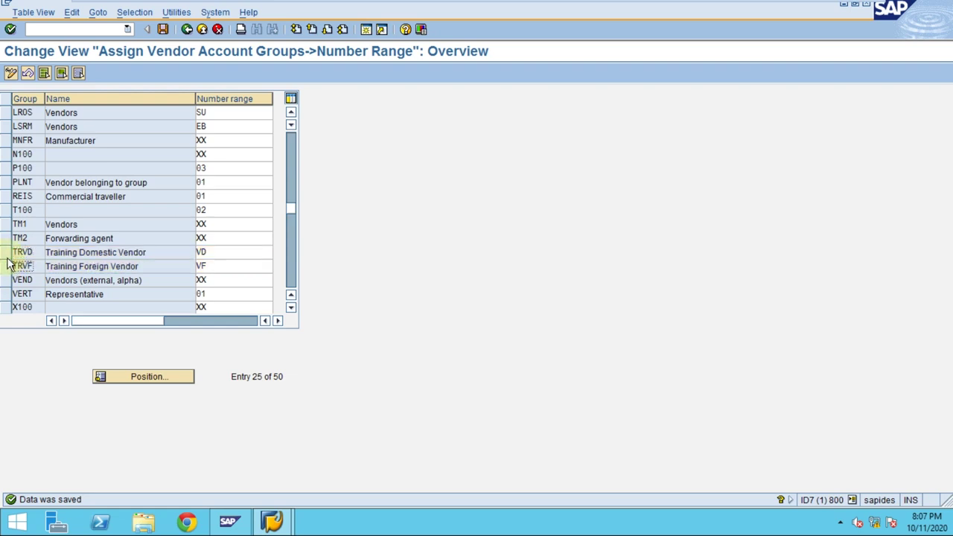
click(6, 254)
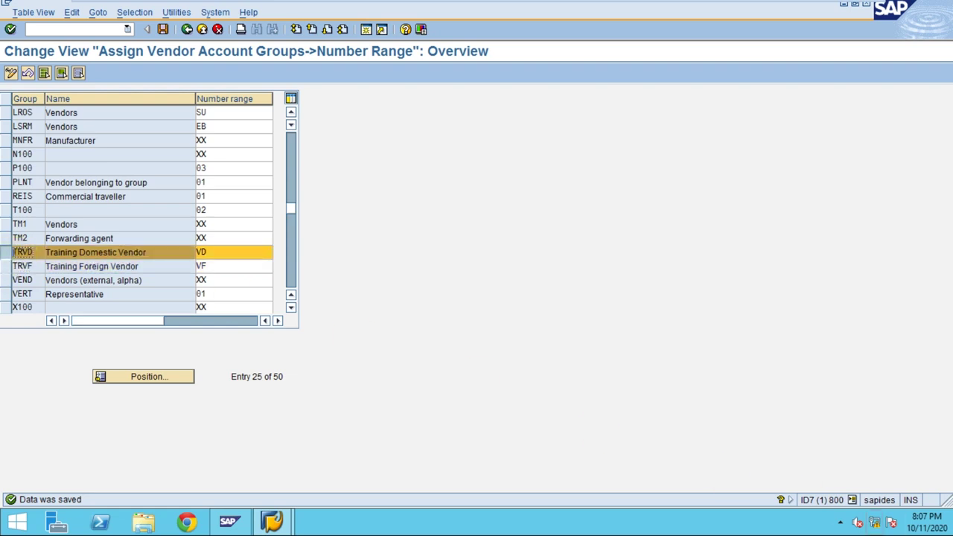
Step: Check the session's system information and try to open the details of account group TRVD
click(853, 500)
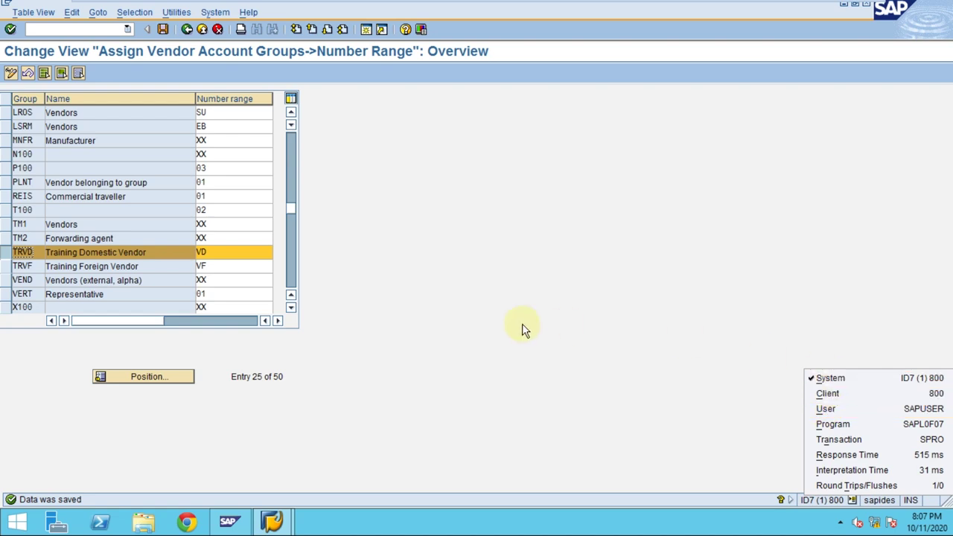
click(69, 253)
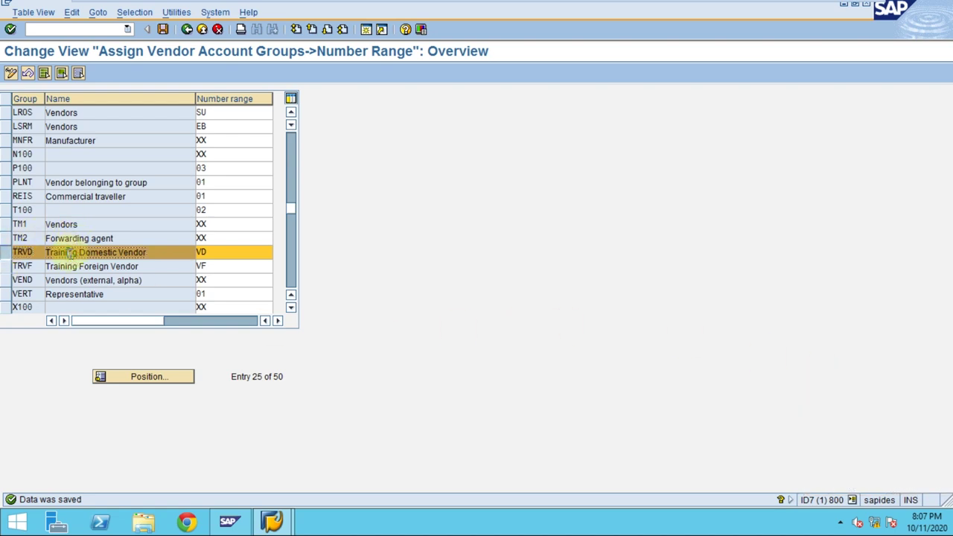
double_click(68, 253)
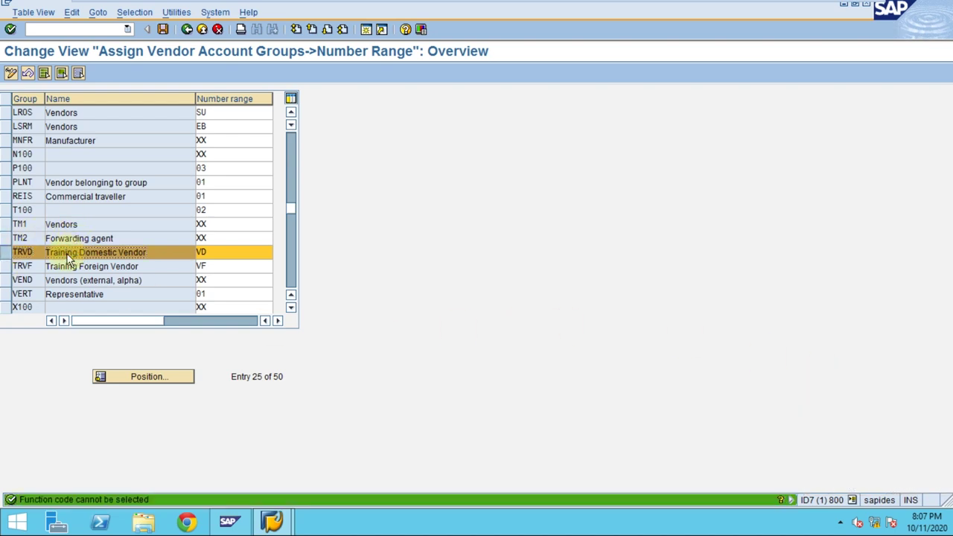
click(9, 255)
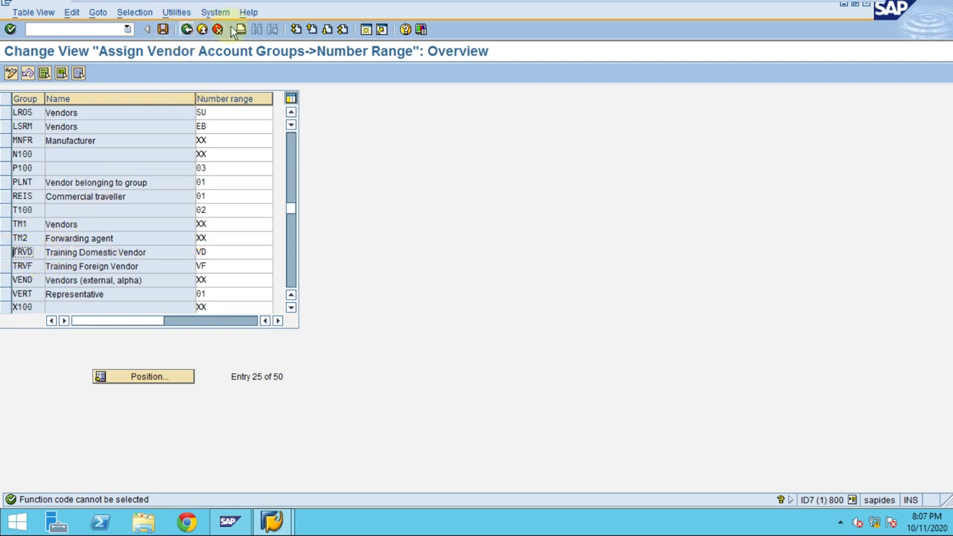
Step: Leave the number range assignment list, return to the customizing structure and collapse Preparations for Creating Vendor Master Data
click(193, 185)
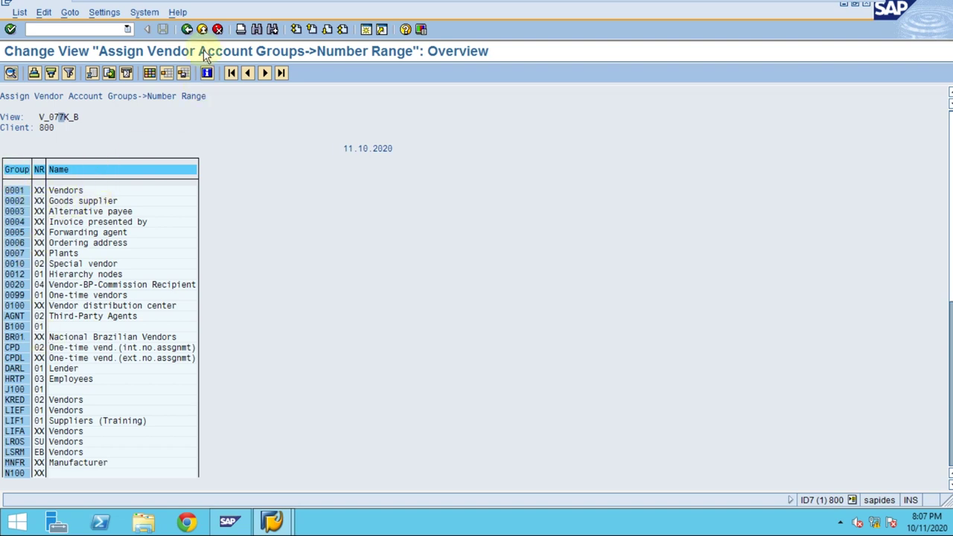
click(187, 28)
click(187, 27)
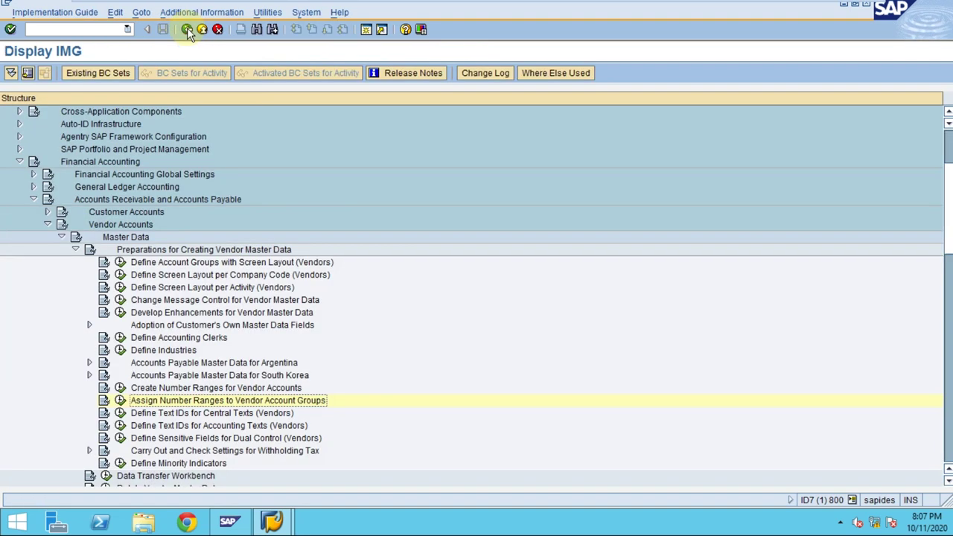
click(75, 251)
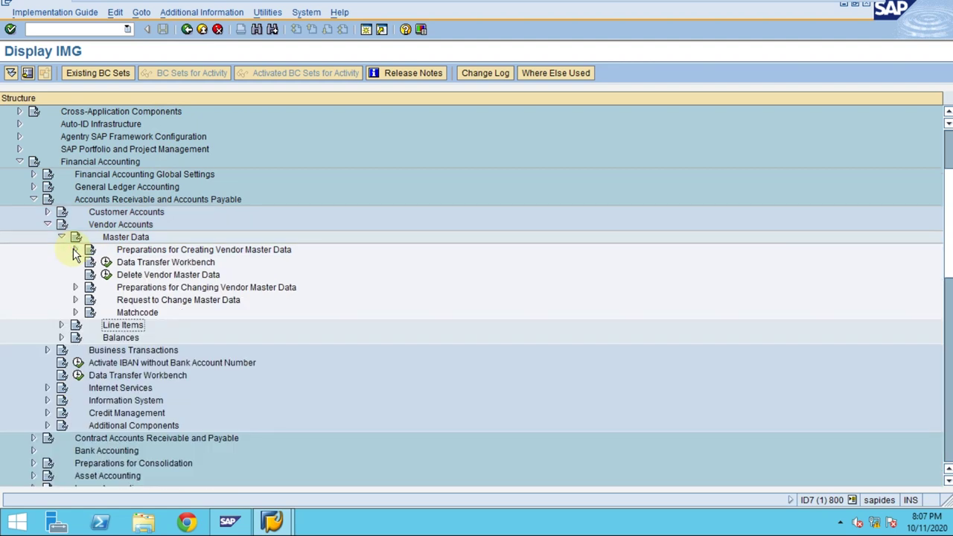
Step: Open an additional SAP session and run transaction FK01 to bring up the vendor creation screen
click(274, 523)
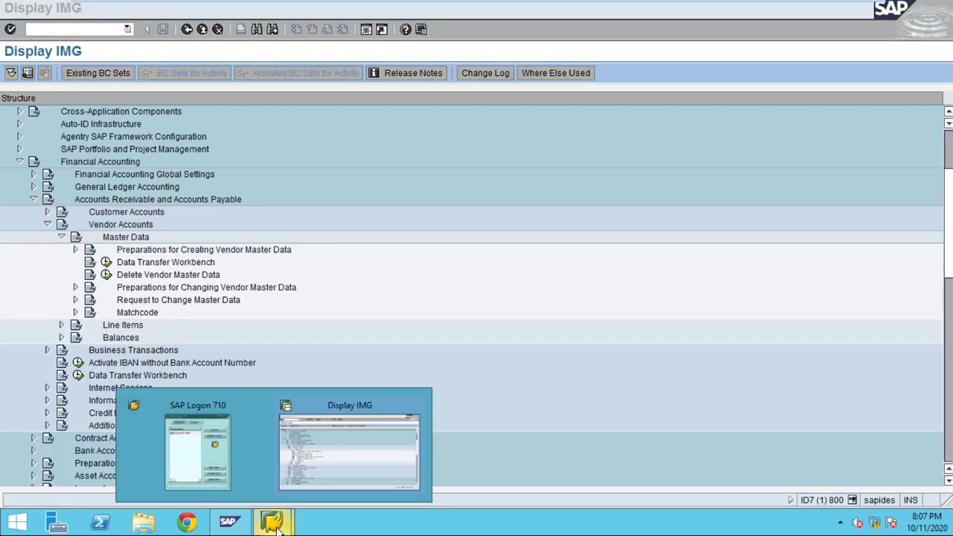
click(353, 415)
click(368, 30)
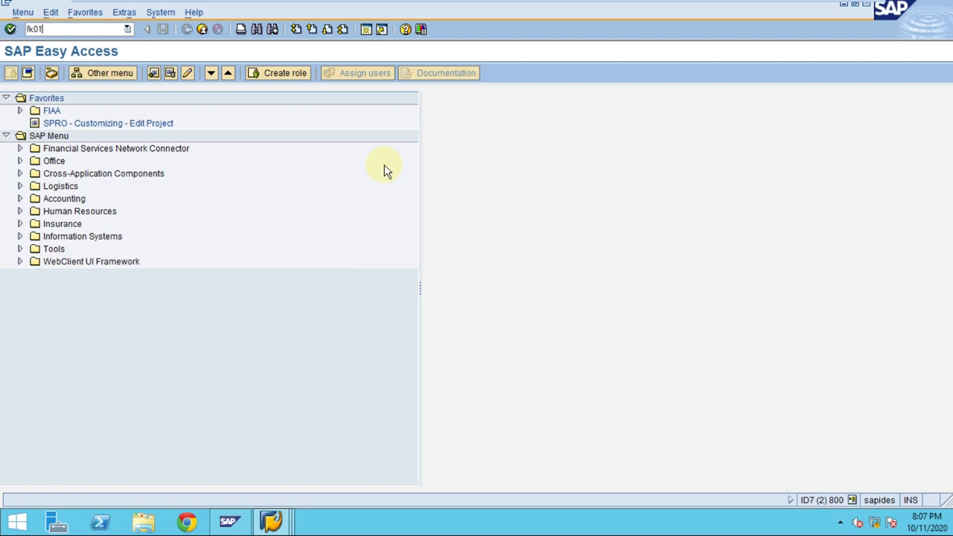
key(Return)
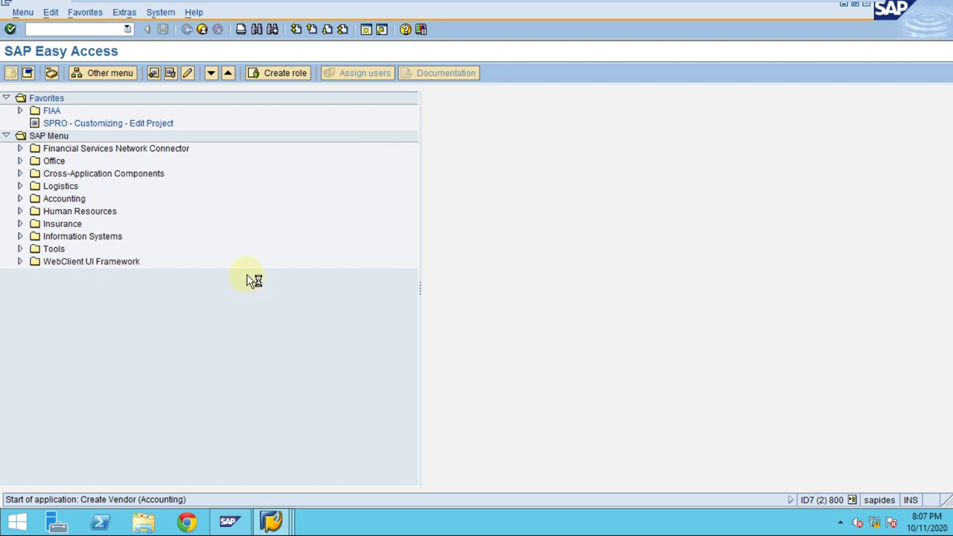
click(273, 524)
click(404, 464)
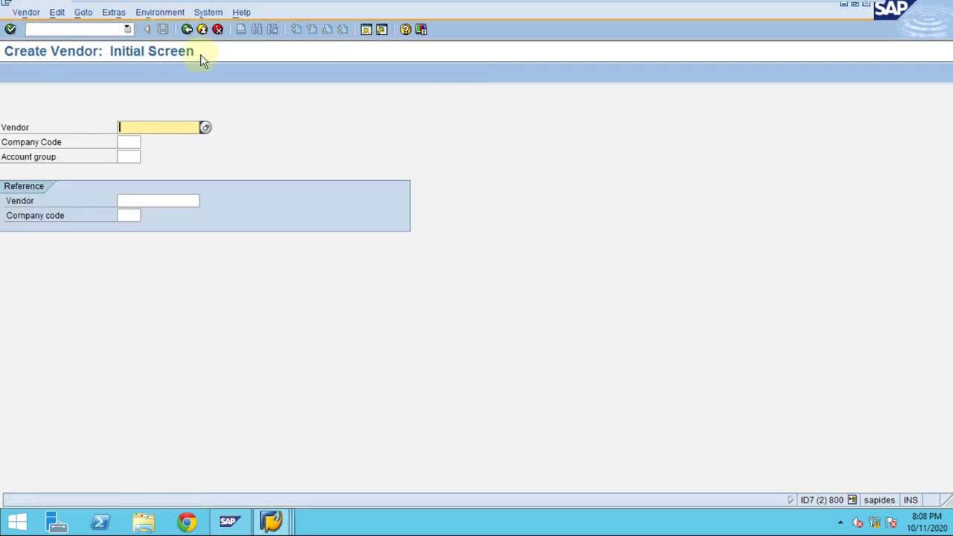
Step: Open another session and expand Accounting, Financial Accounting and Accounts Payable down to the Master Records transactions
click(367, 29)
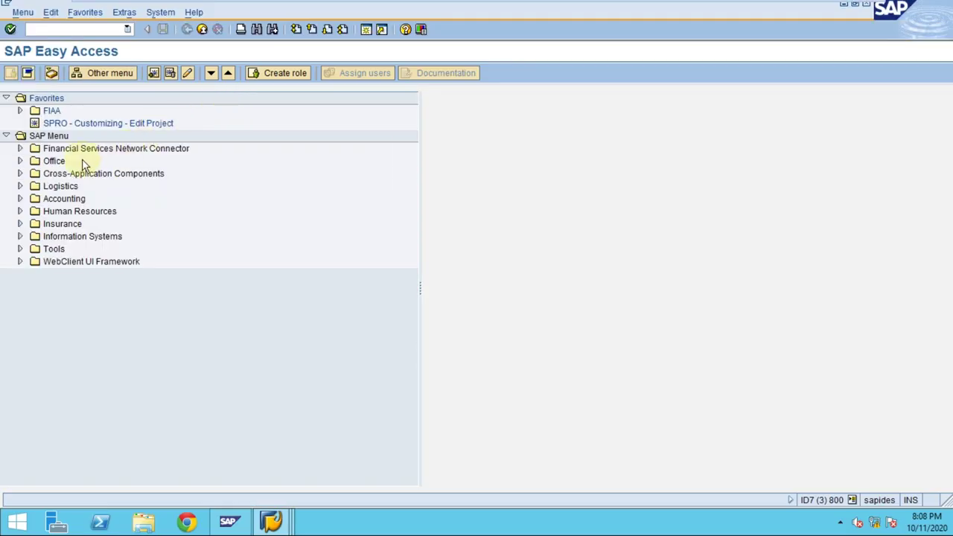
double_click(27, 201)
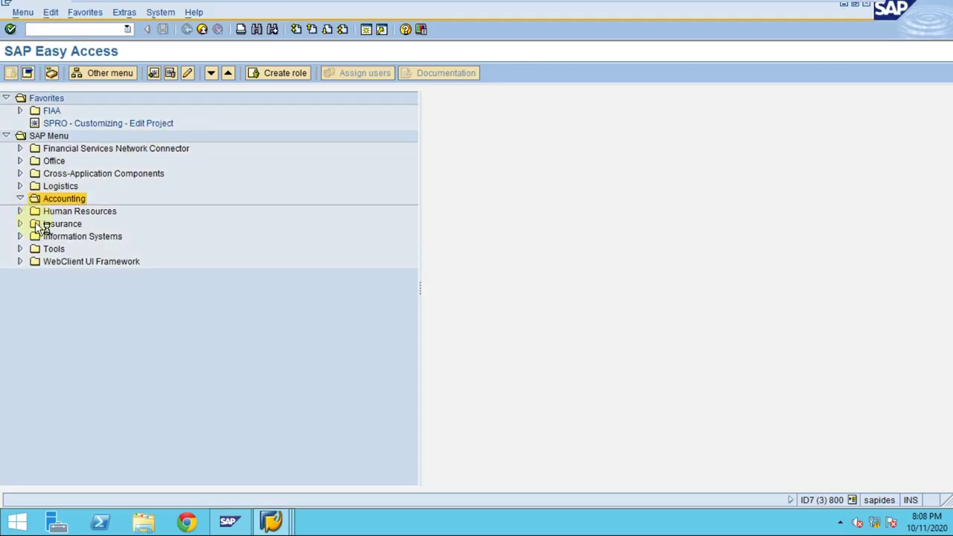
click(34, 212)
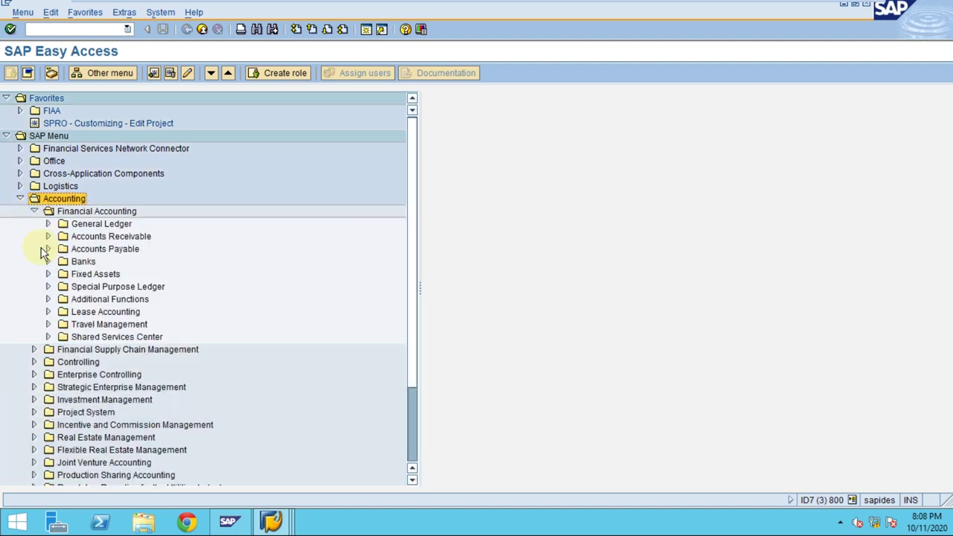
click(48, 249)
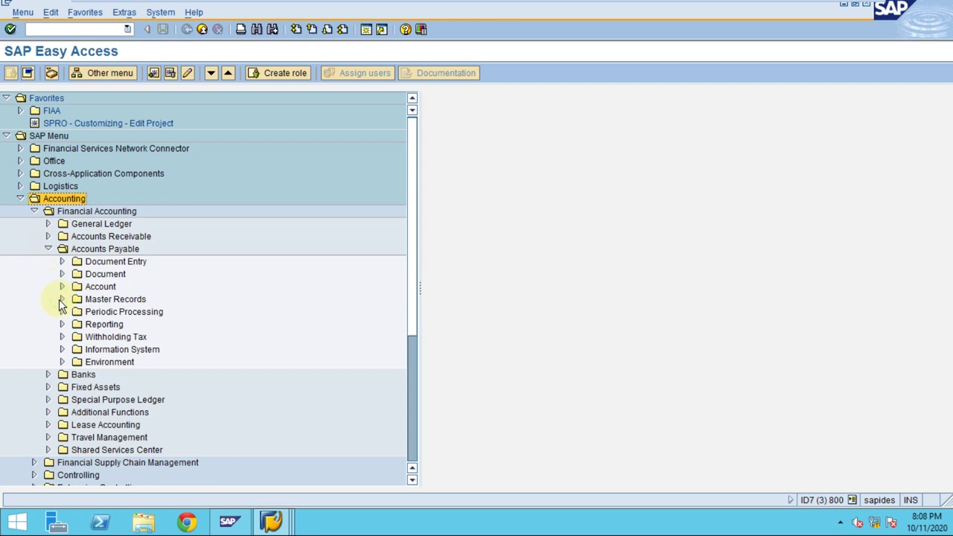
click(60, 299)
Step: Look through the vendor master record transactions FK01 Create, FK02 Change, FK03 Display and FK04 Display Changes
click(122, 314)
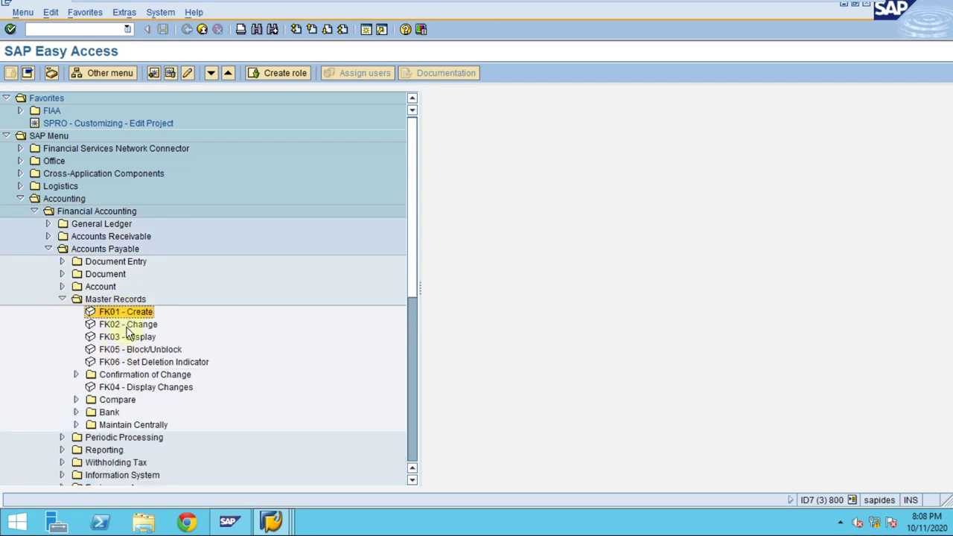
click(128, 325)
click(131, 337)
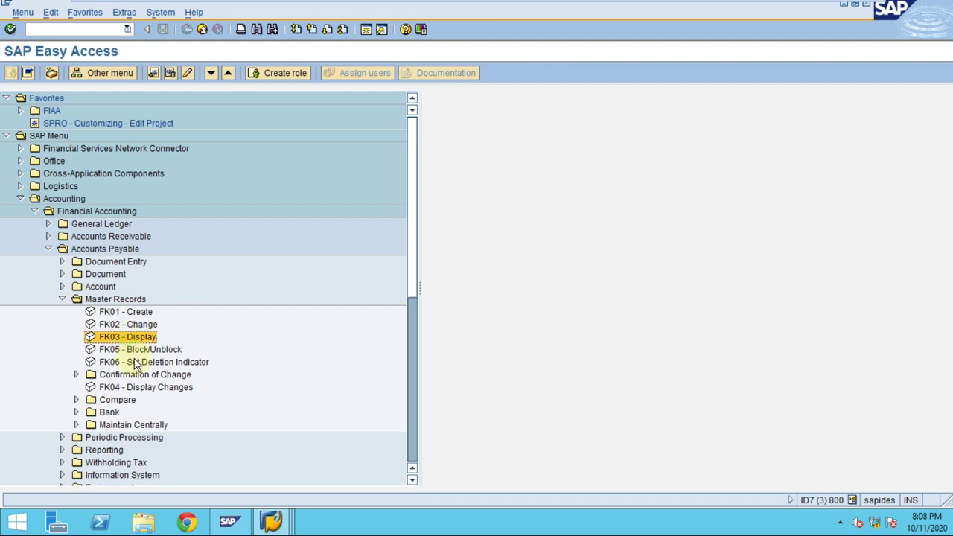
click(111, 312)
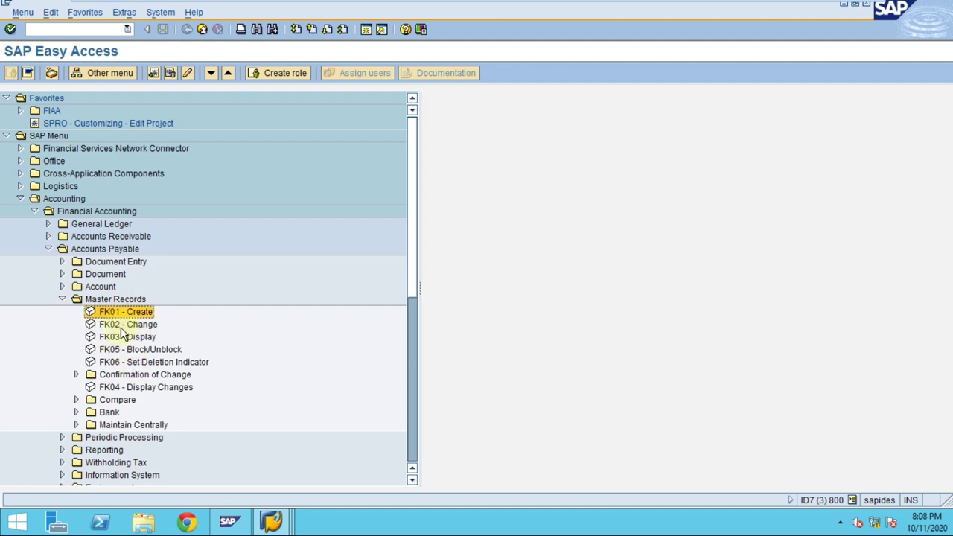
click(125, 325)
click(125, 339)
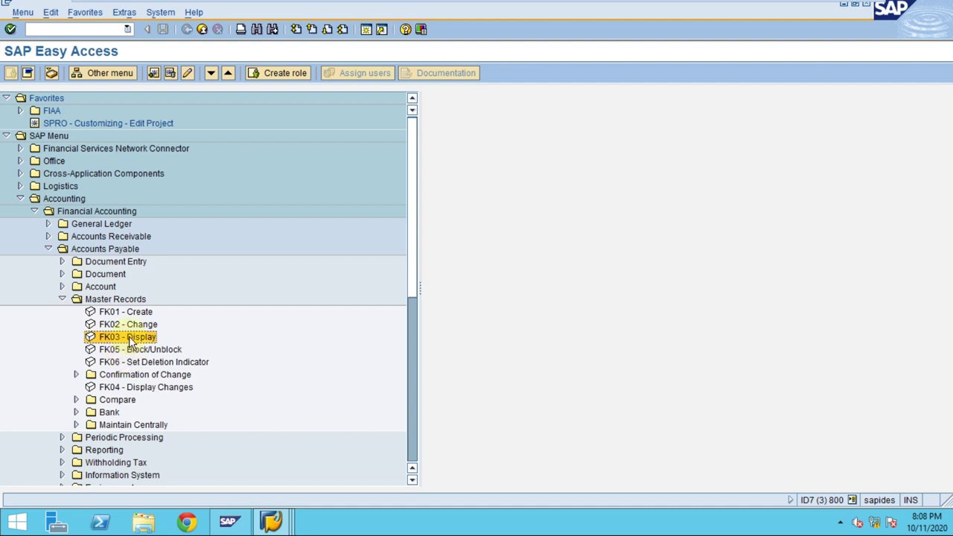
click(128, 387)
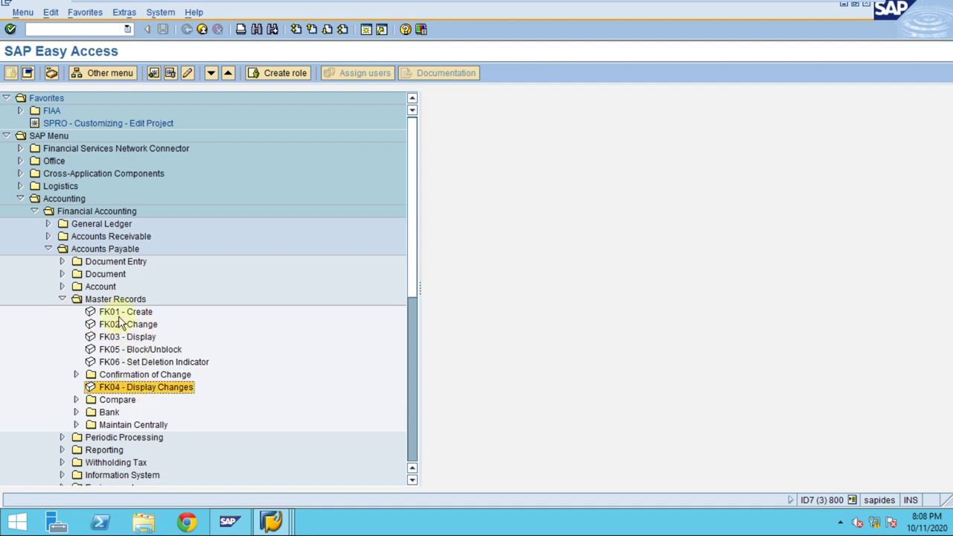
Step: Start FK01 vendor creation for company code TR03 with account group TRVD, leaving the vendor number blank, and continue to the address data
double_click(119, 312)
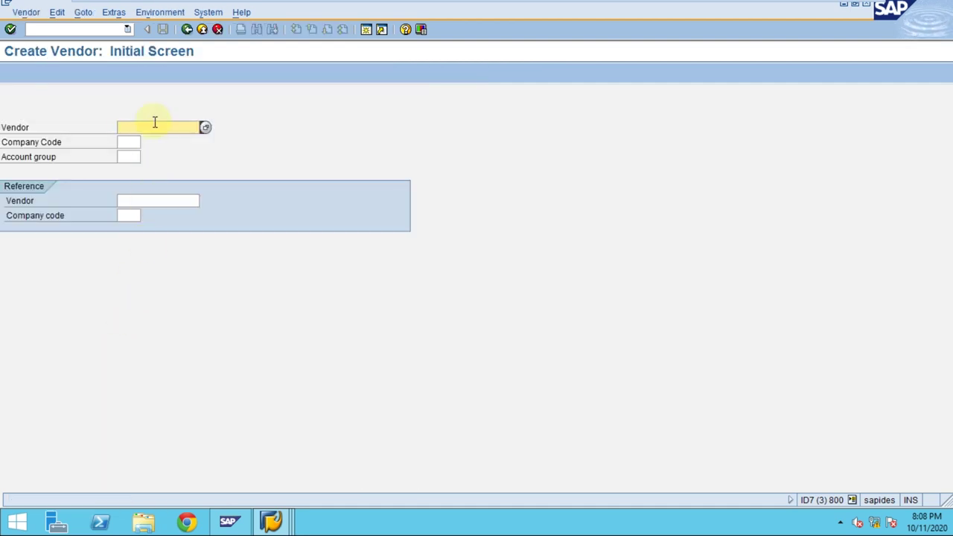
click(138, 143)
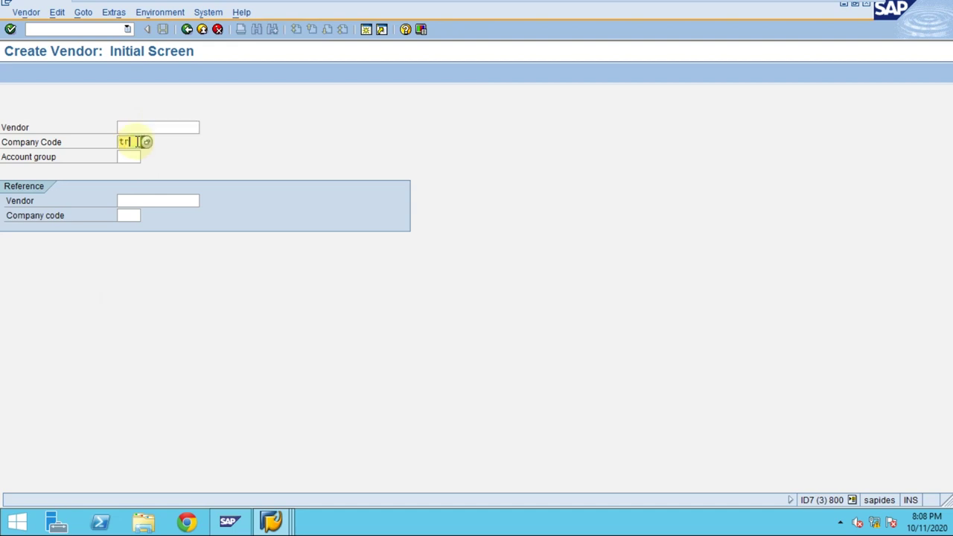
key(Tab)
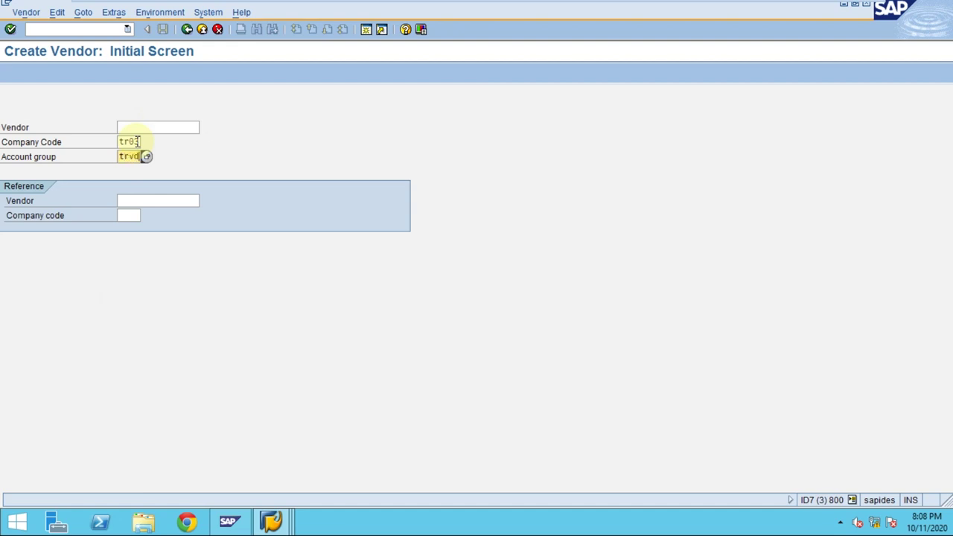
key(Return)
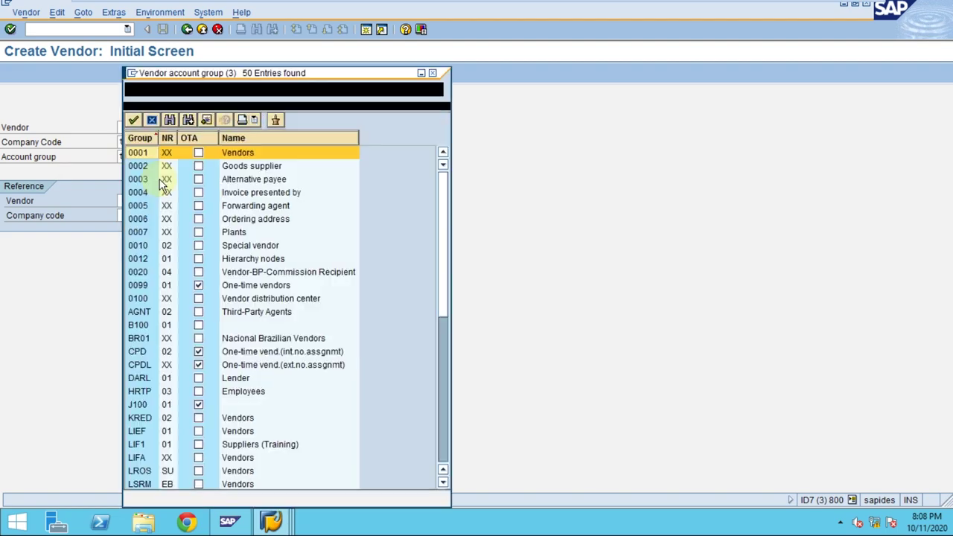
scroll(164, 216, down, 8)
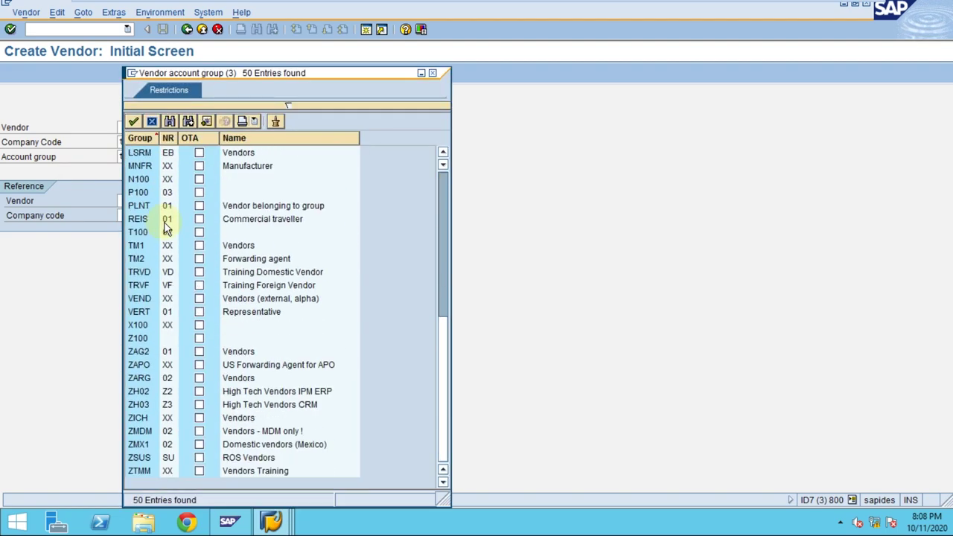
scroll(167, 229, up, 4)
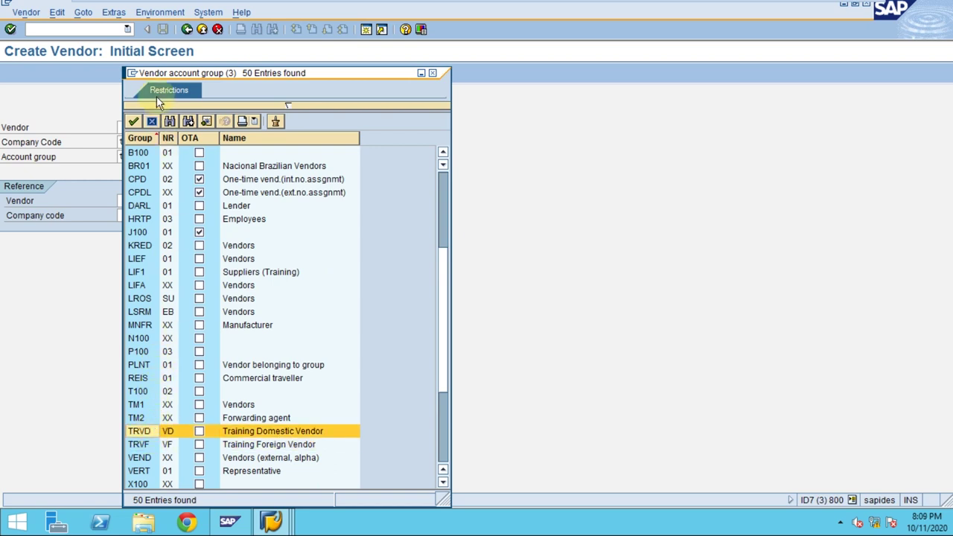
click(133, 121)
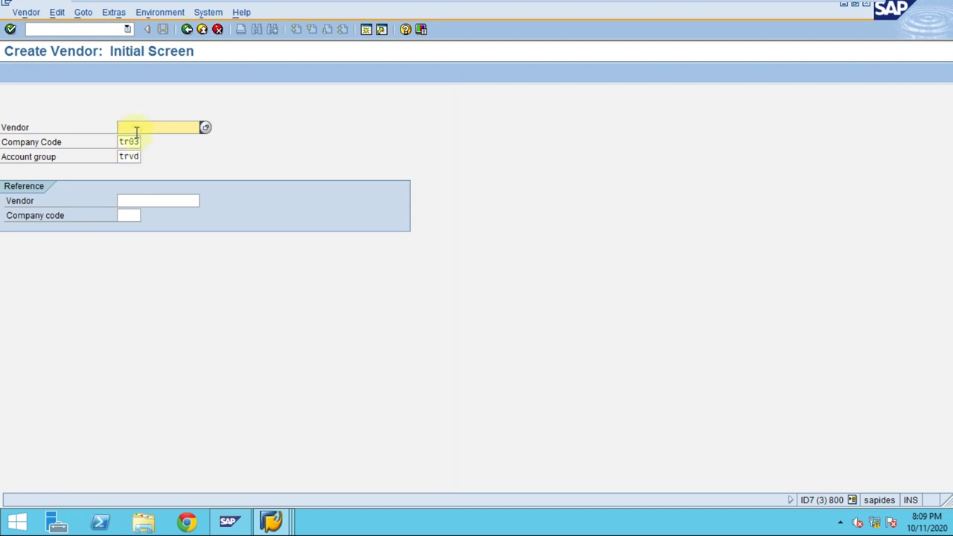
key(Return)
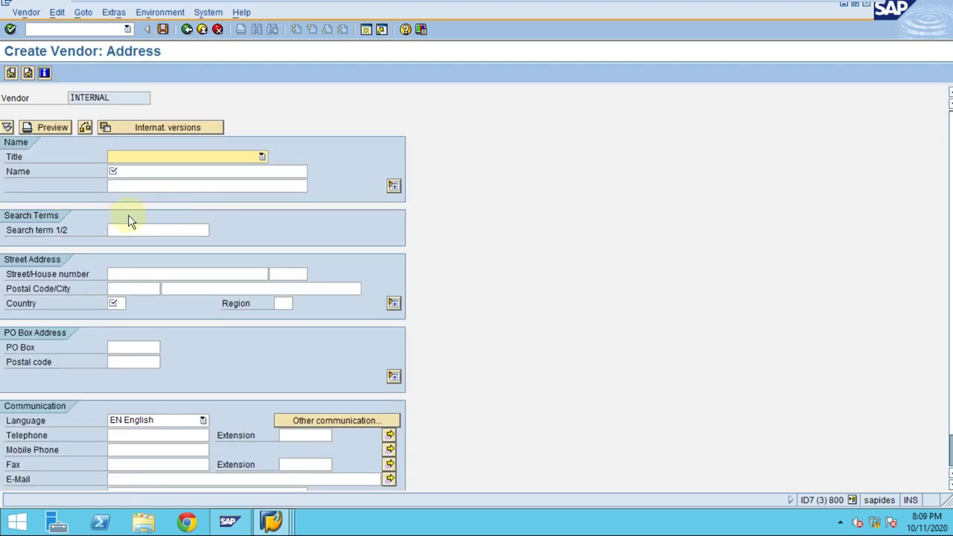
Step: Fill in the vendor's address data with title Company, name Training Vendor and country DE
click(142, 160)
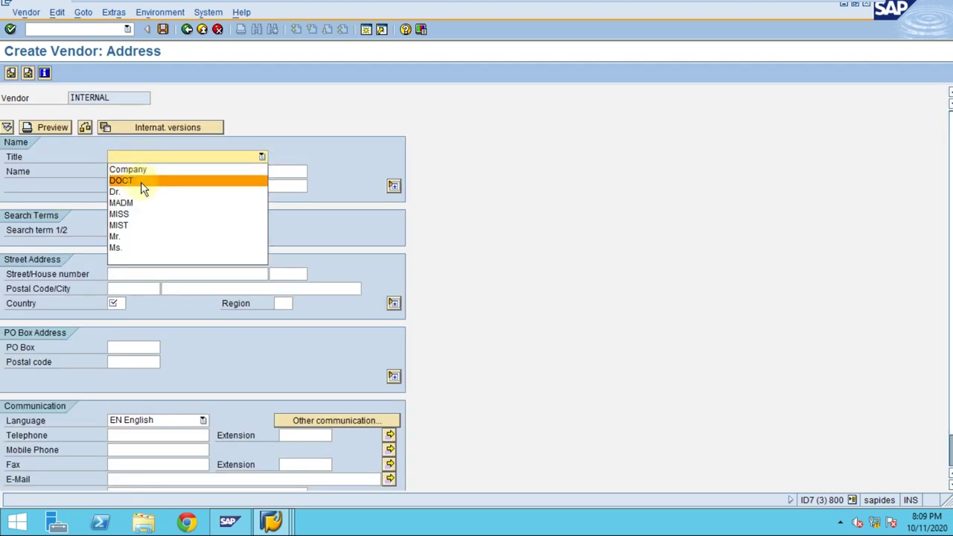
click(143, 168)
click(144, 170)
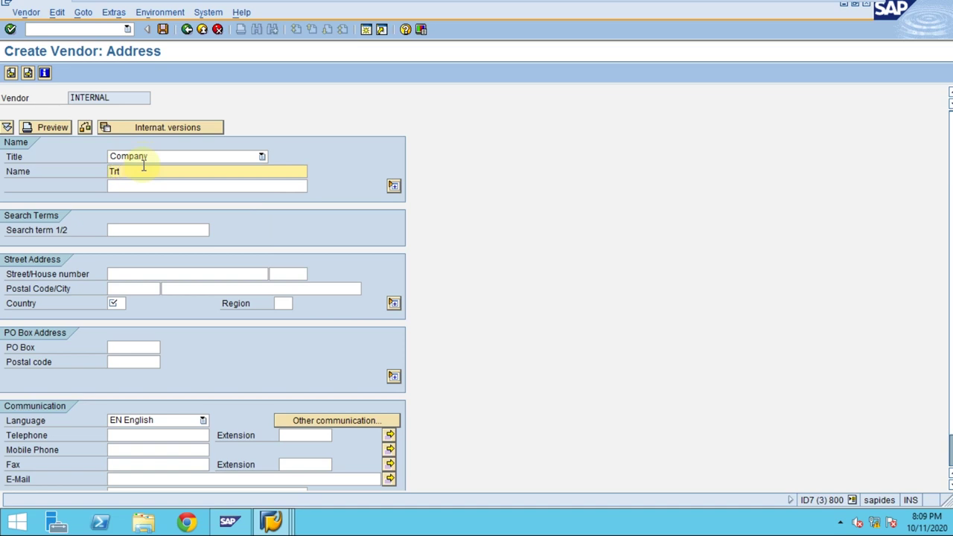
text(Training vendor)
click(116, 304)
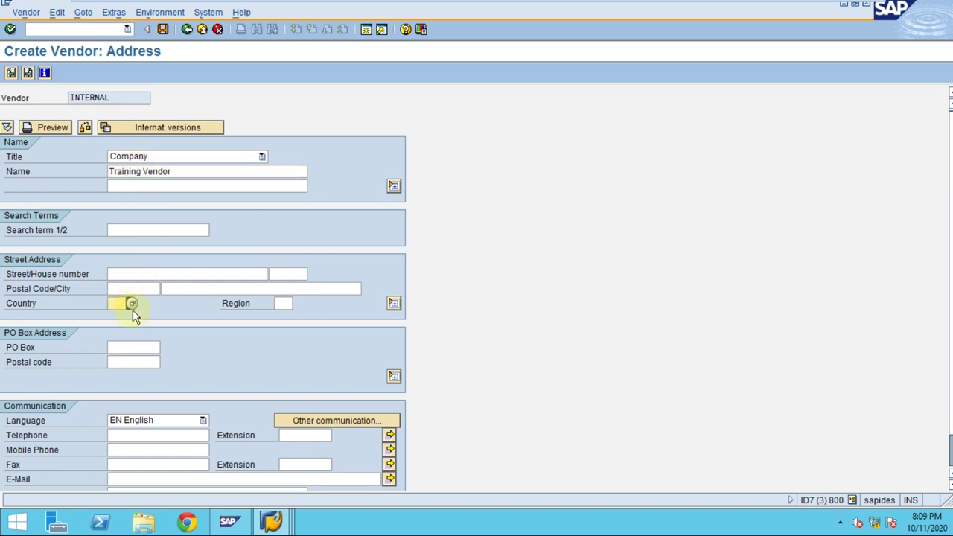
text(de)
scroll(269, 375, down, 1)
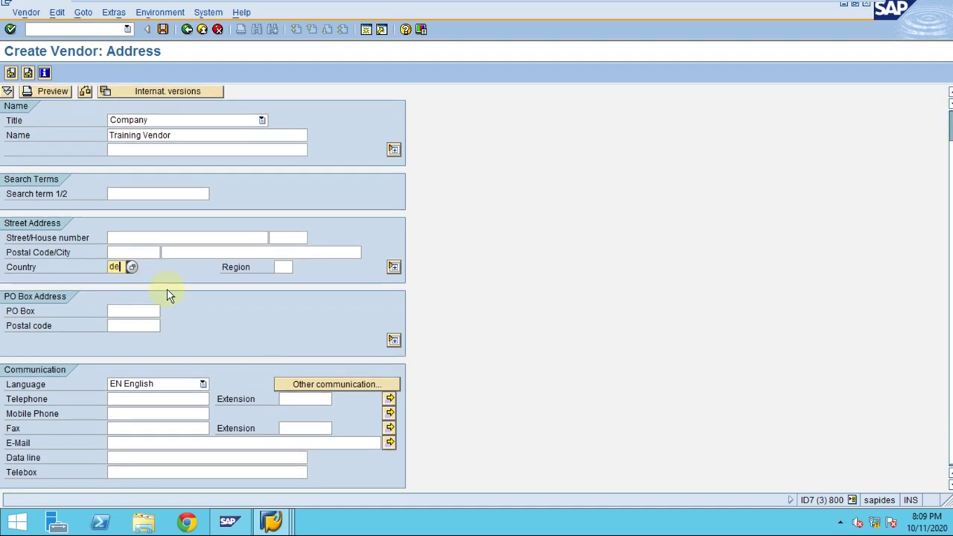
click(134, 255)
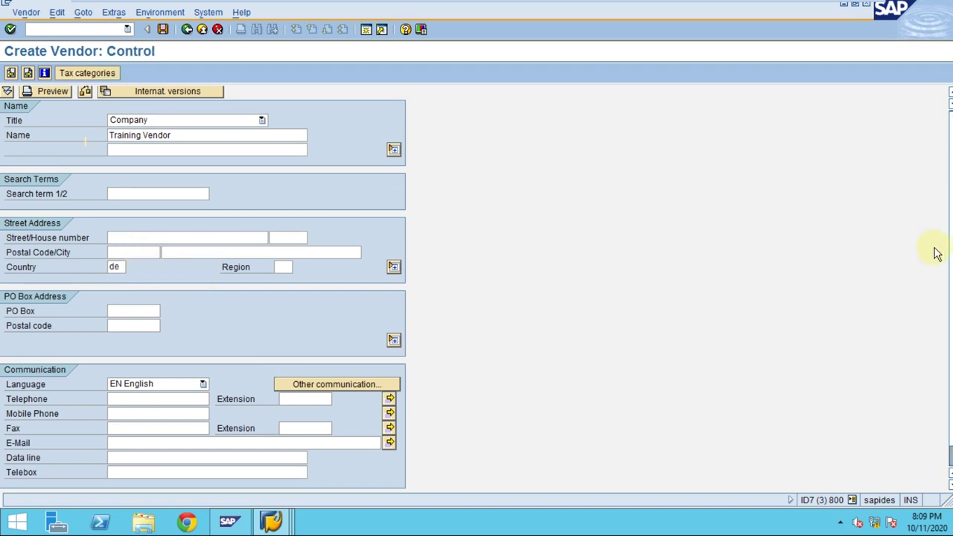
Step: Proceed through the control and contact persons screens without entries to the company code accounting information
key(Return)
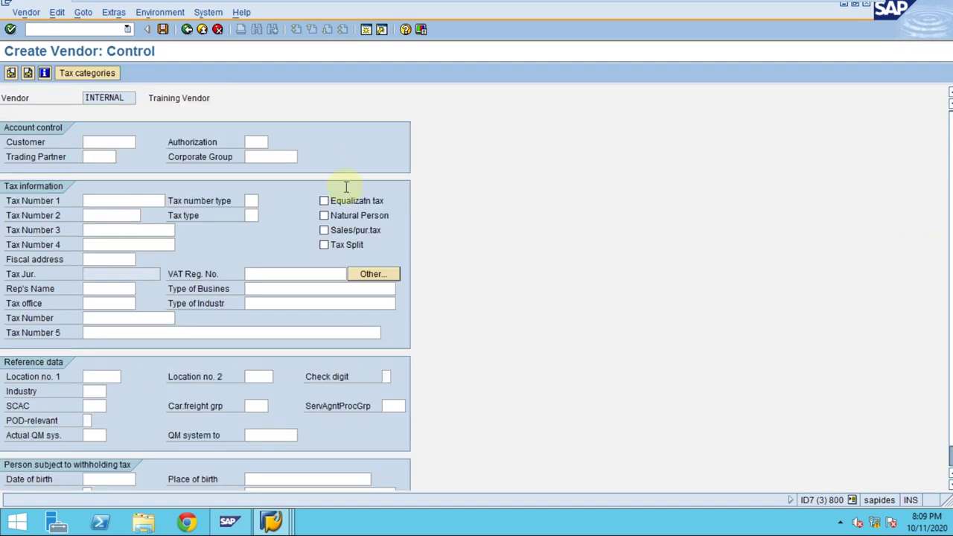
key(Return)
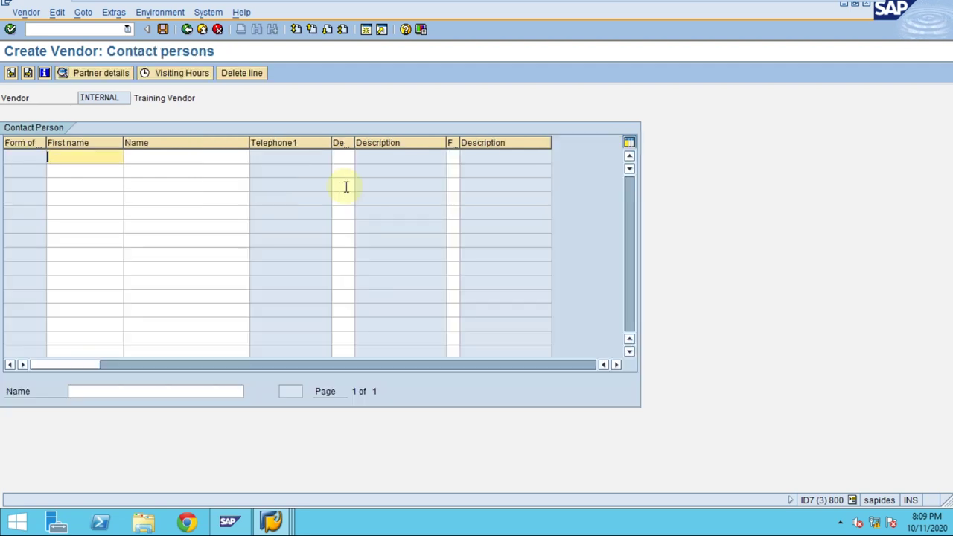
key(Return)
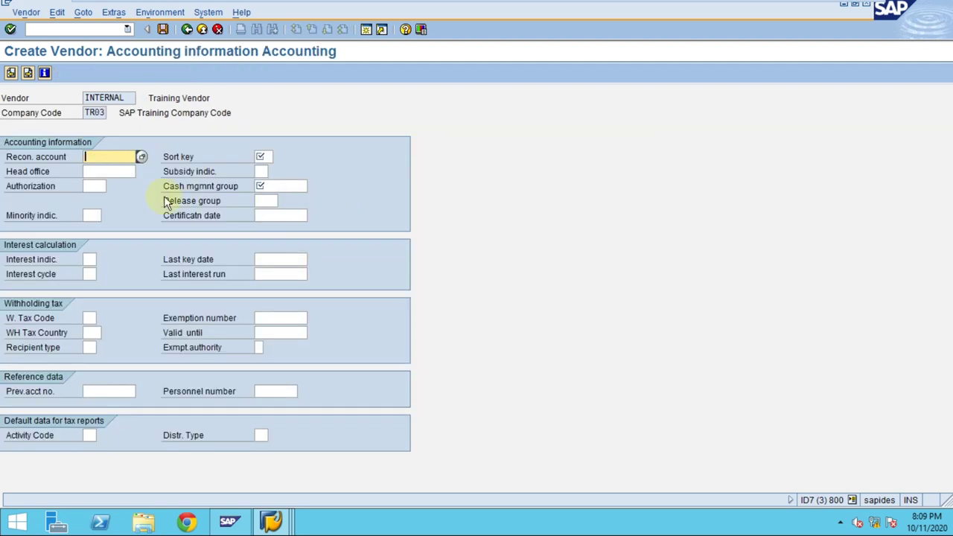
Step: Choose 160000, Trade Payables - domestic, as the vendor's reconciliation account
click(263, 156)
click(265, 185)
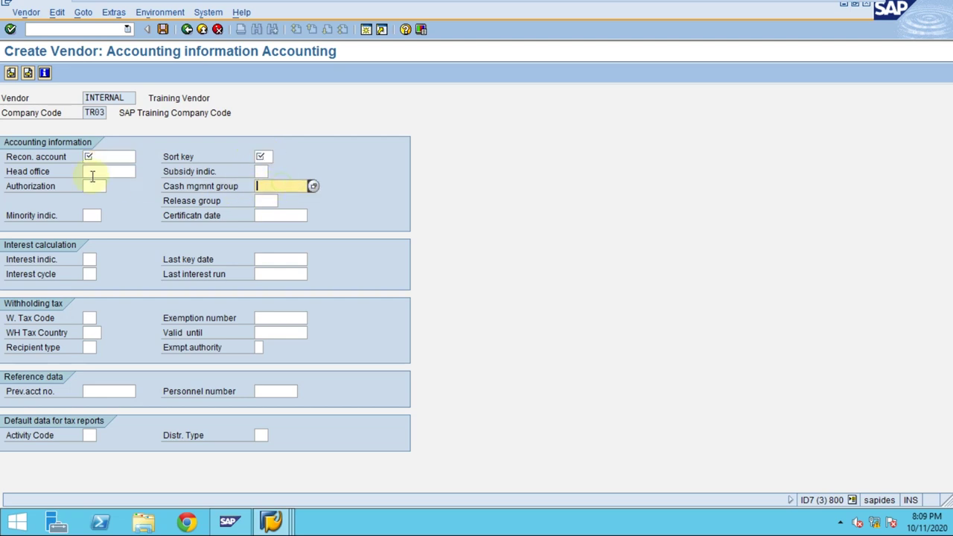
click(134, 157)
click(141, 157)
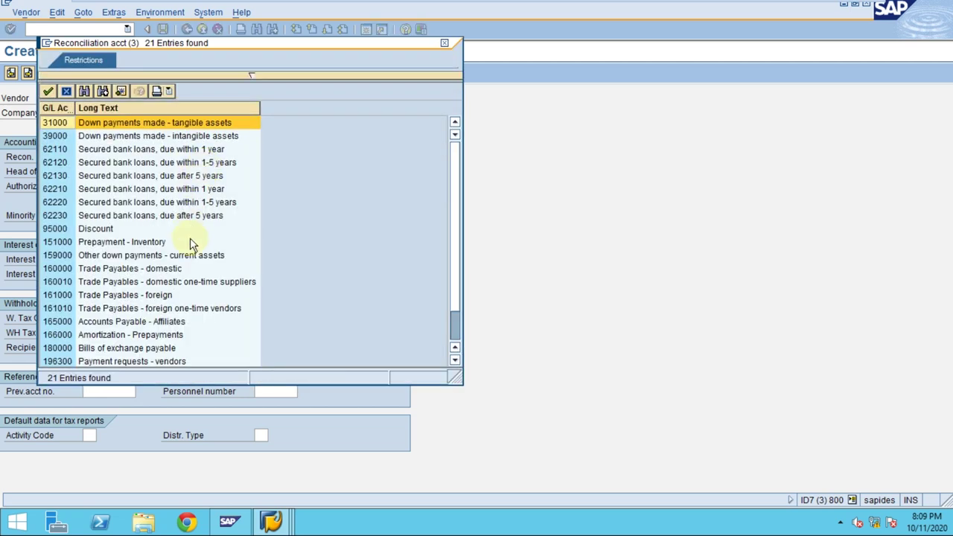
click(164, 270)
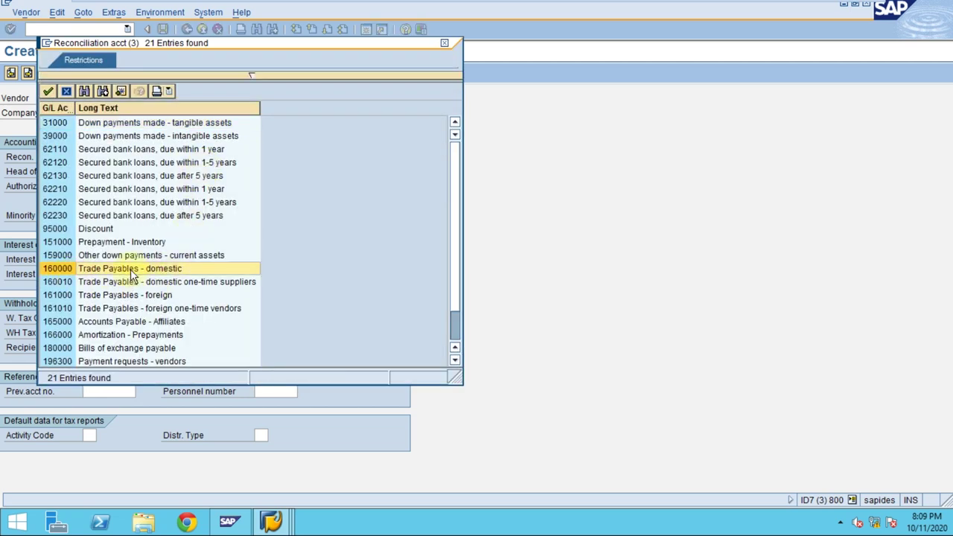
double_click(132, 268)
Step: Set the vendor's sort key to 012, Vendor number, from the list of possible entries
click(267, 157)
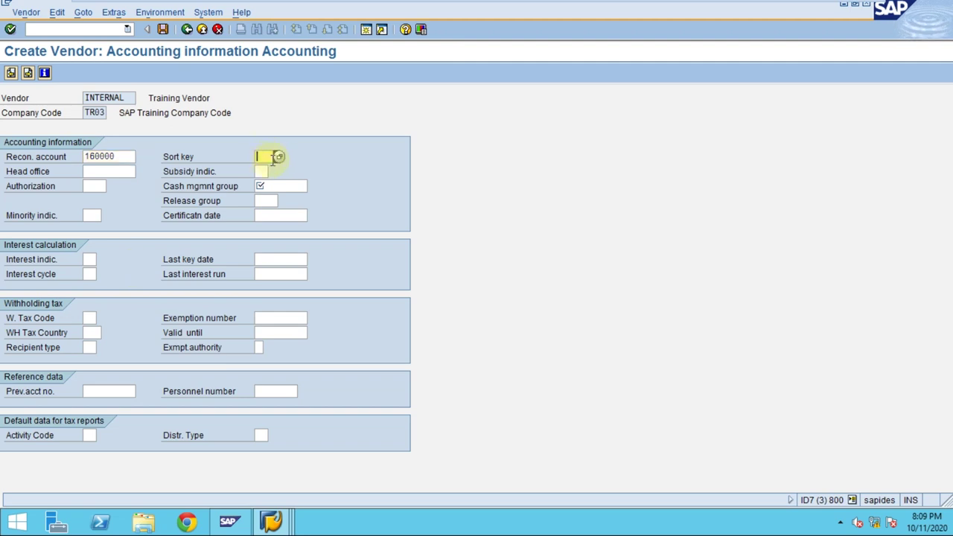
click(277, 156)
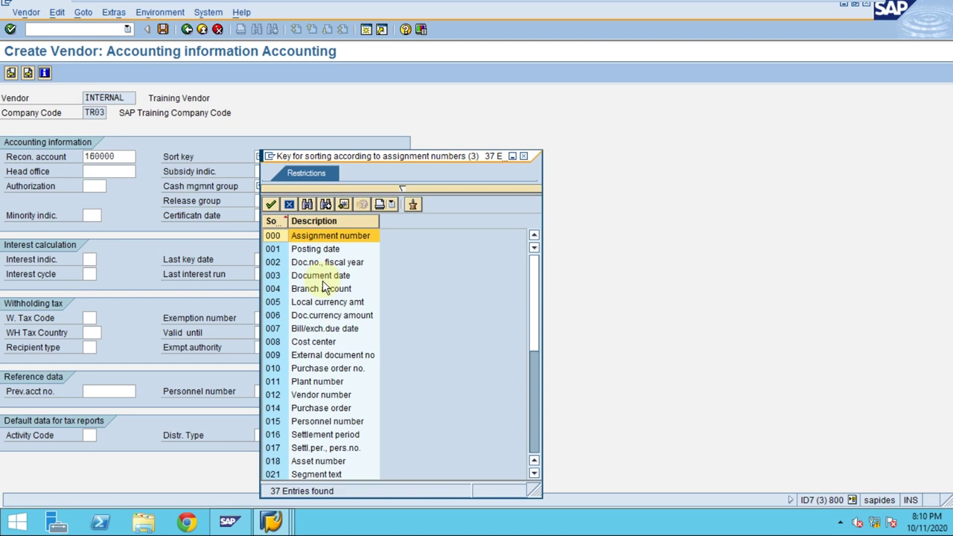
click(304, 397)
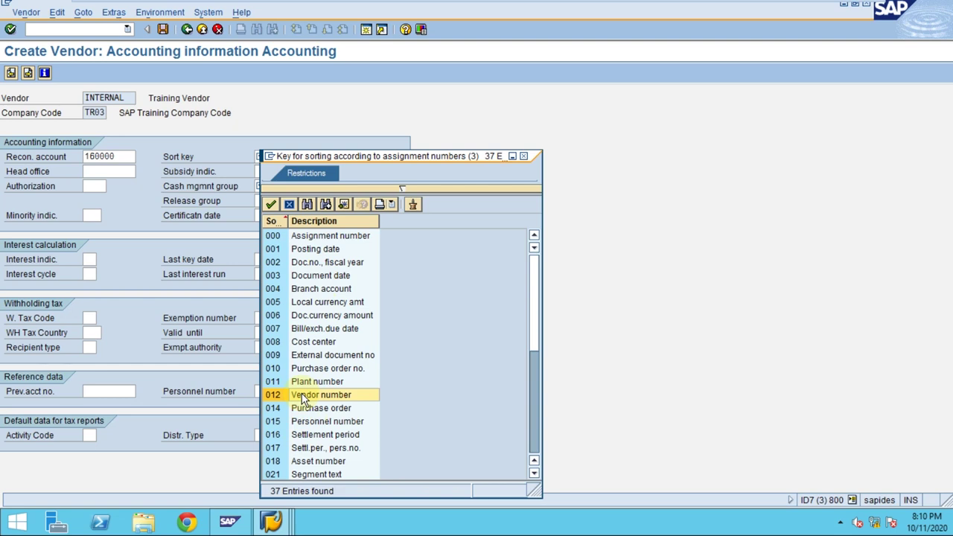
scroll(304, 398, down, 4)
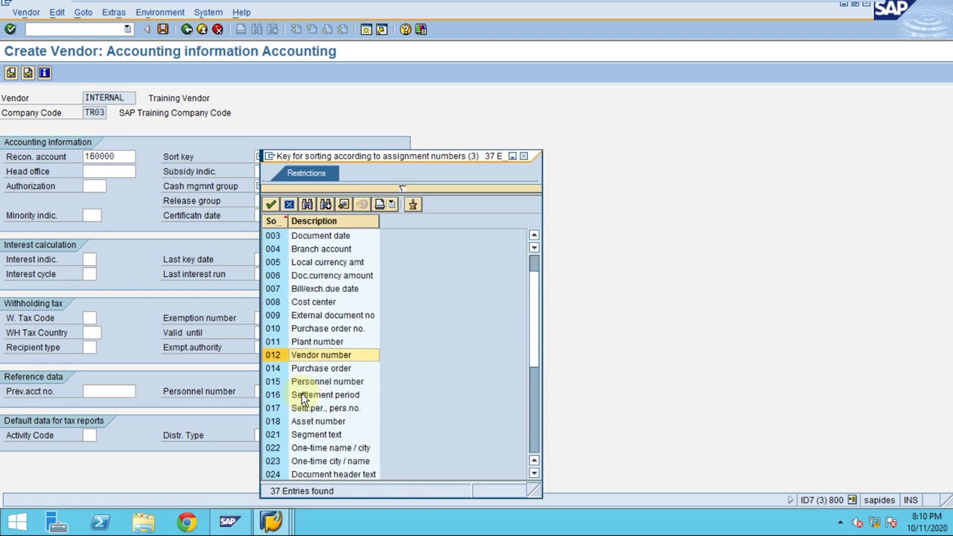
scroll(304, 398, up, 1)
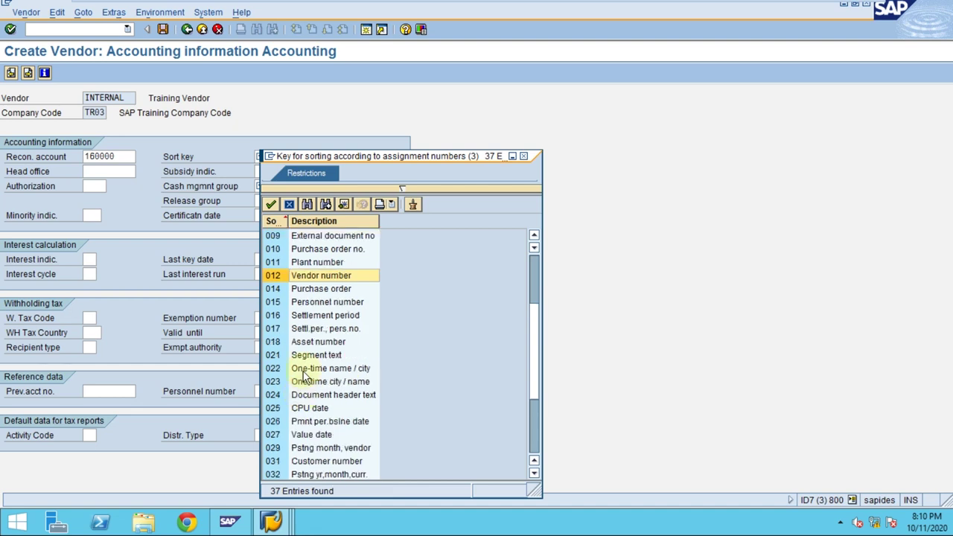
click(286, 277)
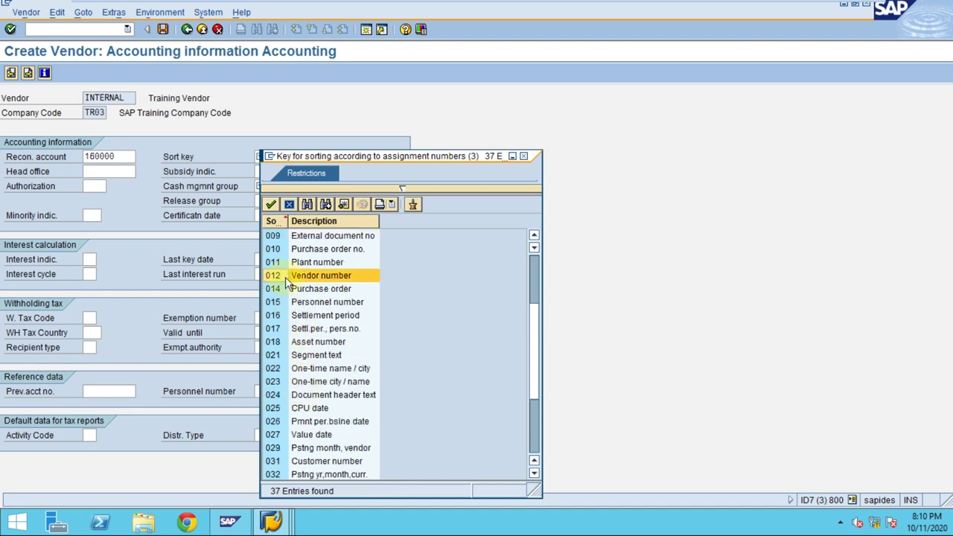
double_click(286, 277)
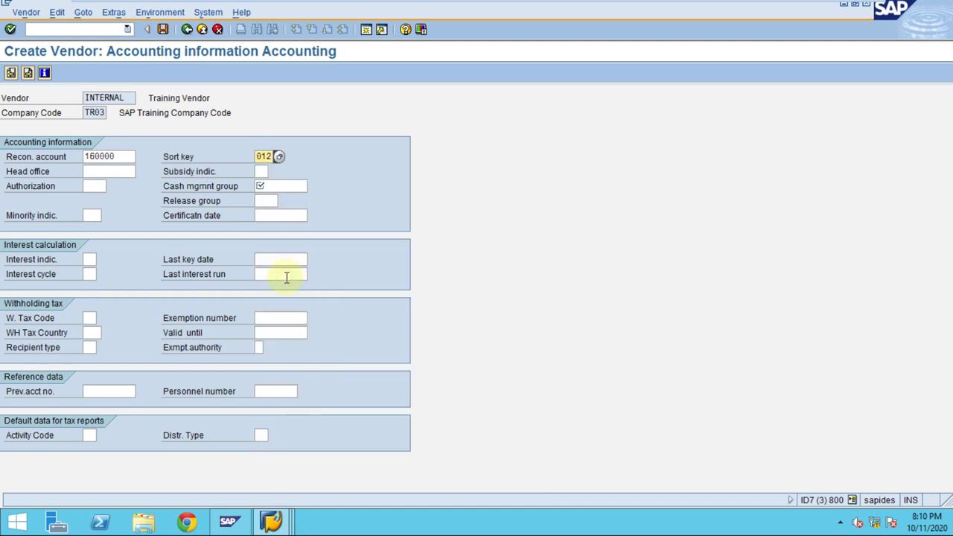
Step: Assign cash management group A1 for domestic payments and continue to the payment transactions data
click(306, 187)
click(312, 187)
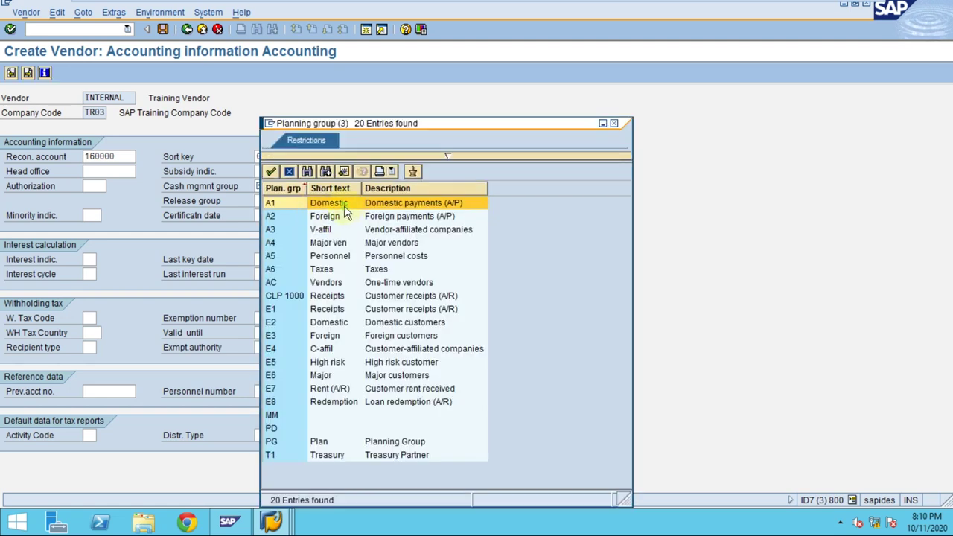
double_click(337, 207)
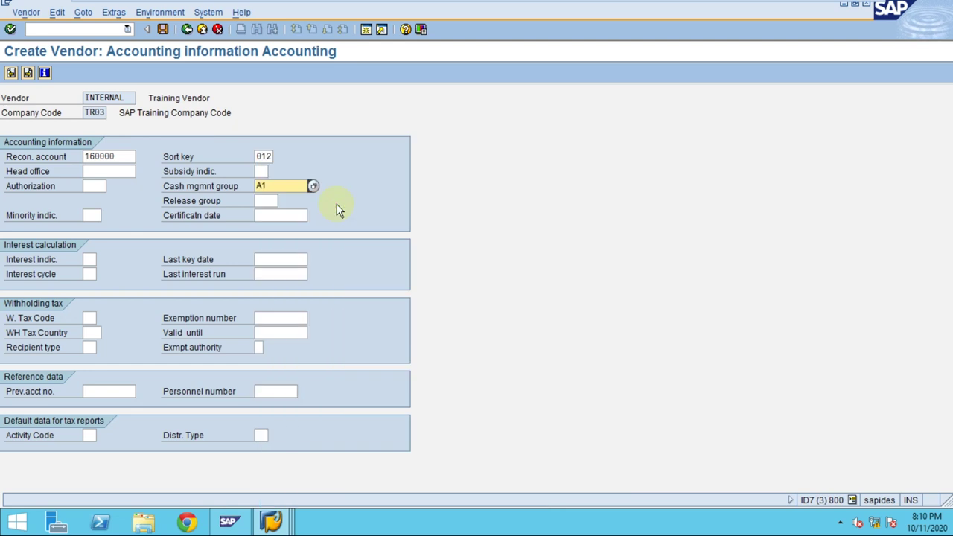
key(Return)
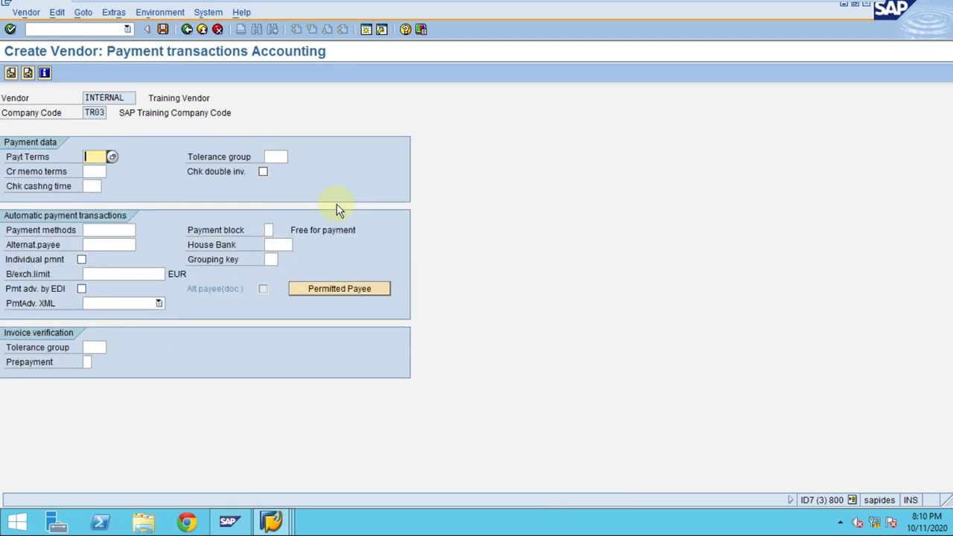
Step: Choose payment terms 0002 for the vendor and continue to the correspondence data
click(114, 166)
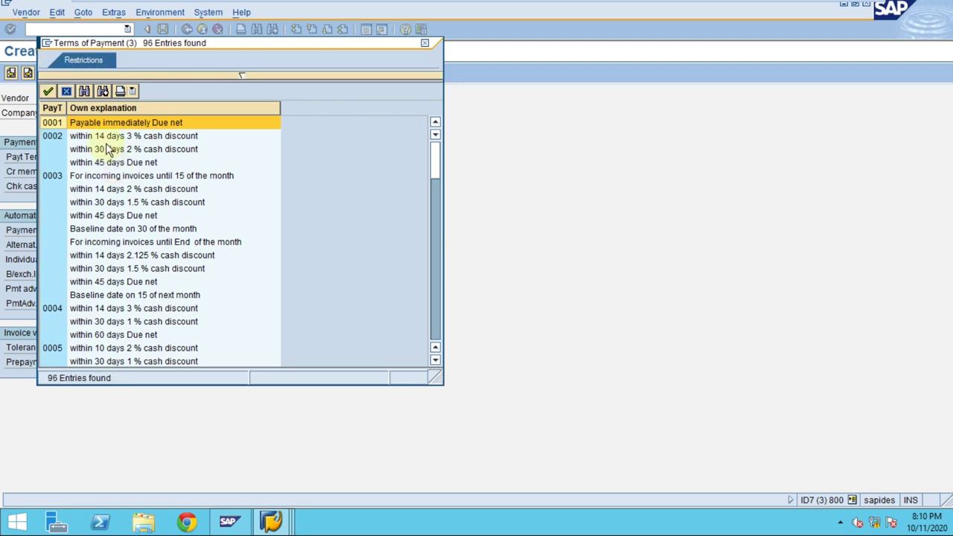
click(104, 140)
double_click(103, 137)
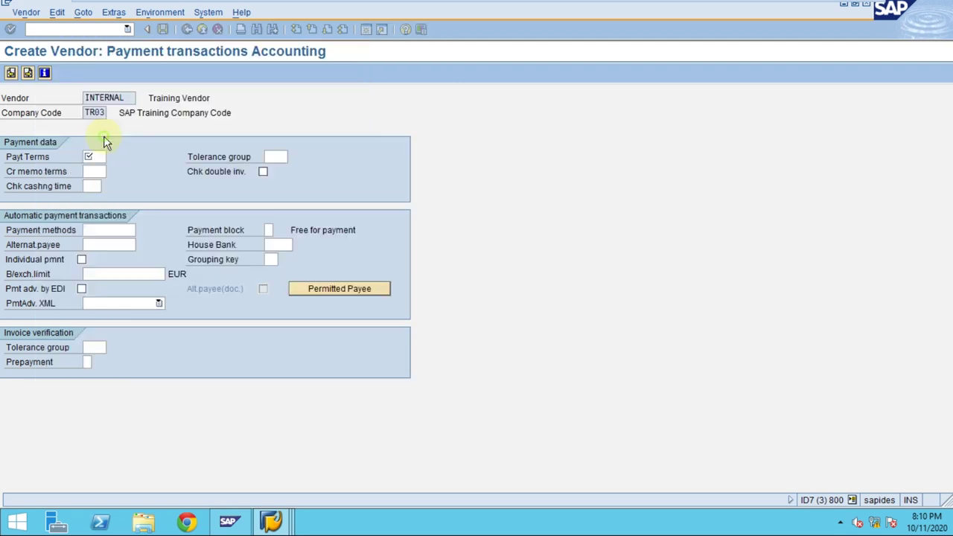
key(Return)
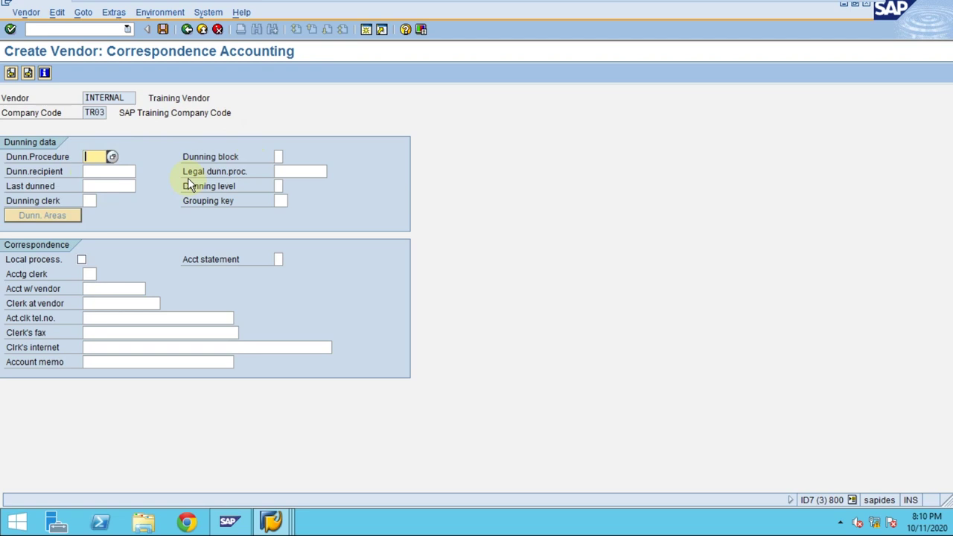
Step: Set the account statement indicator to 2, Monthly account statement, and proceed past the last data screen
click(278, 259)
key(F4)
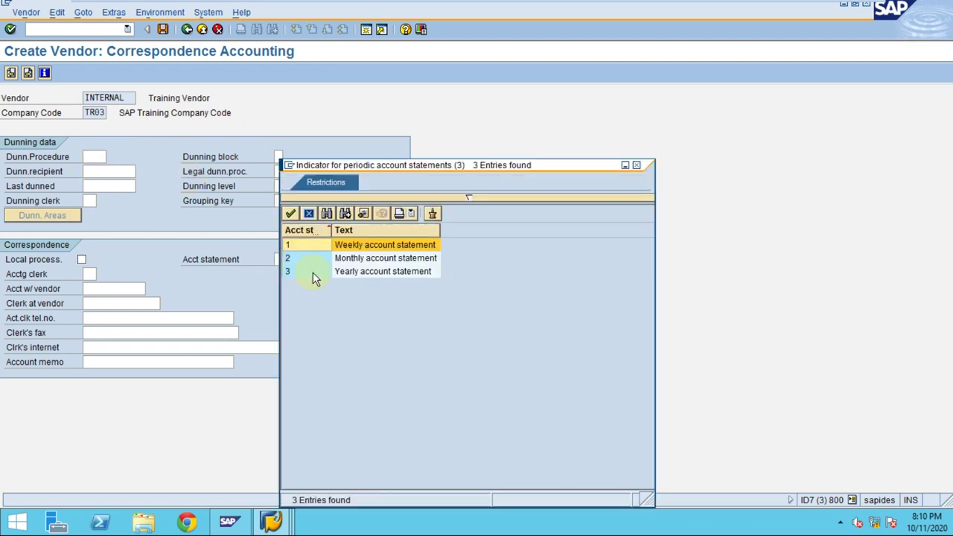
click(328, 270)
click(328, 258)
key(Return)
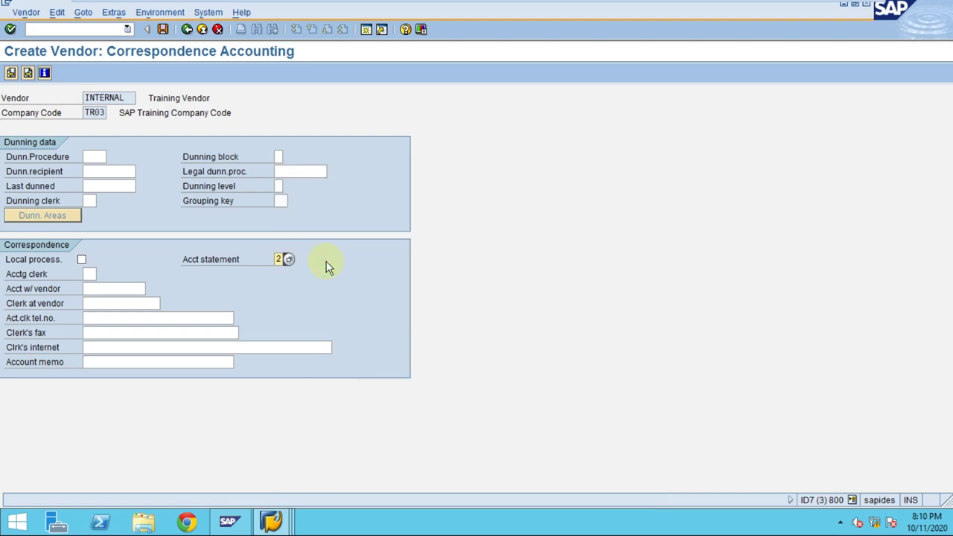
key(Return)
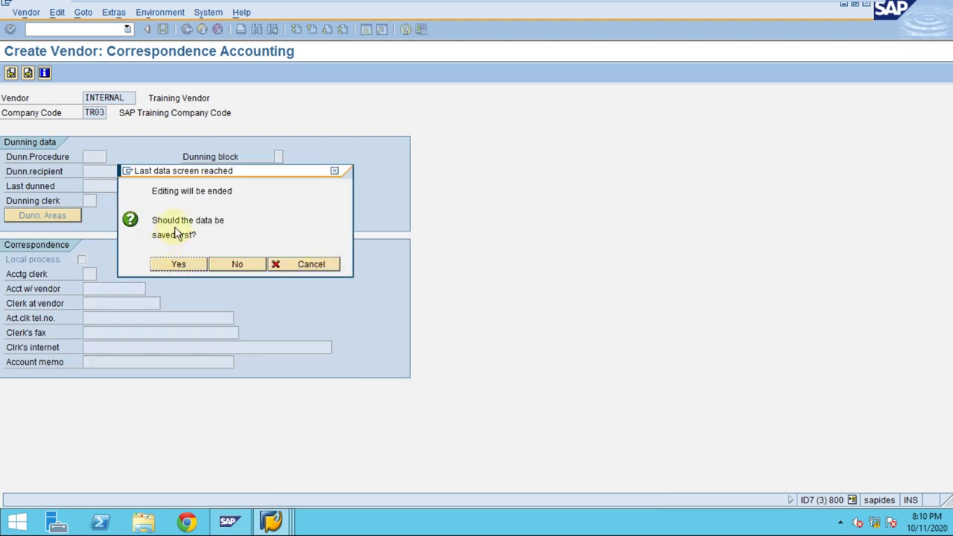
Step: Save the new vendor and display its address data with all available general and company code views selected
drag(219, 172, 578, 164)
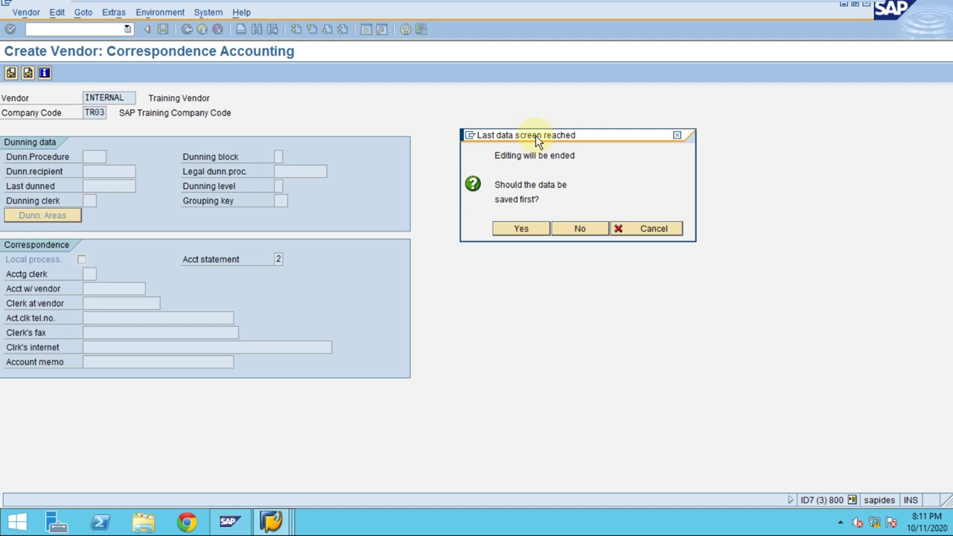
key(Return)
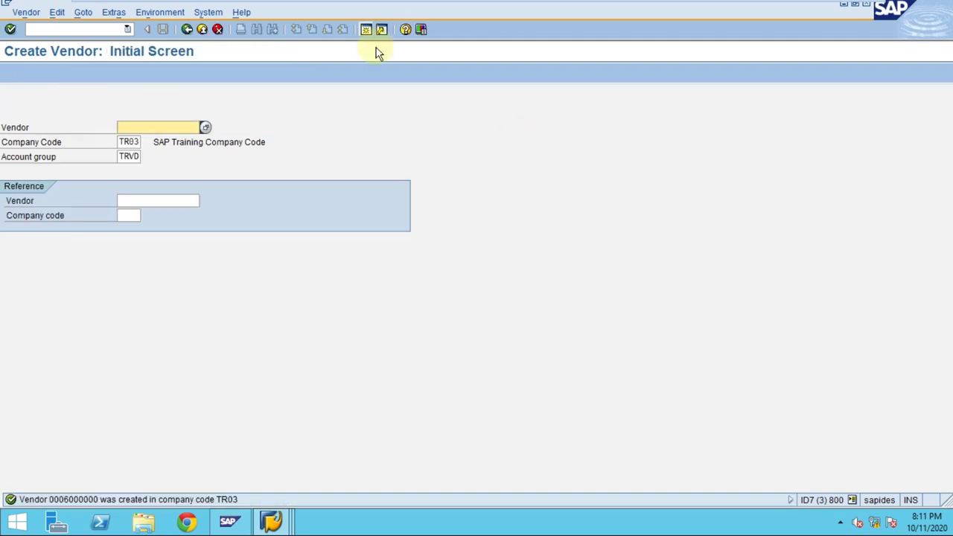
click(29, 13)
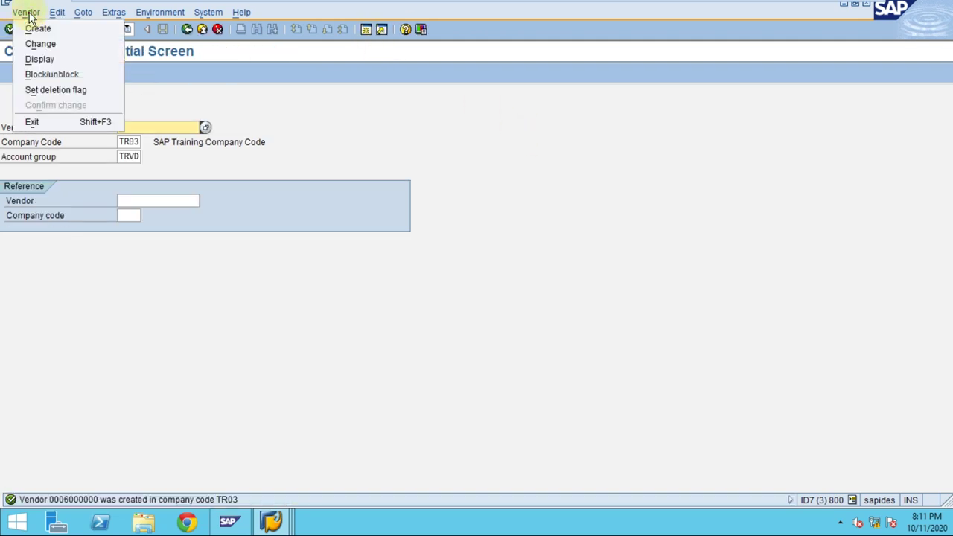
click(43, 58)
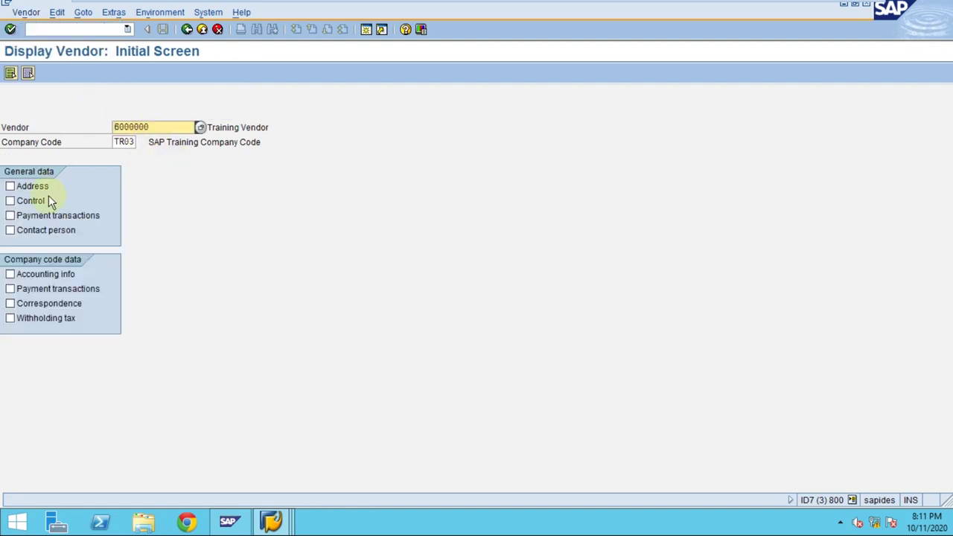
click(10, 73)
key(Return)
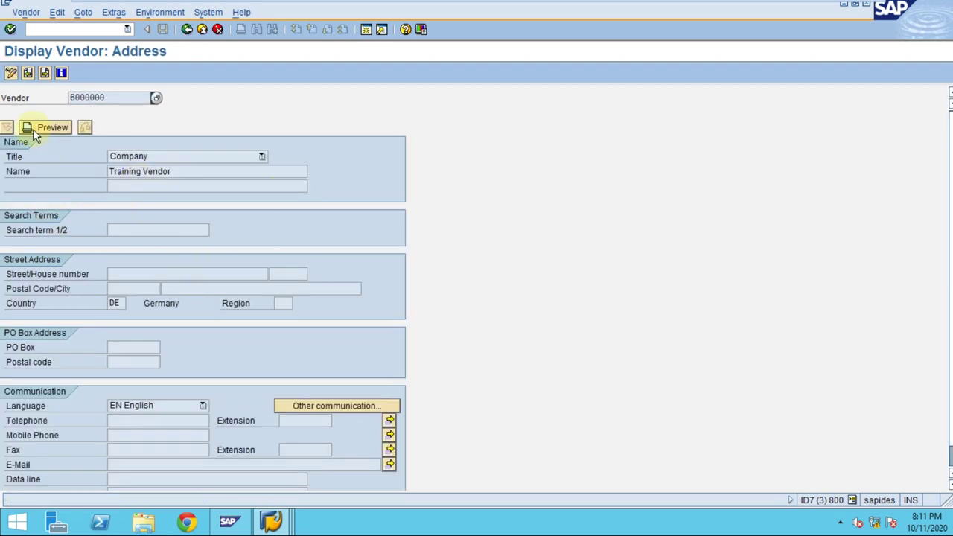
Step: Switch the vendor's address data to change mode, examine the expanded name, street and PO box fields, and return to SAP Easy Access
click(12, 72)
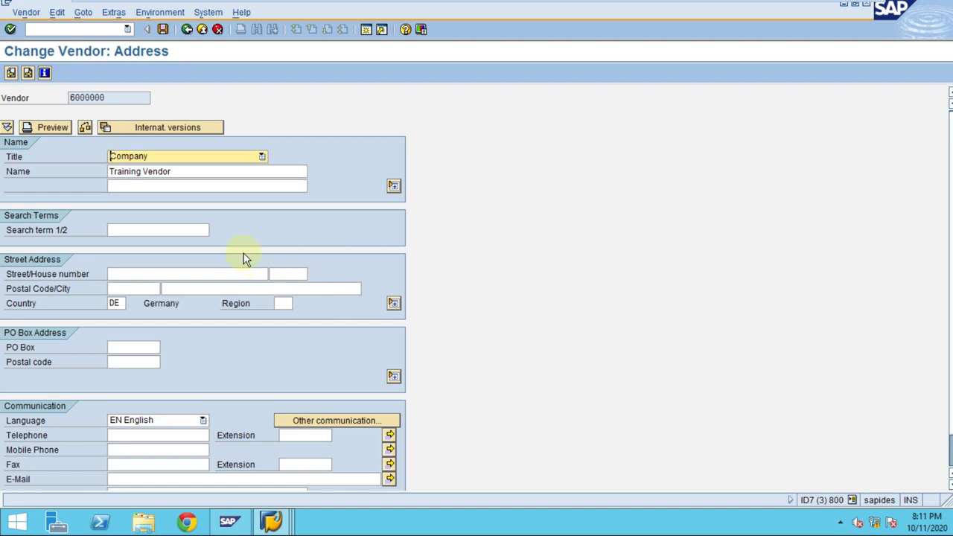
click(171, 289)
click(394, 185)
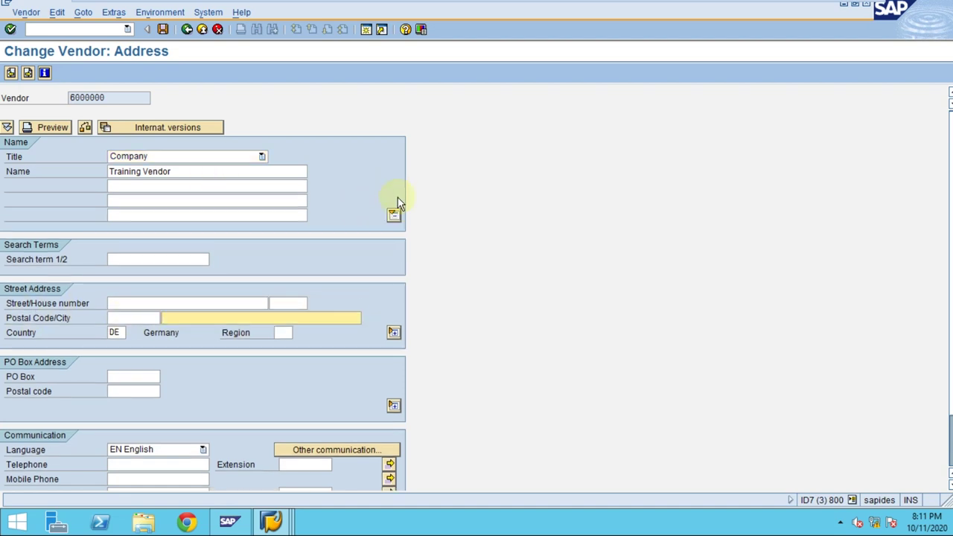
click(394, 333)
scroll(271, 309, down, 1)
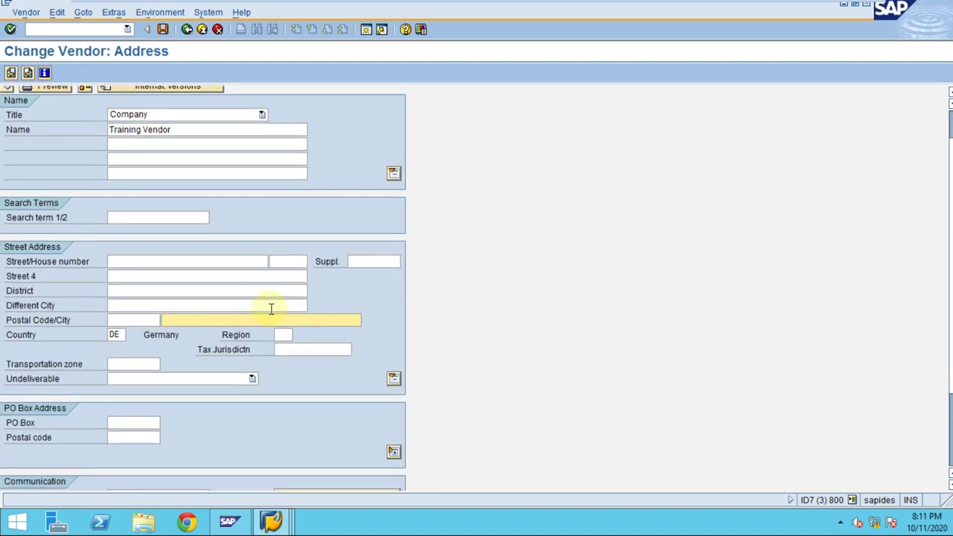
scroll(271, 309, down, 1)
click(394, 402)
scroll(405, 368, down, 1)
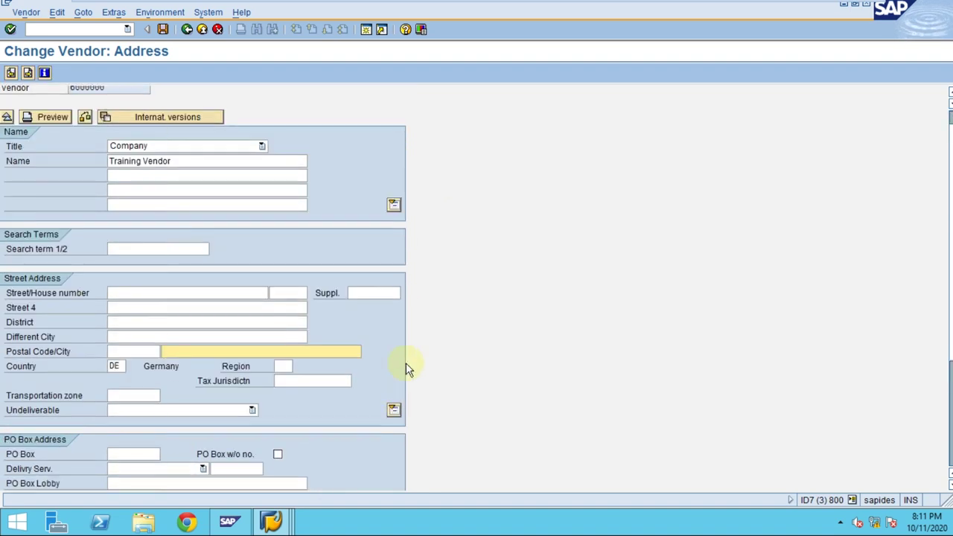
scroll(381, 395, down, 1)
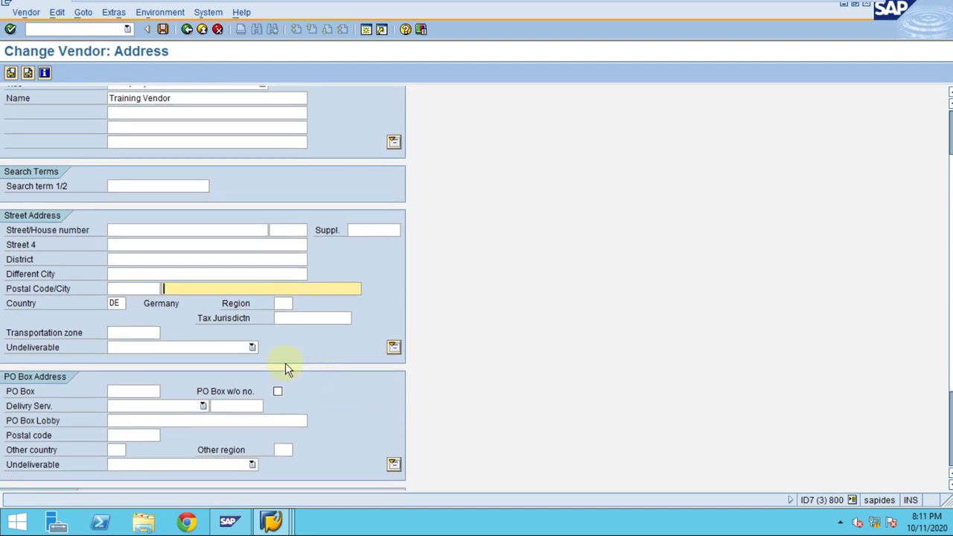
scroll(260, 353, up, 1)
scroll(260, 352, up, 1)
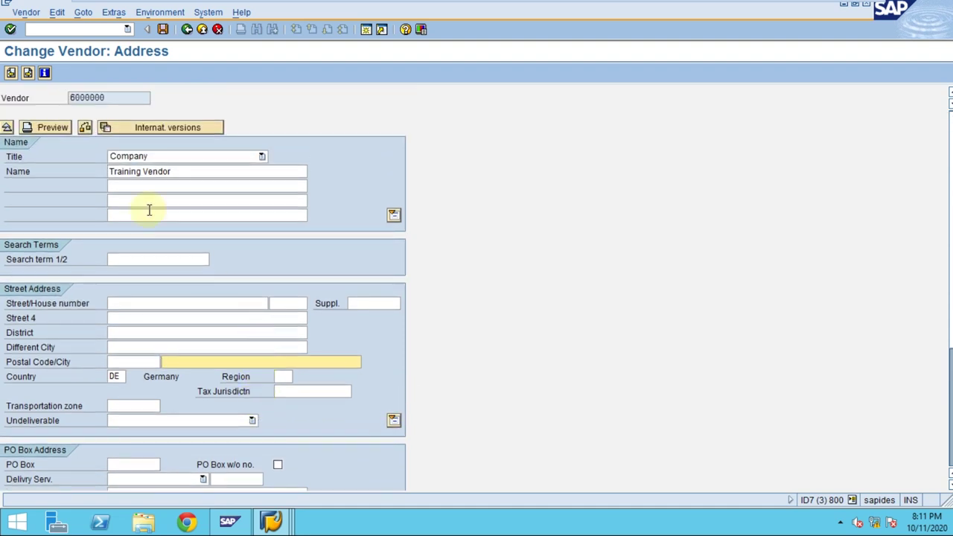
click(188, 29)
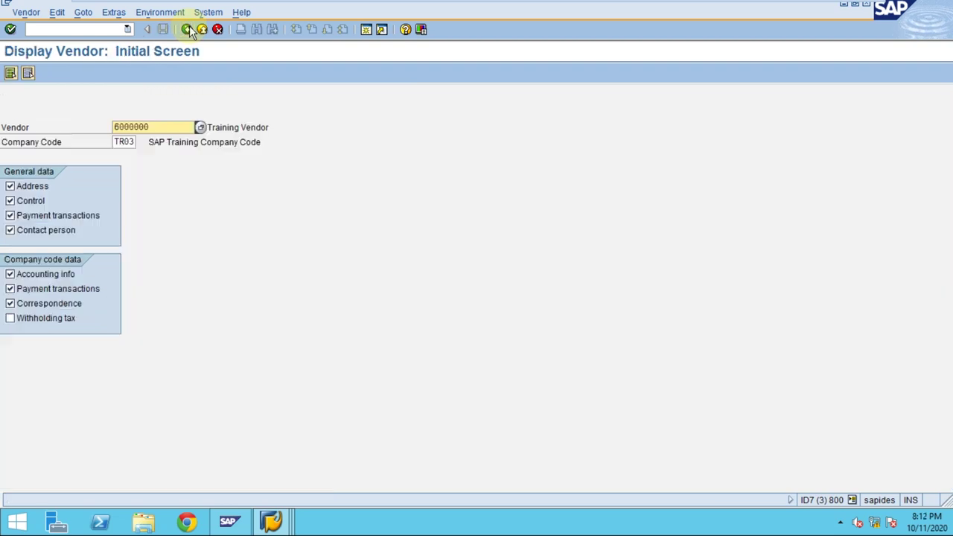
click(188, 29)
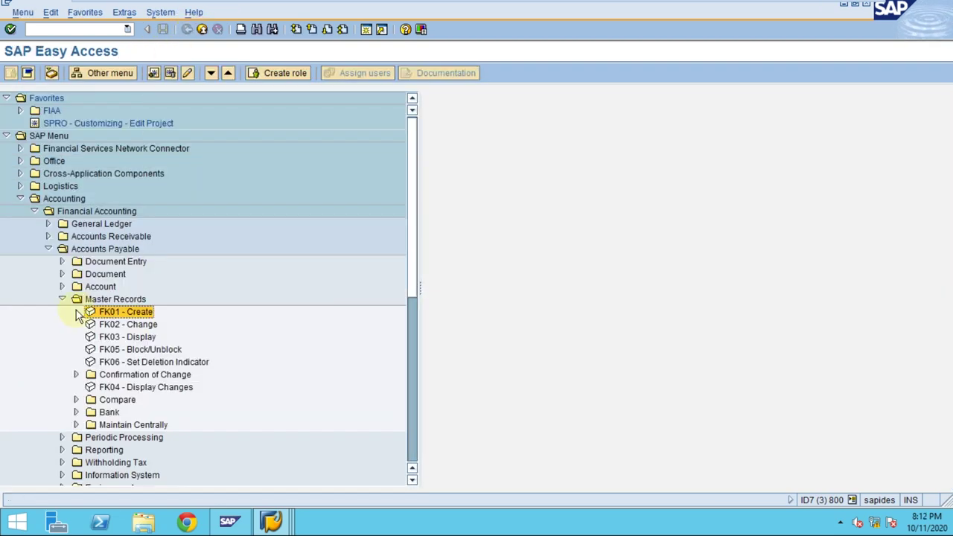
Step: Open the FB60 - Invoice transaction from the Accounts Payable document entry functions
click(62, 299)
click(62, 261)
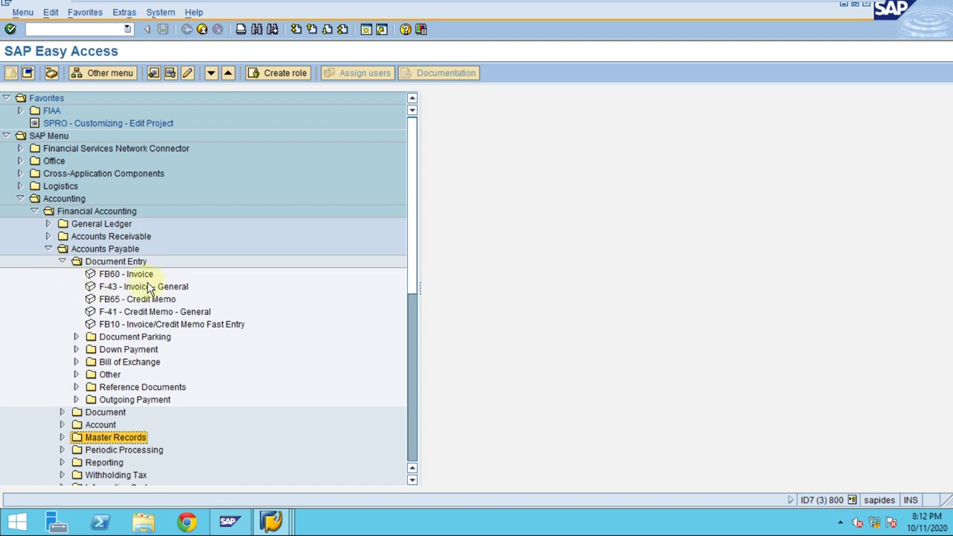
click(125, 274)
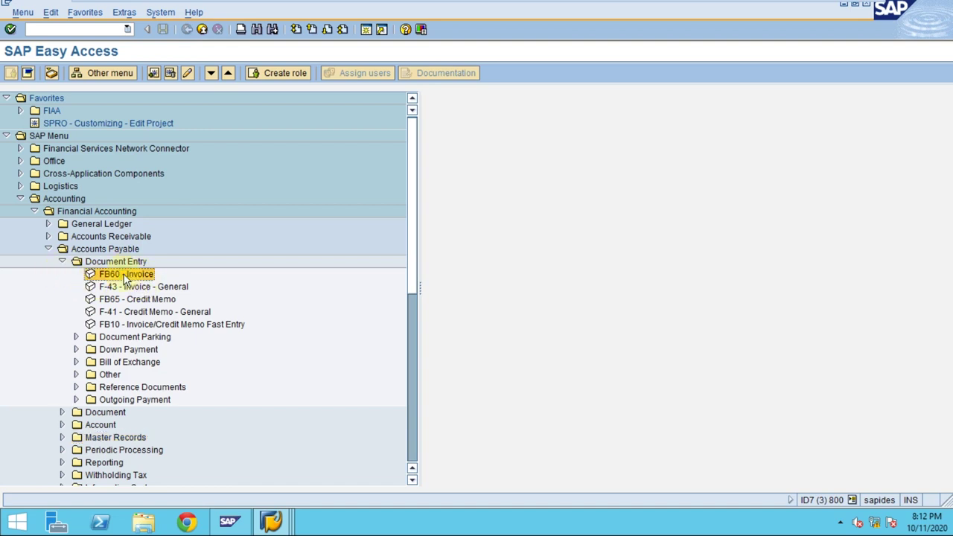
double_click(125, 274)
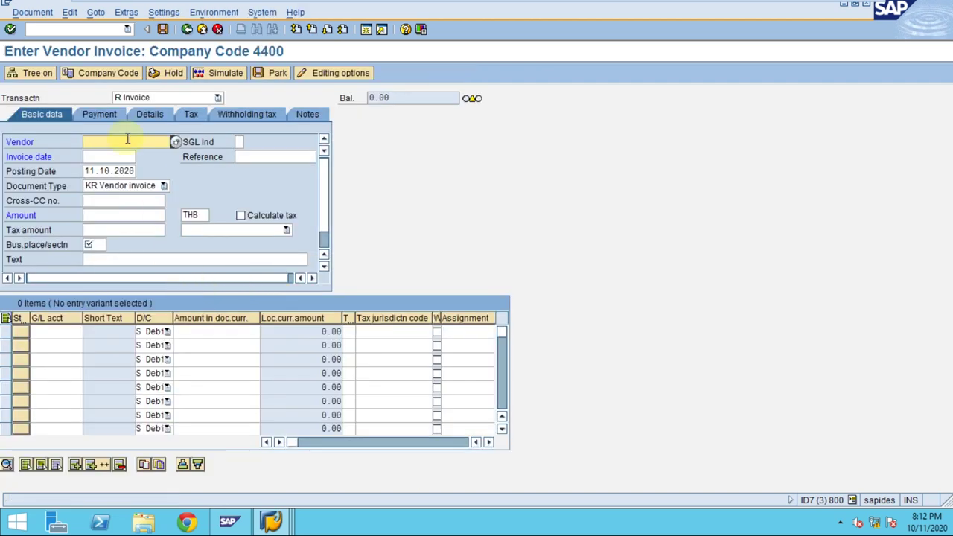
Step: Set the company code for the vendor invoice to TR03
text(000000)
click(111, 75)
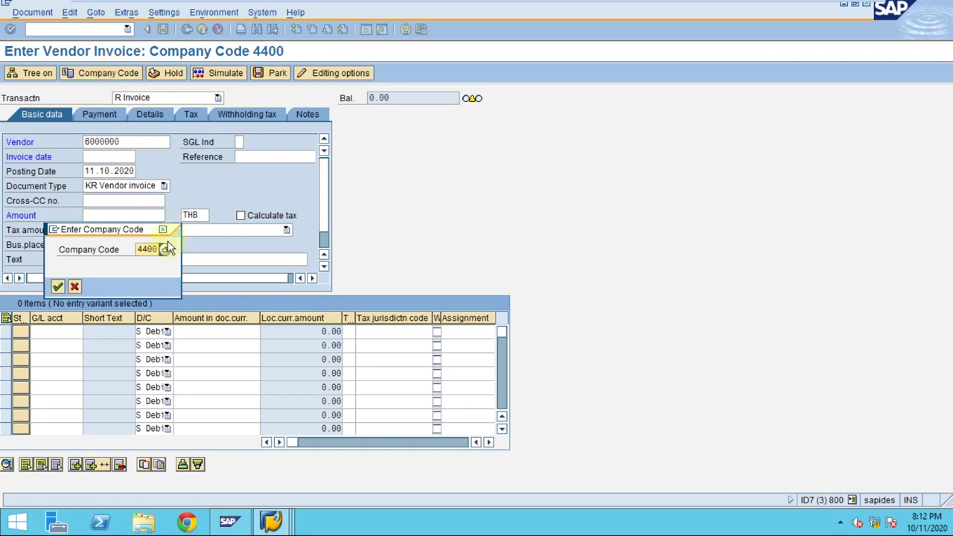
key(Delete)
key(Delete)
text(tr03)
key(Return)
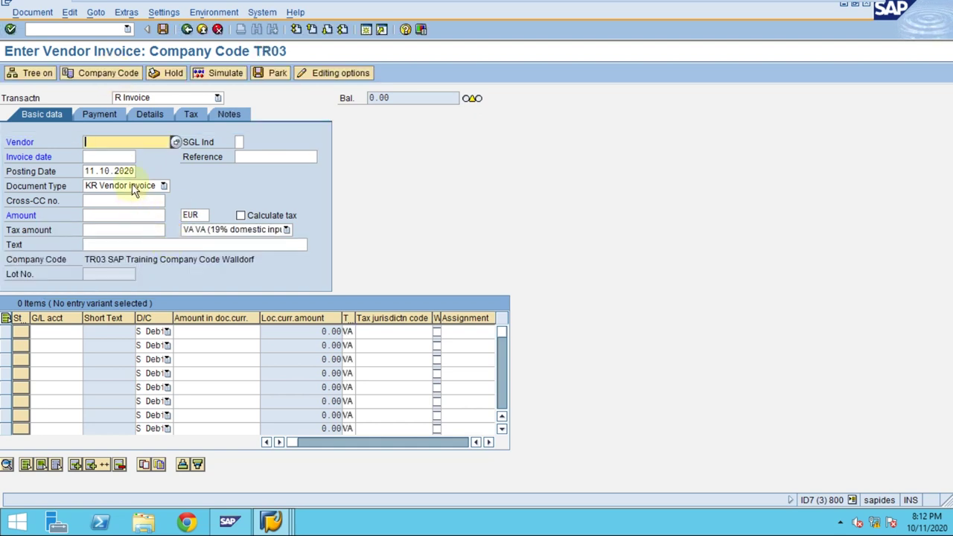
Step: Enter the new vendor's account number and the invoice date 01.01.2020, and confirm the header data
click(123, 143)
click(112, 154)
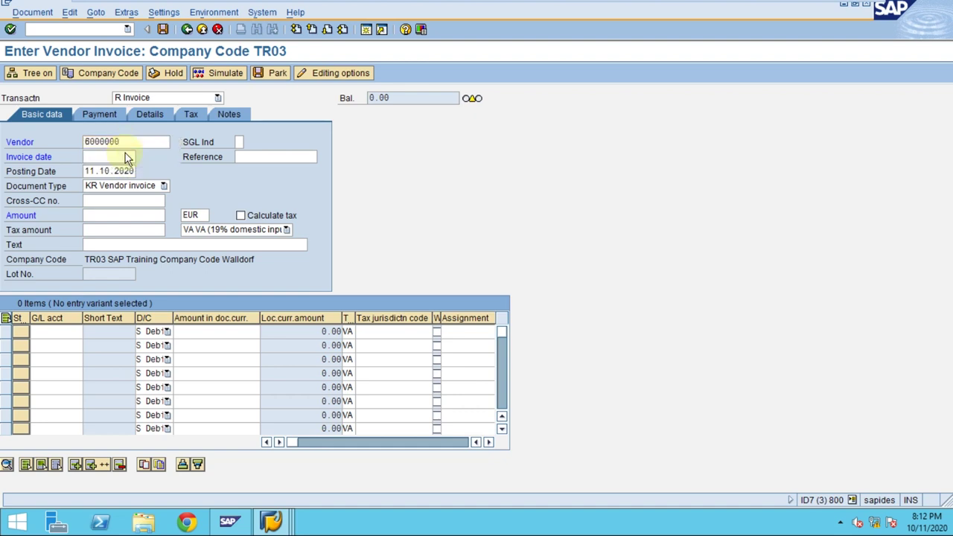
key(Return)
text(0)
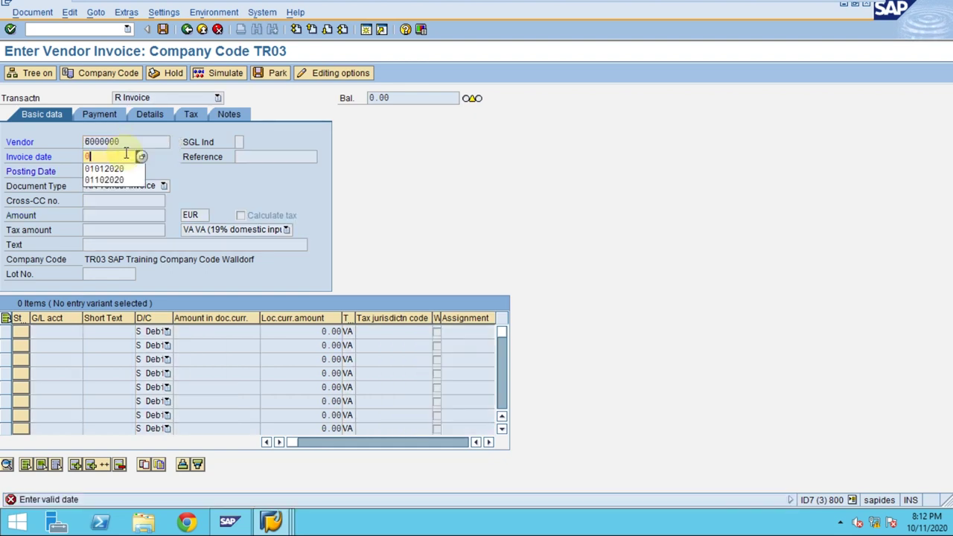
text(1012020)
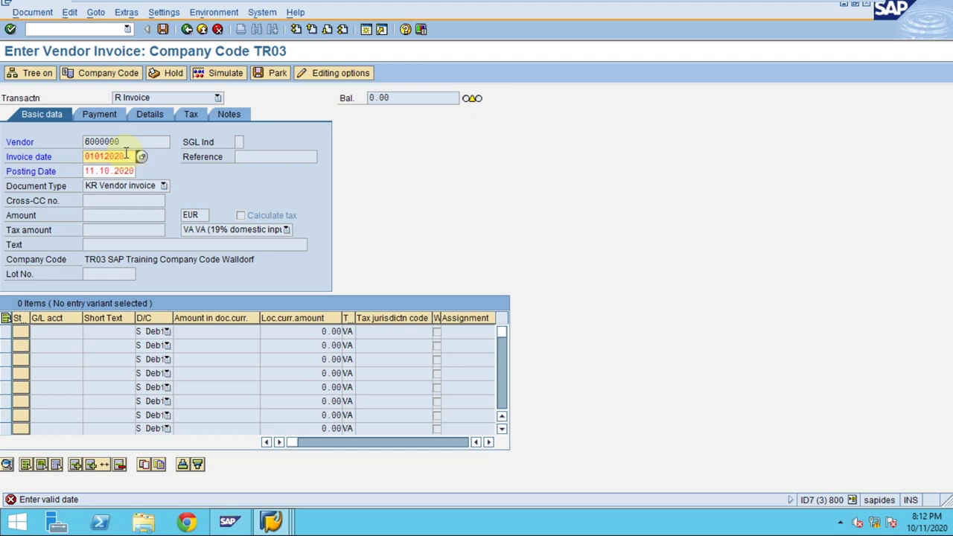
key(Return)
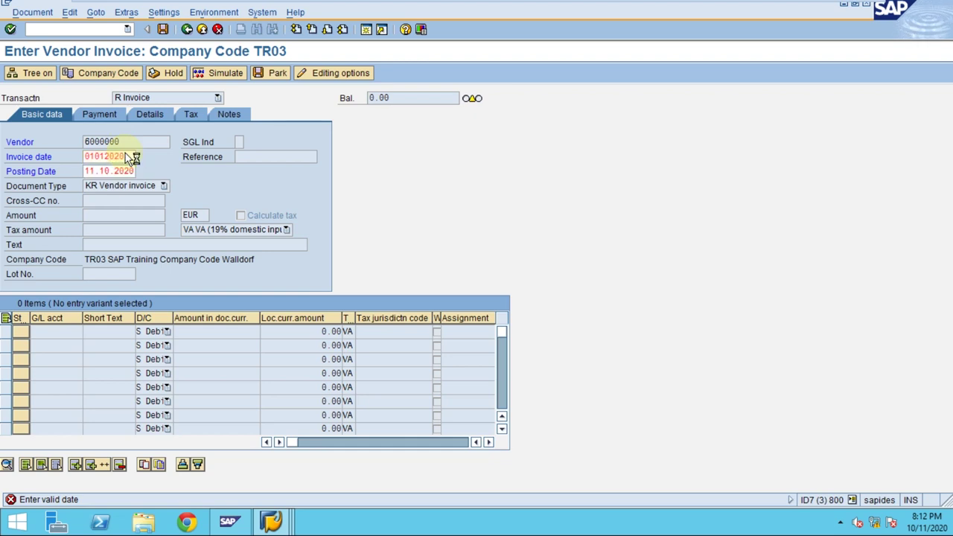
key(Return)
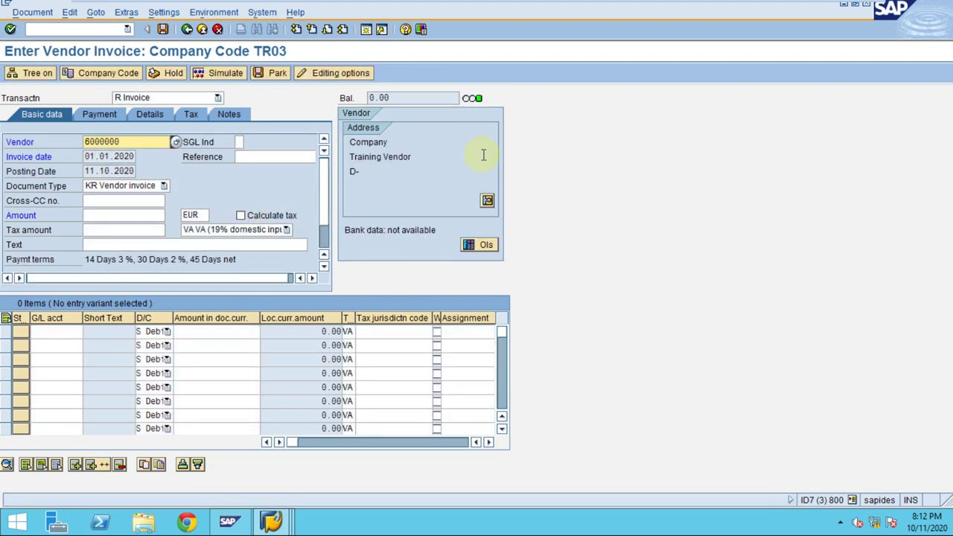
click(376, 156)
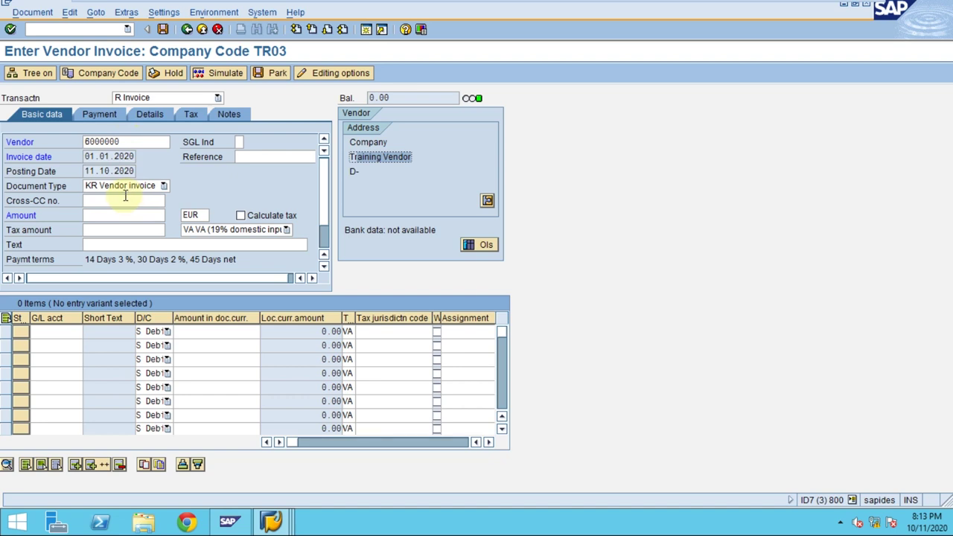
click(111, 171)
click(248, 157)
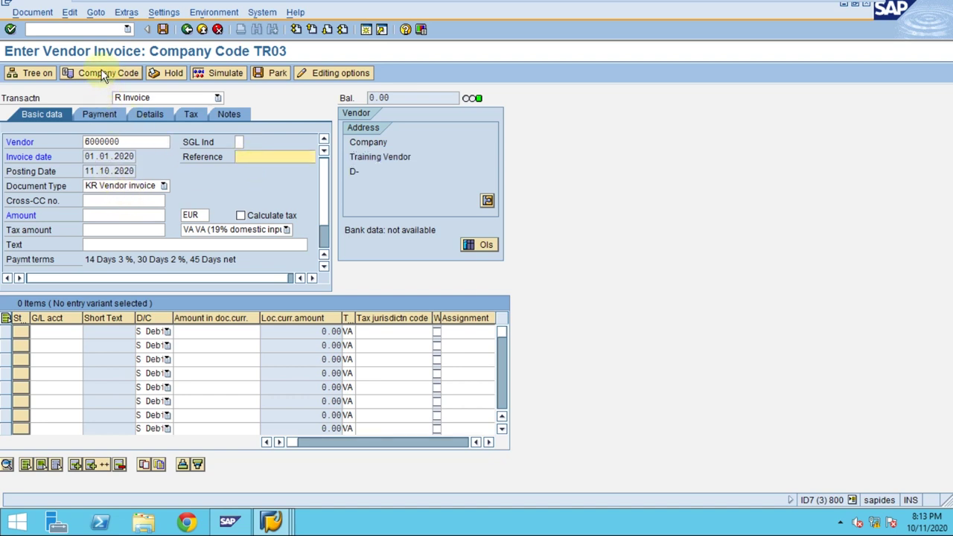
Step: Show the invoice tree, examine its screen variants and account assignment templates, and hide the tree again
click(34, 72)
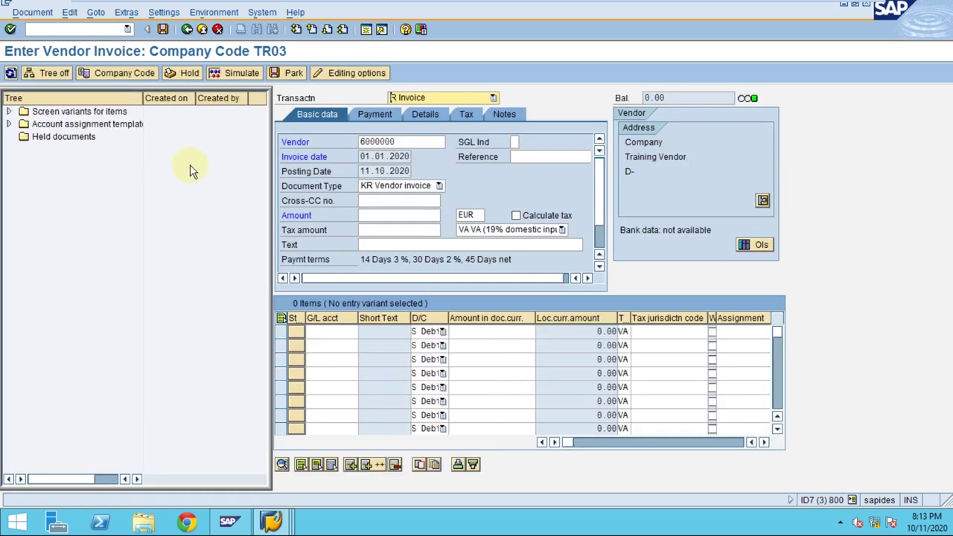
click(9, 125)
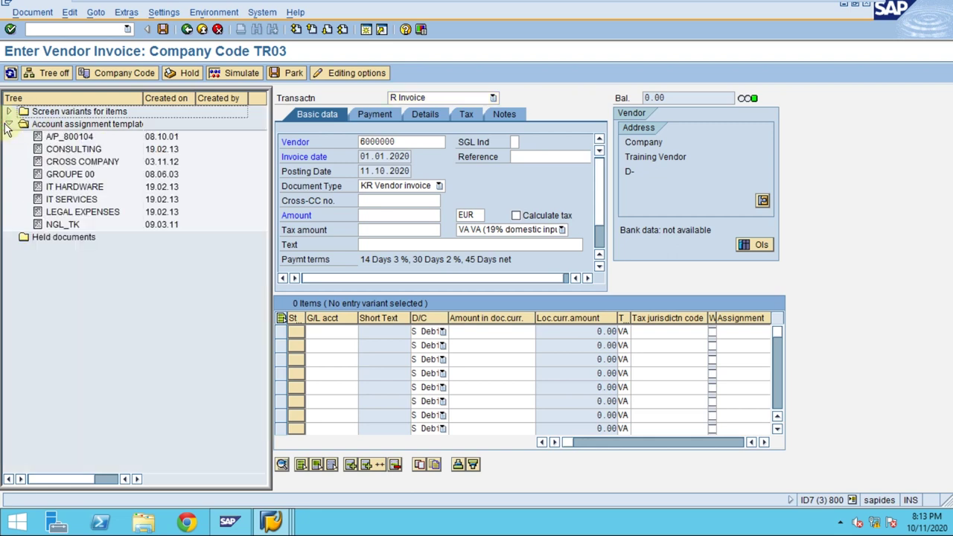
click(8, 126)
click(8, 125)
click(8, 111)
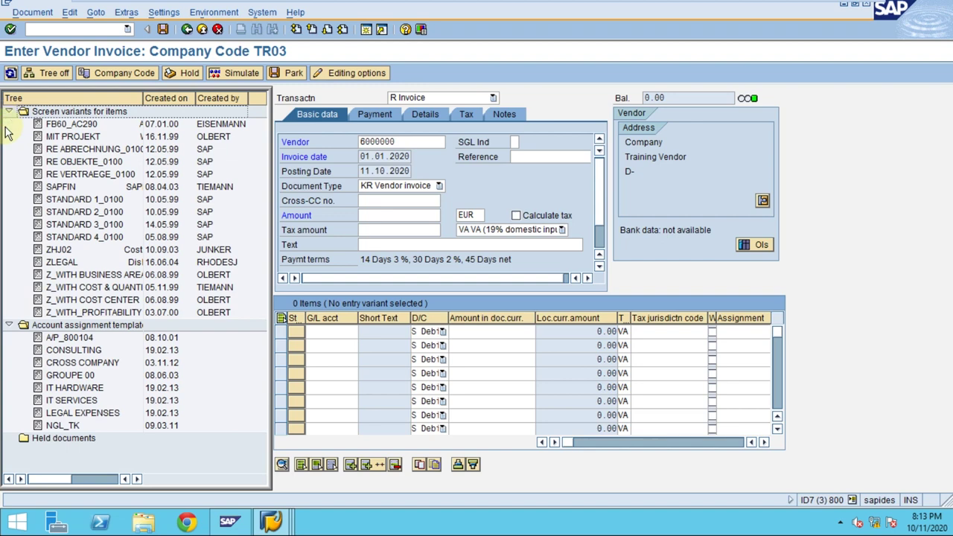
click(8, 112)
click(8, 125)
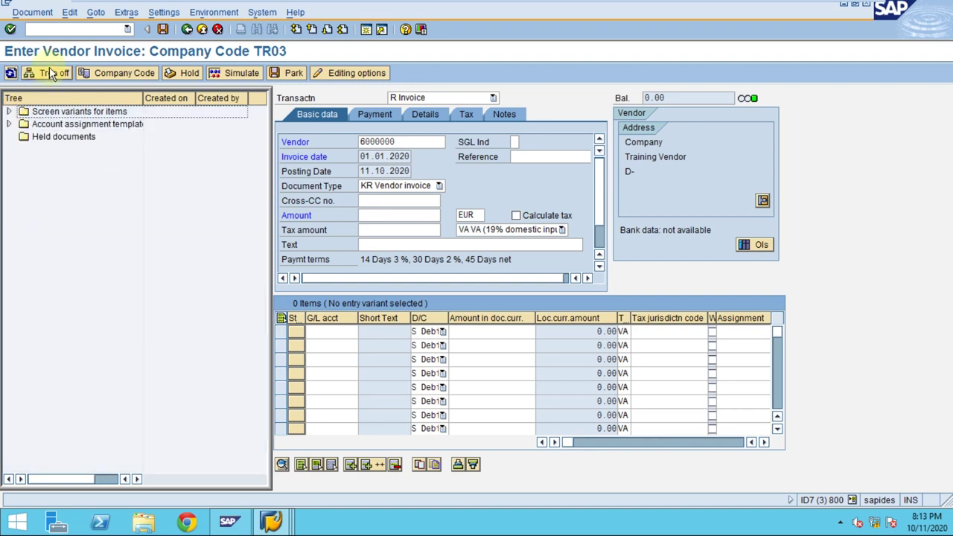
click(46, 73)
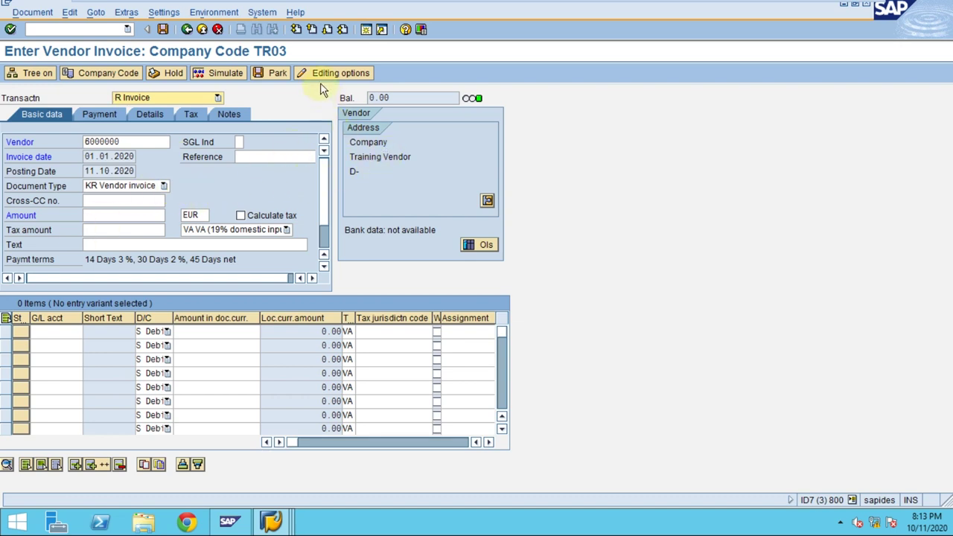
Step: Review the company code, posting date and invoice date of the vendor invoice
click(366, 159)
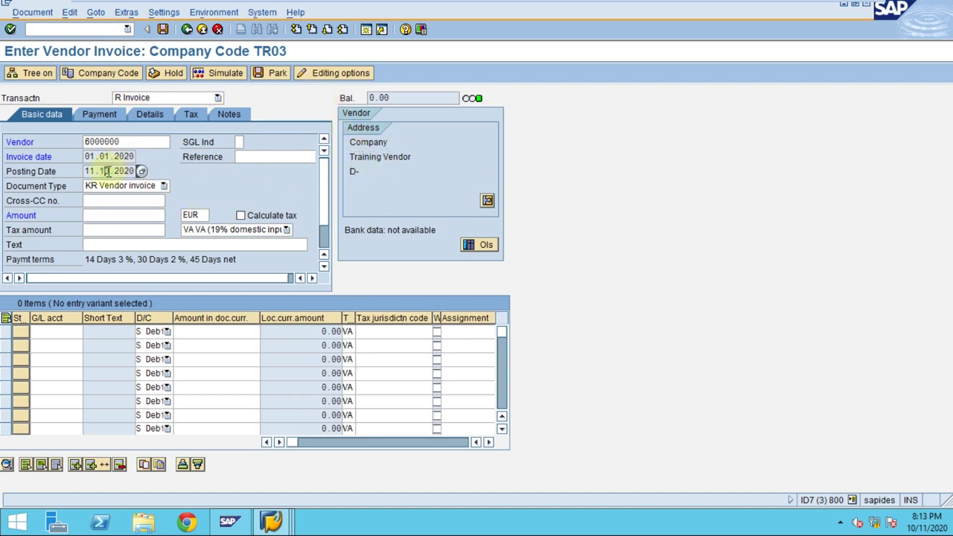
click(88, 79)
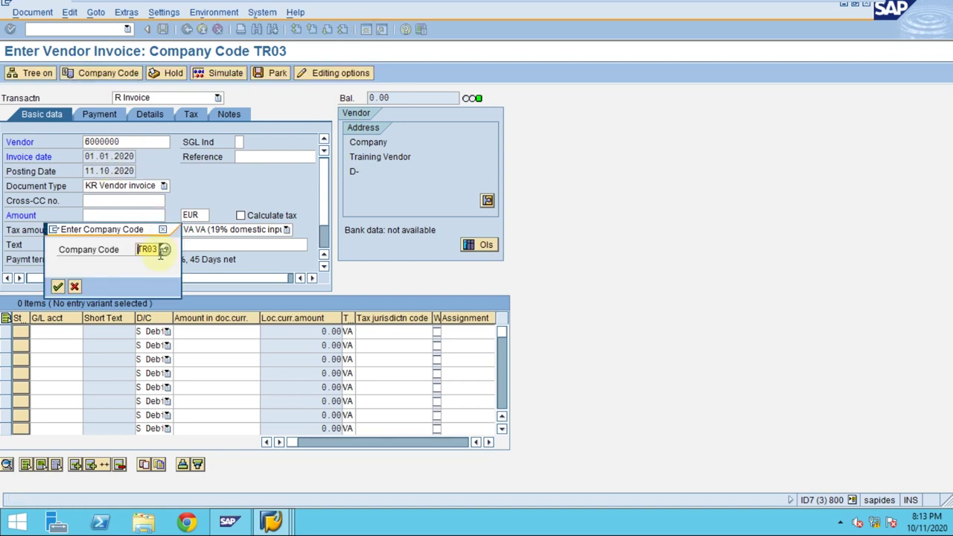
click(57, 288)
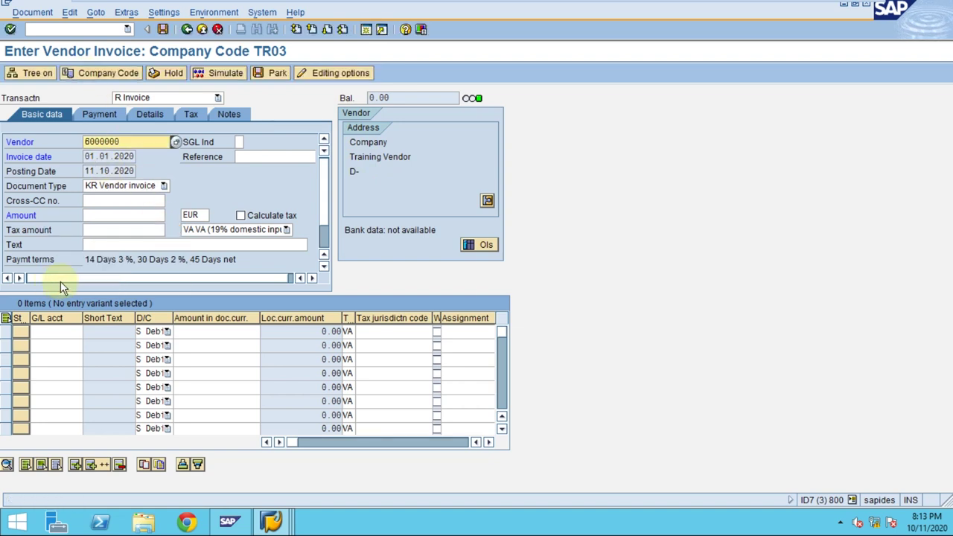
click(121, 172)
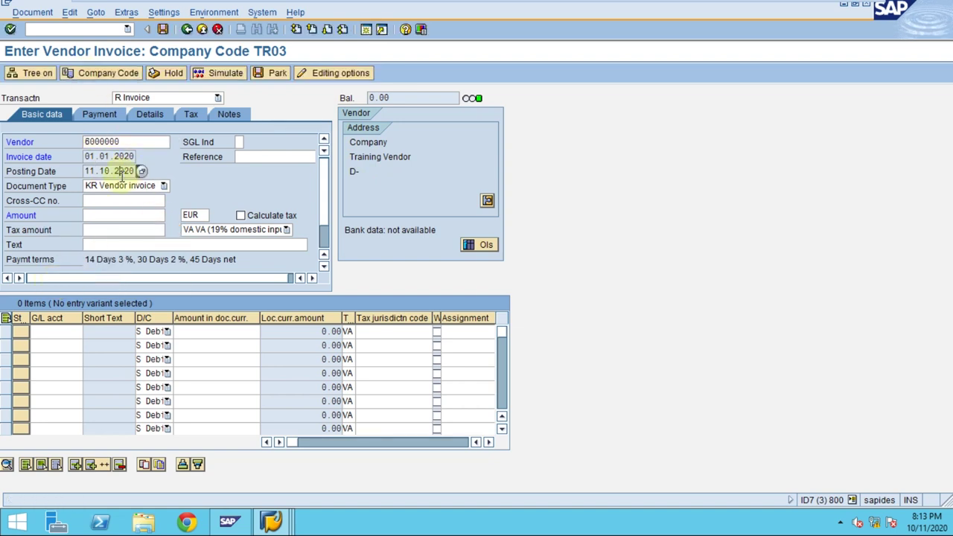
click(110, 156)
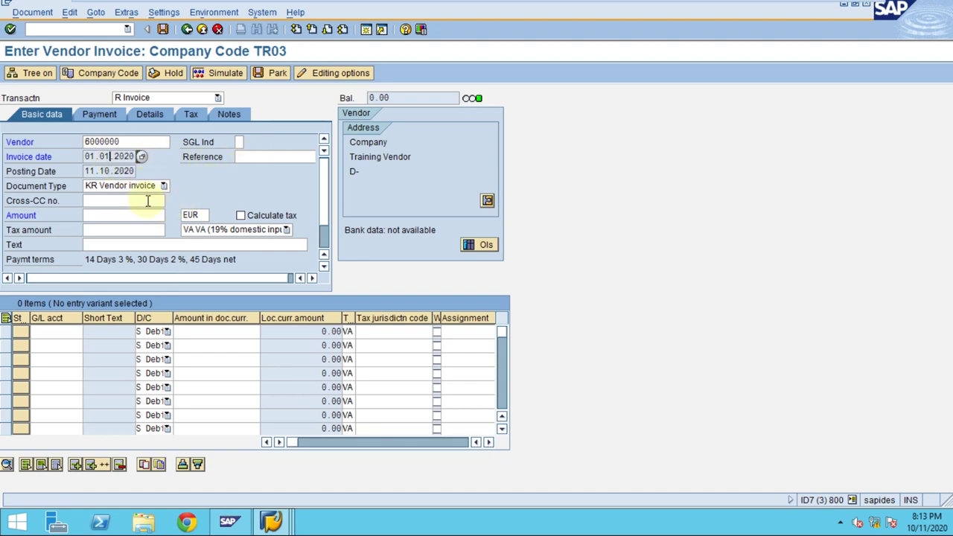
Step: Clear the vendor field and confirm it empty, restore the vendor's account number, and confirm the header data again
key(shift+Tab)
key(BackSpace)
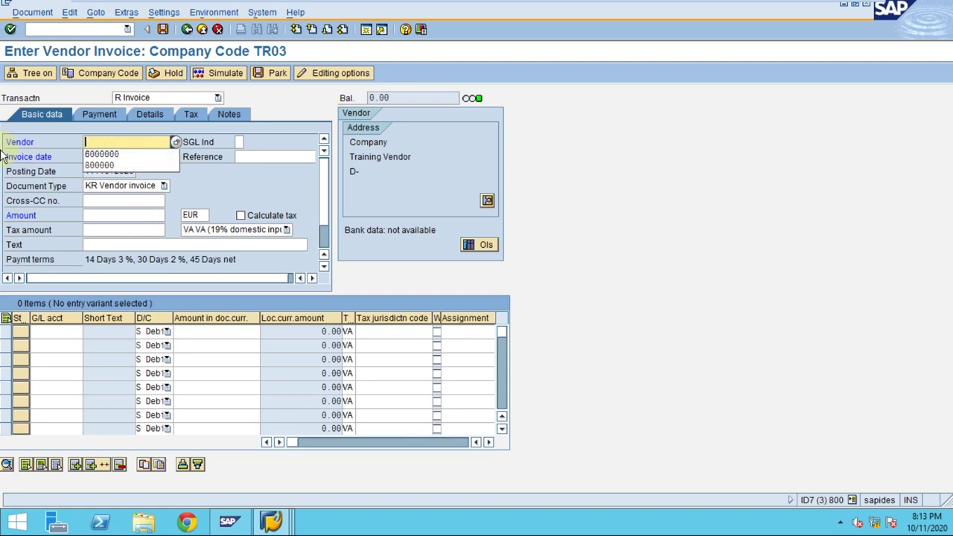
key(Return)
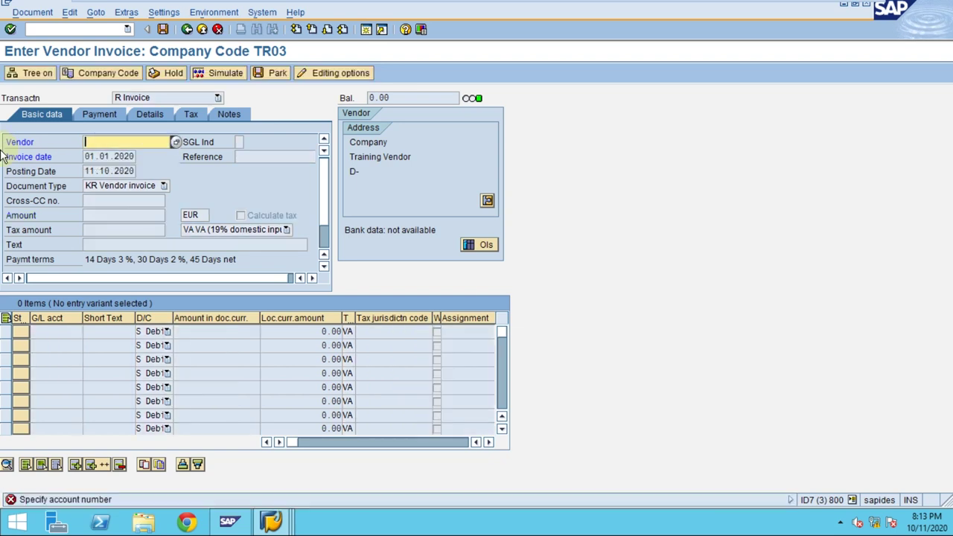
key(Down)
key(Return)
key(Return)
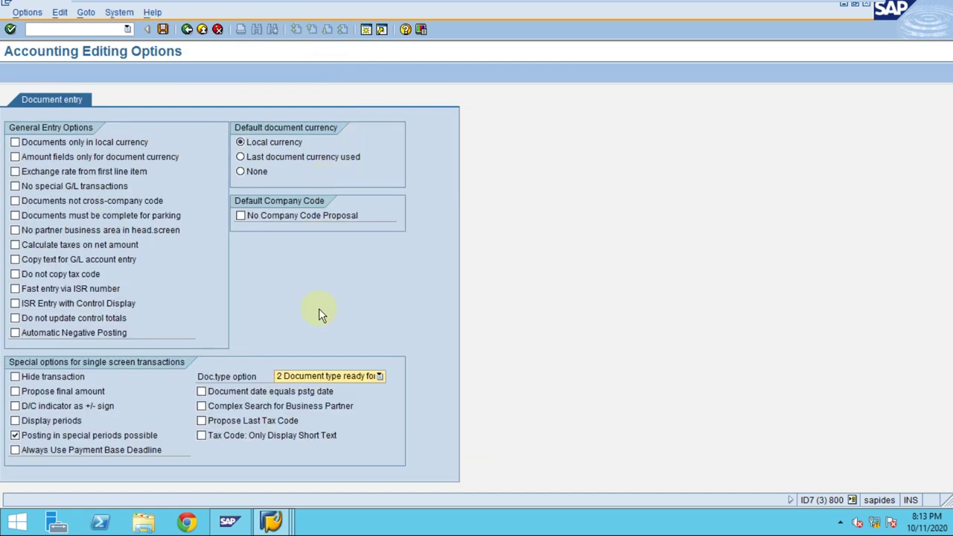
Step: Examine the available document type options in the accounting editing options, keeping Document type ready for input selected
click(329, 377)
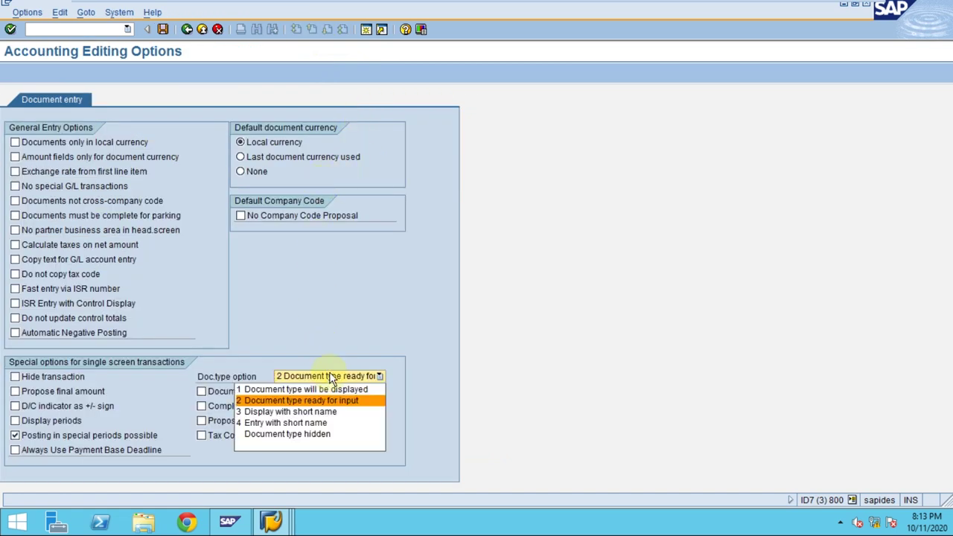
click(366, 301)
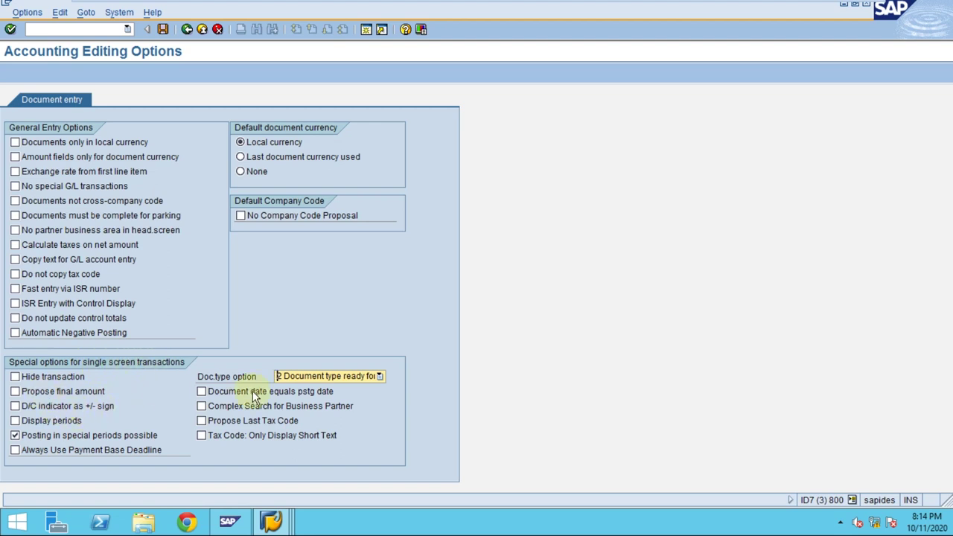
click(322, 377)
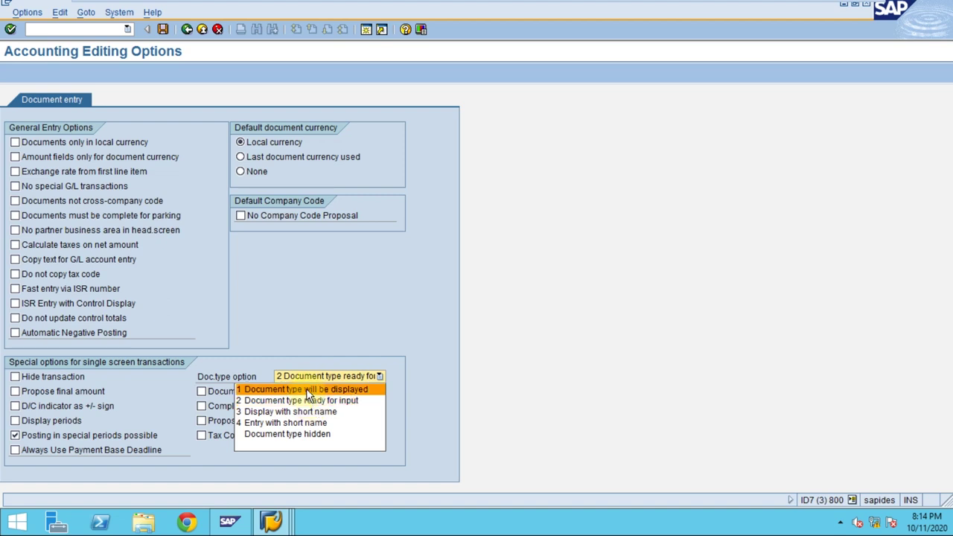
click(310, 401)
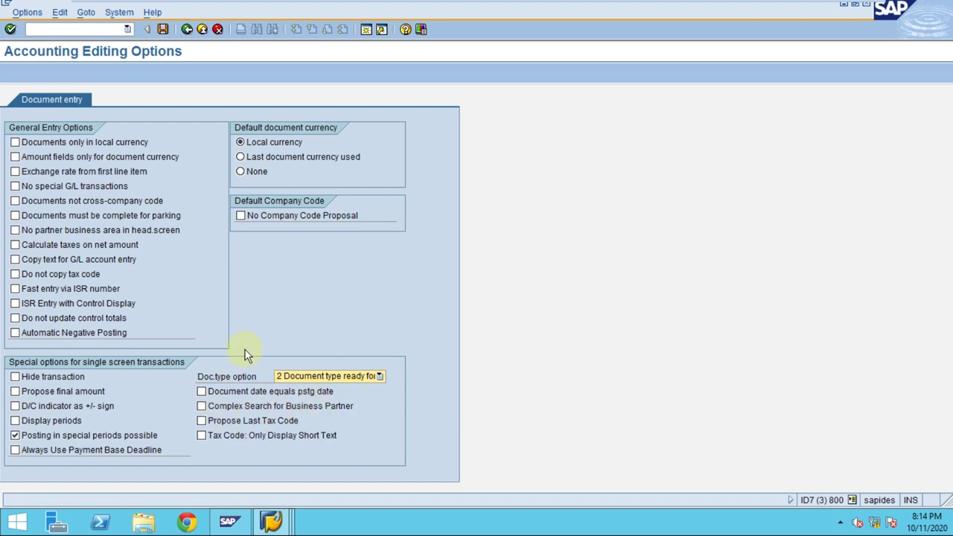
Step: Try the entry options Documents only in local currency and Amount fields only for document currency, clear both, and return to the invoice
click(63, 144)
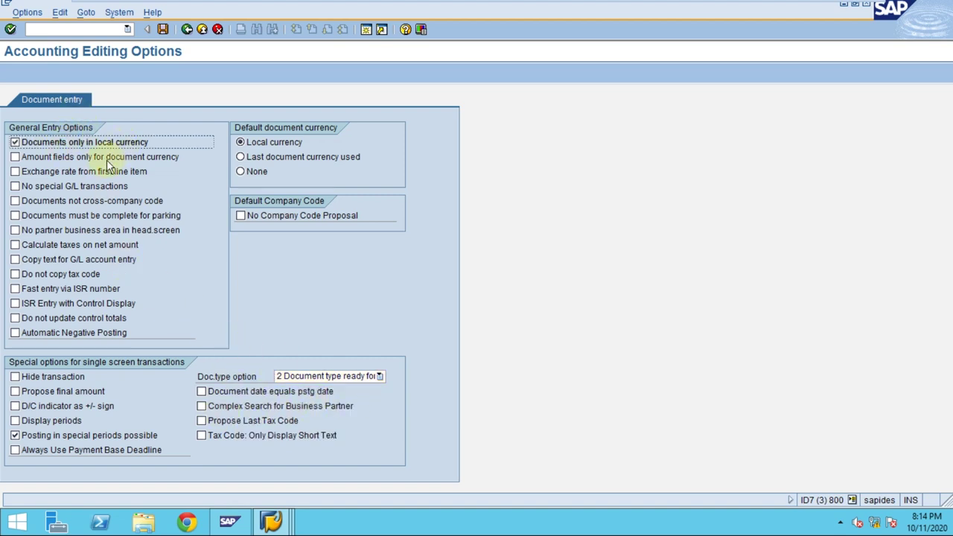
click(95, 145)
click(83, 159)
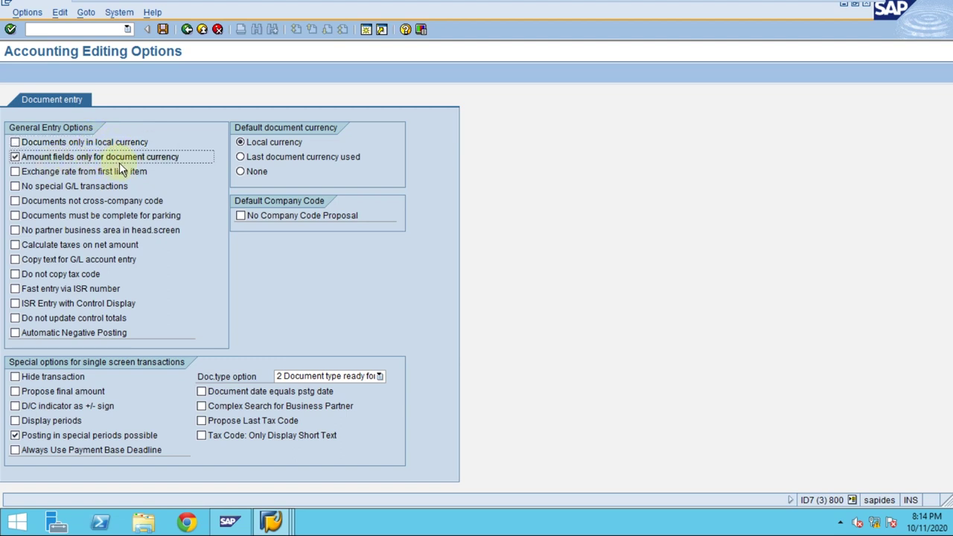
click(42, 158)
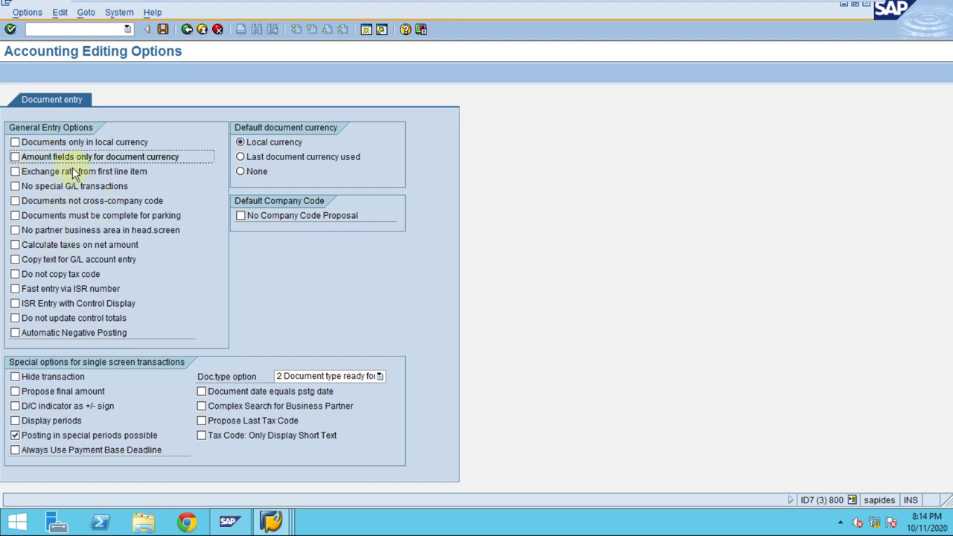
click(187, 29)
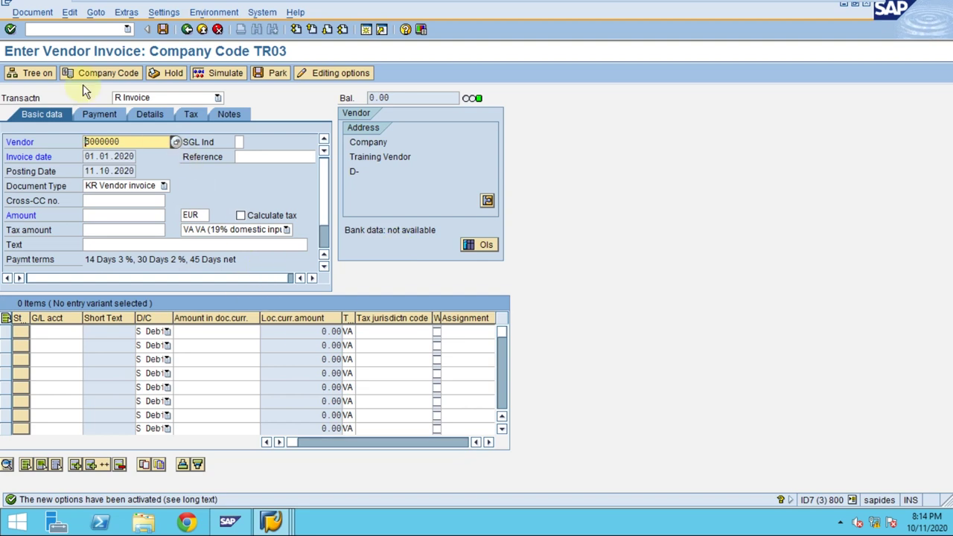
Step: Discard the current vendor invoice without saving and start a new FB60 invoice
click(56, 28)
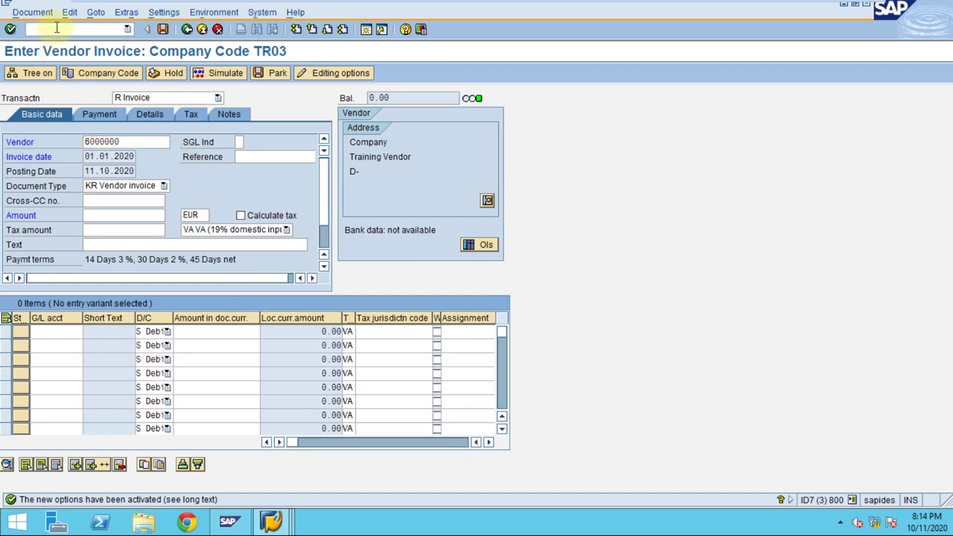
key(F3)
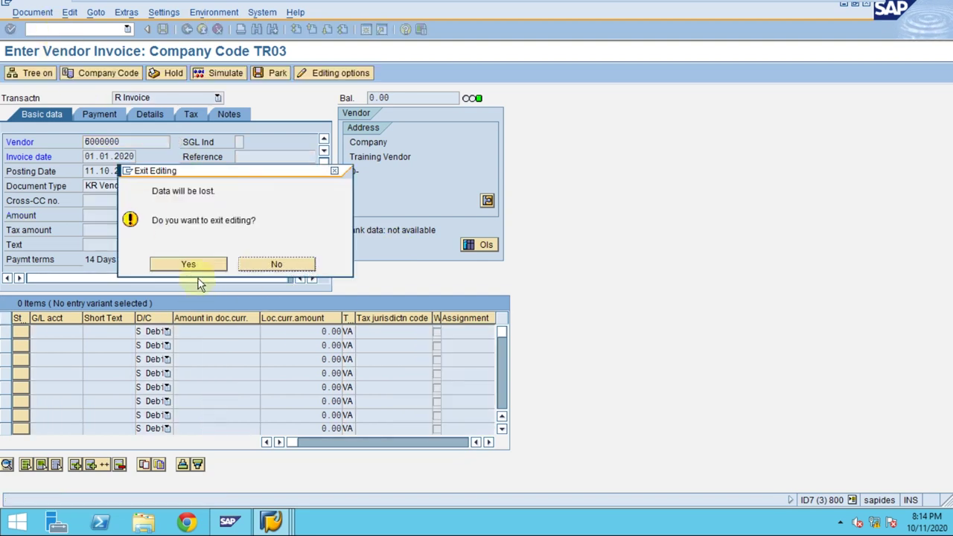
click(189, 264)
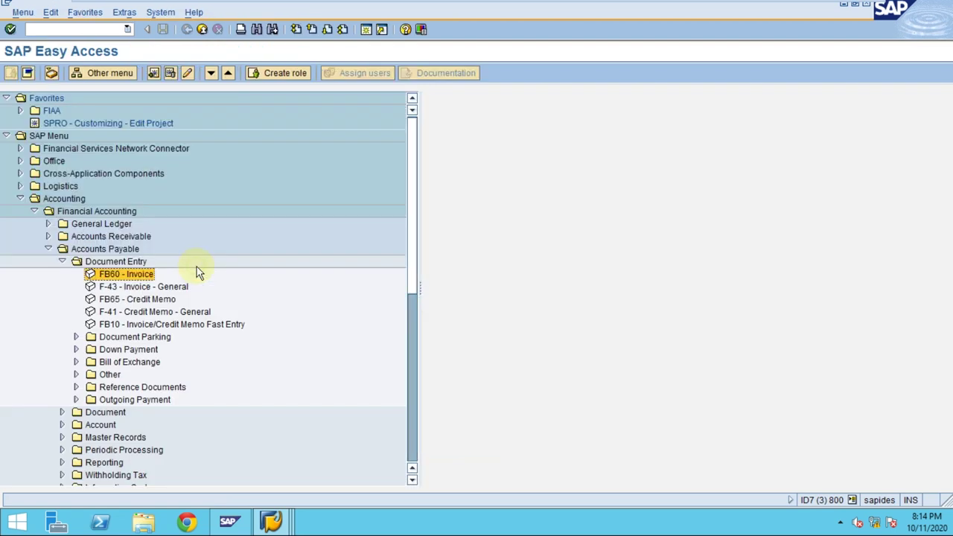
double_click(149, 277)
Step: Set both the posting date and the invoice date to 01.01.2020 and enter the vendor's account number
key(Tab)
key(Tab)
key(Tab)
key(Tab)
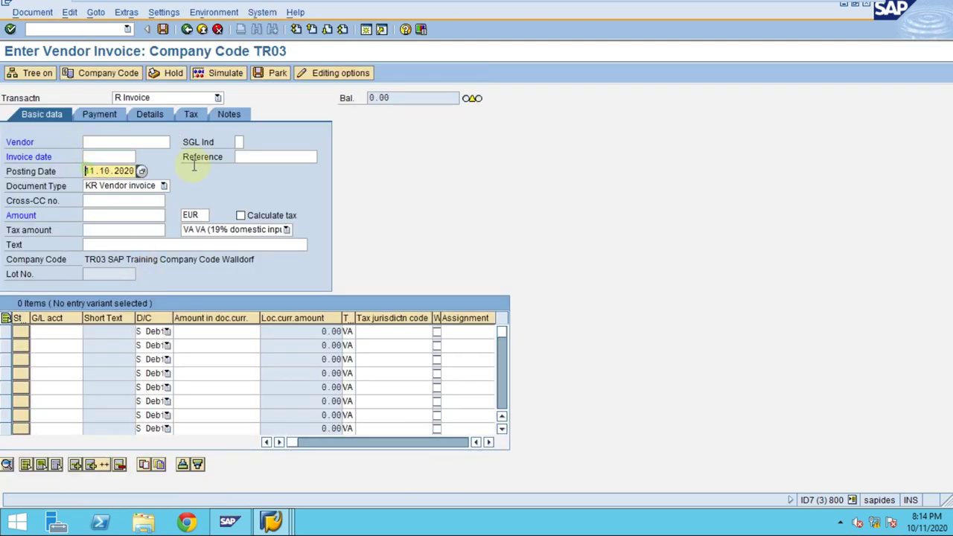
text(0101)
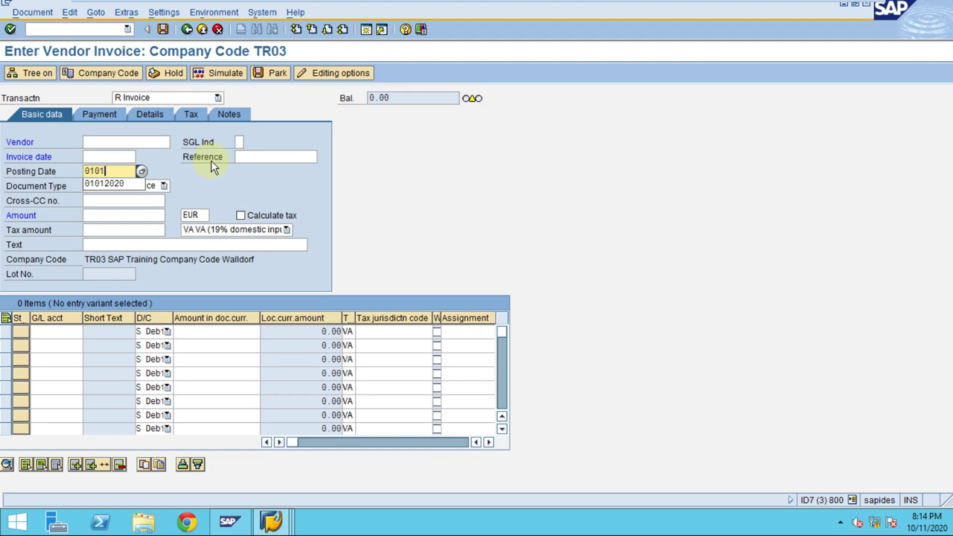
key(Down)
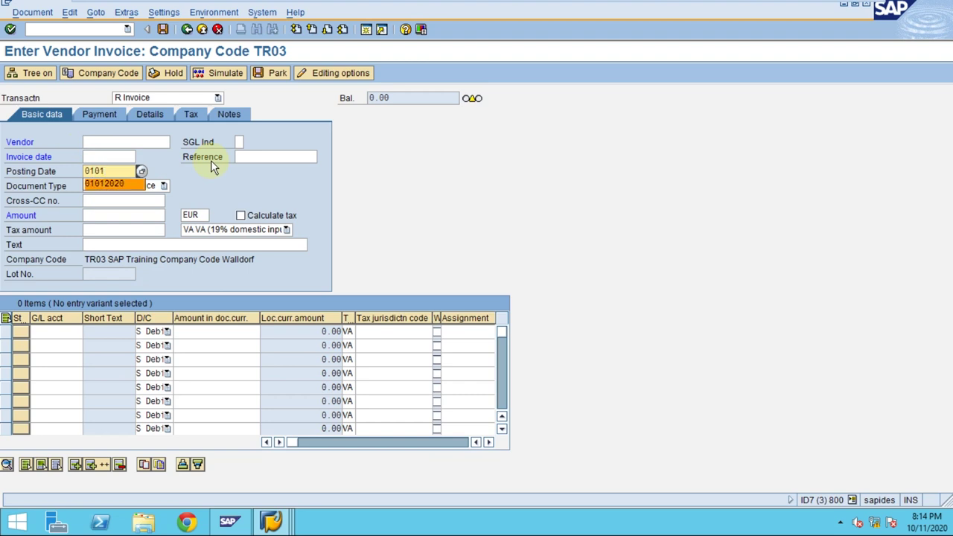
key(Return)
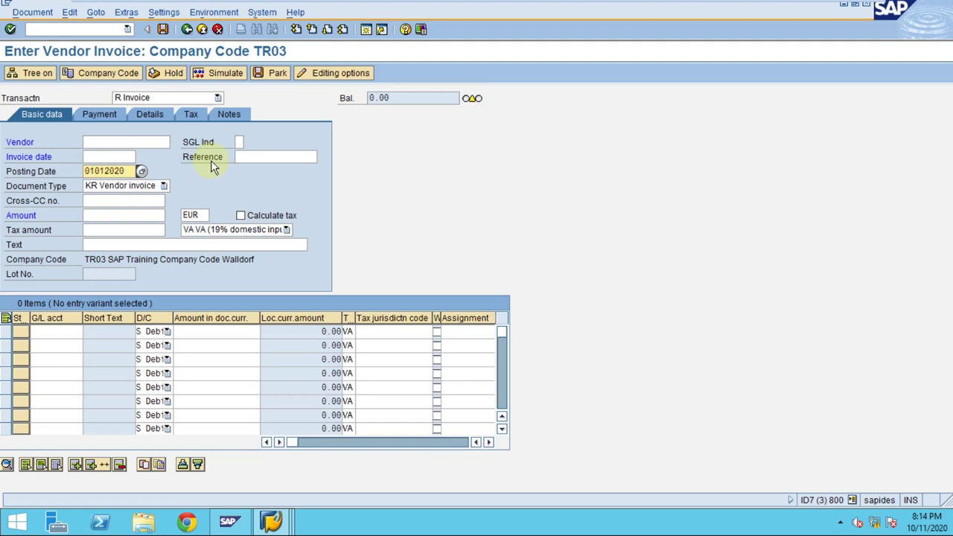
click(111, 156)
click(113, 169)
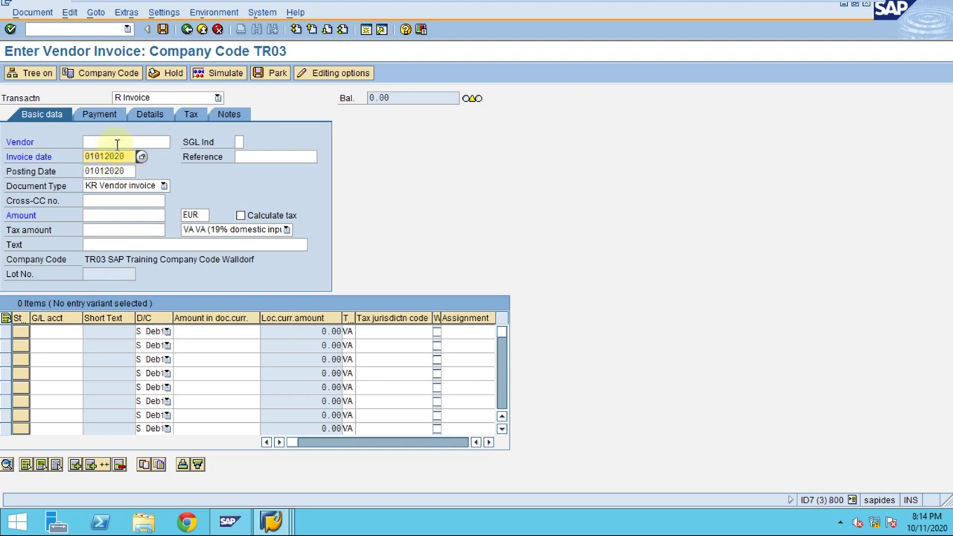
click(114, 142)
click(115, 155)
Step: Enter the reference testing, confirm the header data, and set the invoice amount to 1000
click(273, 159)
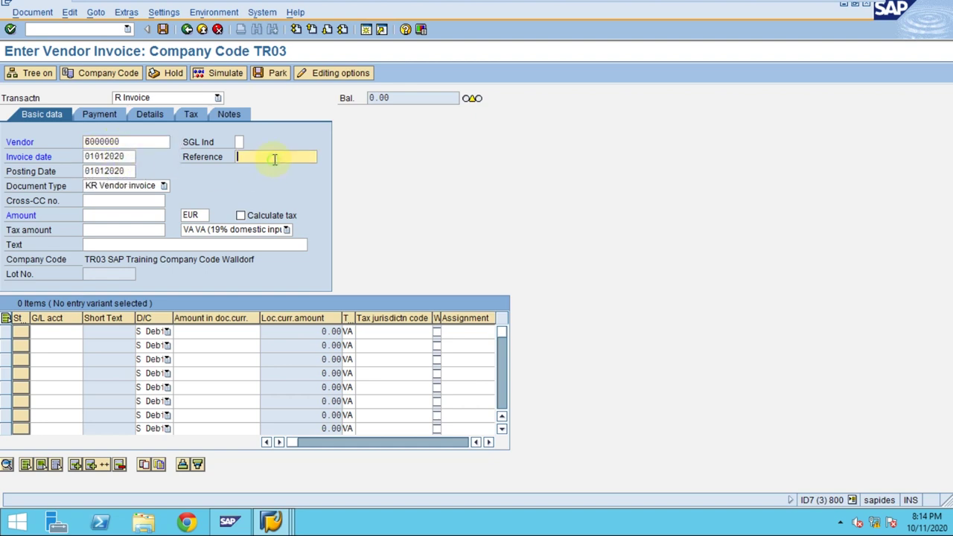
text(testing)
key(Return)
key(Return)
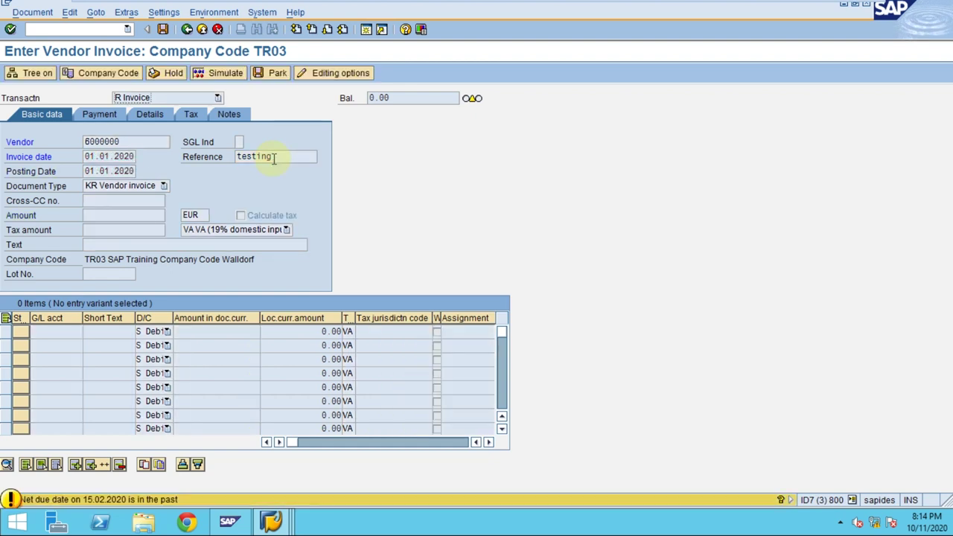
key(Return)
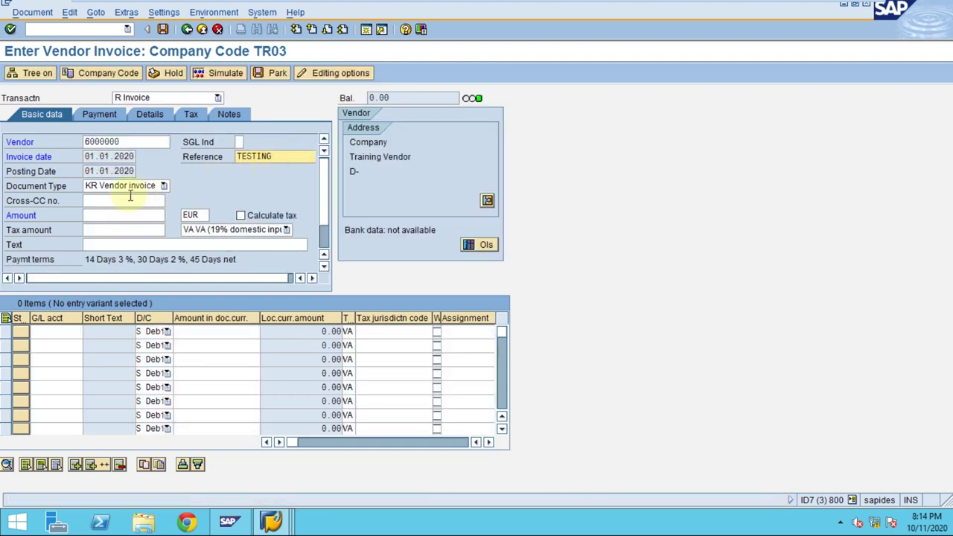
click(121, 219)
text(1000)
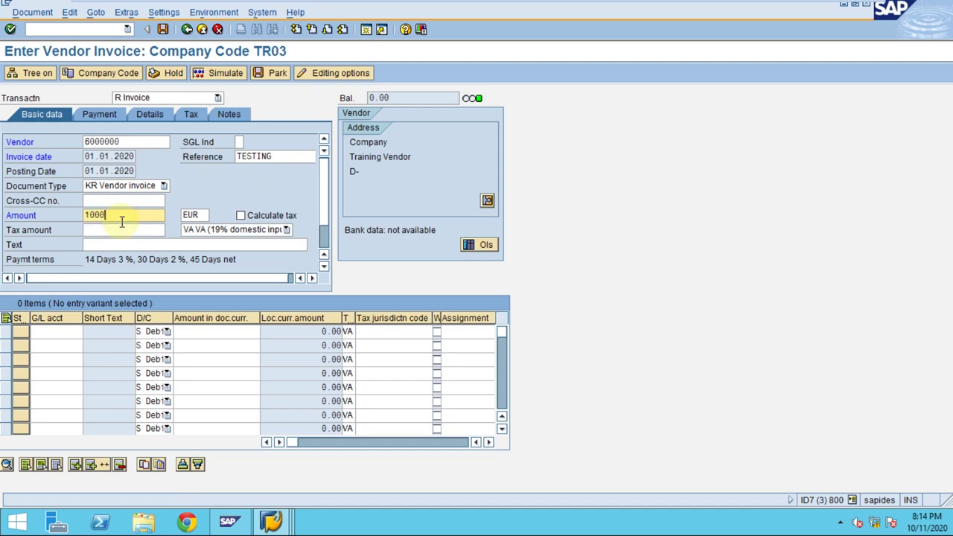
Step: Search the TR03 G/L accounts for *exp* and assign 440000 Legal social expenses to the first line item
click(81, 332)
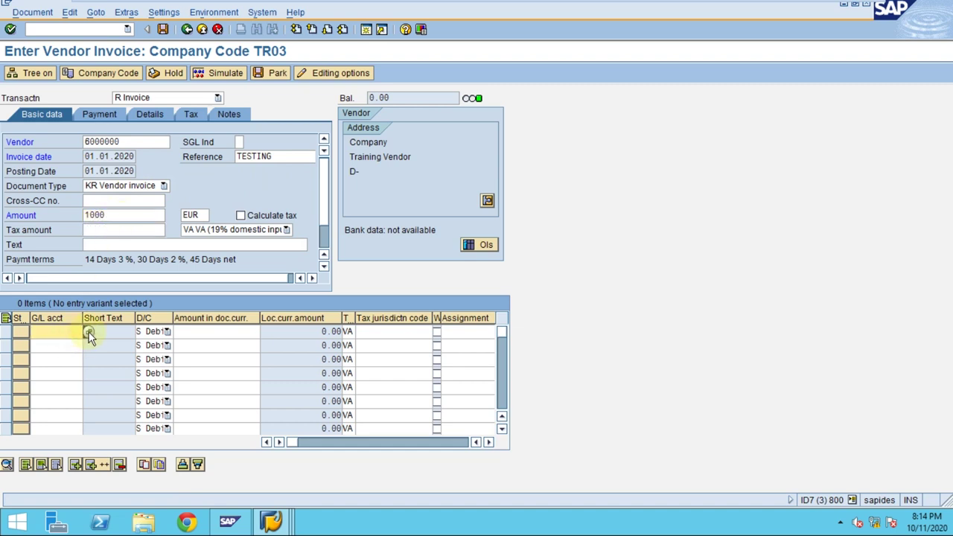
click(190, 318)
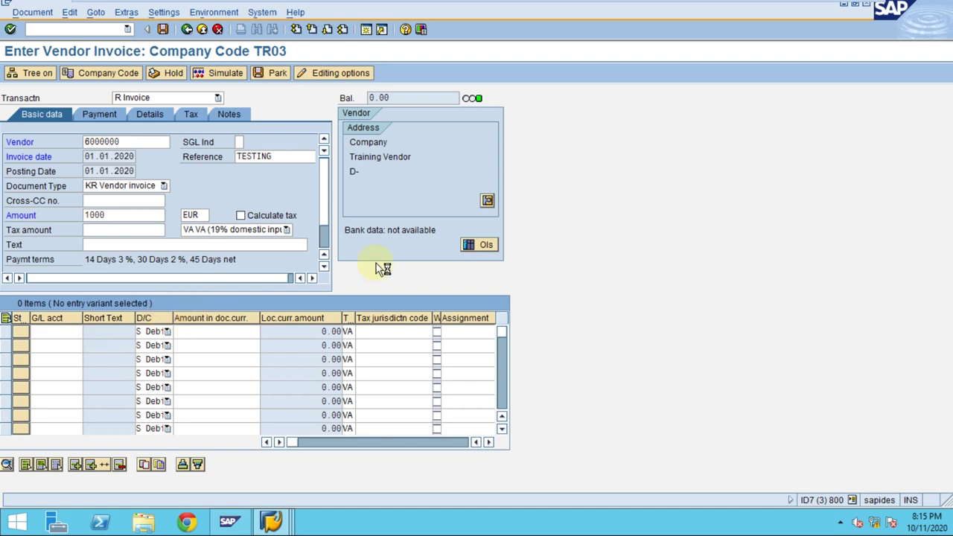
key(F4)
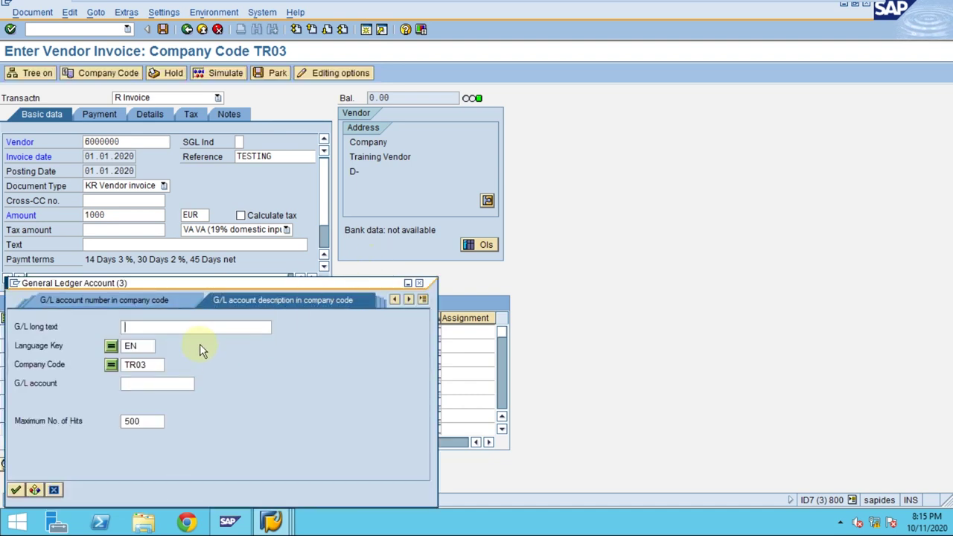
text(*exp*)
key(Return)
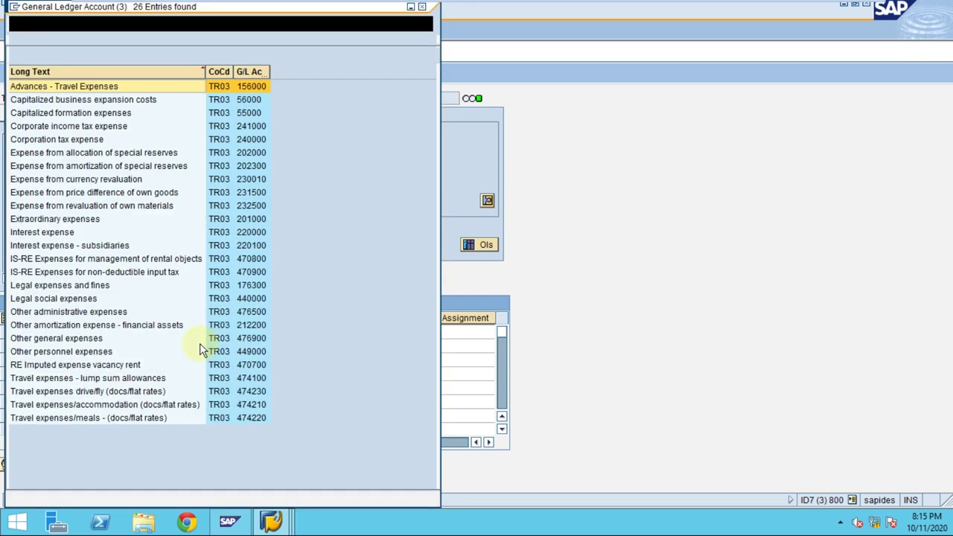
click(138, 180)
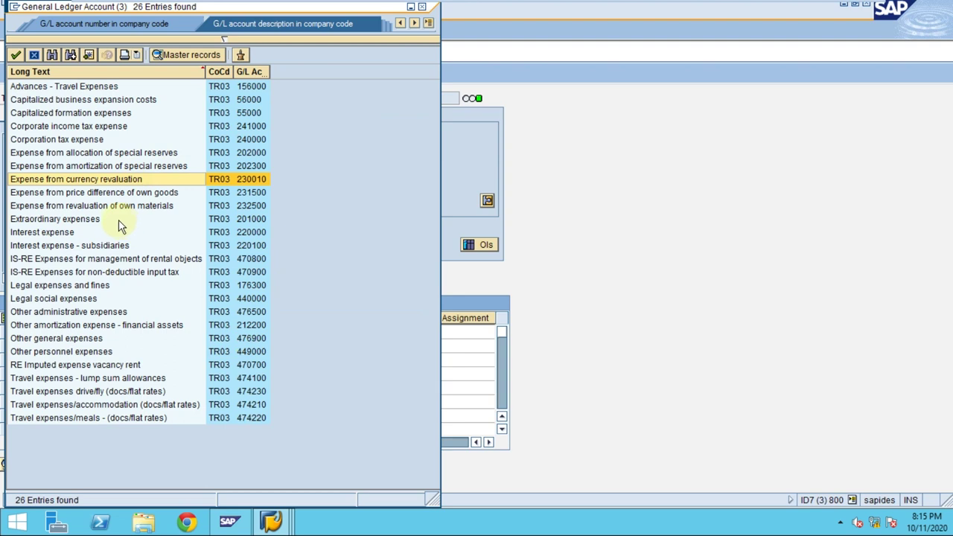
click(102, 340)
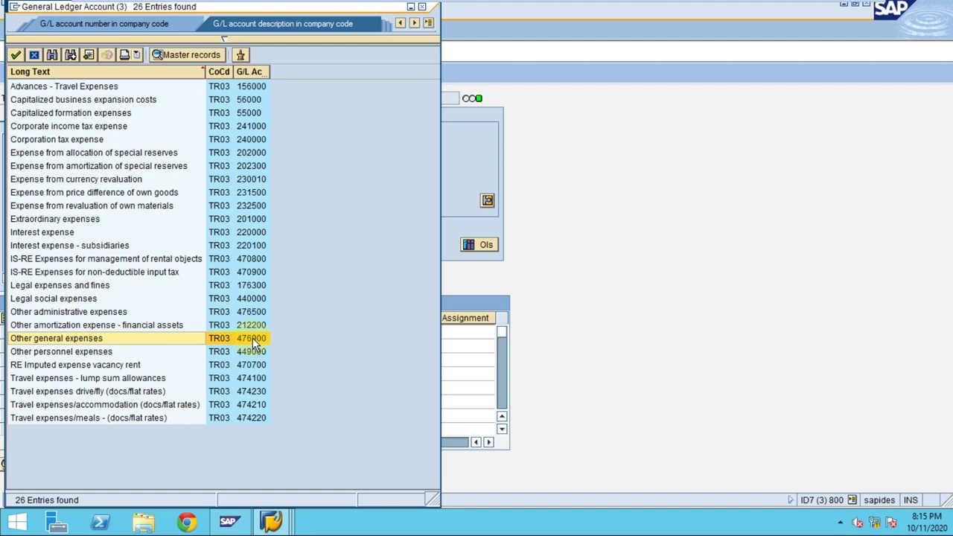
click(242, 299)
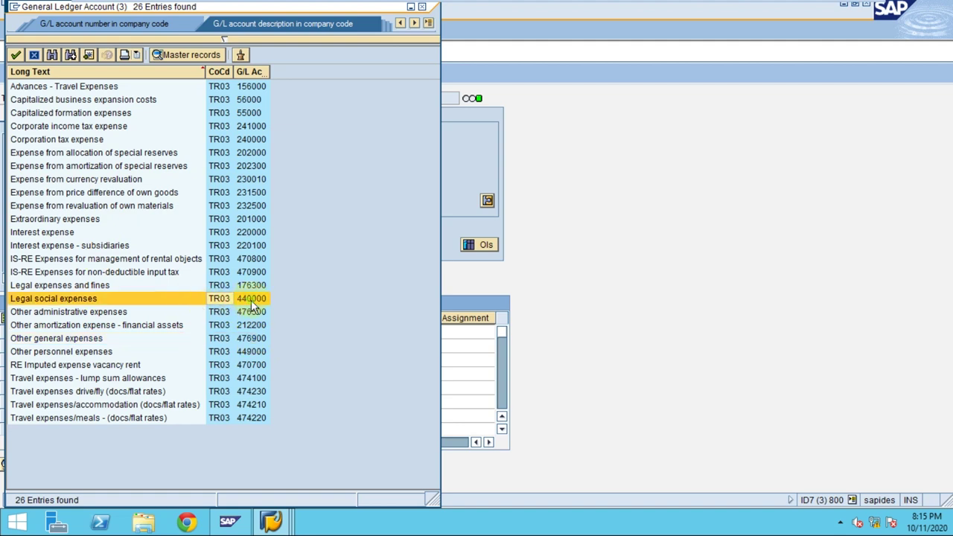
double_click(252, 301)
Step: Enter * as the first line item's amount in document currency and confirm the item
click(206, 335)
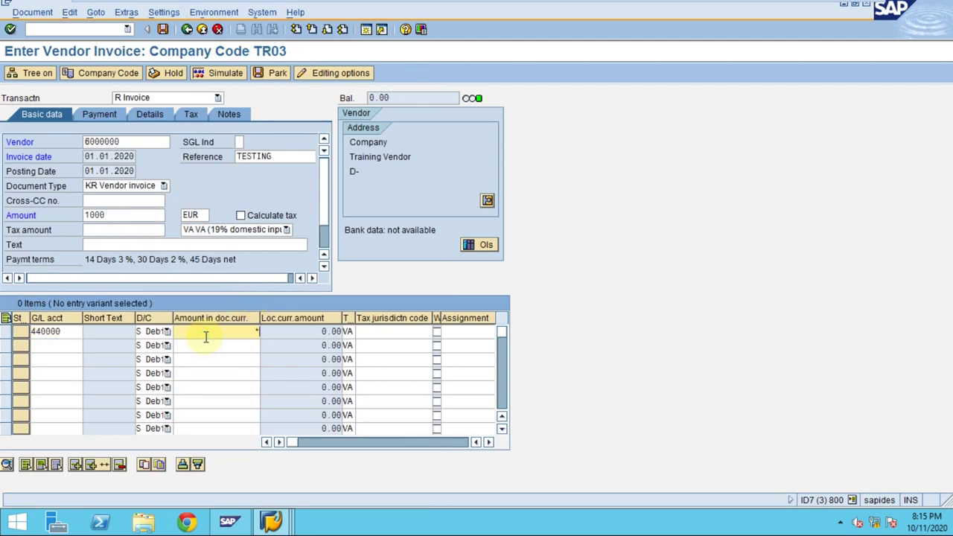
key(Return)
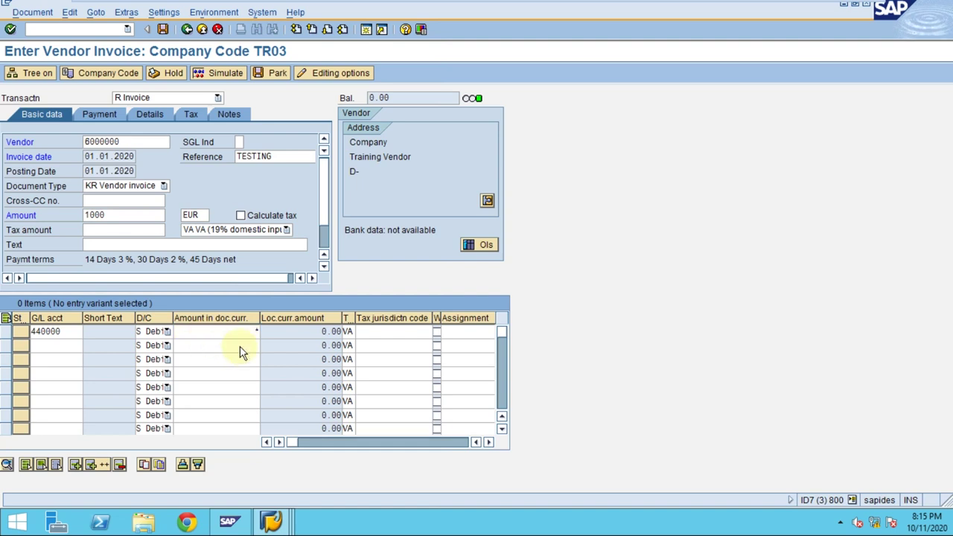
key(Return)
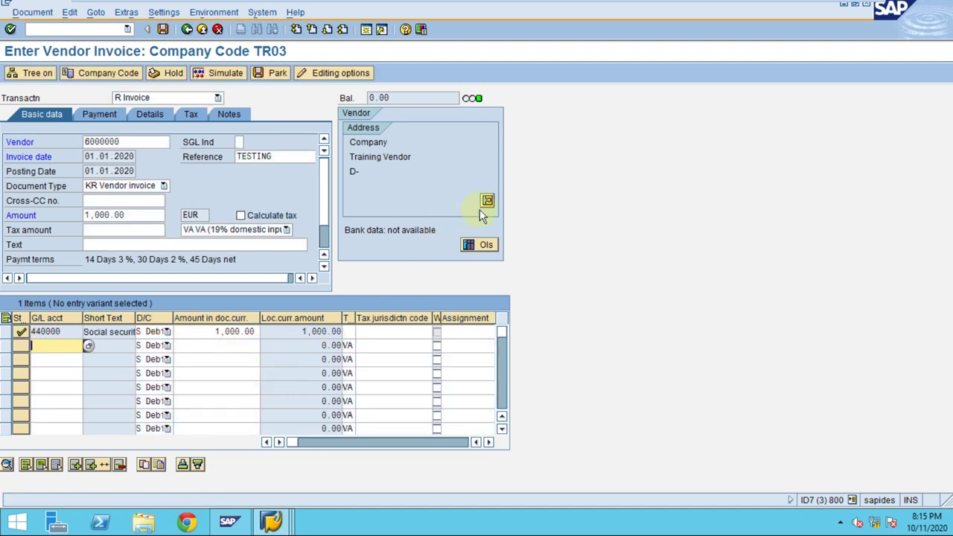
Step: Check the vendor's open items and return to the invoice
click(491, 251)
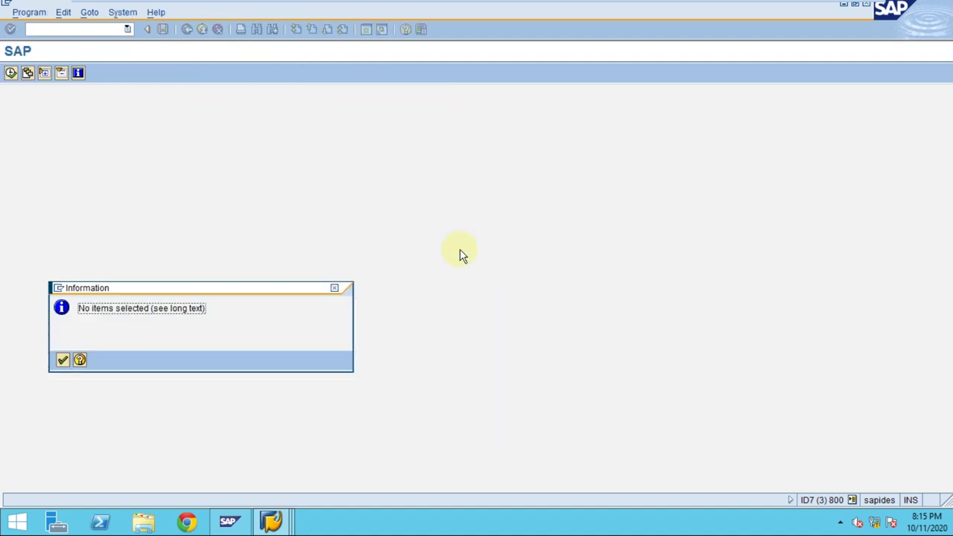
key(Return)
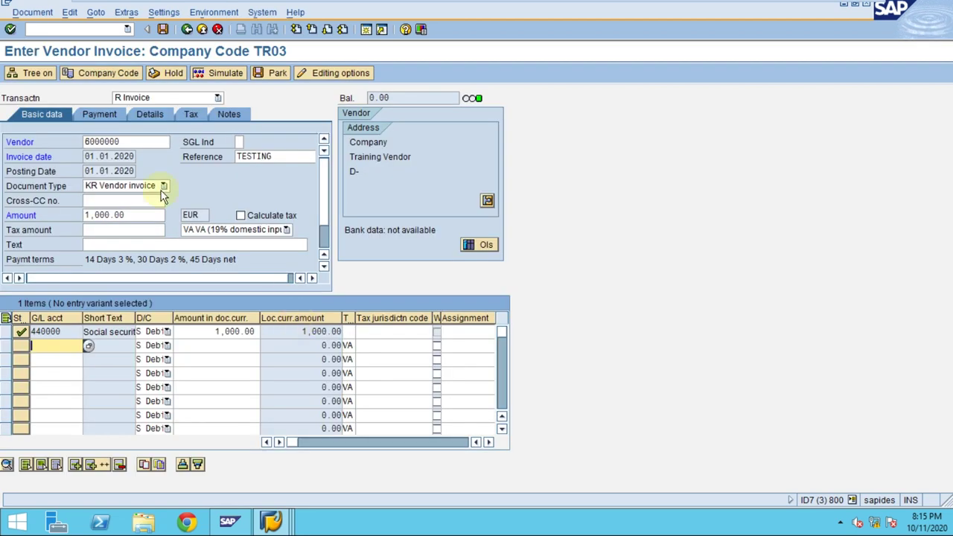
Step: Simulate the vendor invoice and post it
click(222, 72)
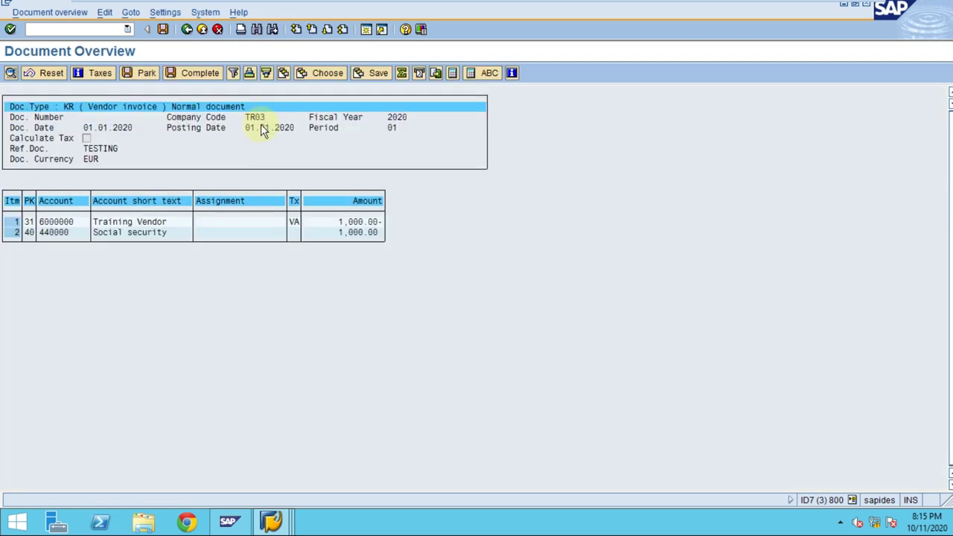
click(162, 28)
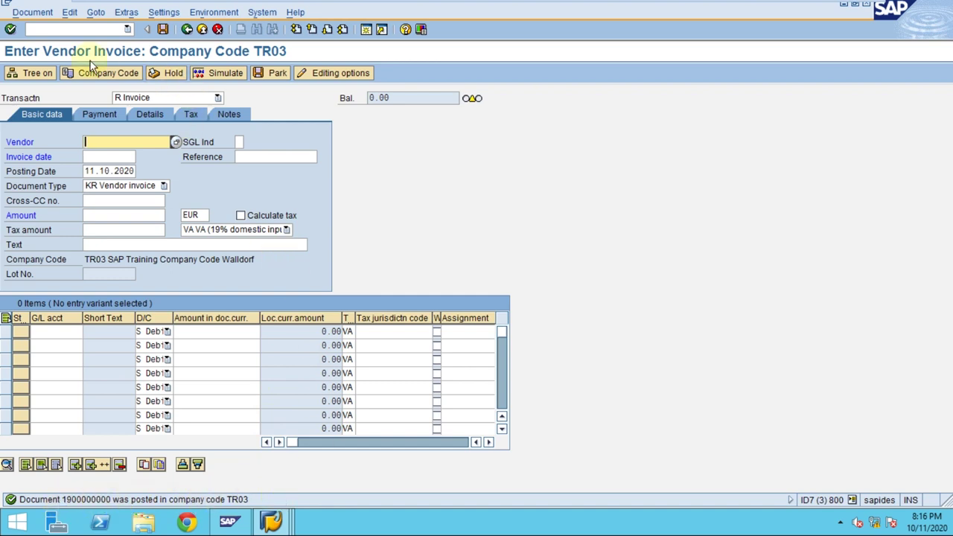
Step: Display the posted invoice document, view its general ledger postings, and switch back to the entry view
click(32, 13)
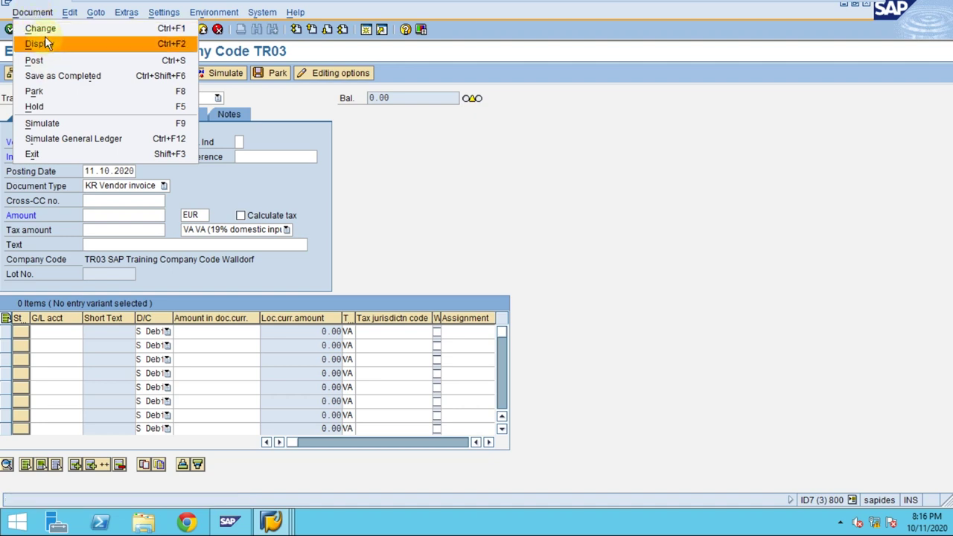
click(45, 39)
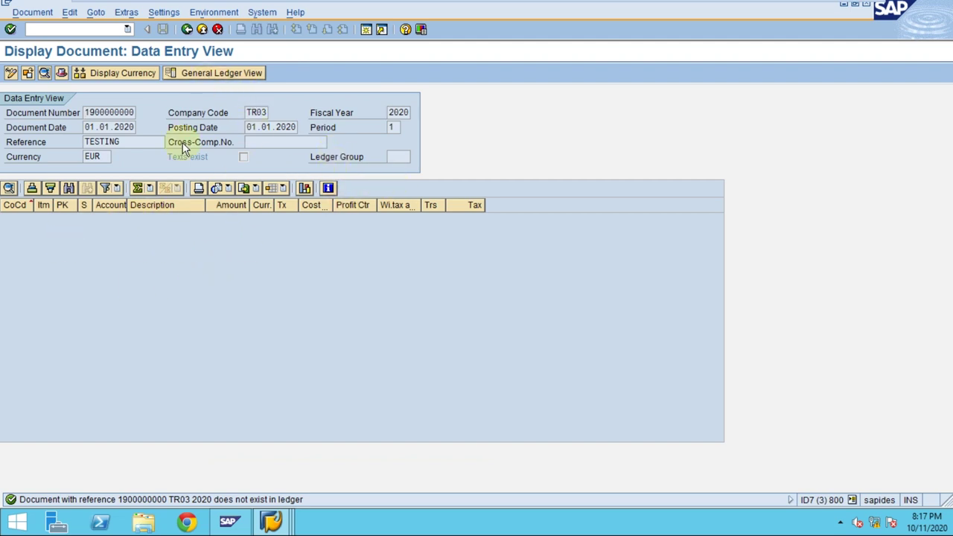
click(229, 72)
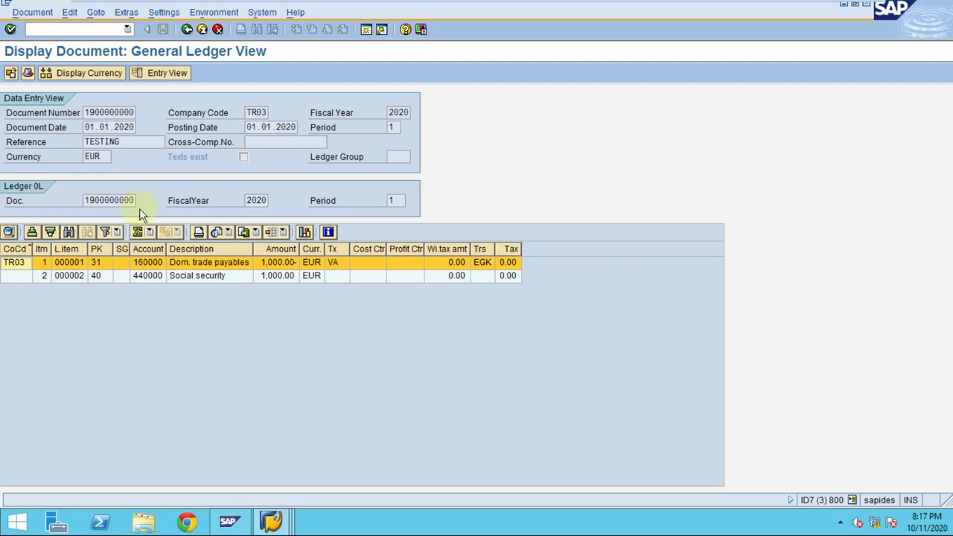
click(159, 72)
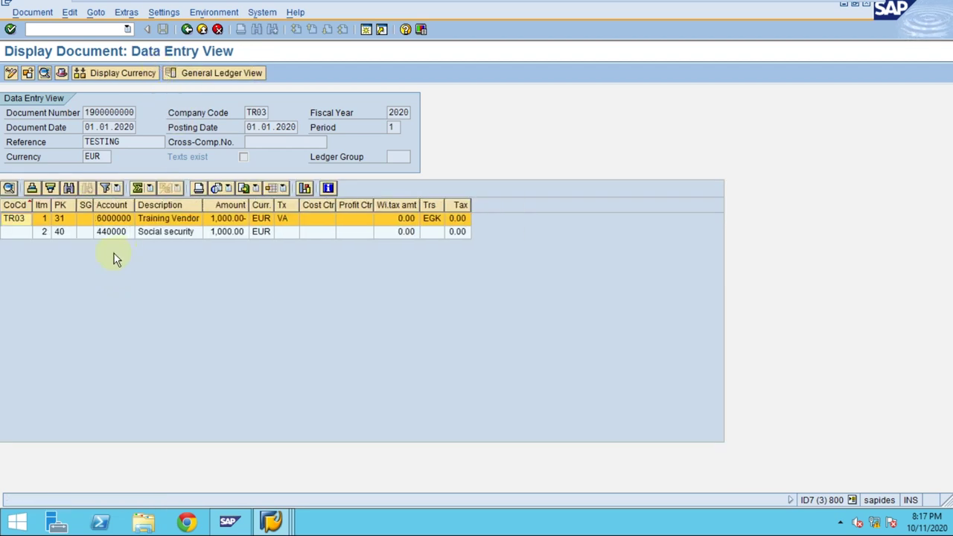
Step: Examine the Training Vendor and Social security line items of the posted document, and return to invoice entry
click(189, 233)
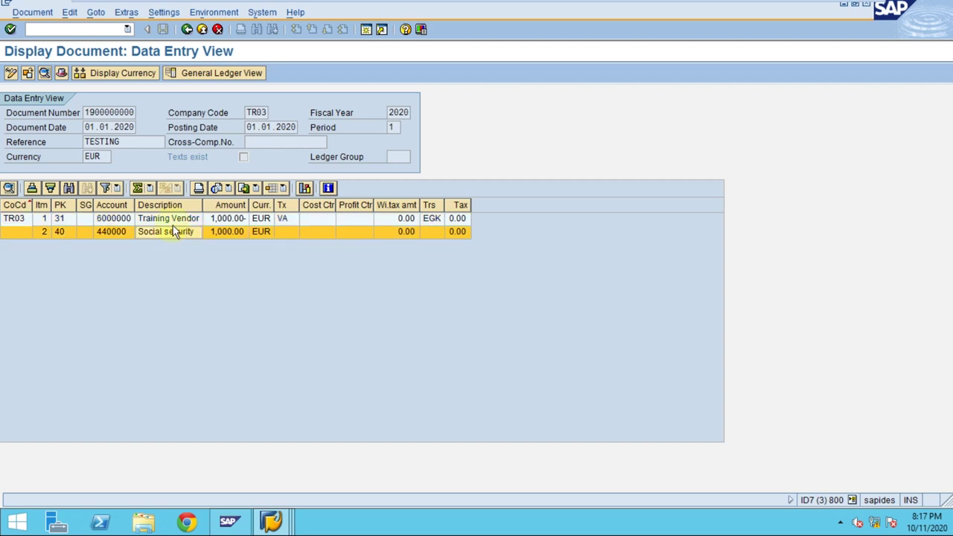
click(172, 220)
click(152, 231)
click(154, 219)
click(155, 231)
click(187, 30)
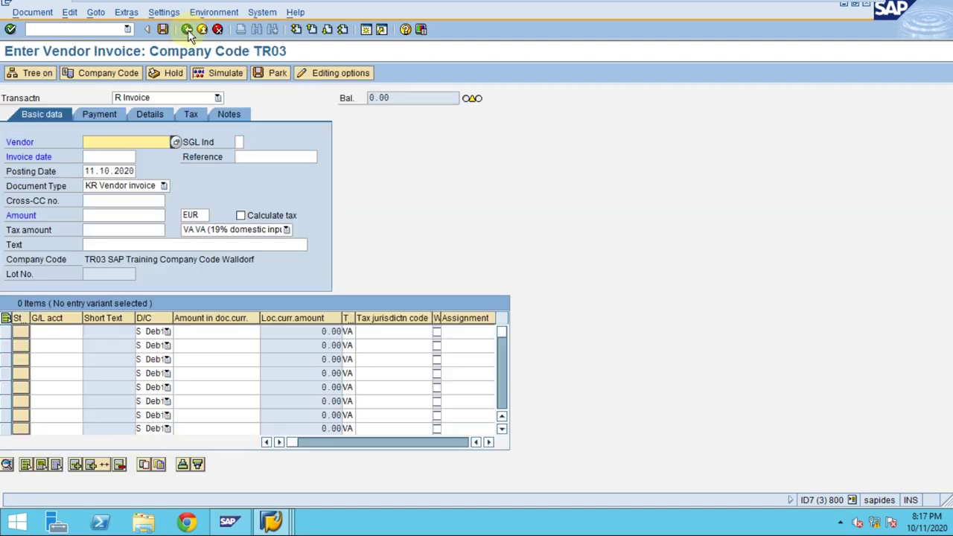
Step: Exit the empty invoice without keeping its data and start a new FB60 vendor invoice
click(187, 29)
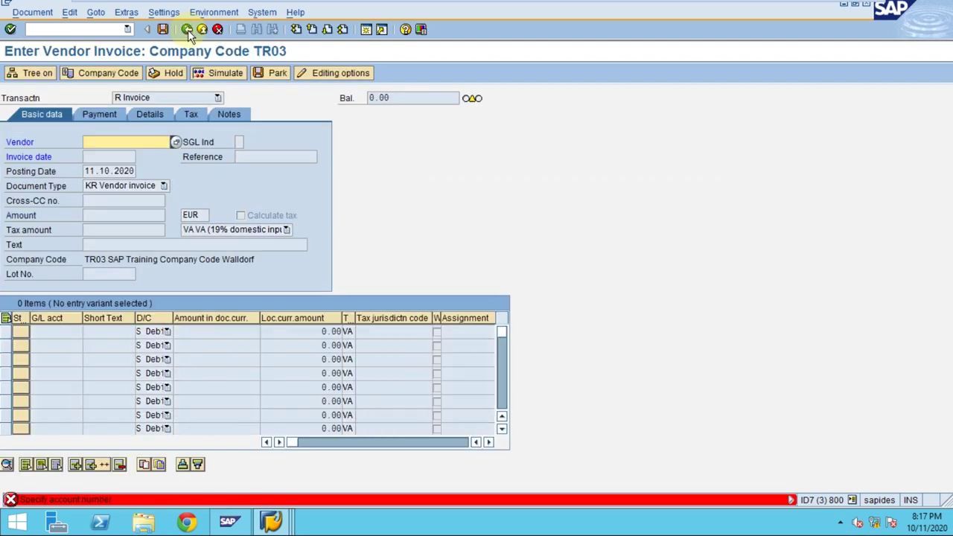
click(188, 30)
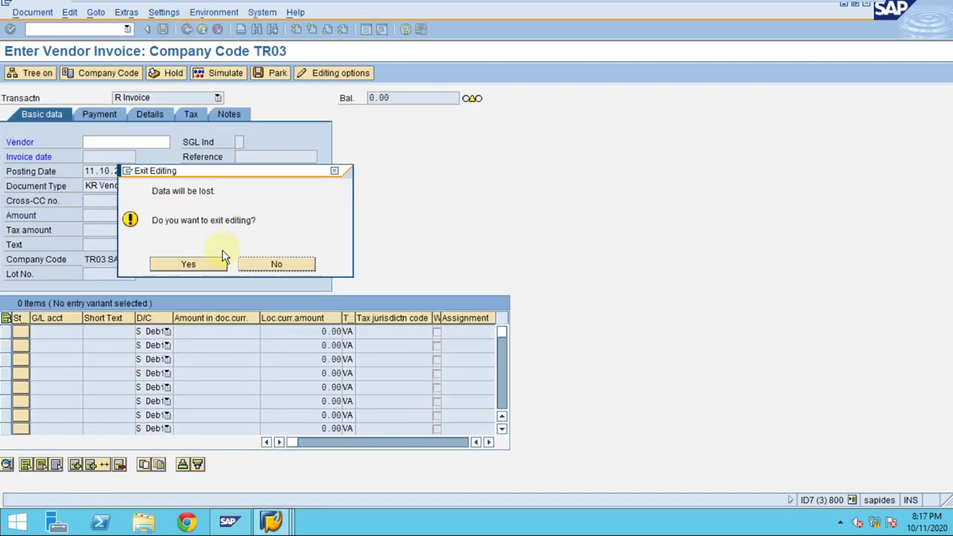
click(201, 265)
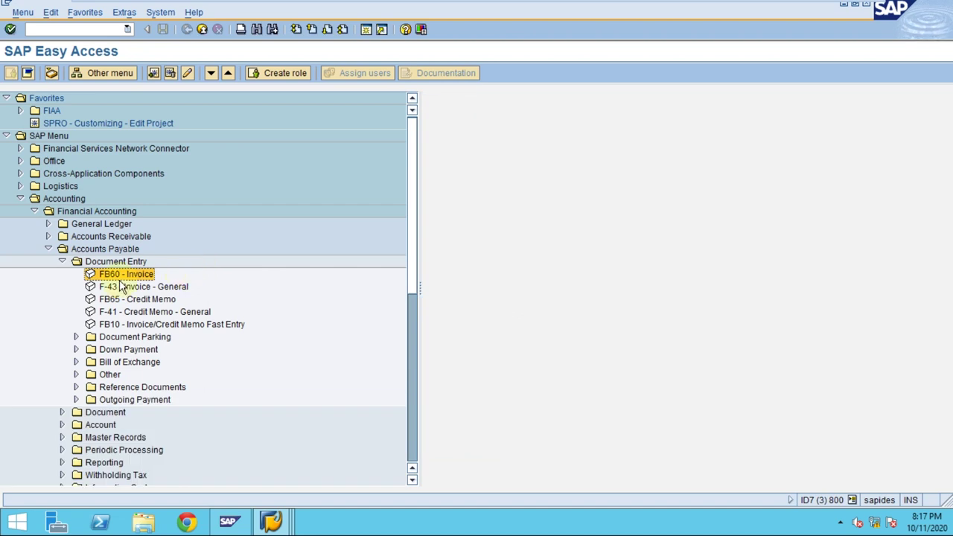
double_click(119, 275)
click(137, 142)
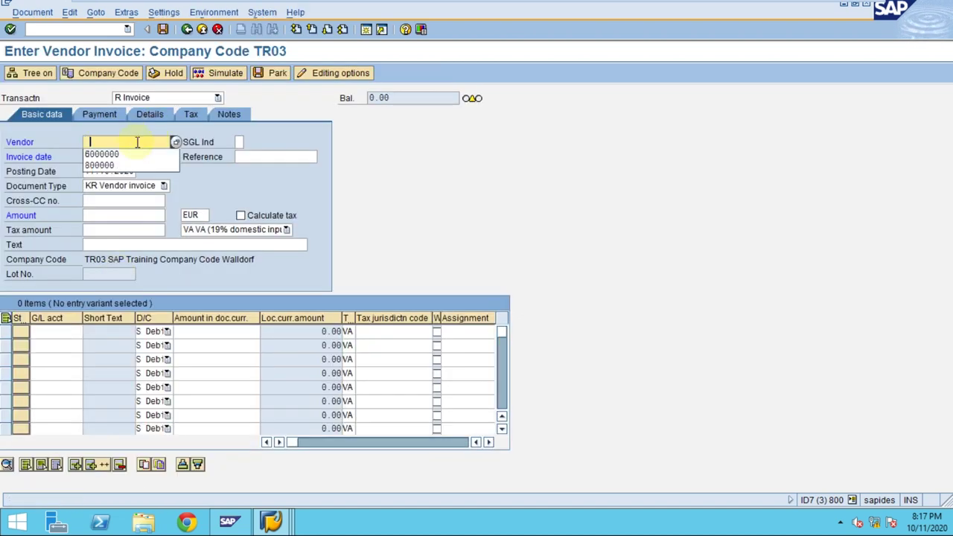
click(128, 154)
key(Return)
click(129, 156)
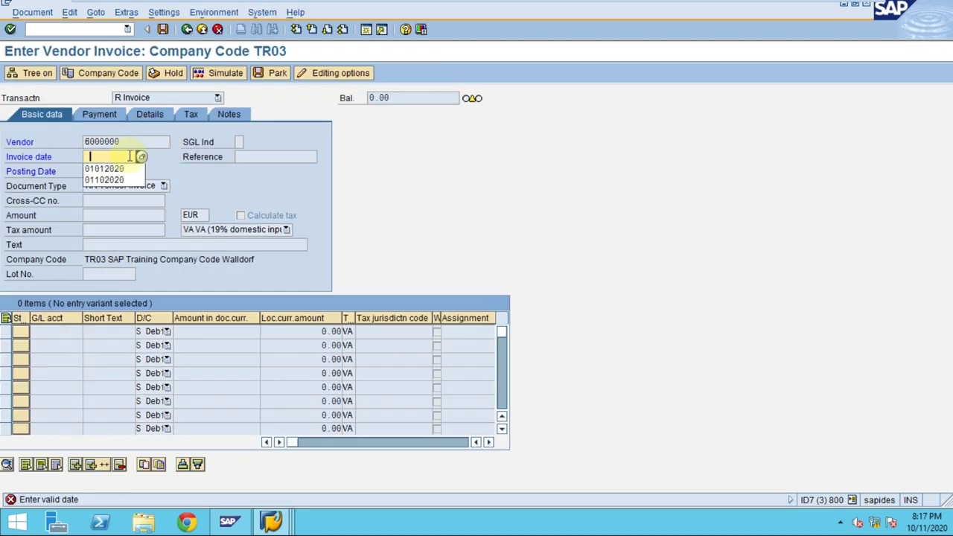
click(97, 169)
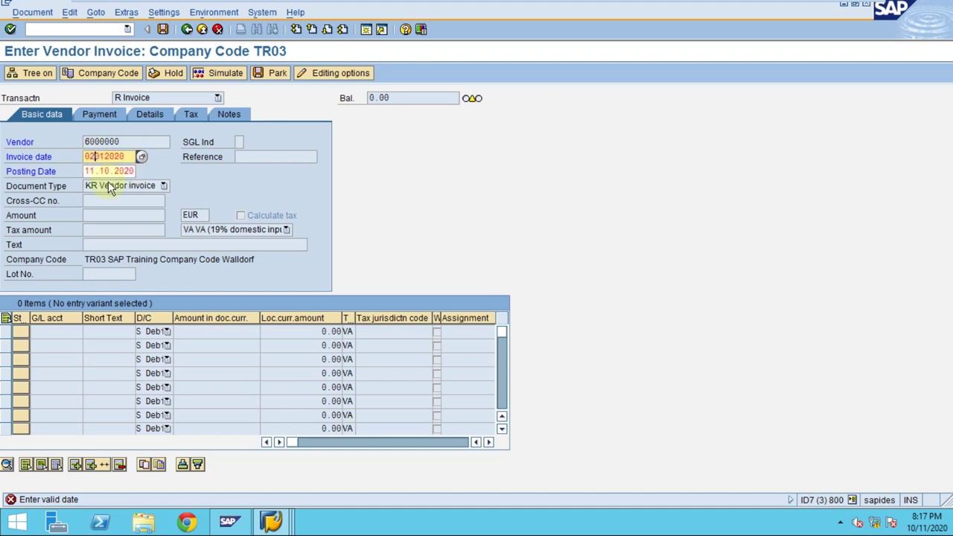
key(Down)
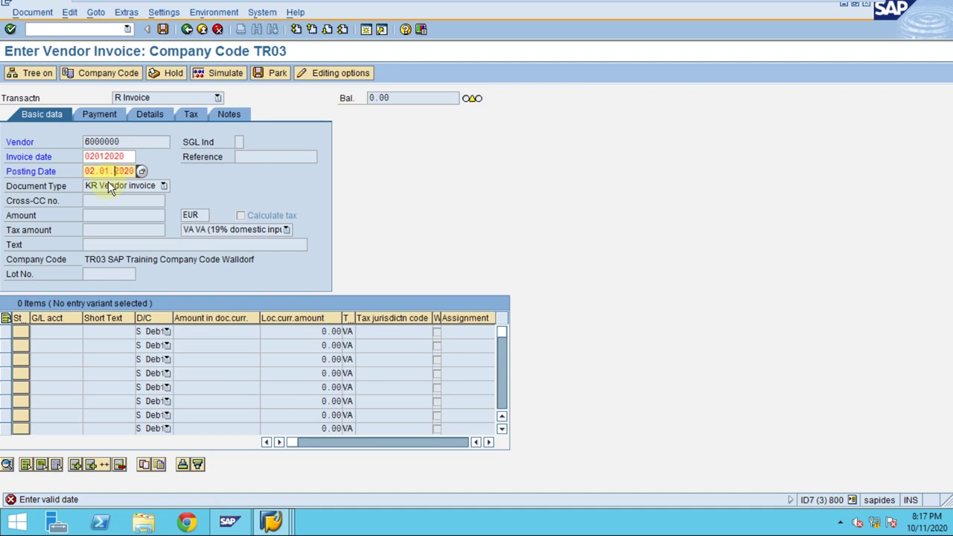
key(Return)
key(Return)
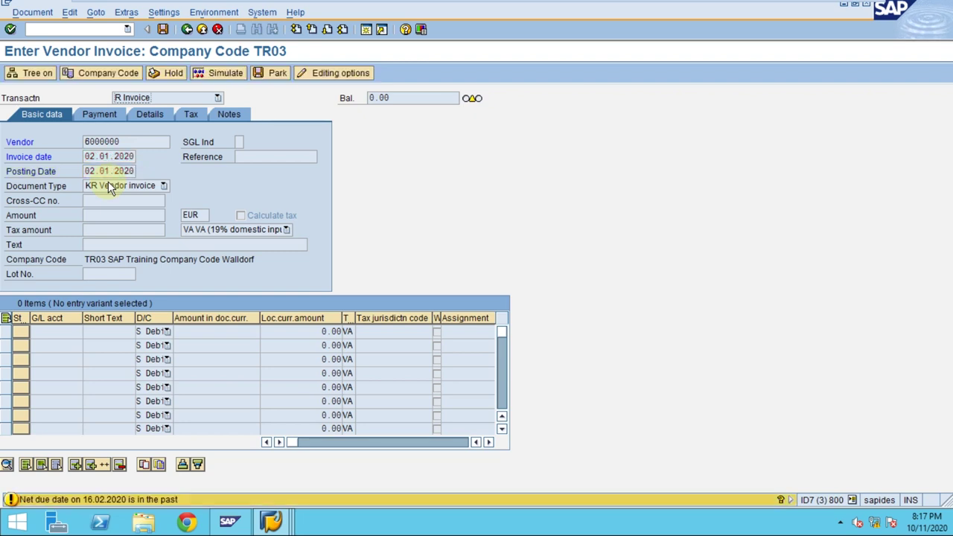
key(Return)
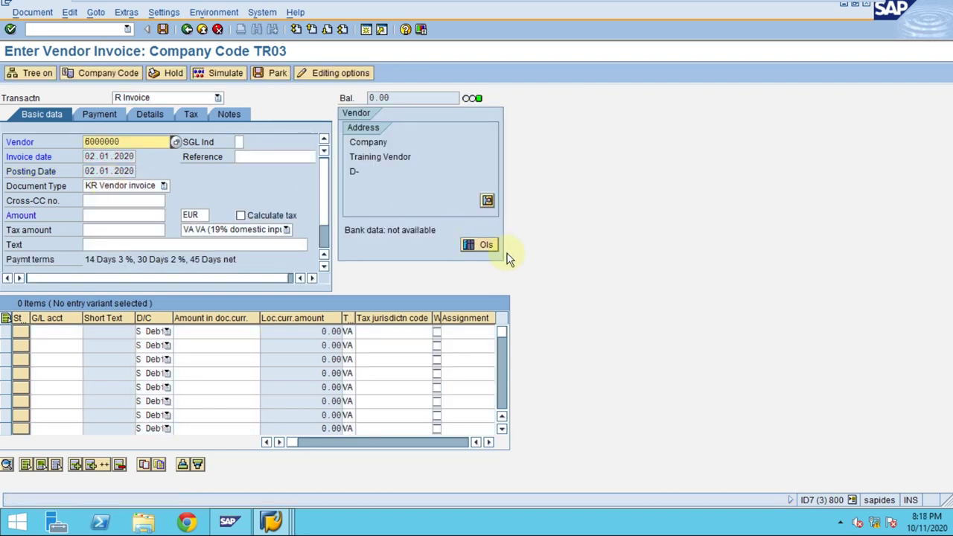
Step: Review the Training Vendor's open line items and return to the new invoice
click(486, 246)
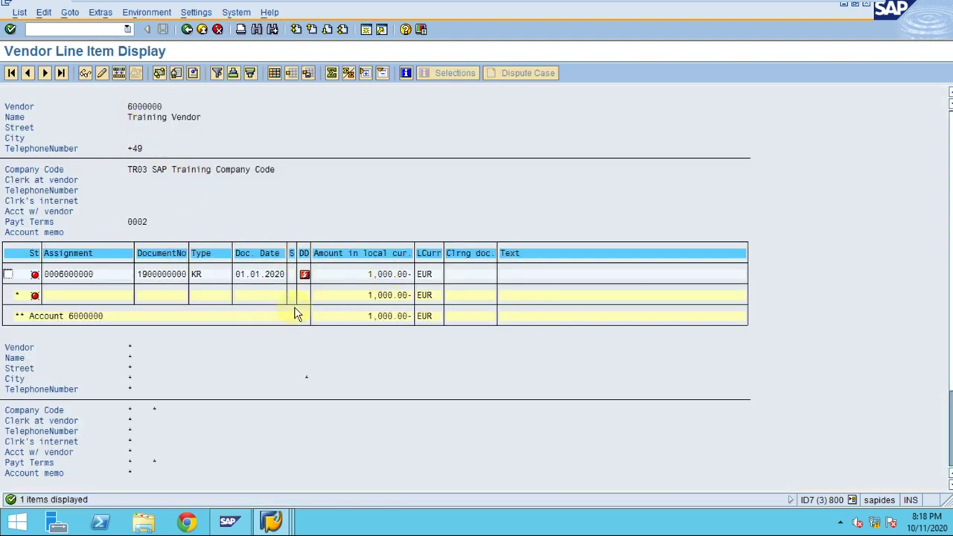
click(384, 275)
click(187, 29)
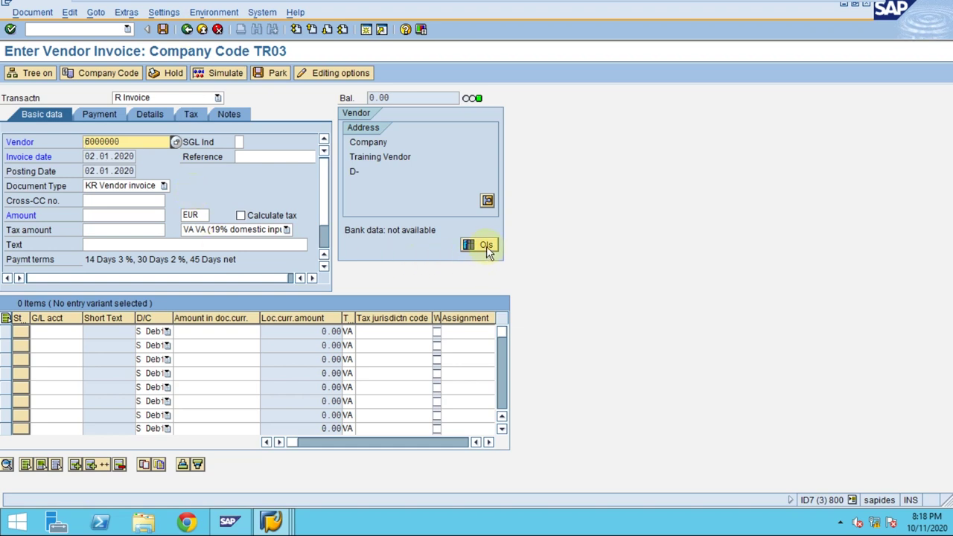
Step: Open the Training Vendor's master record from the invoice and switch its address data to change mode
click(487, 203)
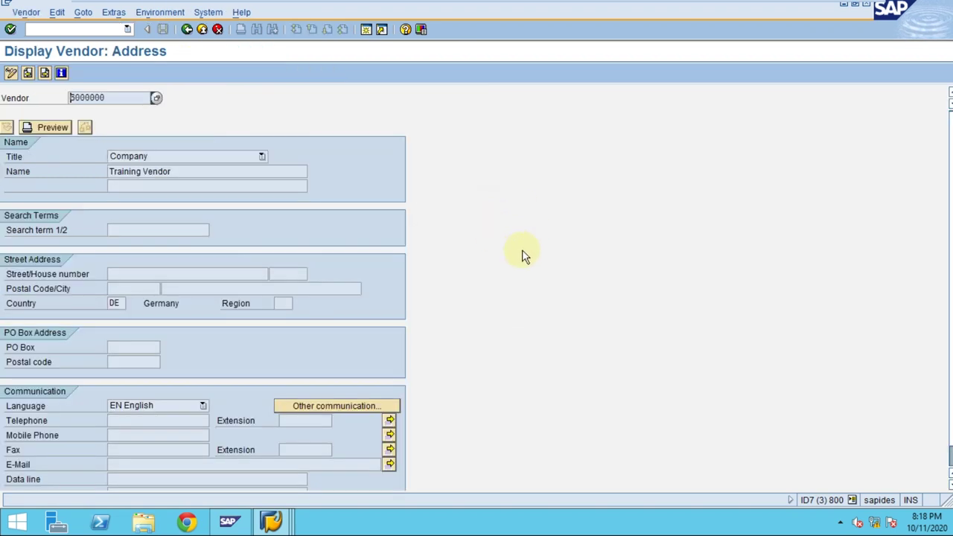
scroll(422, 261, down, 1)
scroll(421, 261, up, 1)
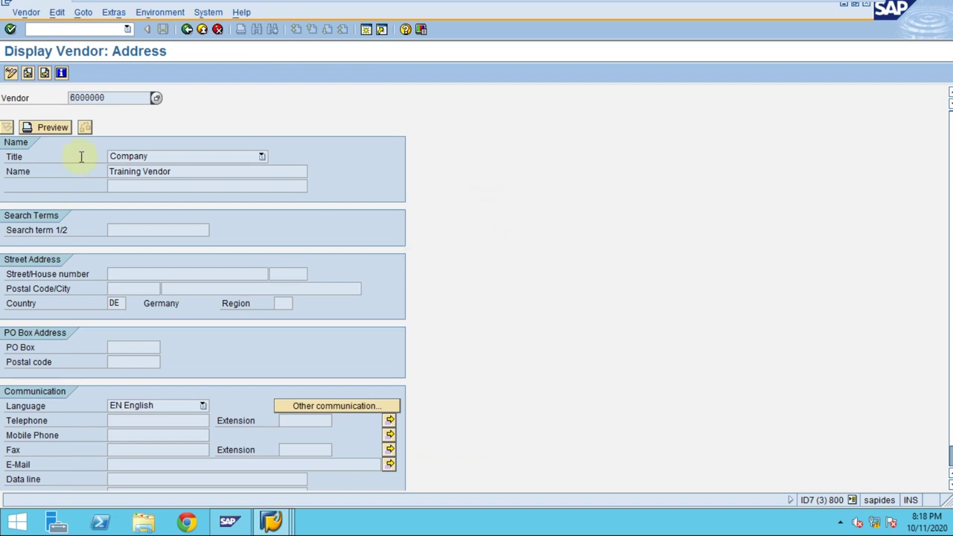
click(11, 73)
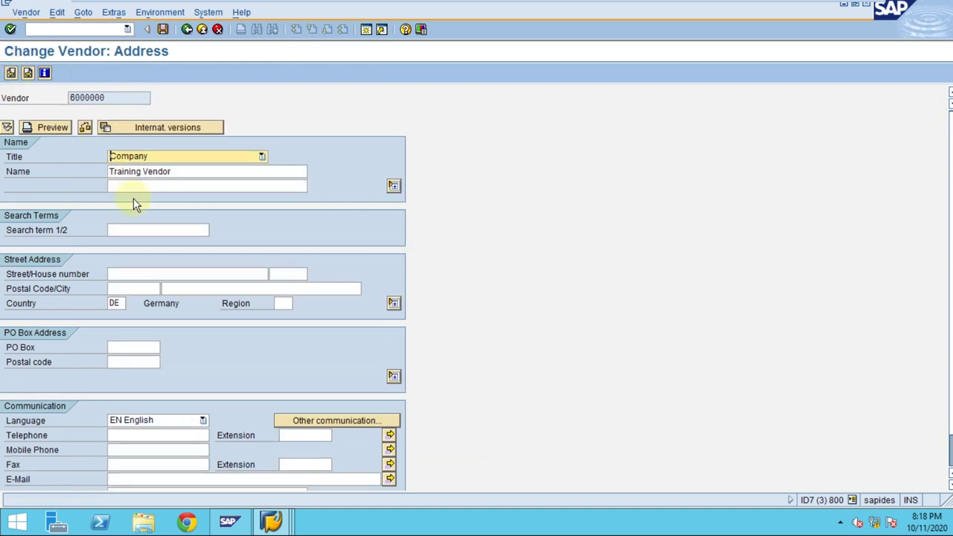
Step: Fill in the vendor's street, house number, postal code and city, and save the master record
click(131, 275)
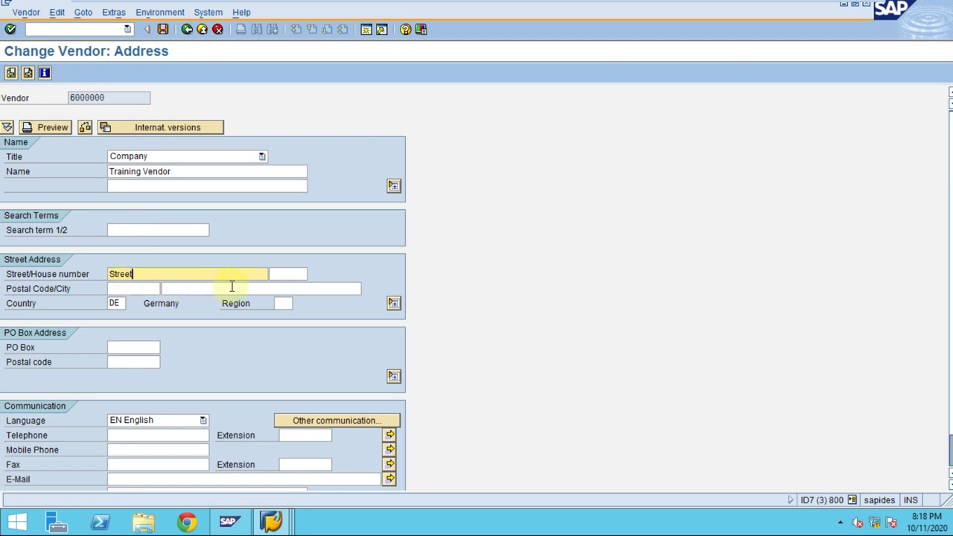
click(293, 279)
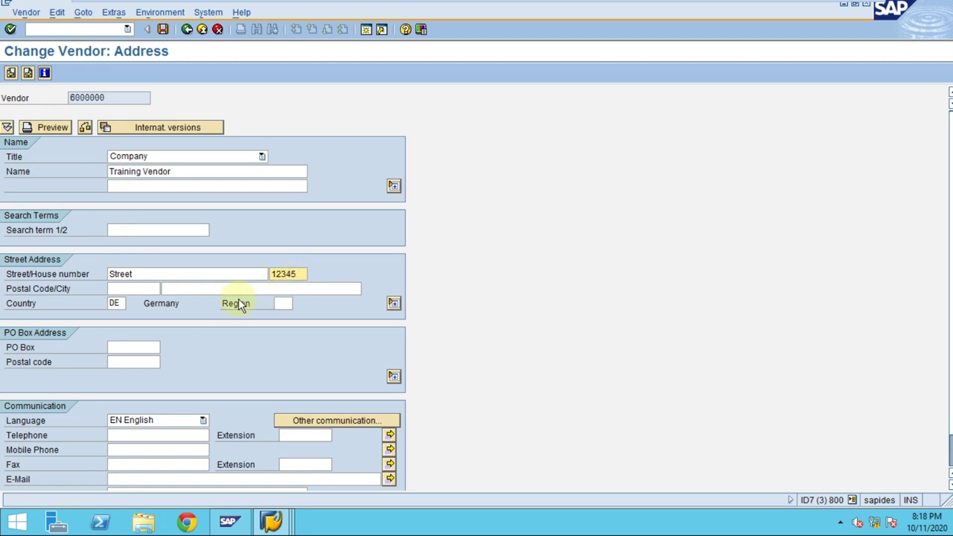
click(139, 292)
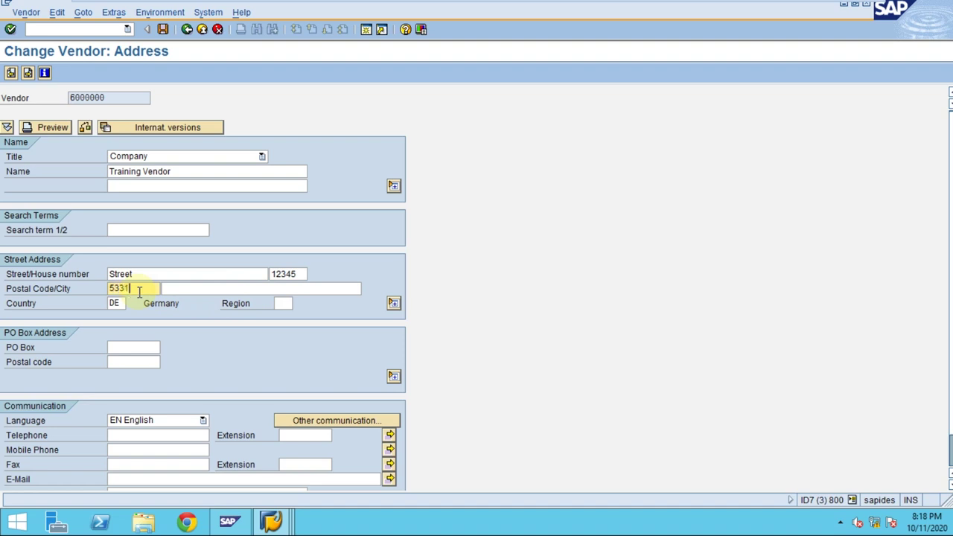
key(Tab)
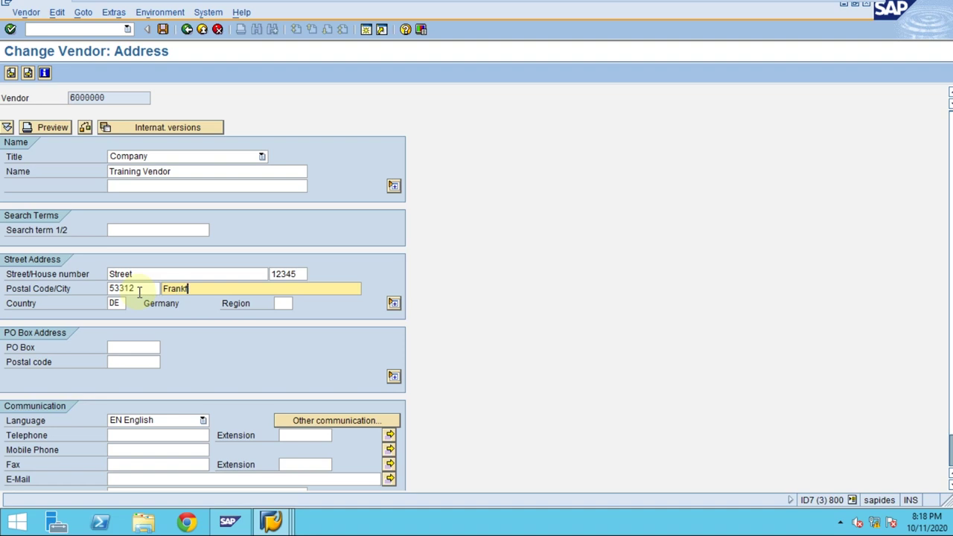
key(Return)
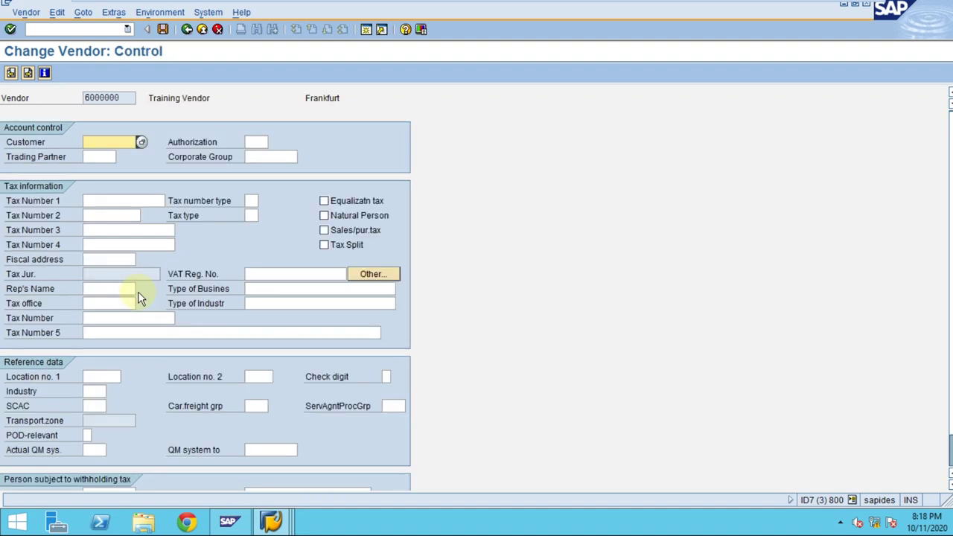
click(164, 27)
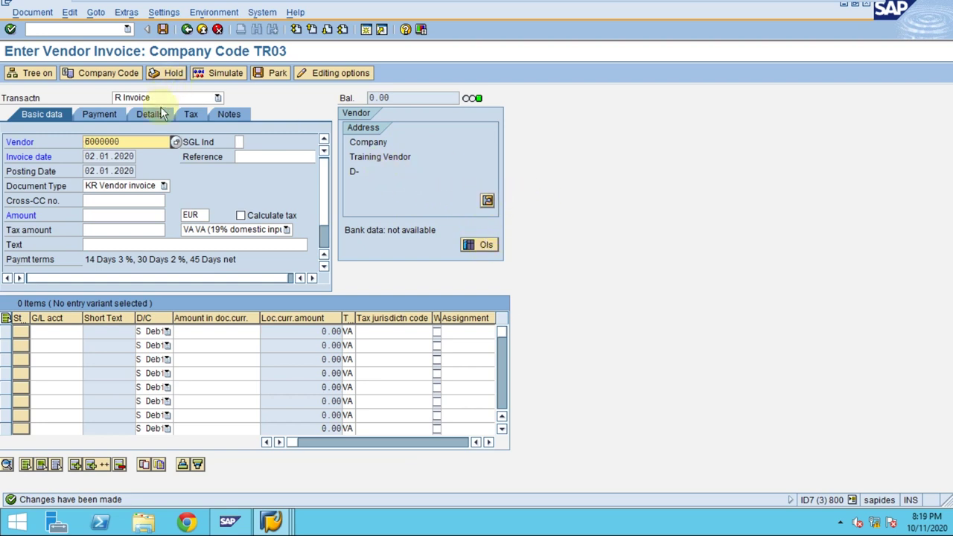
drag(140, 139, 83, 142)
key(BackSpace)
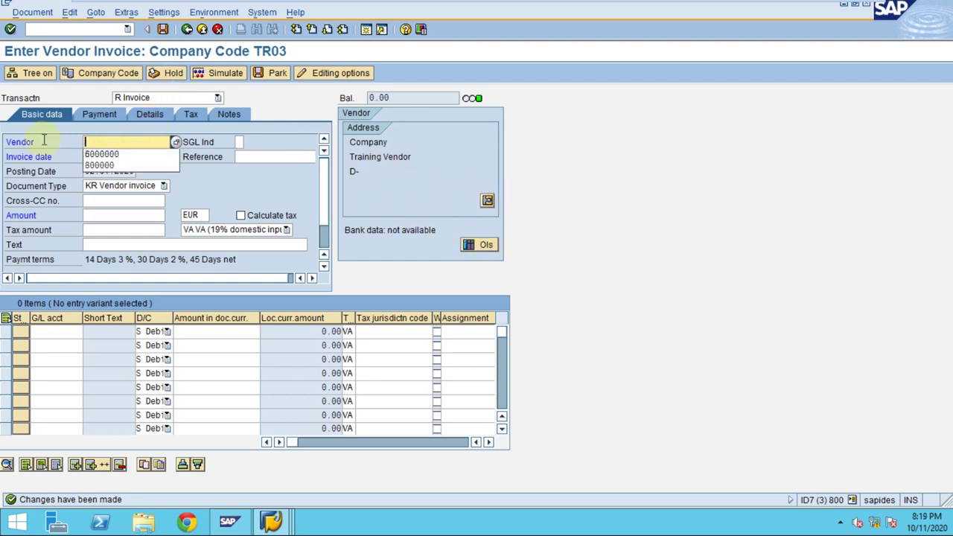
key(Return)
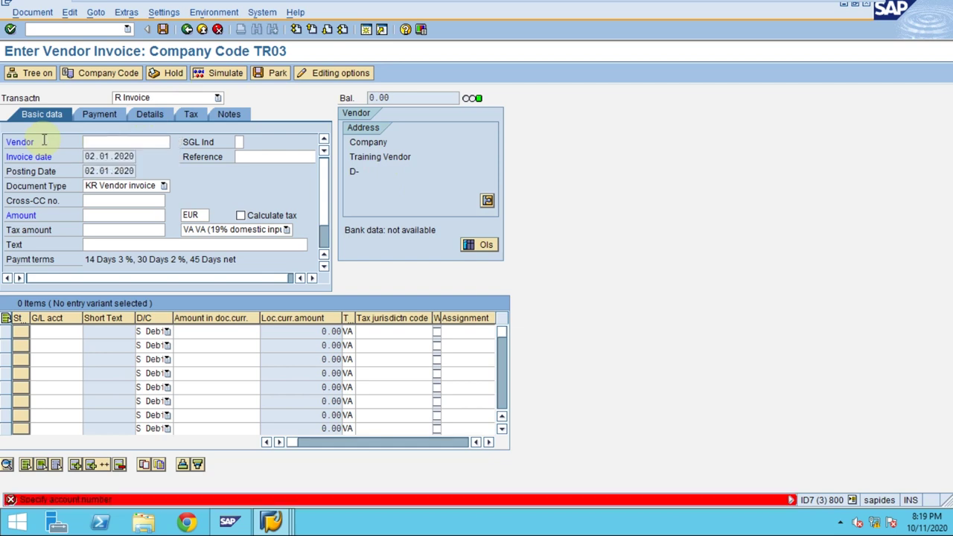
key(BackSpace)
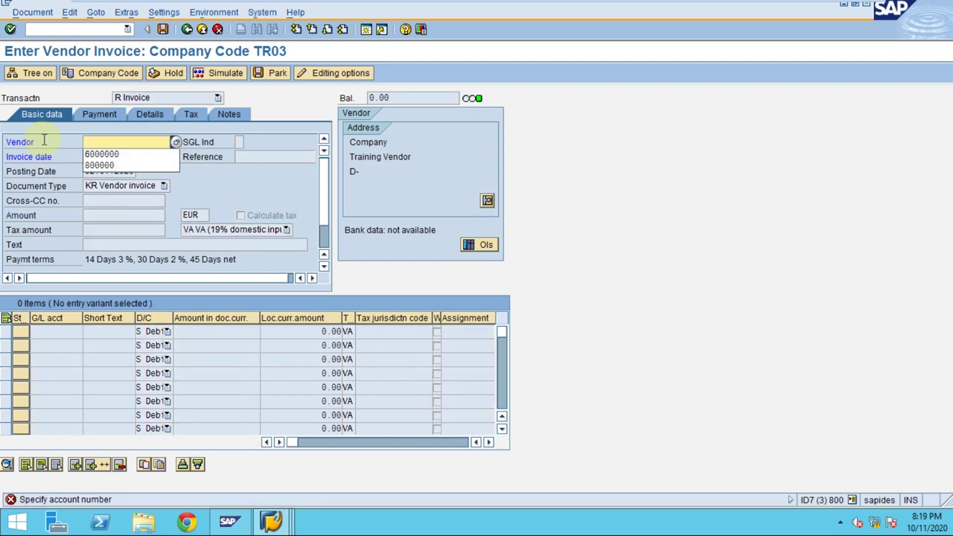
key(Down)
key(Return)
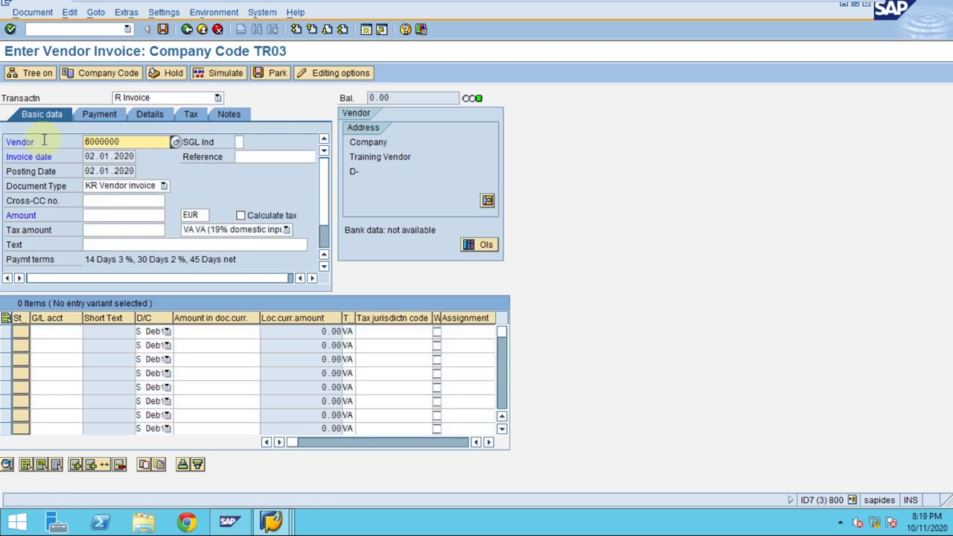
Step: Look at the invoice vendor's address master data and return to the invoice entry
click(485, 200)
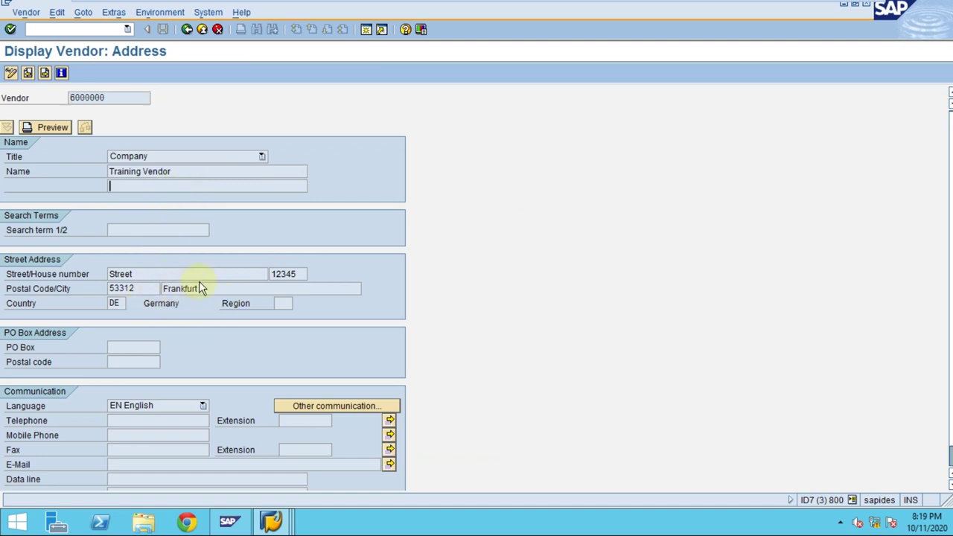
click(187, 29)
click(187, 30)
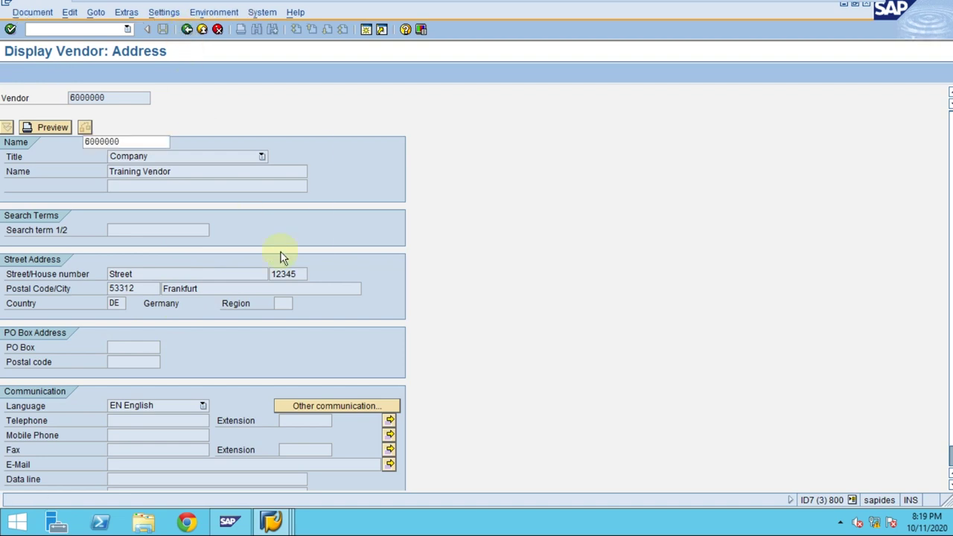
click(277, 265)
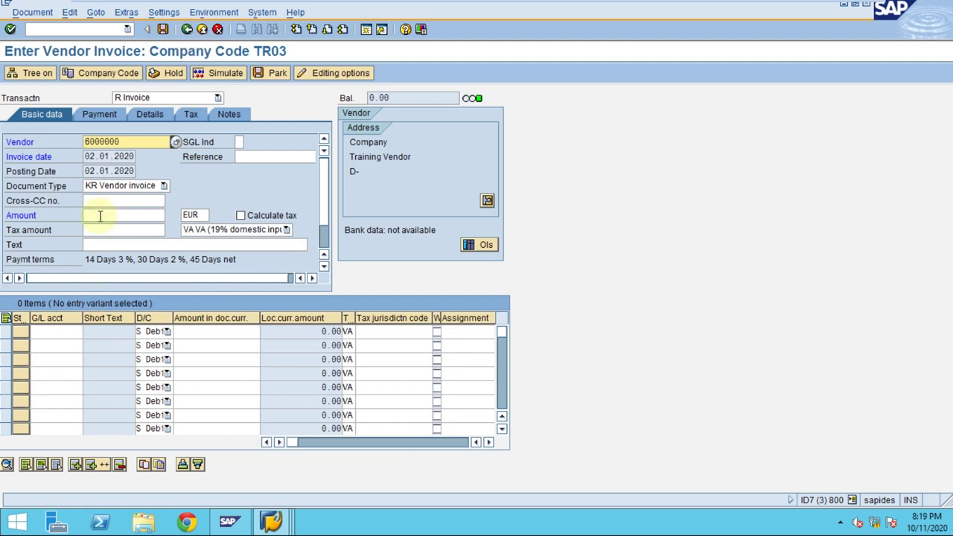
Step: Set the vendor invoice's reference to "testing 2"
click(260, 157)
click(264, 167)
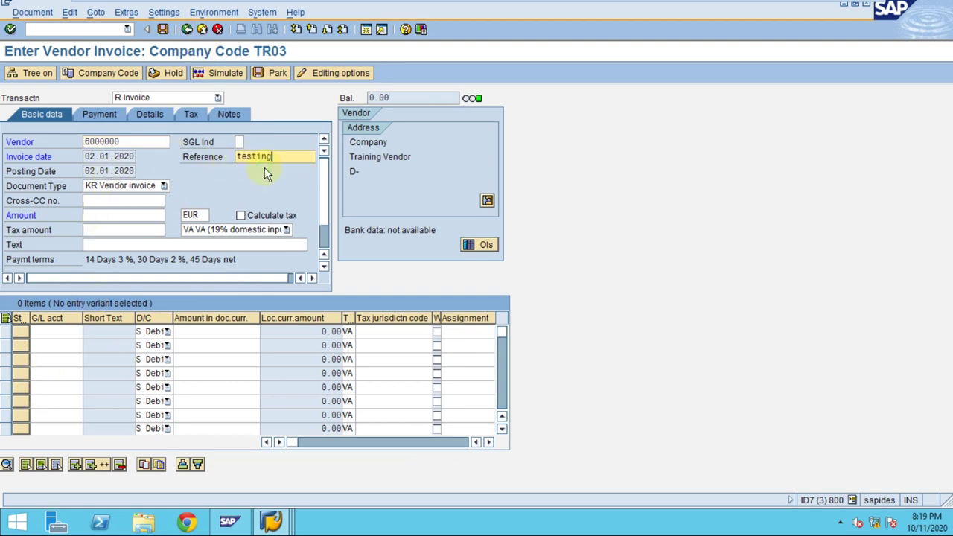
text(2)
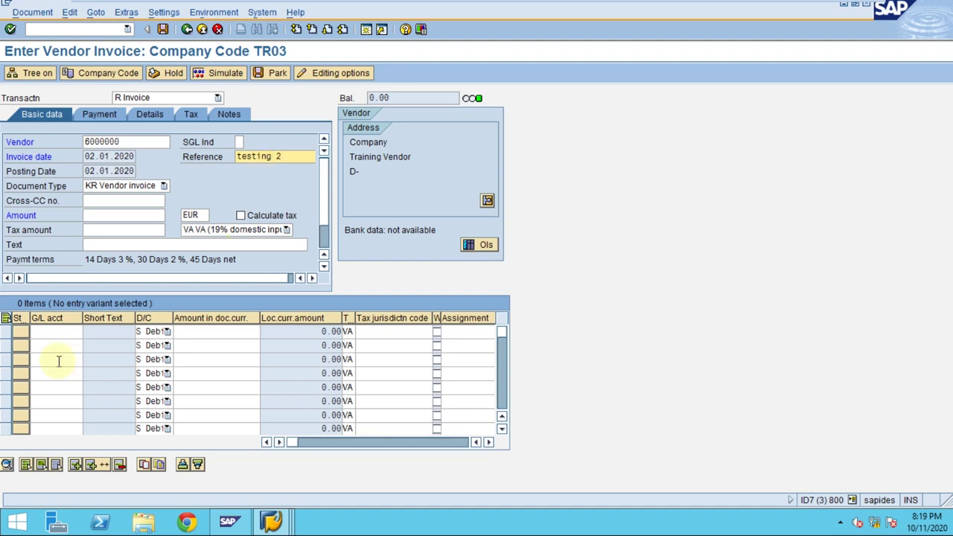
Step: Fill the first line item with G/L account 440000 and a document currency amount of 1000
click(60, 331)
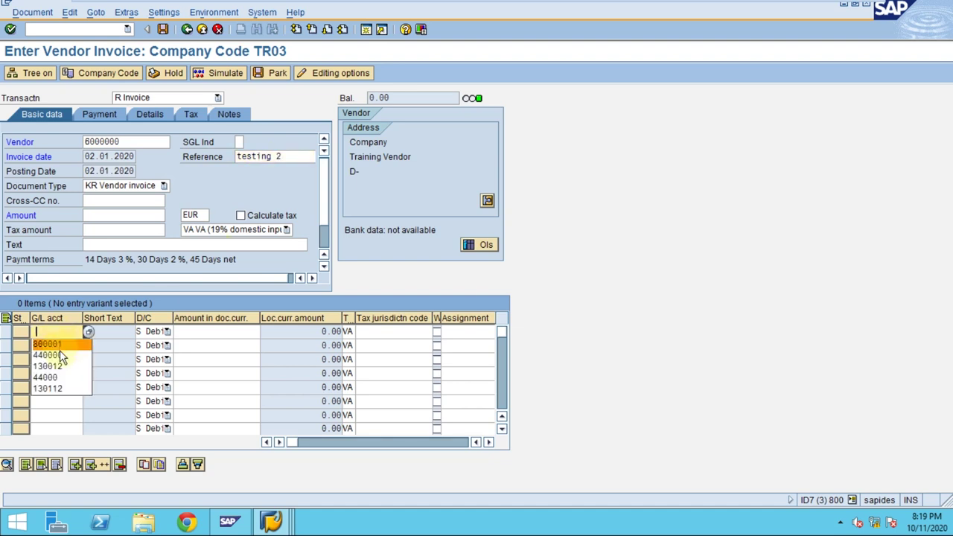
click(61, 355)
click(187, 334)
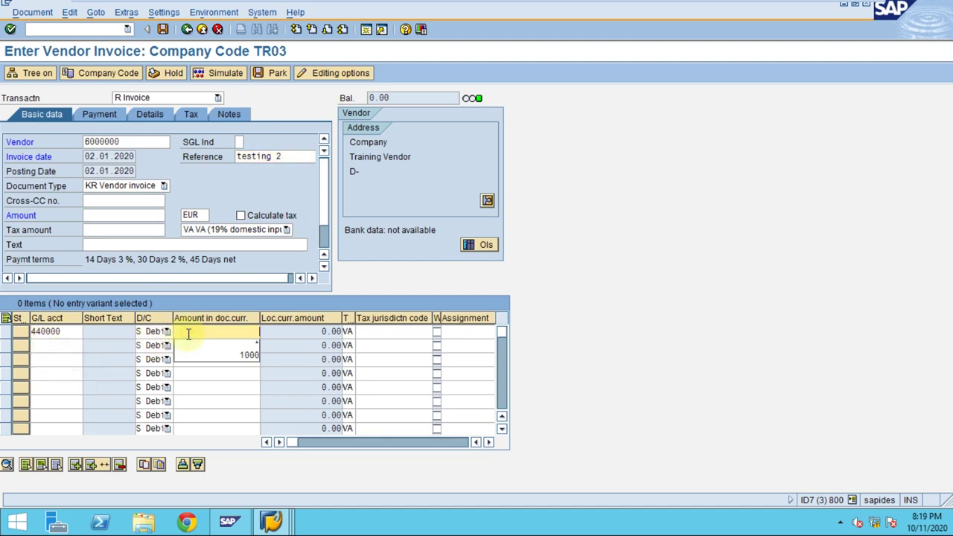
click(198, 354)
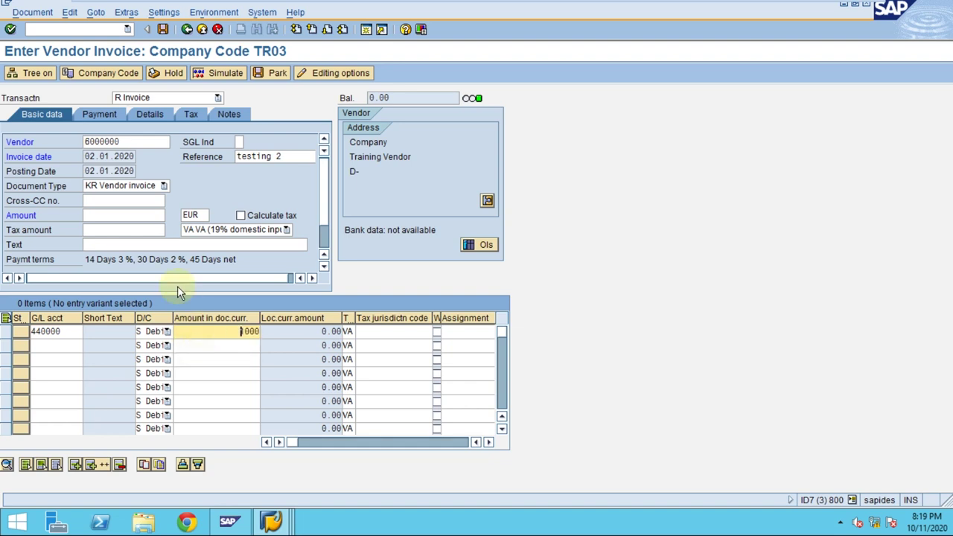
Step: Set the invoice amount to 1100 EUR with tax code VN (16% domestic input tax) and validate the entries
click(96, 216)
text(11)
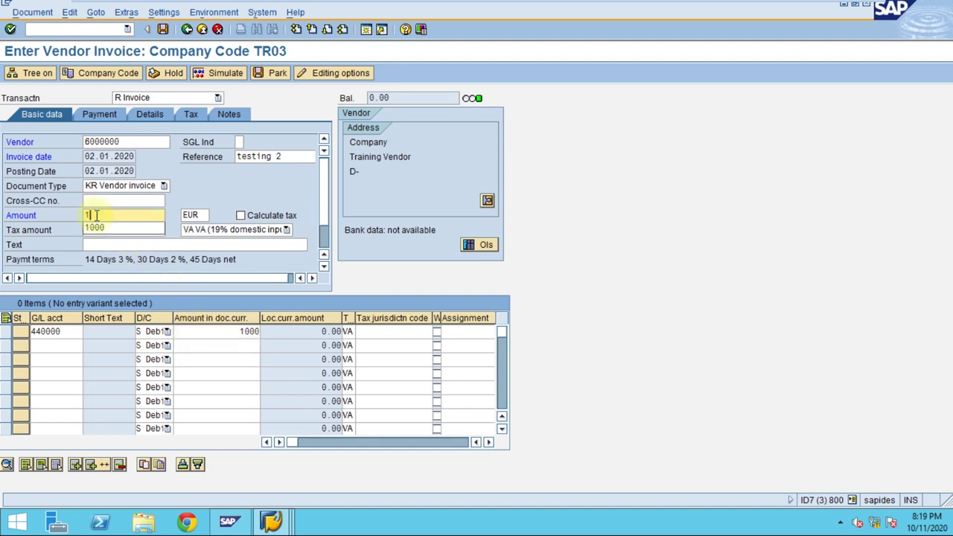
text(00)
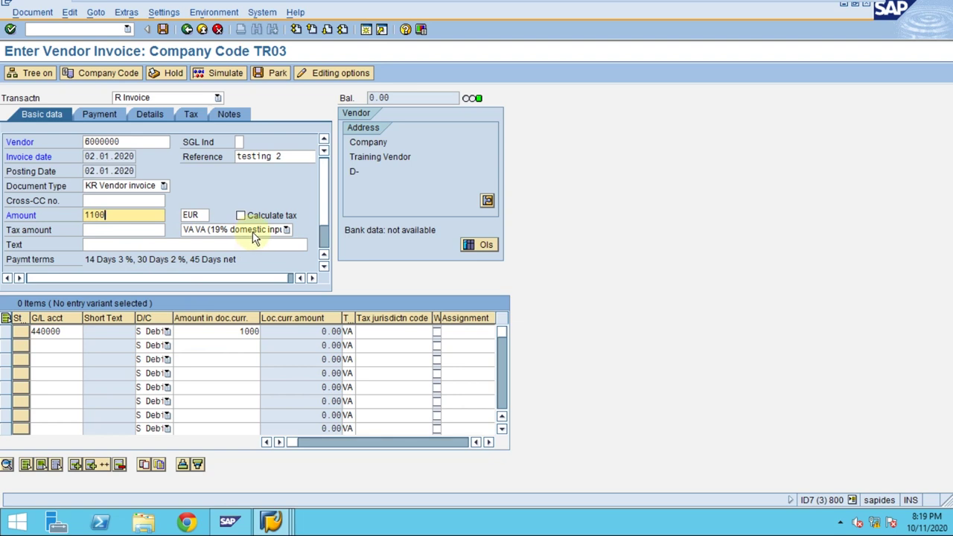
click(253, 234)
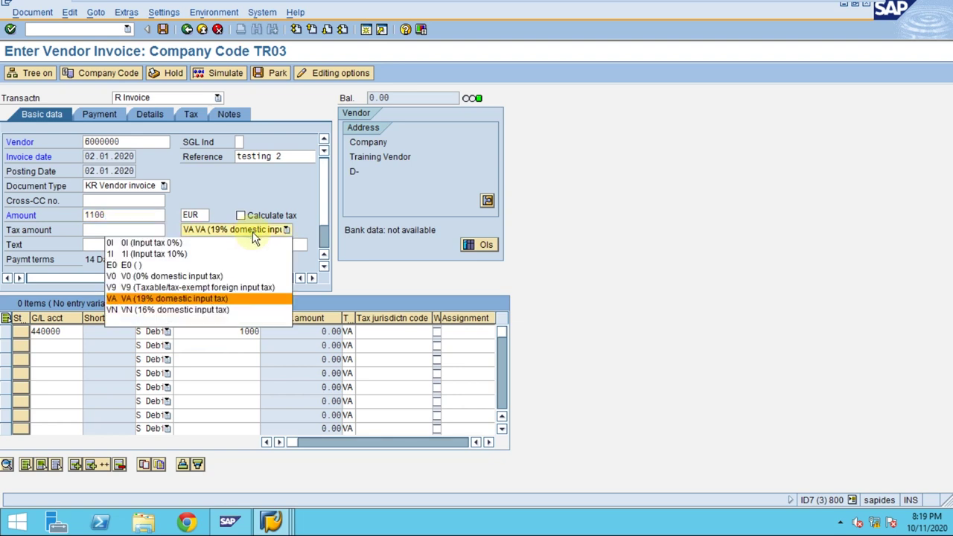
click(171, 313)
key(Return)
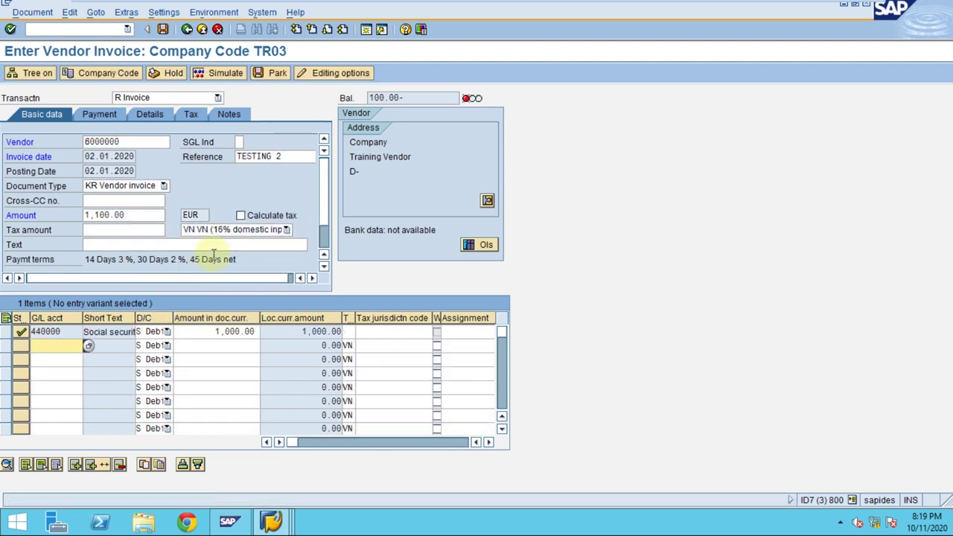
Step: Enable Calculate tax, replace the 440000 line's amount with *, and validate the entries past the warning
click(240, 216)
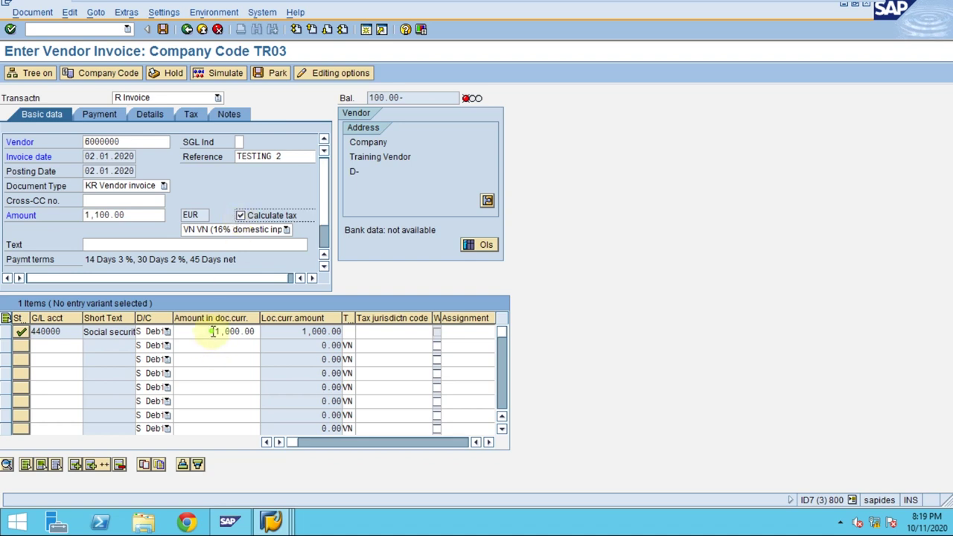
drag(212, 332, 273, 320)
key(Delete)
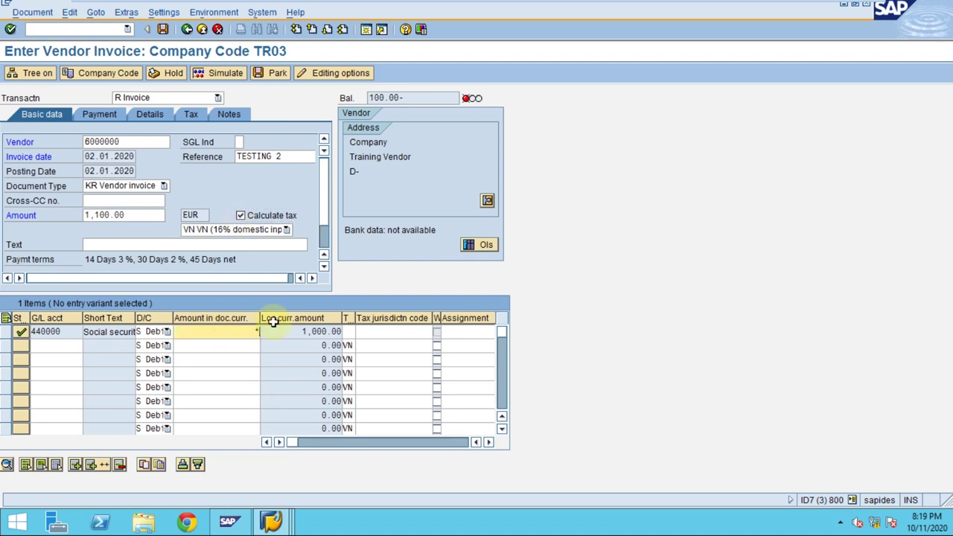
click(352, 331)
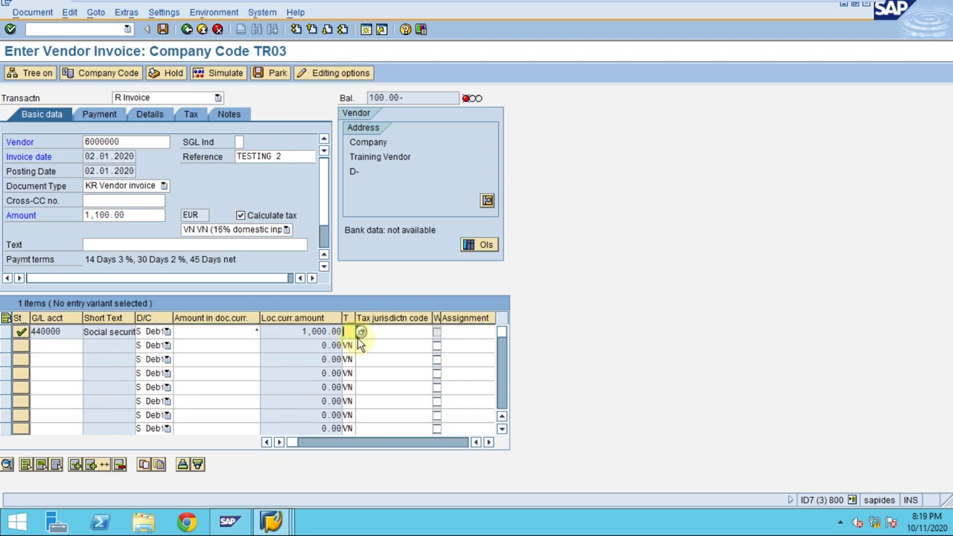
key(Return)
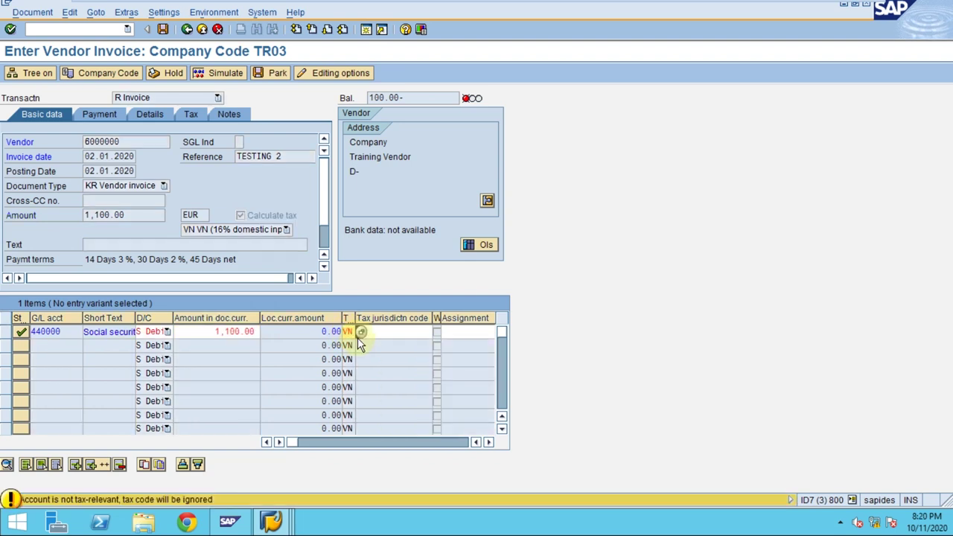
key(Return)
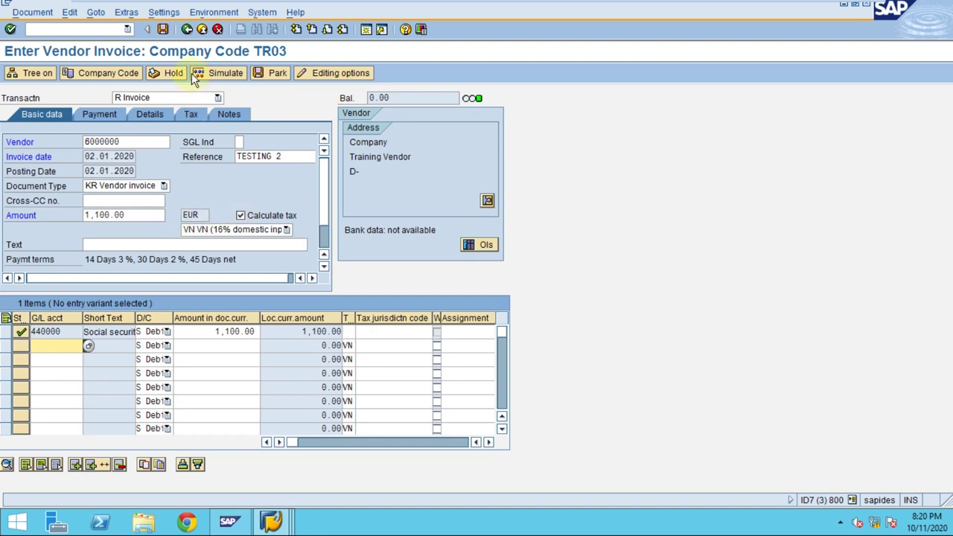
Step: Simulate the invoice posting to review its line items, and return to the invoice entry
click(216, 73)
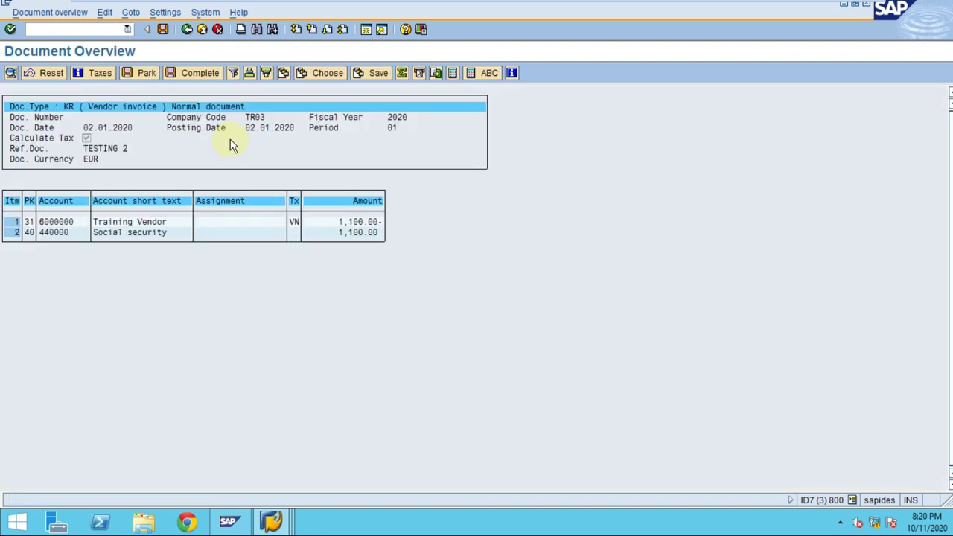
click(186, 29)
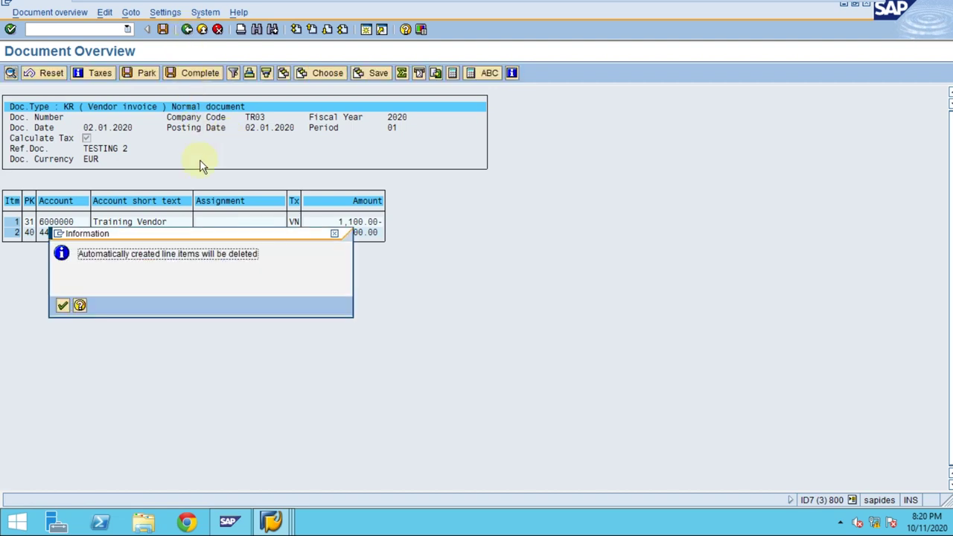
click(64, 305)
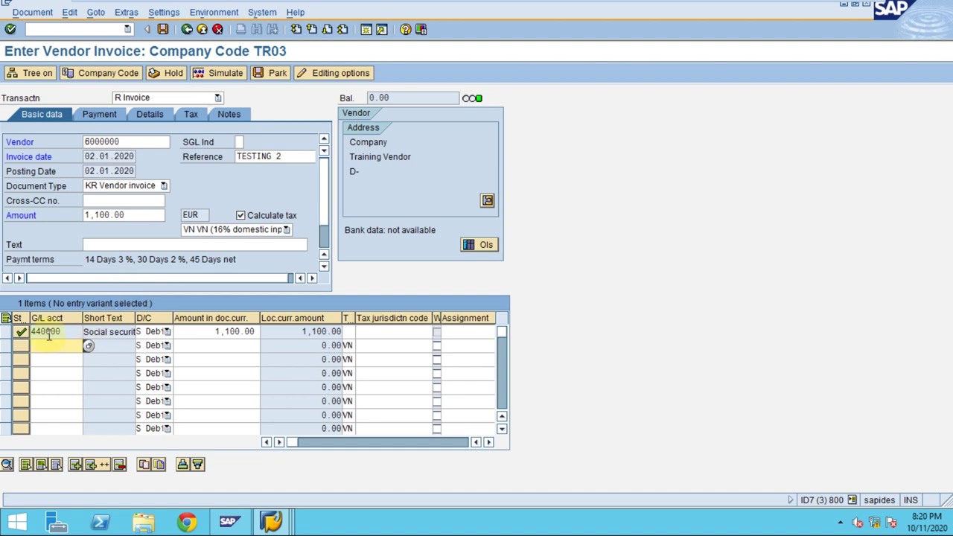
Step: Open the details of the 440000 line item and select its G/L account number
click(49, 333)
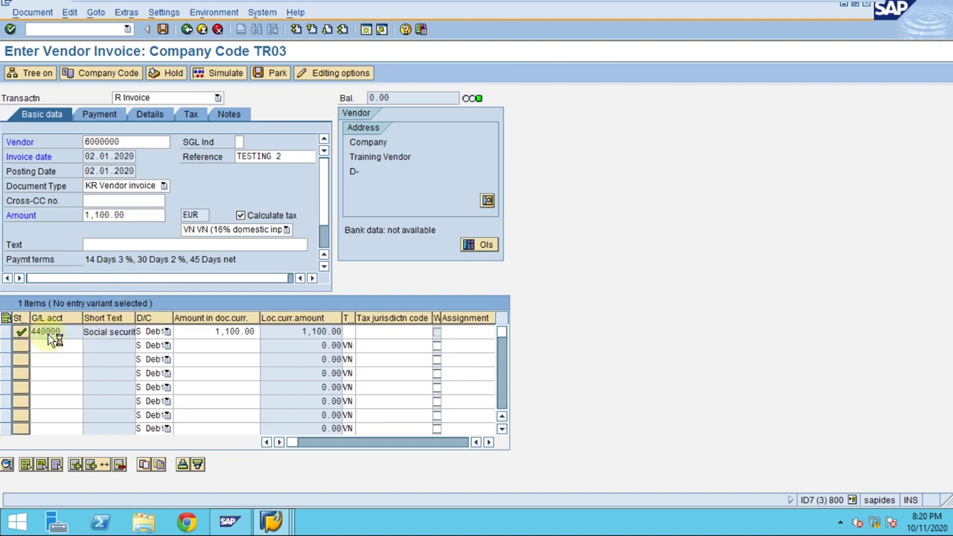
click(218, 335)
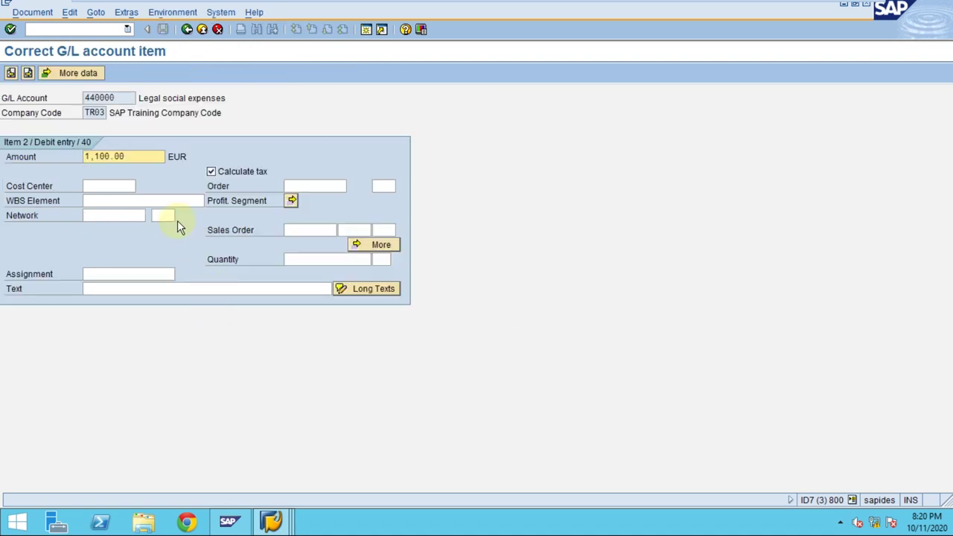
double_click(104, 98)
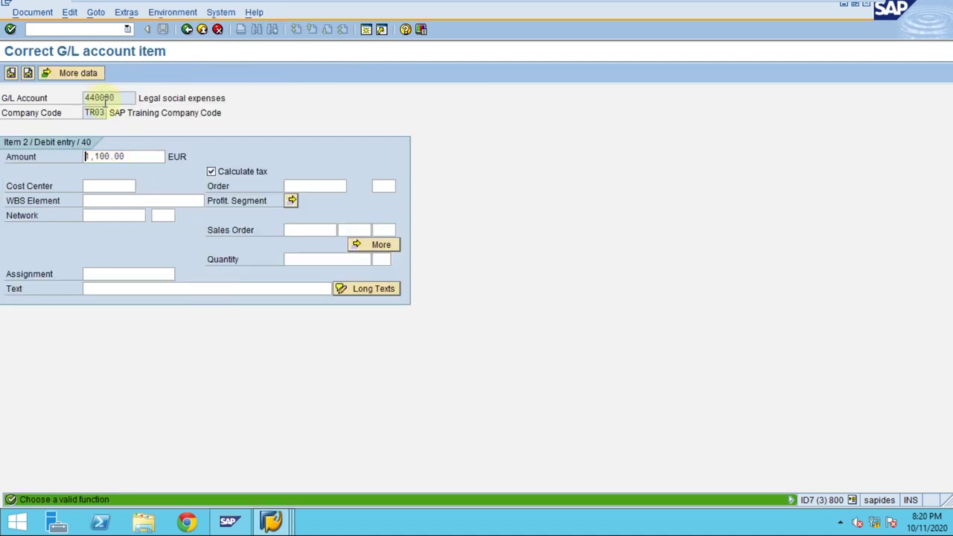
double_click(106, 99)
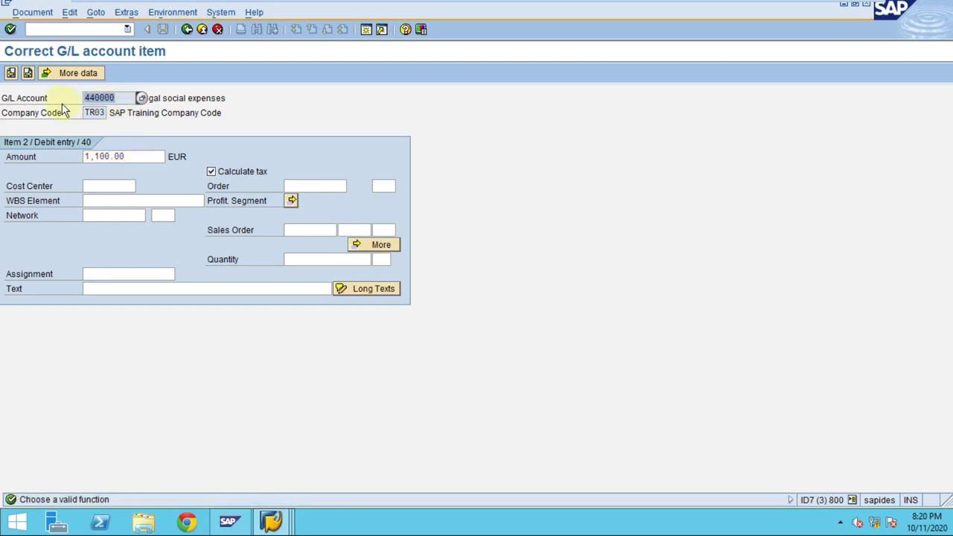
Step: Start transaction FS00 in a new session and open G/L account 440000 in company code TR03 for changing
click(369, 30)
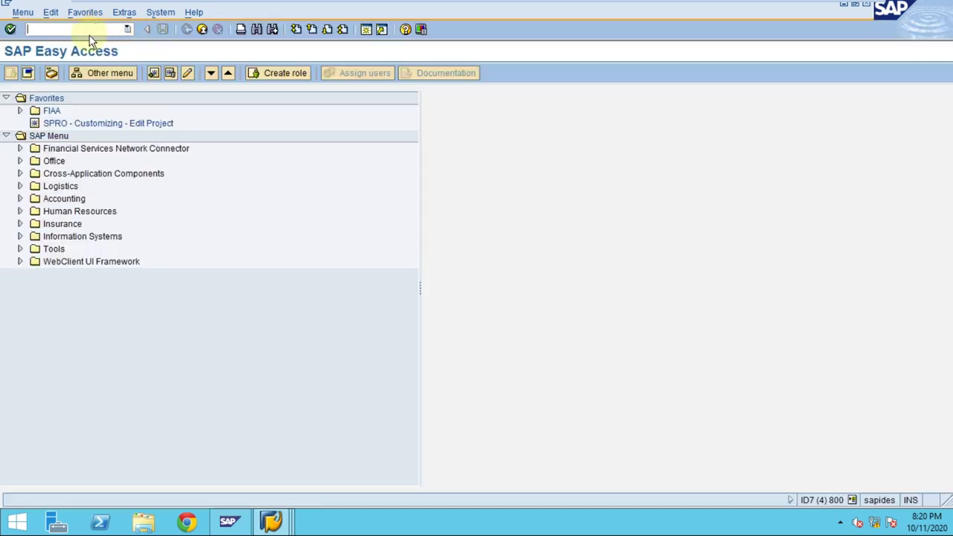
text(fs00)
key(Return)
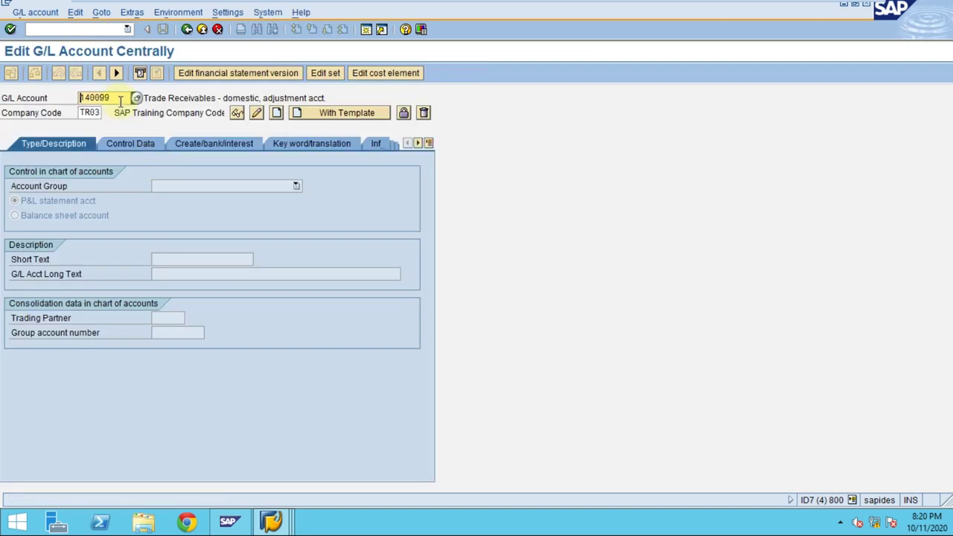
drag(110, 97, 50, 97)
text(440000)
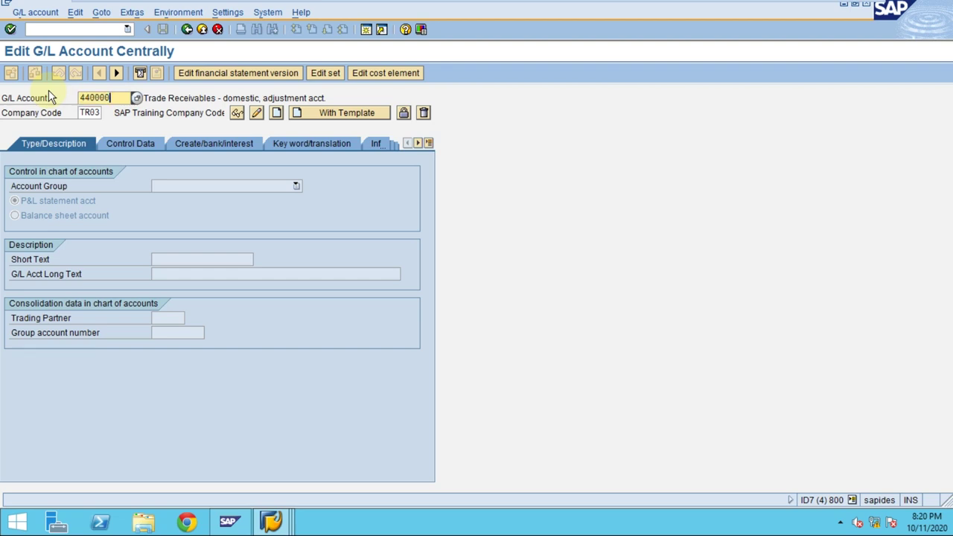
click(256, 113)
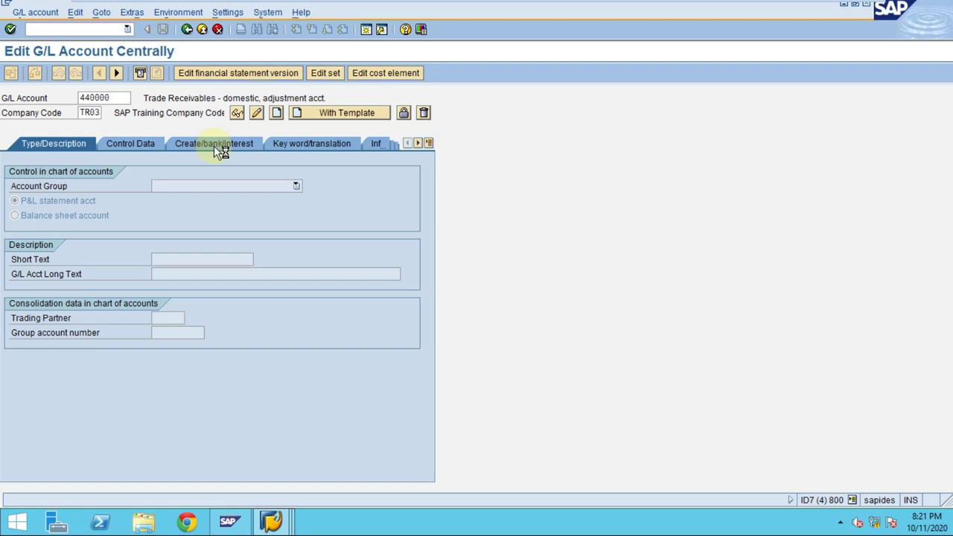
Step: In the account's control data, set the tax category to - (Only input tax allowed) and enable Posting without tax allowed
click(123, 143)
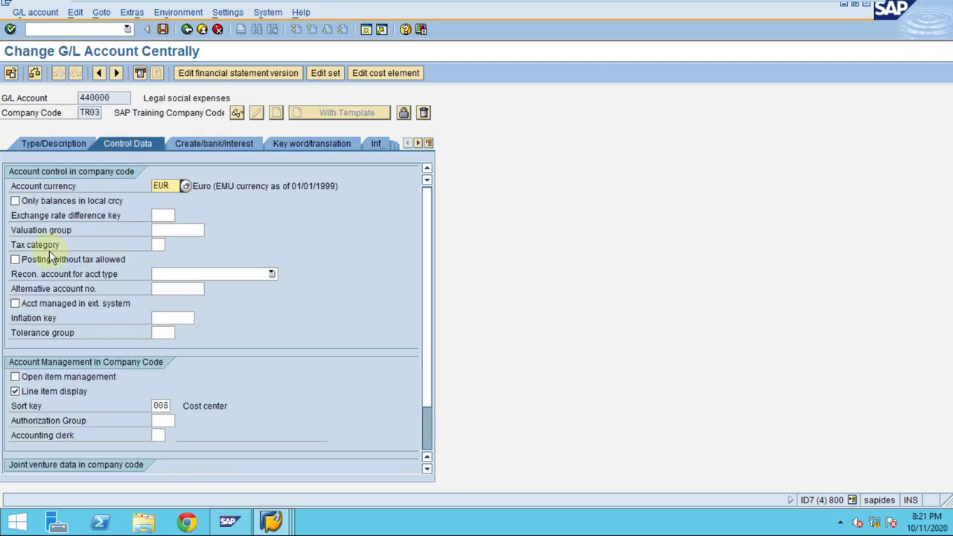
click(163, 243)
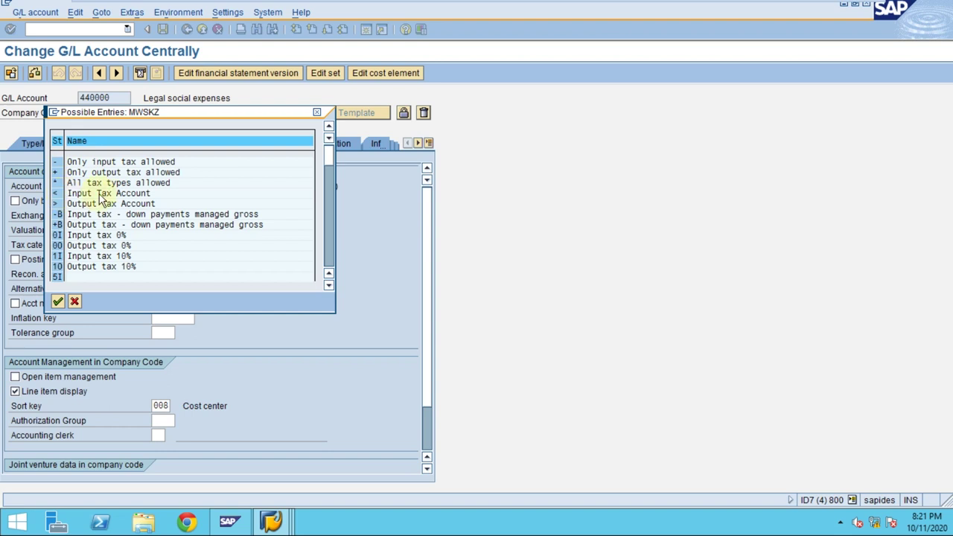
double_click(57, 169)
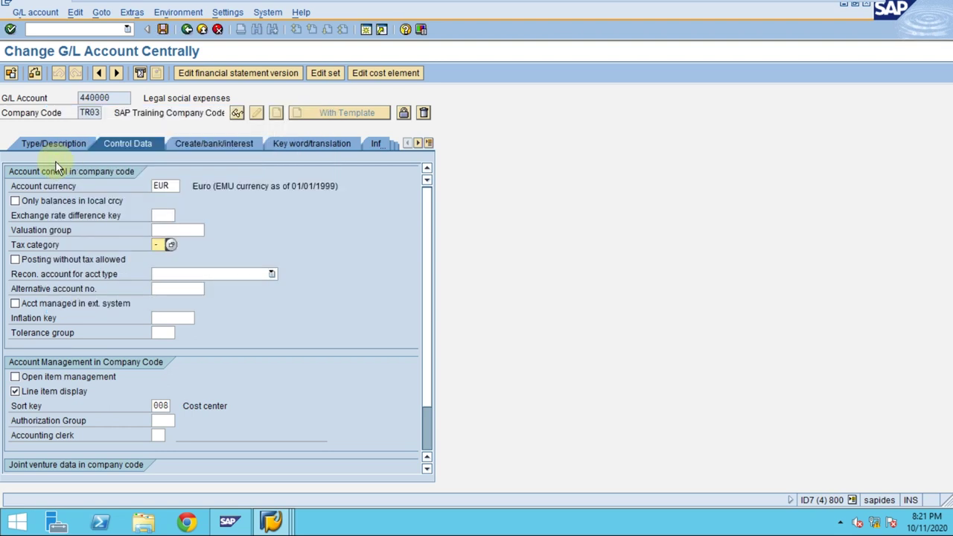
click(44, 260)
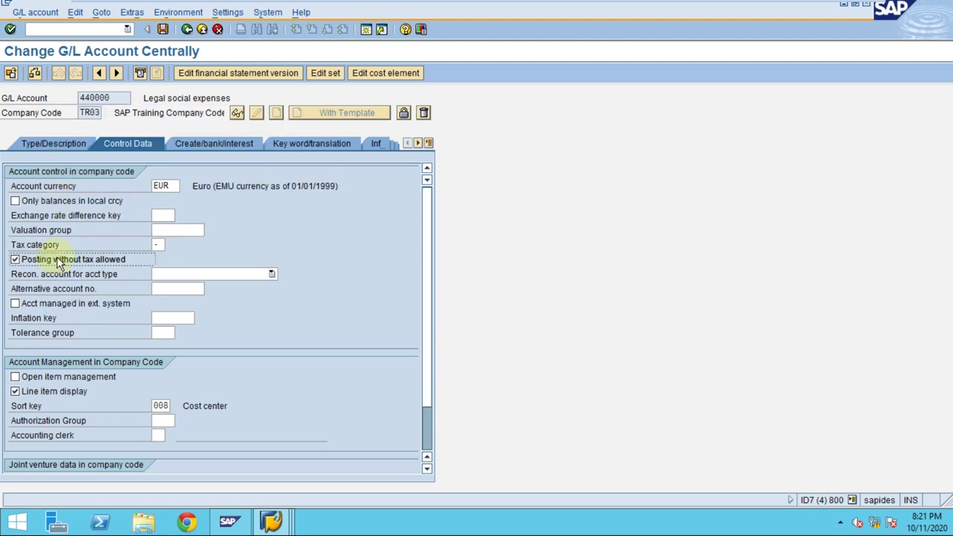
Step: Save the changed G/L account, accepting the warnings, and end this session to return to the invoice item
click(164, 27)
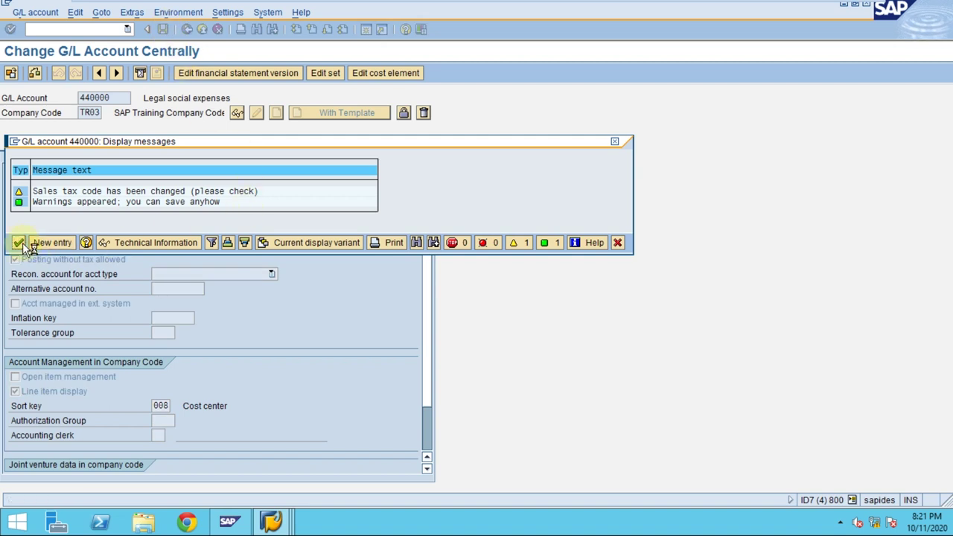
click(19, 243)
click(266, 12)
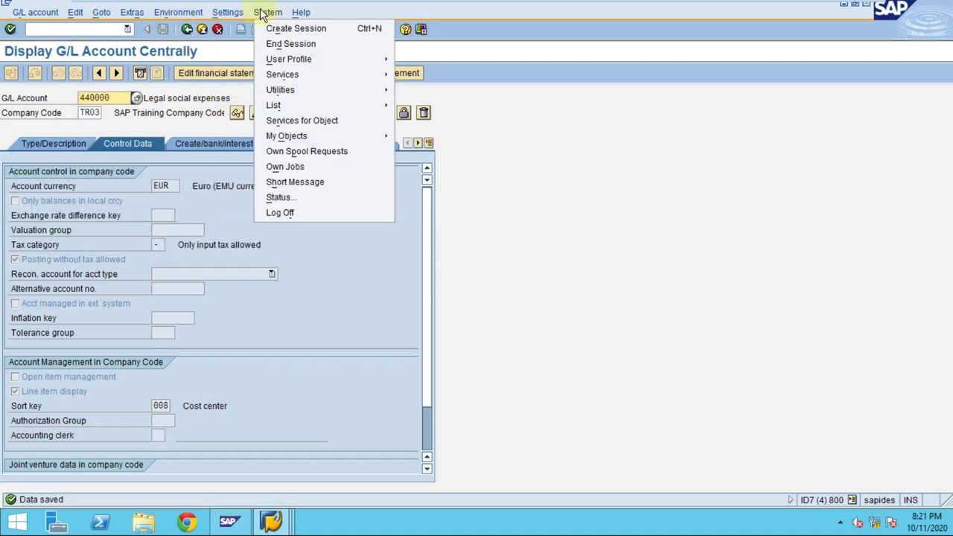
click(268, 39)
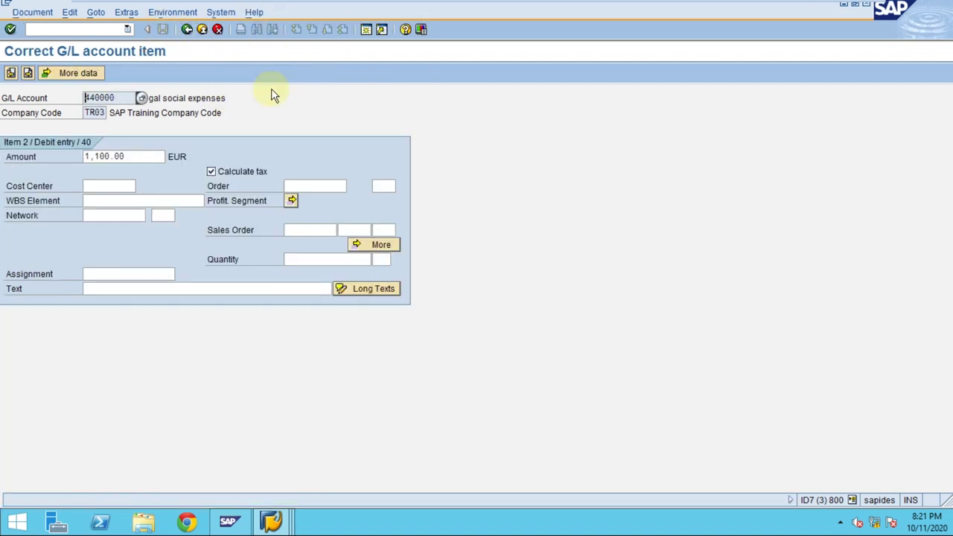
Step: Exit the open invoice item, discarding its data, and start a fresh FB60 vendor invoice
click(201, 33)
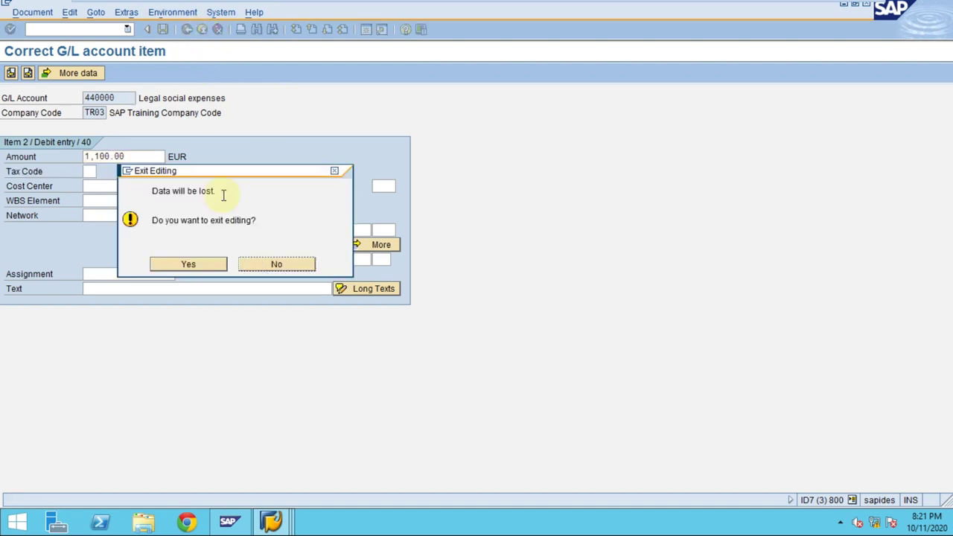
click(204, 267)
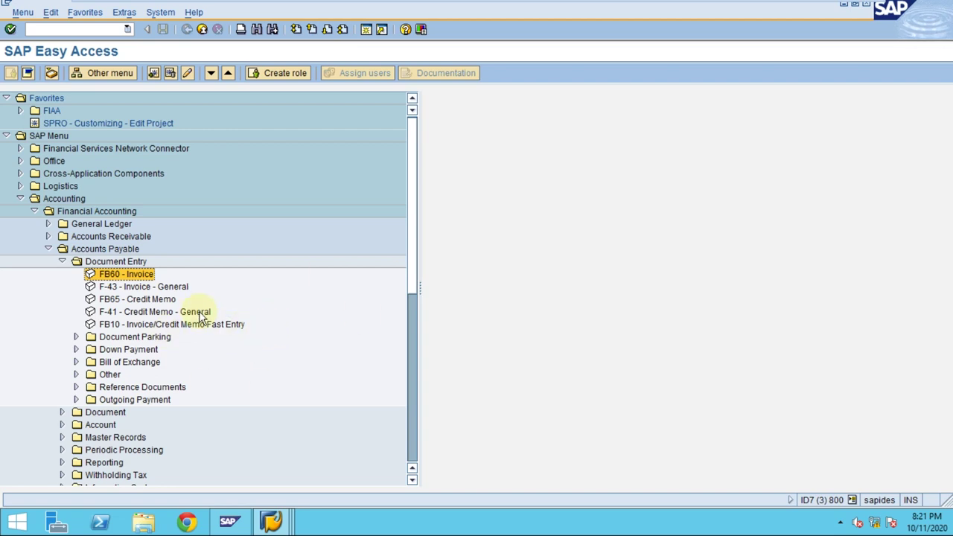
double_click(128, 279)
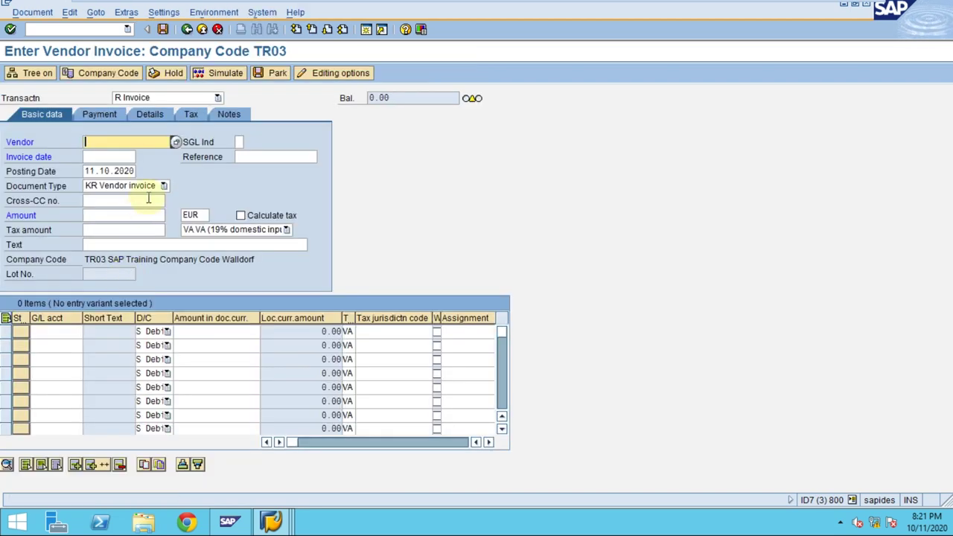
Step: Fill in the vendor number, invoice date 02012020, reference "testing 2" and posting date 02.01.2020 in the invoice's basic data
click(131, 141)
click(125, 155)
click(127, 157)
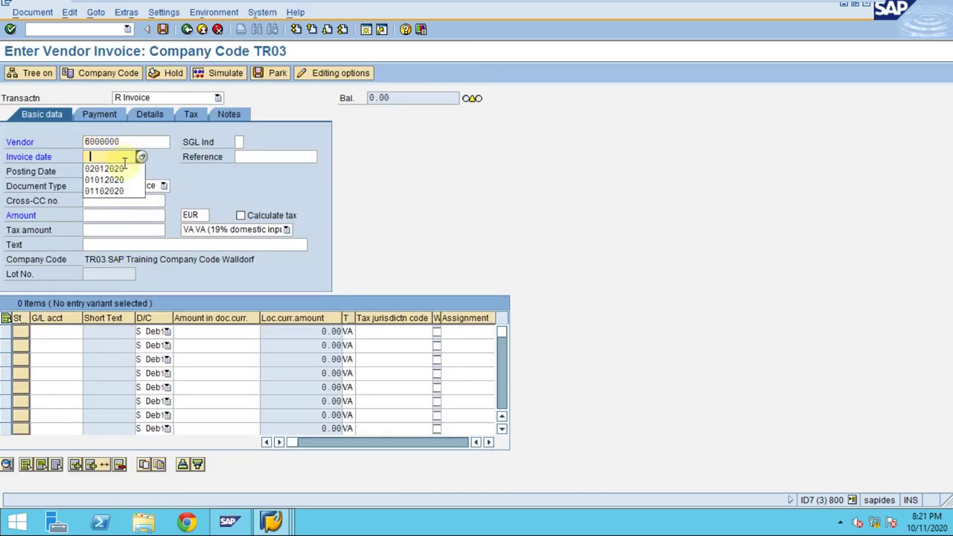
click(125, 165)
key(Tab)
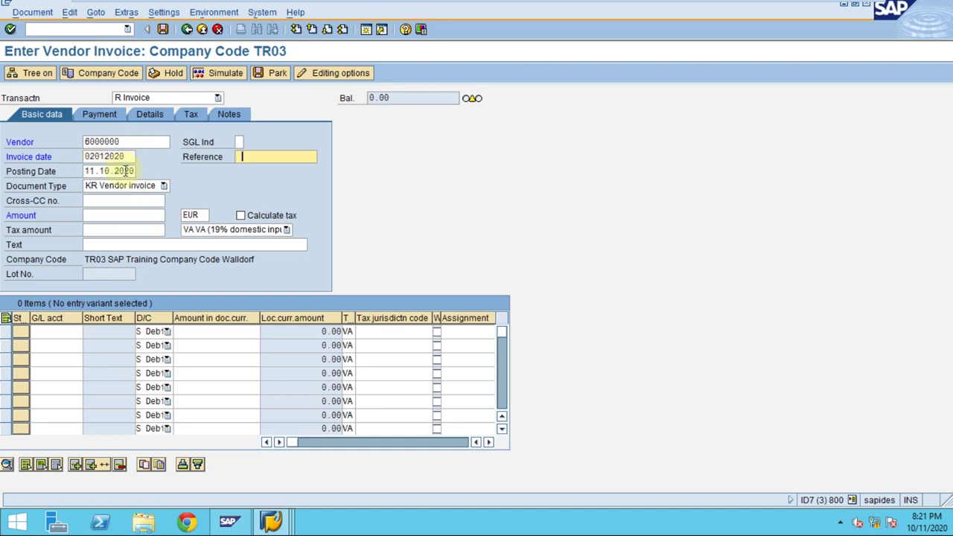
click(275, 157)
click(253, 171)
key(Tab)
key(Delete)
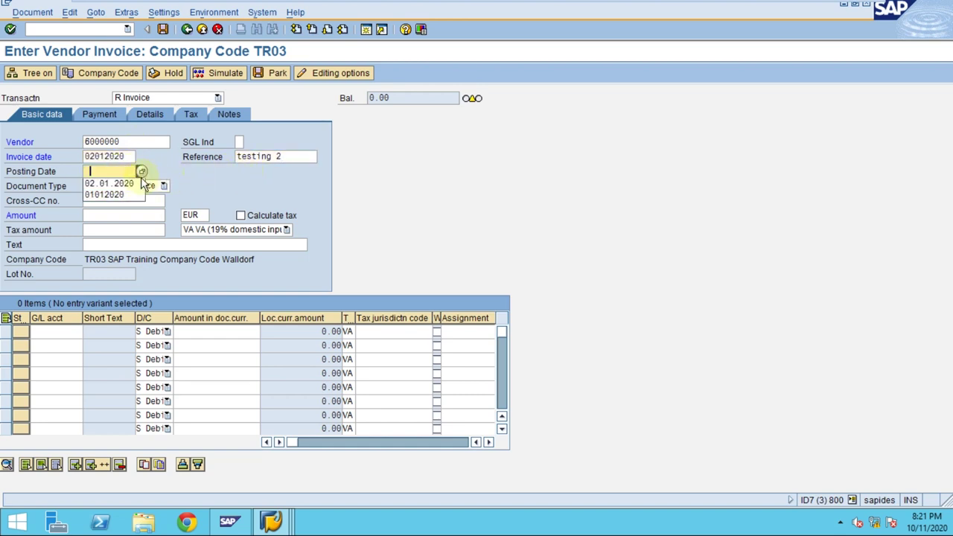
click(122, 183)
Step: Set the invoice amount to 1100 EUR and enter G/L account 440000 in the first line item
click(114, 216)
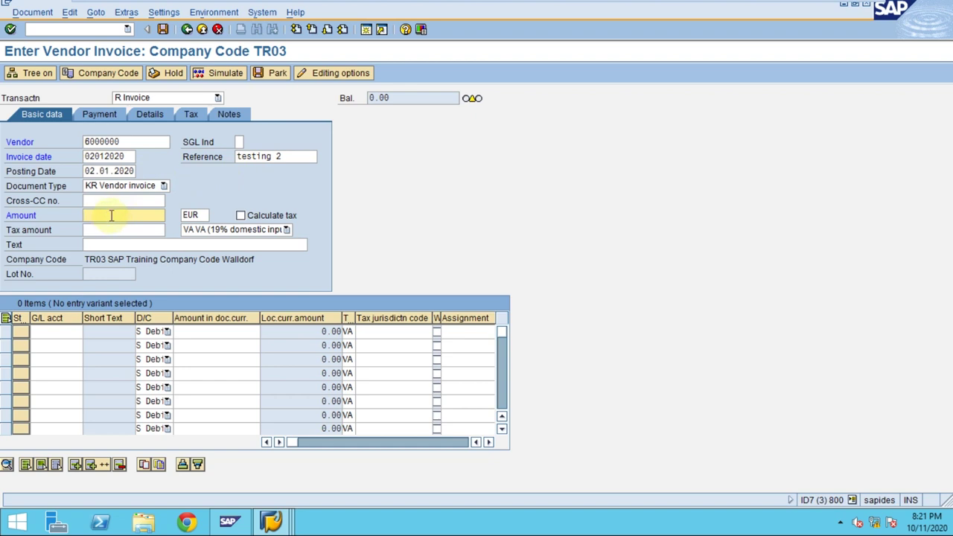
key(Delete)
click(111, 224)
click(48, 335)
key(Delete)
click(47, 345)
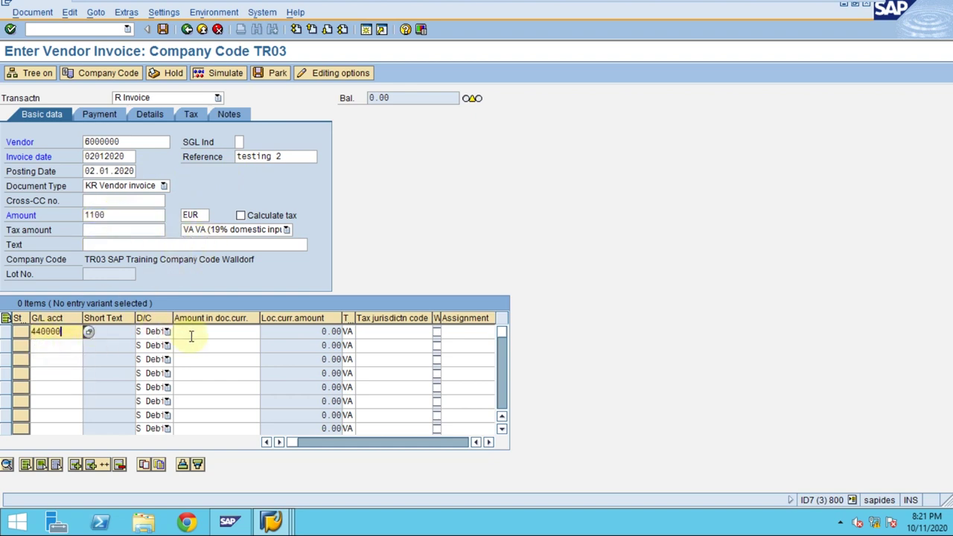
Step: Set the invoice's tax code to VN (16% domestic input tax) and enable Calculate tax
click(235, 230)
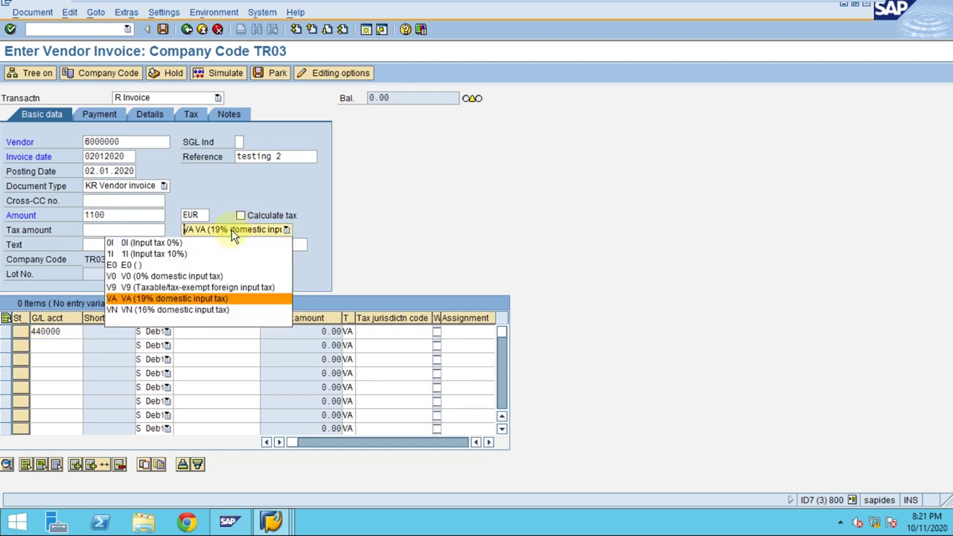
click(190, 309)
key(Return)
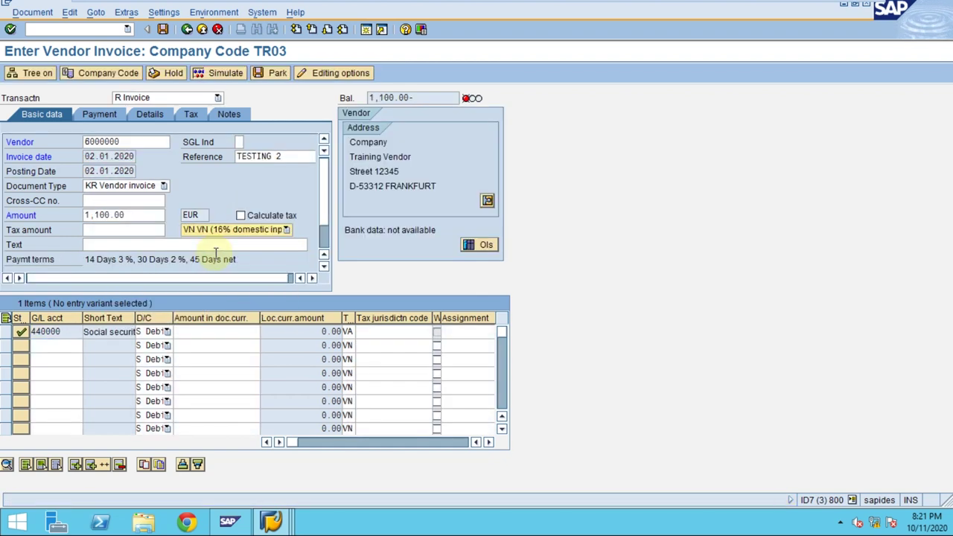
click(240, 215)
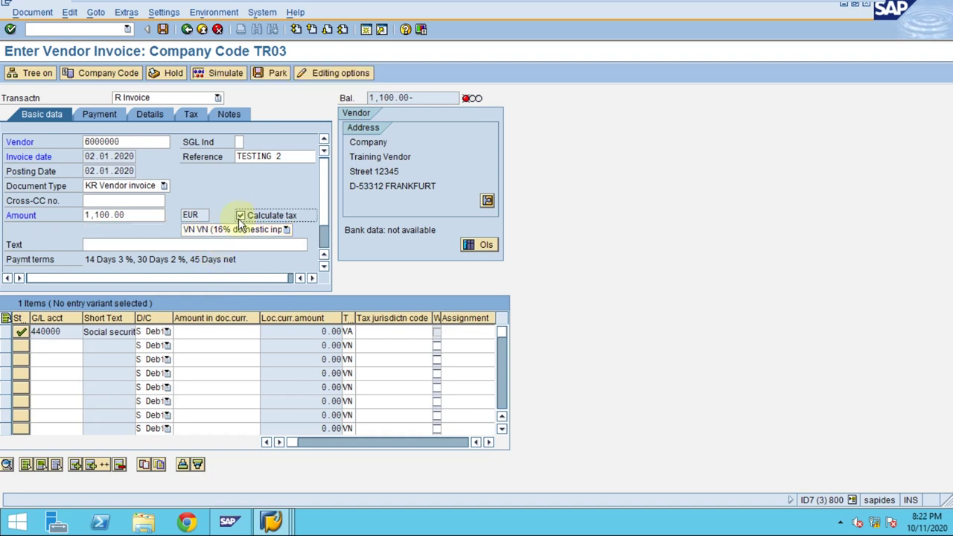
Step: Enter * as the amount of the 440000 line item so it takes over the full invoice amount
click(230, 332)
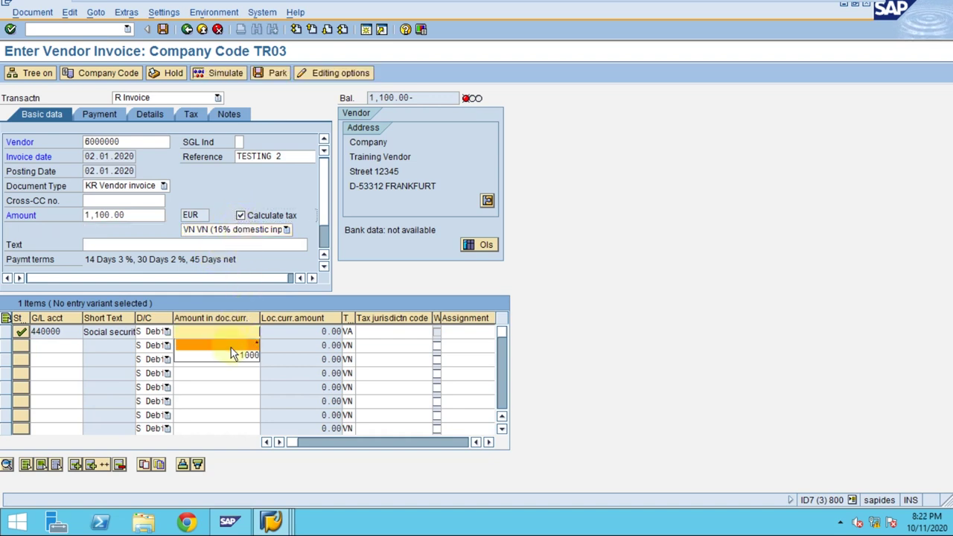
key(Escape)
text(*)
key(Return)
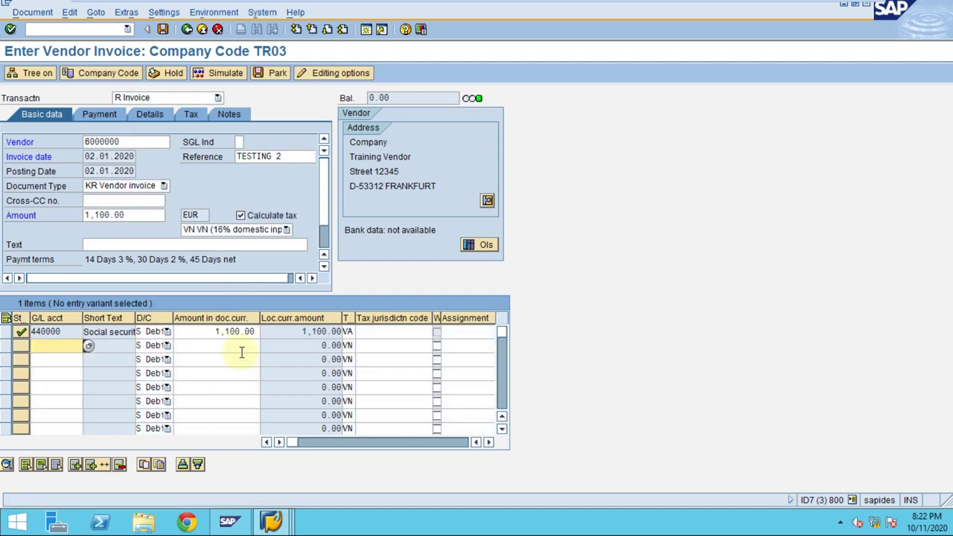
Step: Check the tax amount and tax code in the invoice's tax data and return to the basic data
click(195, 115)
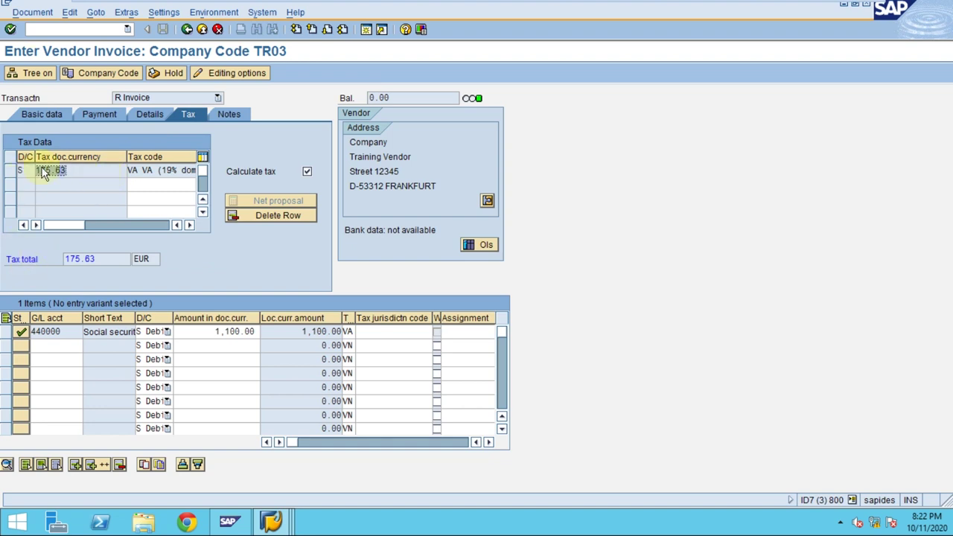
click(49, 117)
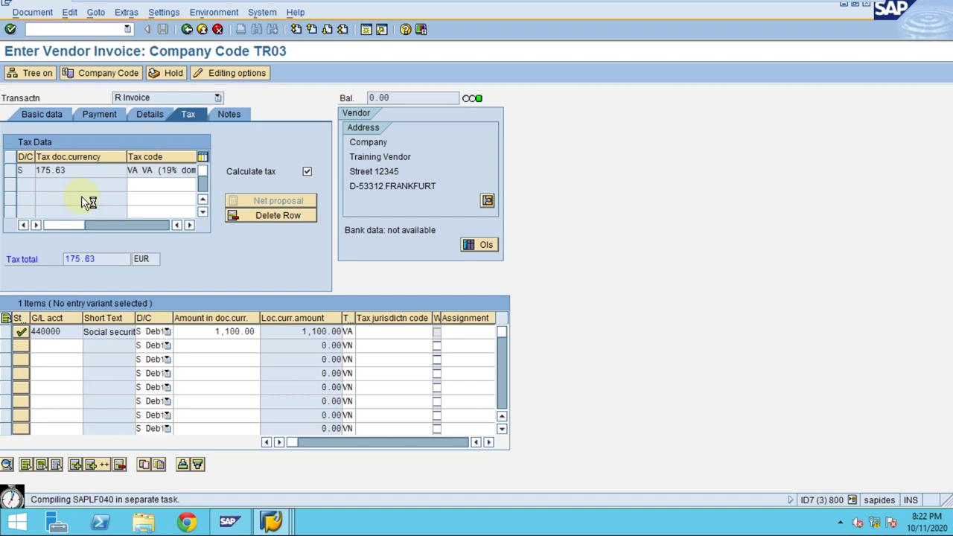
click(274, 524)
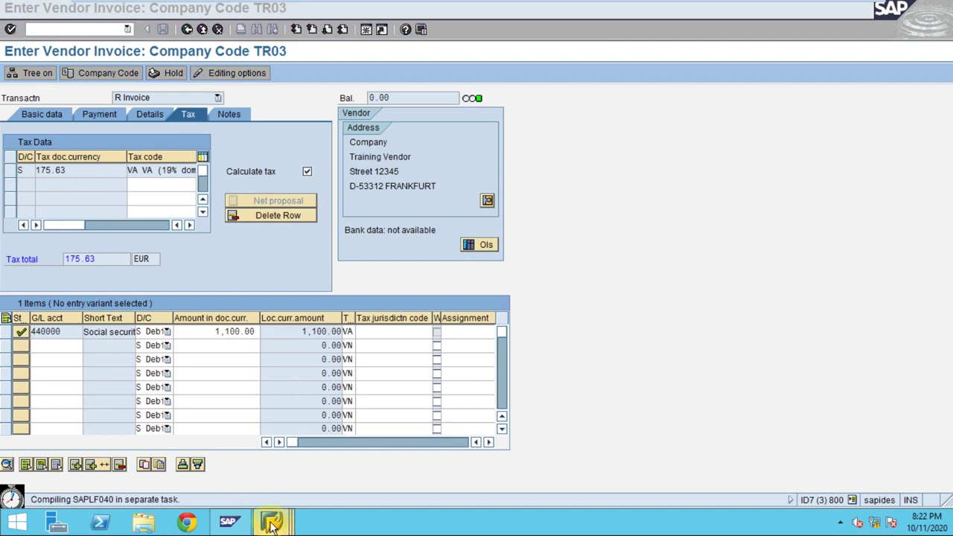
click(572, 240)
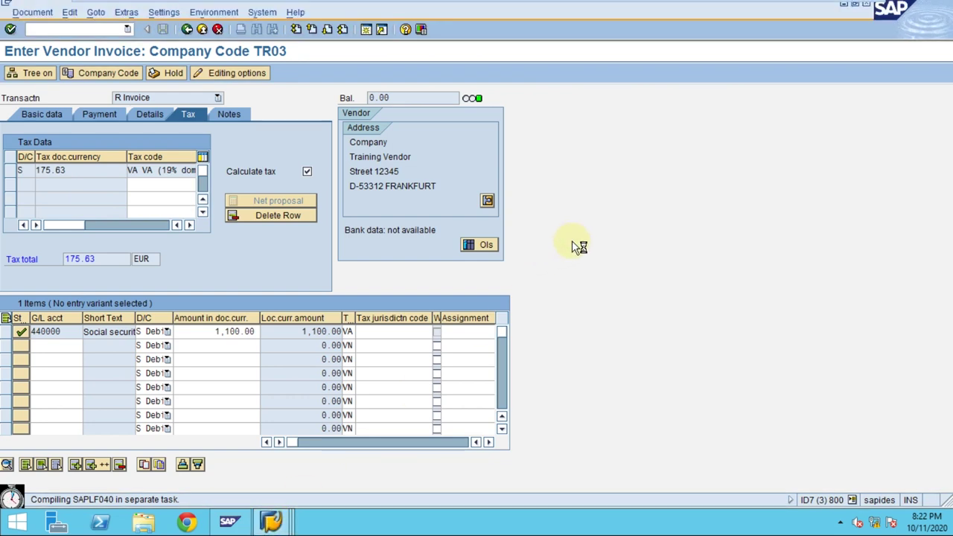
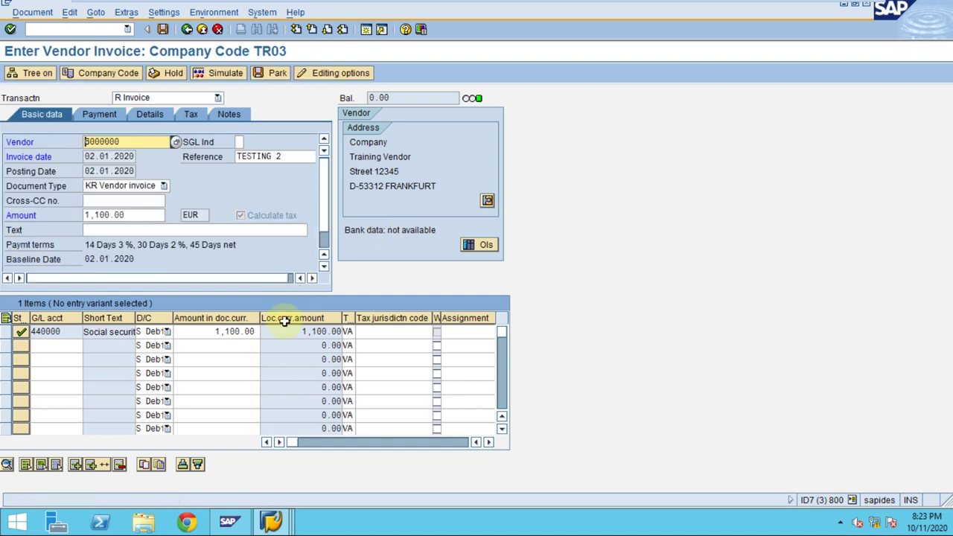
Step: Try to simulate the invoice posting twice, checking the tax code of the 440000 line item in between
click(226, 72)
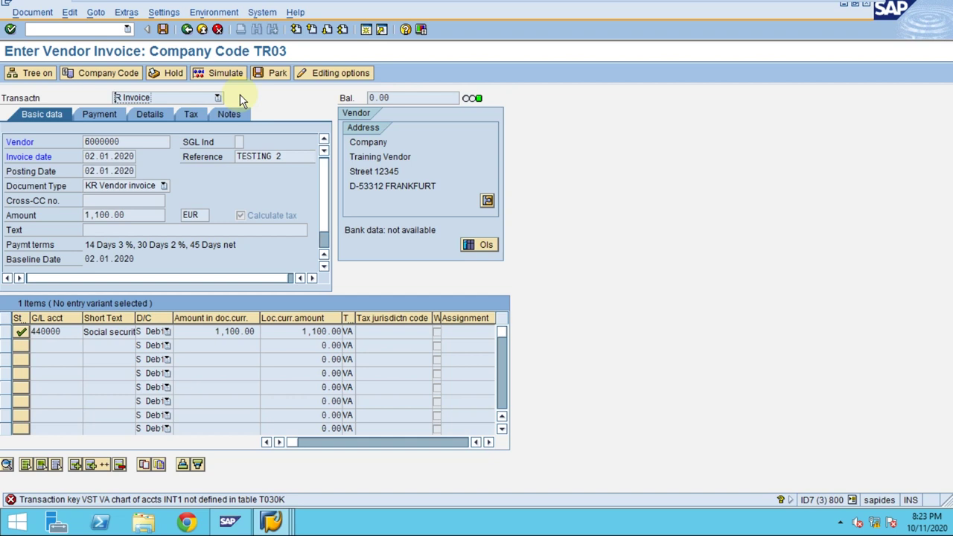
key(Return)
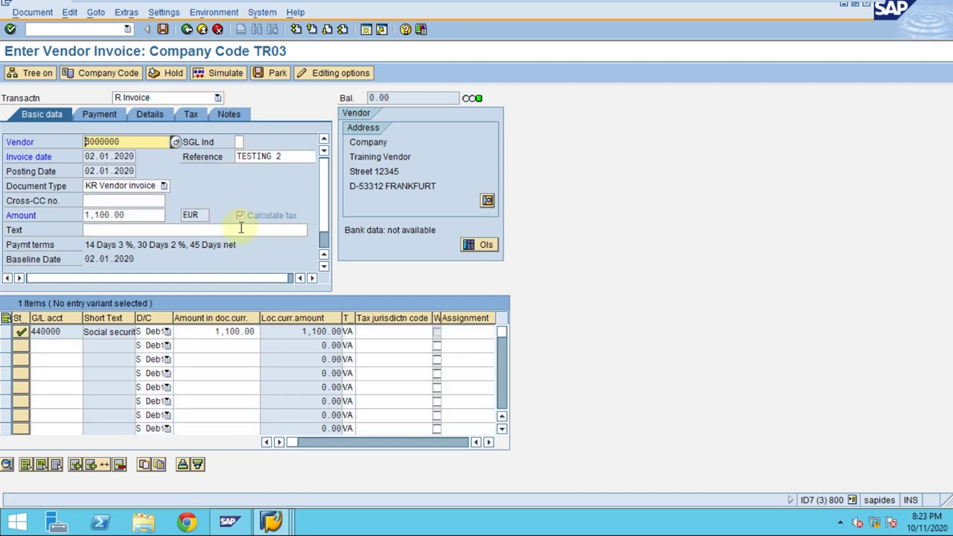
click(348, 331)
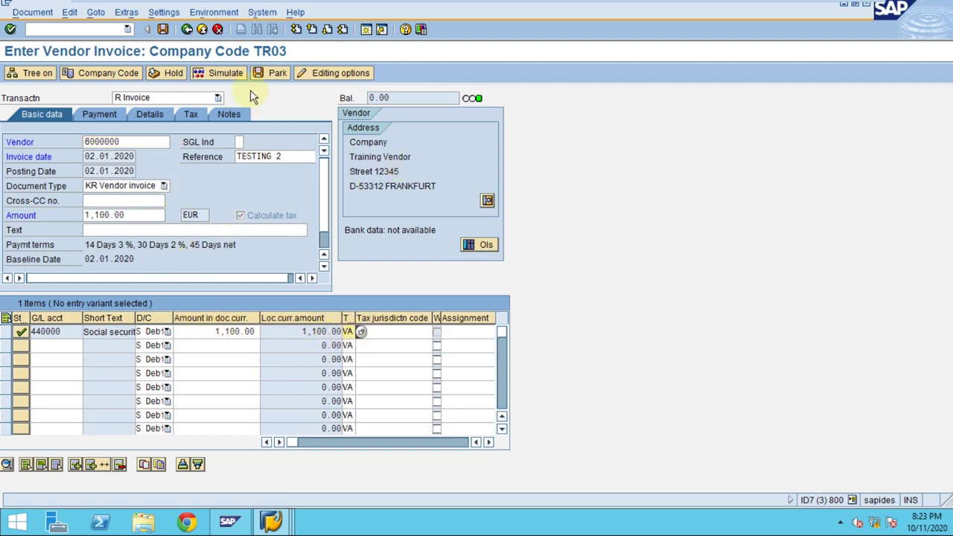
click(223, 72)
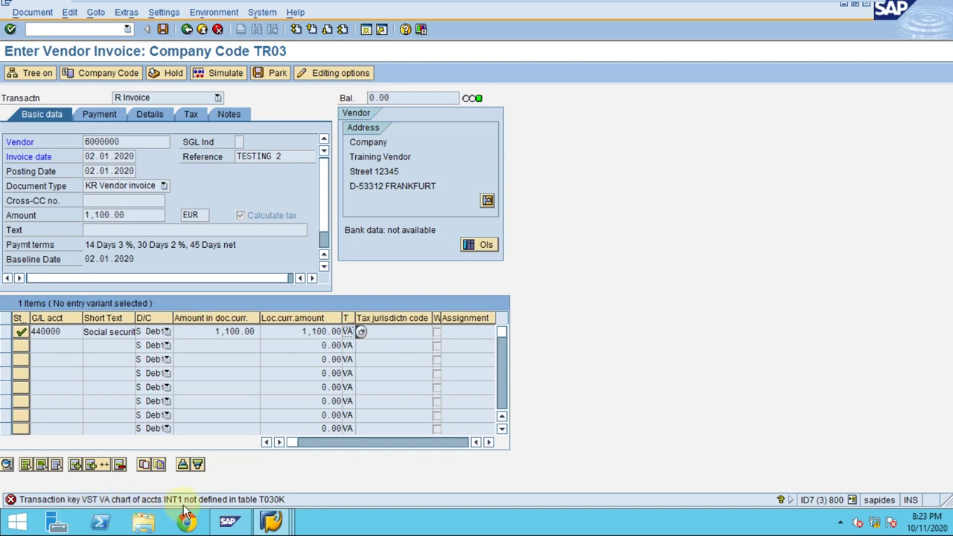
key(Return)
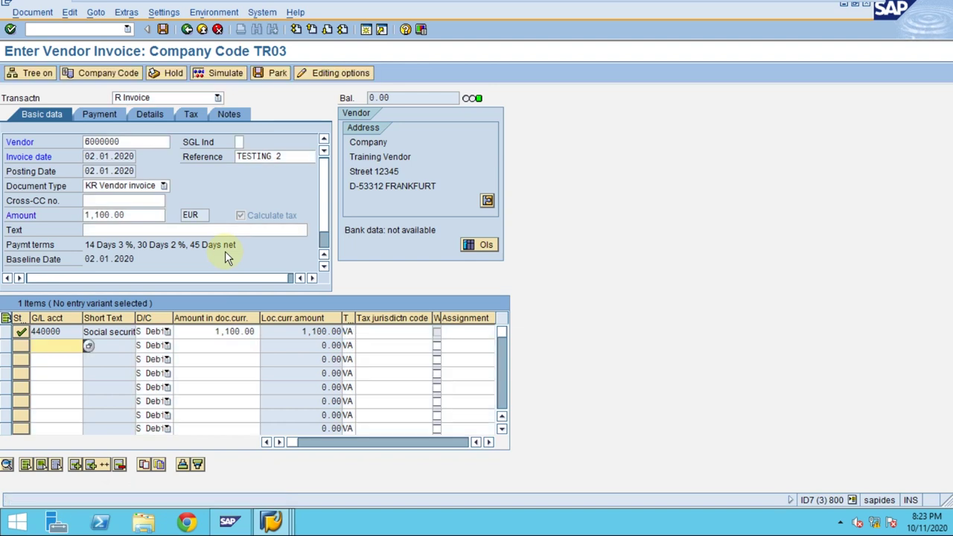
Step: In the invoice's tax data, turn off Calculate tax and delete the entry for the VA tax row
click(192, 120)
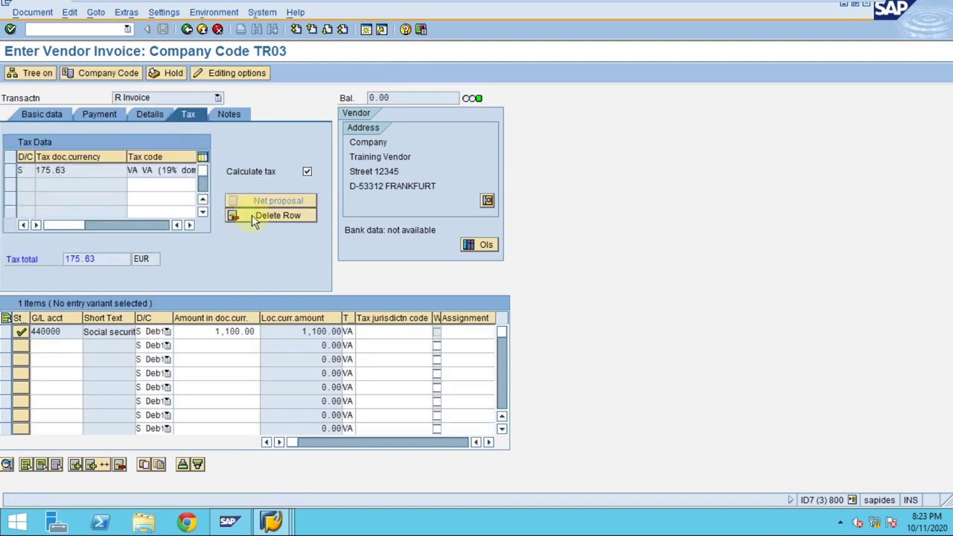
click(252, 215)
click(10, 170)
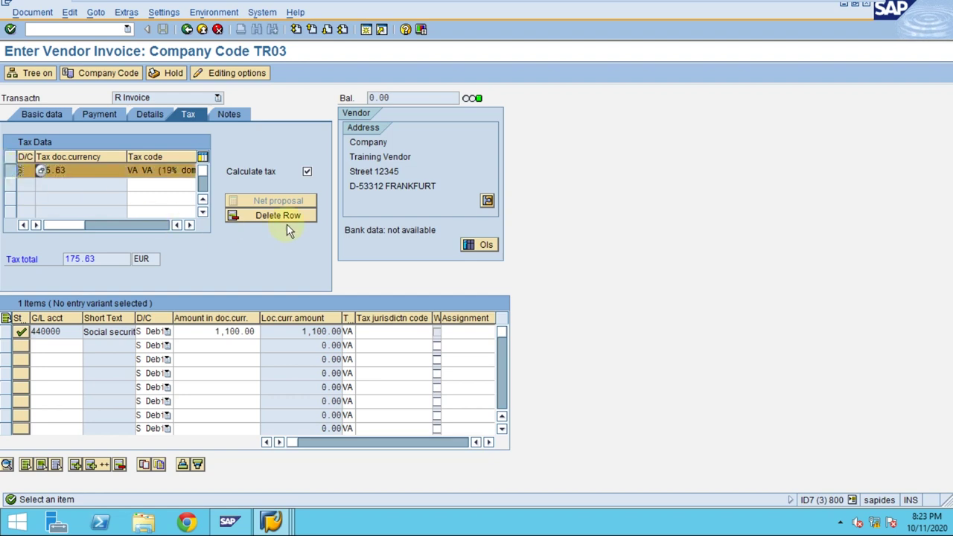
click(307, 171)
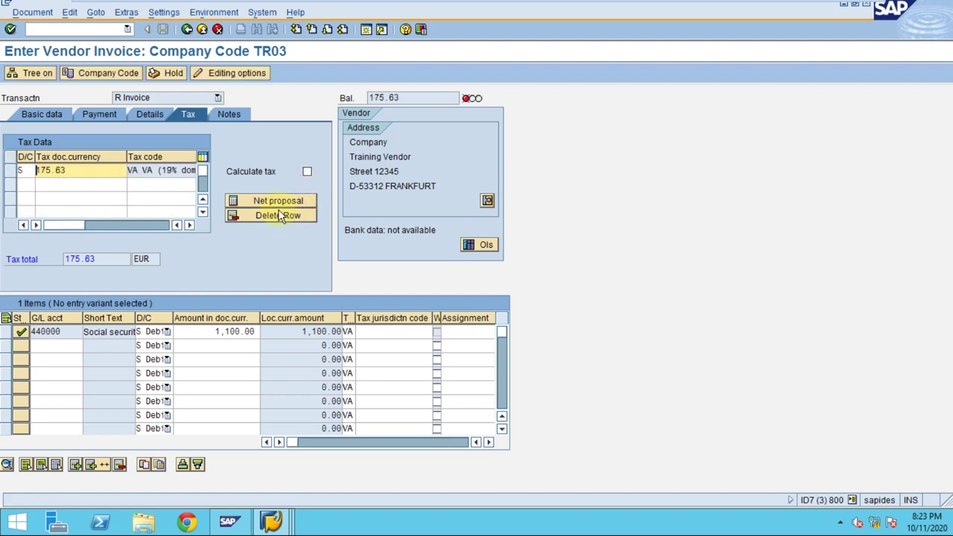
click(10, 171)
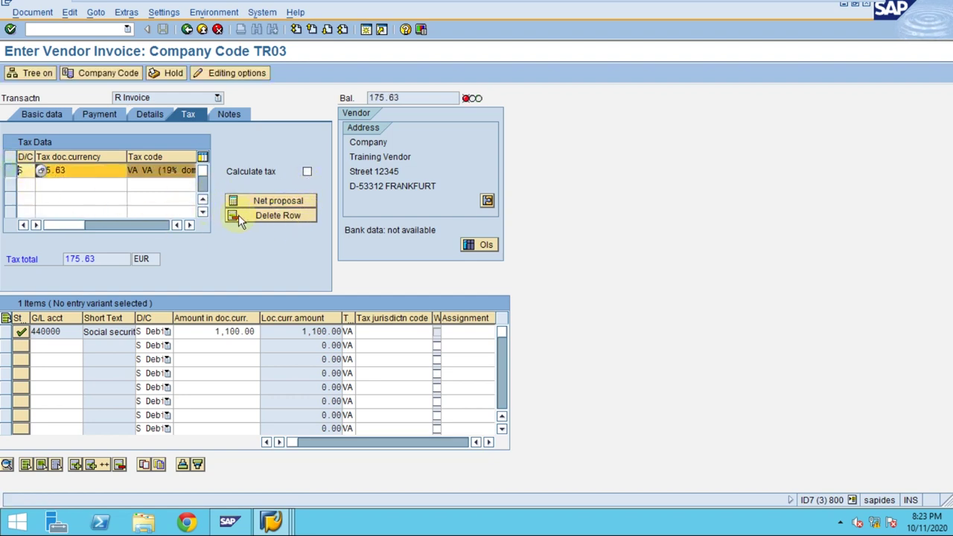
click(264, 215)
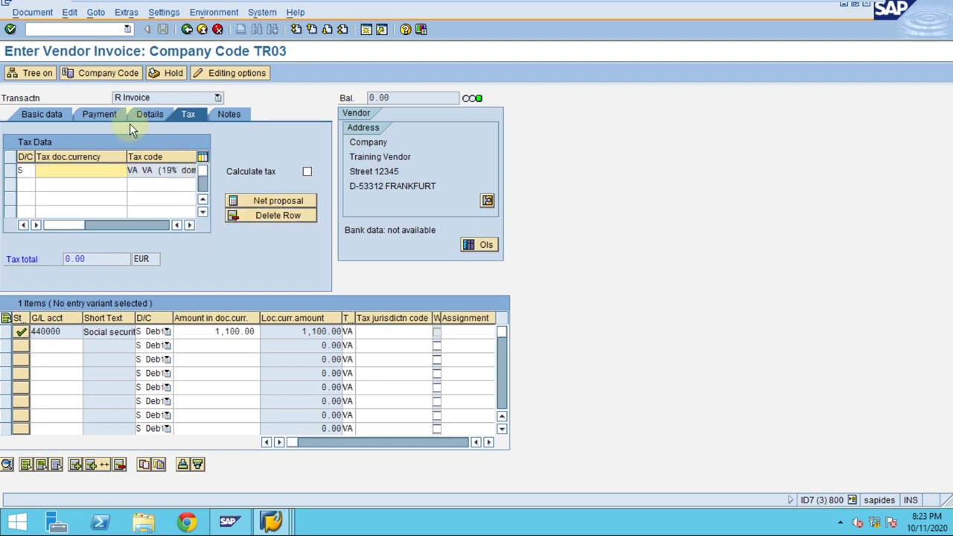
Step: Select tax code VA (19% domestic input tax) from the value list for the 440000 line item
click(58, 115)
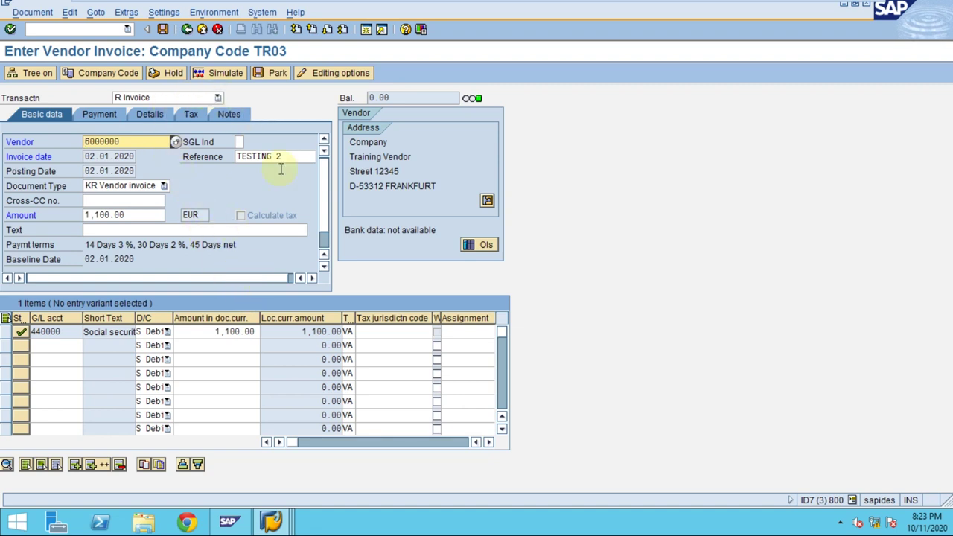
click(346, 333)
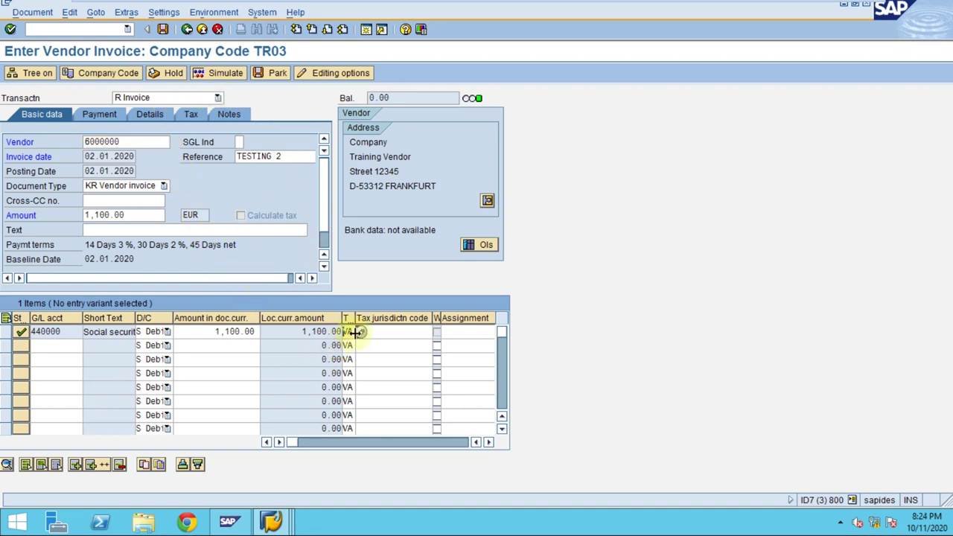
click(359, 333)
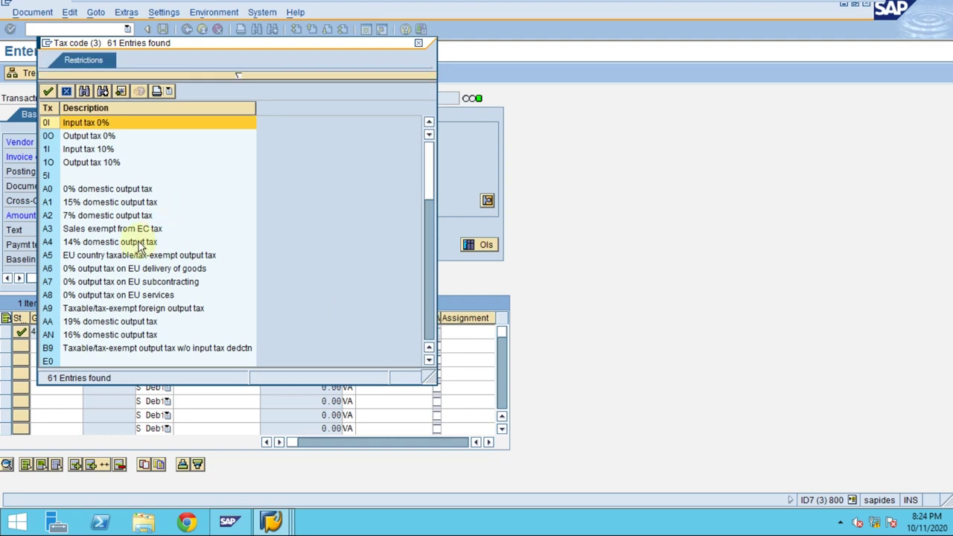
scroll(138, 246, down, 12)
scroll(138, 245, down, 3)
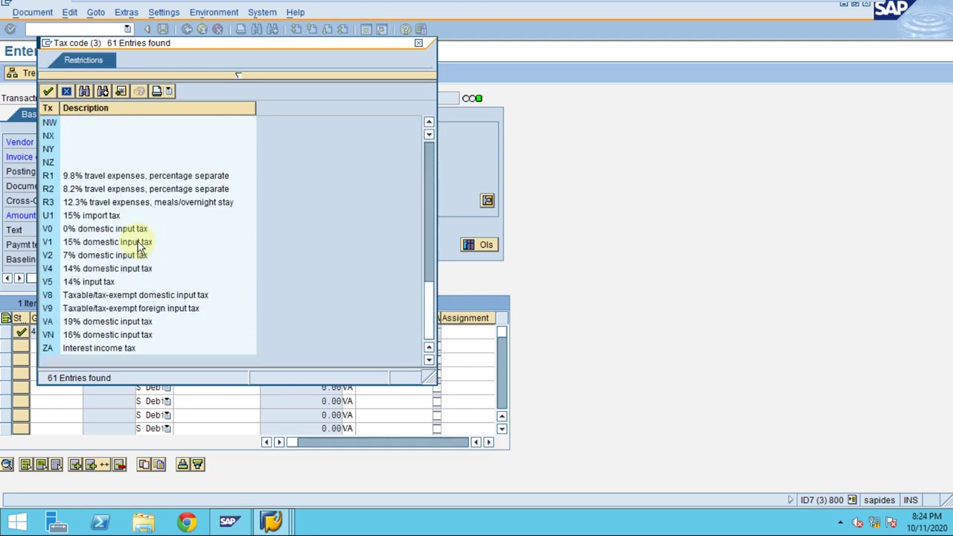
click(59, 321)
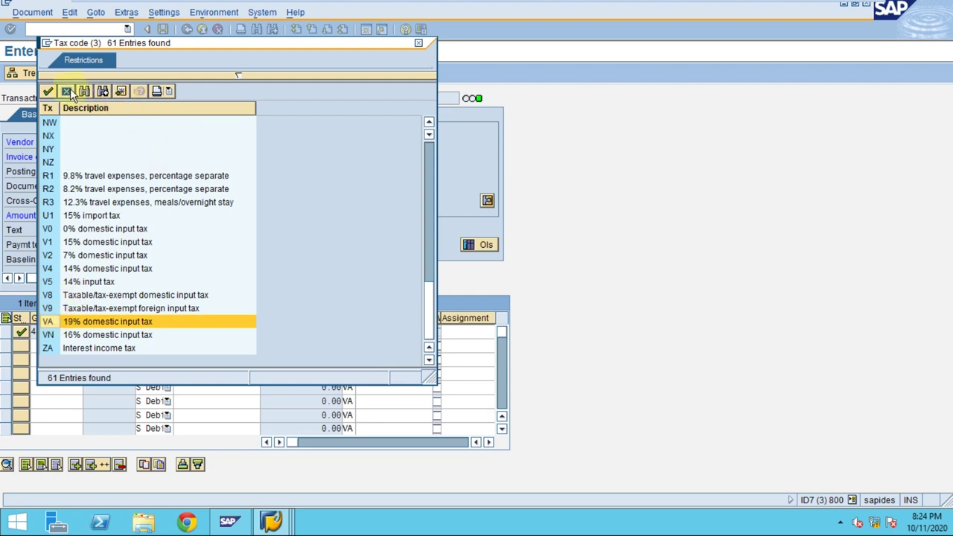
double_click(73, 324)
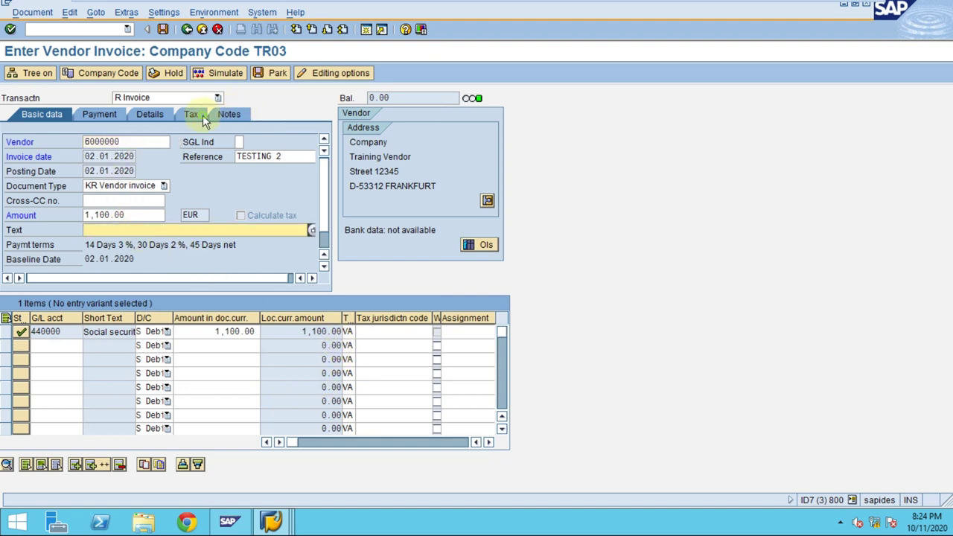
Step: Try calculating the tax for code VA (19% domestic input tax) in the invoice's tax data, and delete the calculated tax entry
click(192, 116)
click(155, 174)
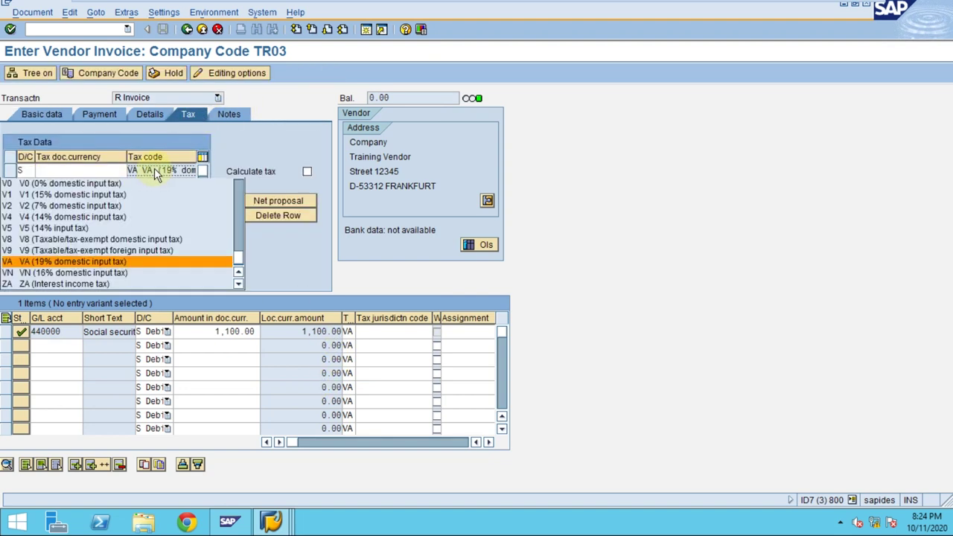
click(113, 261)
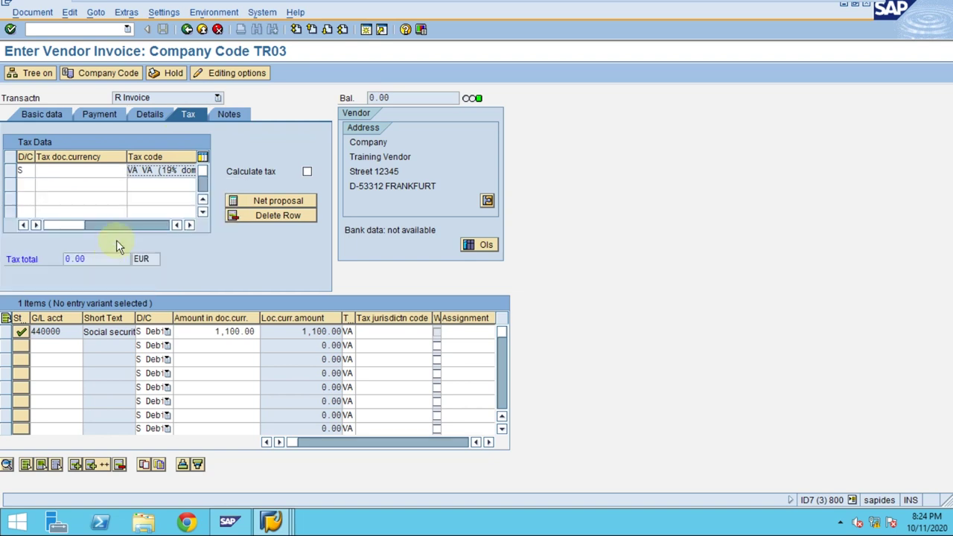
click(307, 173)
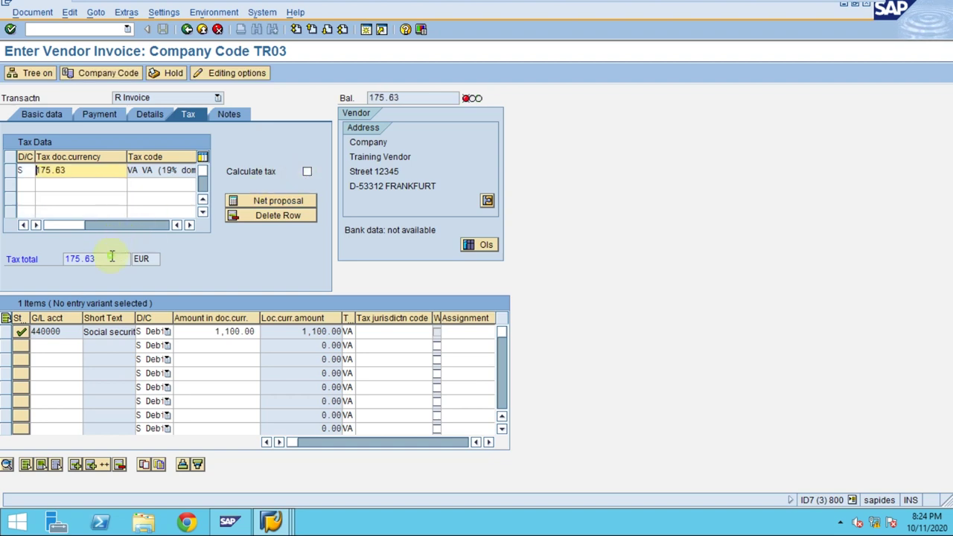
click(112, 257)
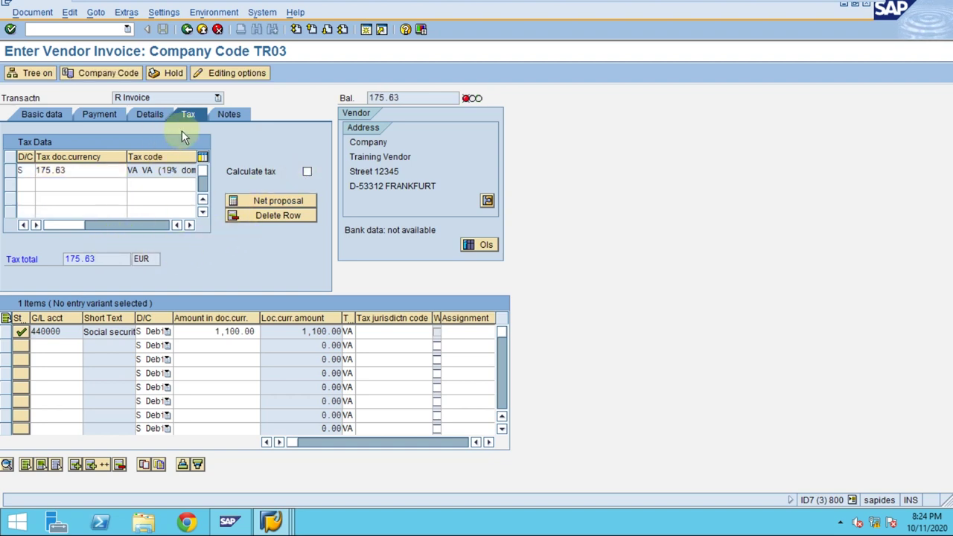
click(16, 170)
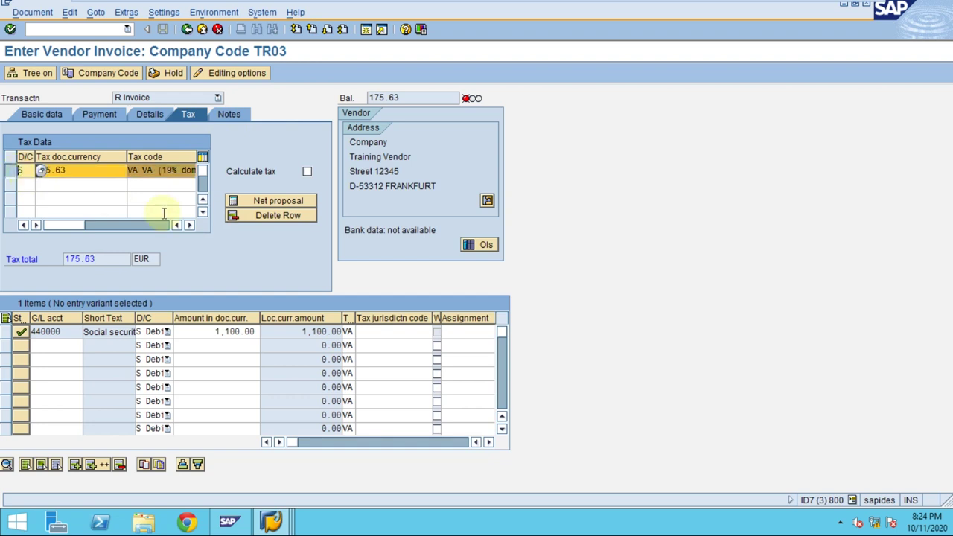
click(272, 214)
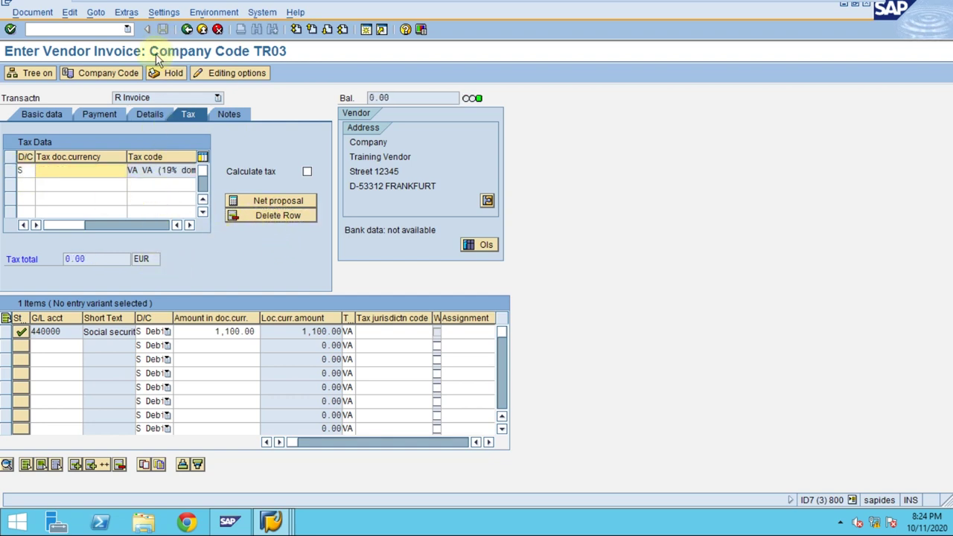
Step: Look through the invoice's details and return to the amount in the basic data
click(149, 115)
click(149, 118)
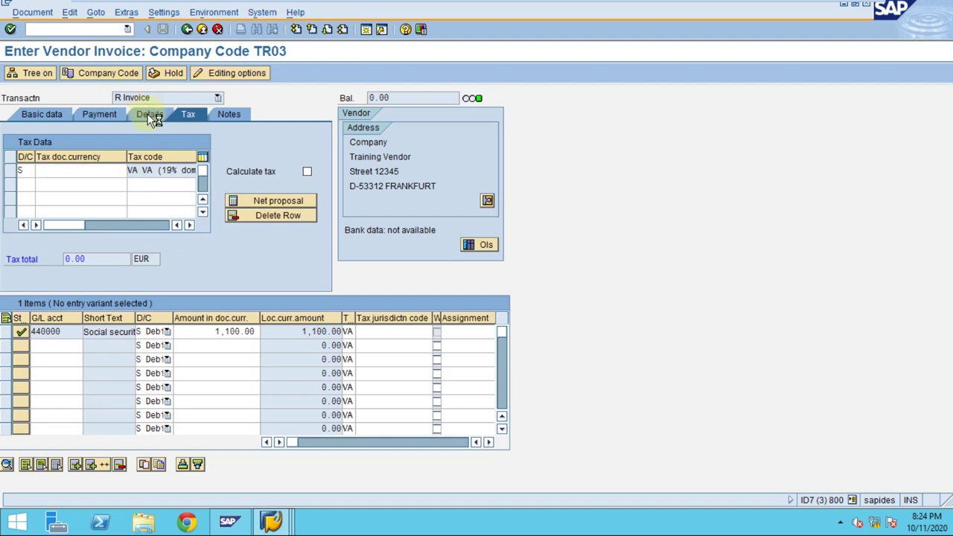
click(231, 115)
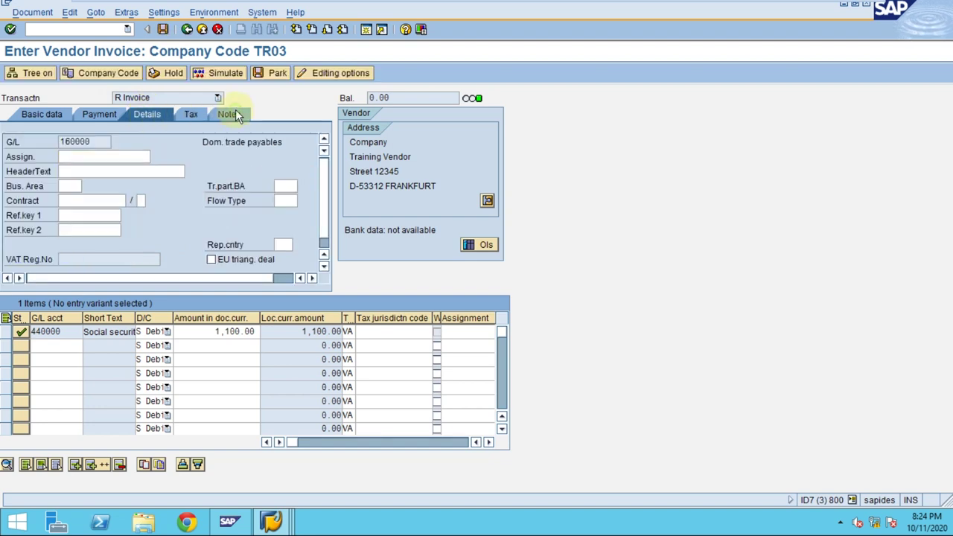
click(41, 119)
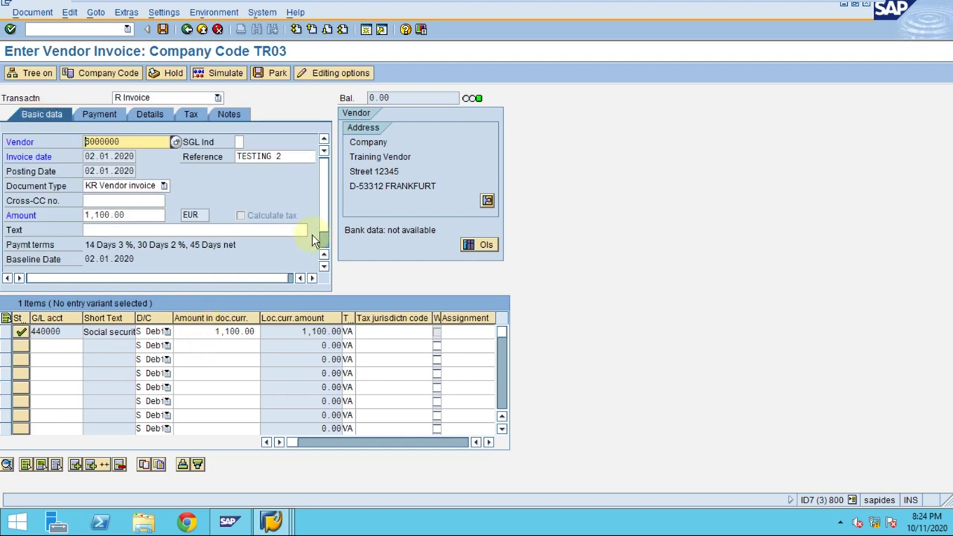
mouse_move(324, 236)
mouse_down()
mouse_move(328, 246)
mouse_move(330, 227)
mouse_up()
click(135, 216)
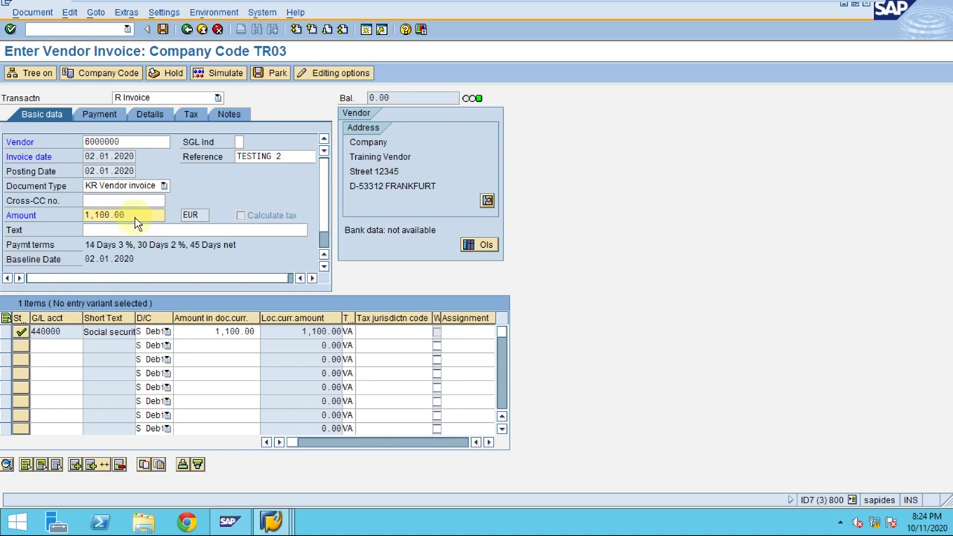
Step: Clear the tax code of the 440000 line item, accept the tax warnings and try to simulate the invoice
click(348, 331)
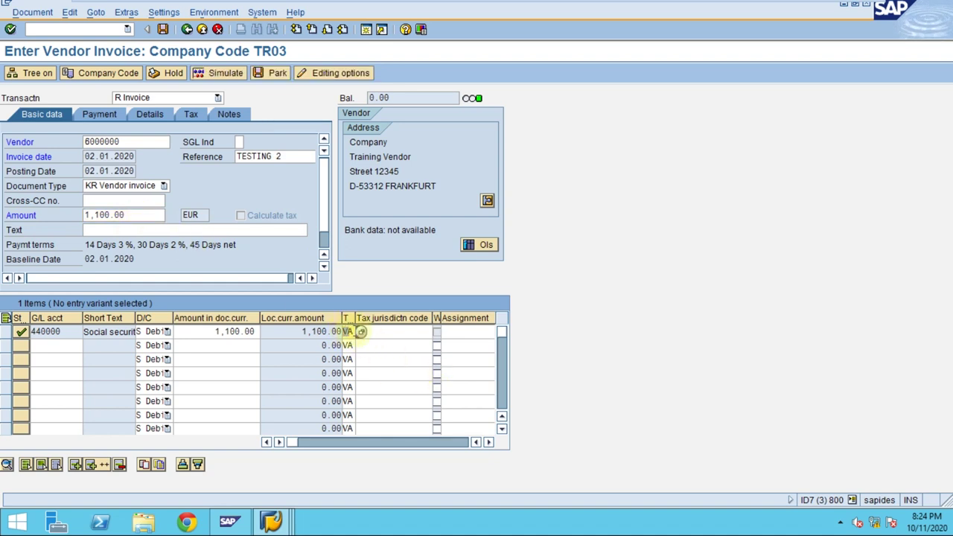
key(Return)
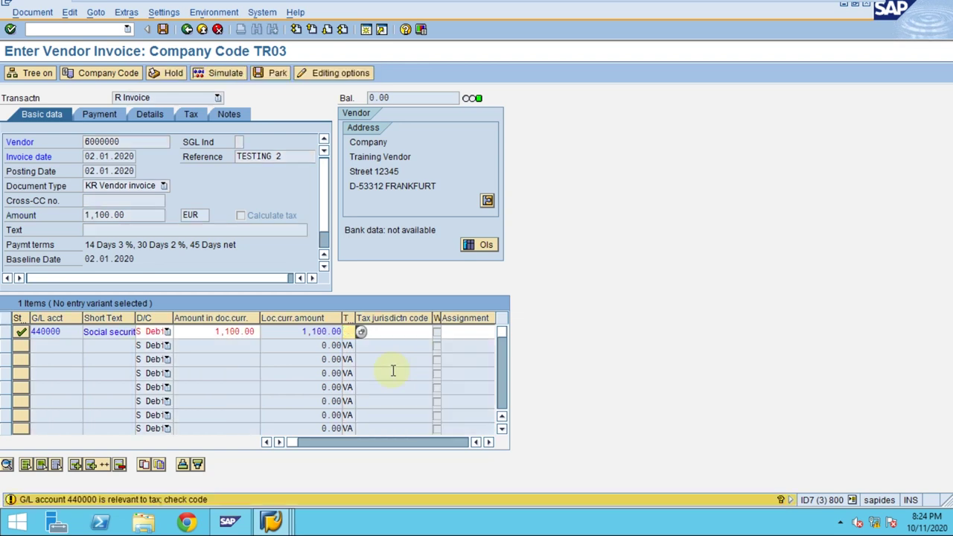
key(Return)
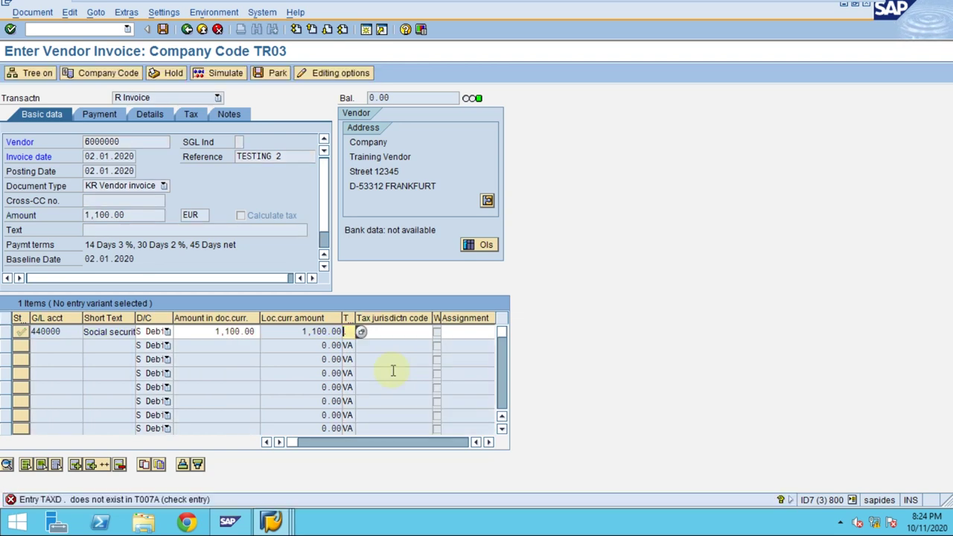
key(Return)
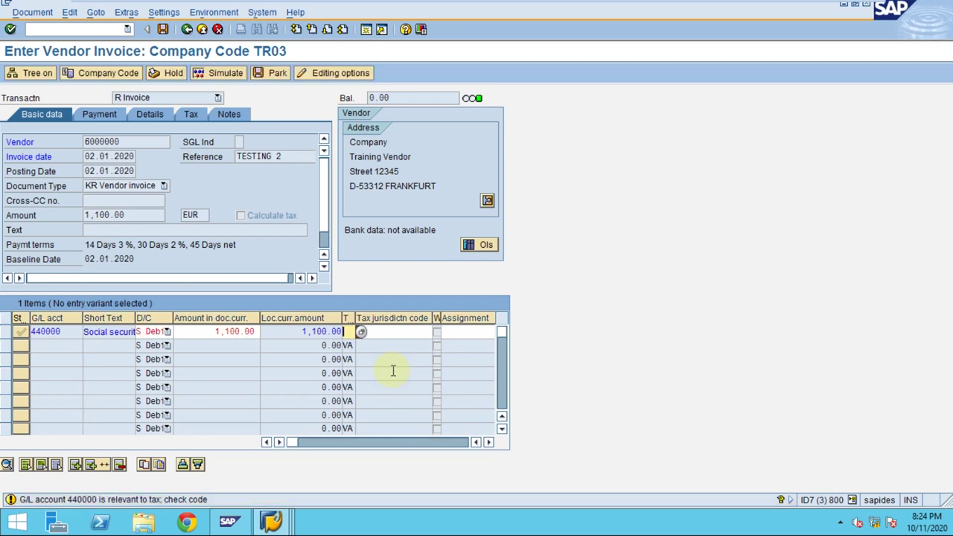
key(Return)
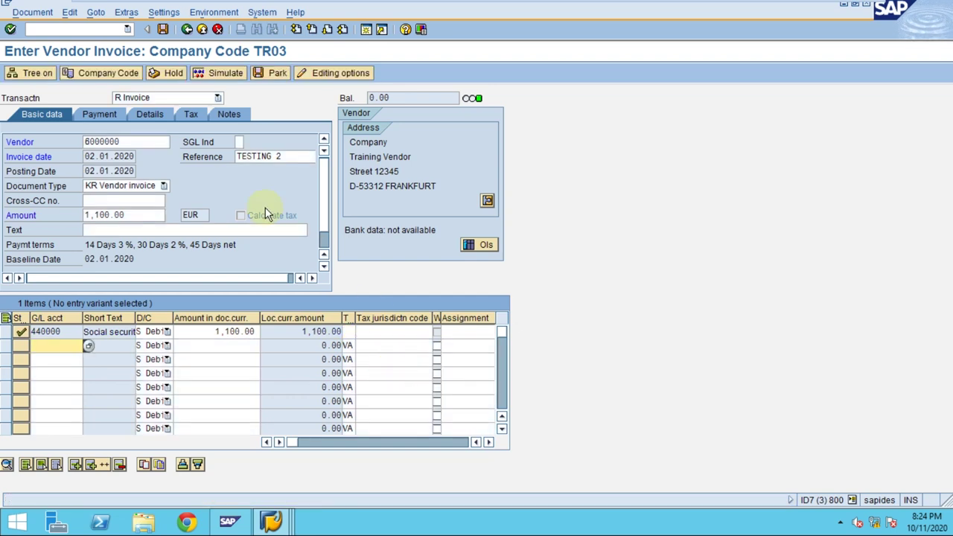
click(225, 73)
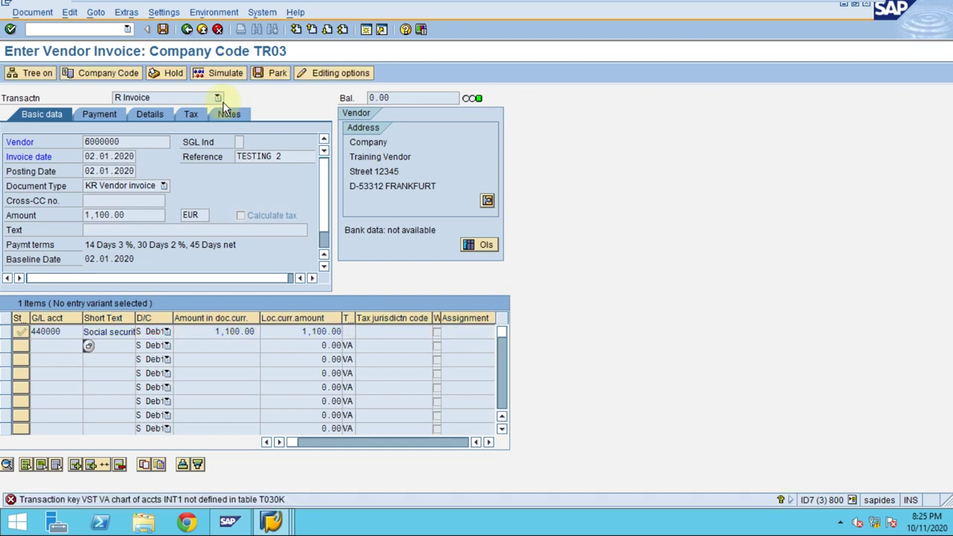
Step: Clear tax code VA from the row in the invoice's tax data and return to the basic data
click(200, 114)
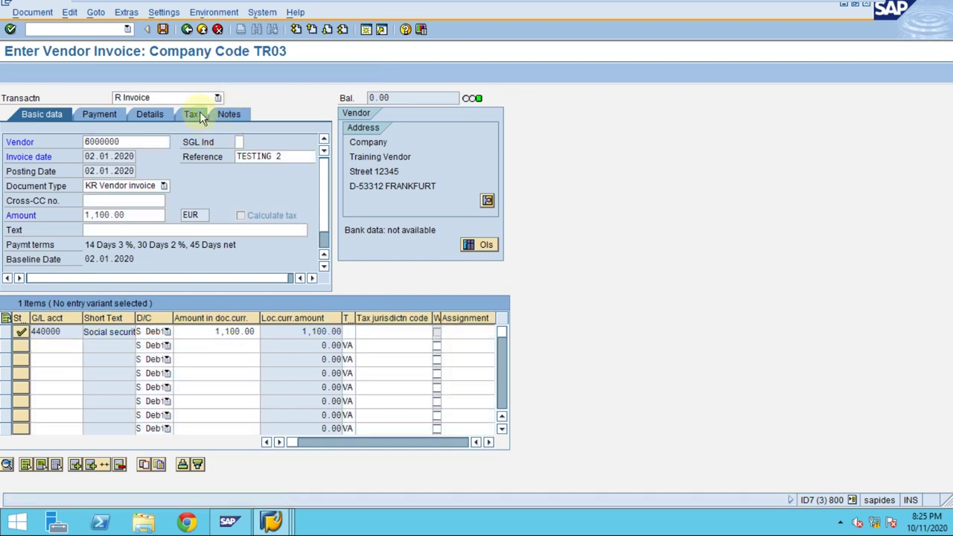
click(198, 118)
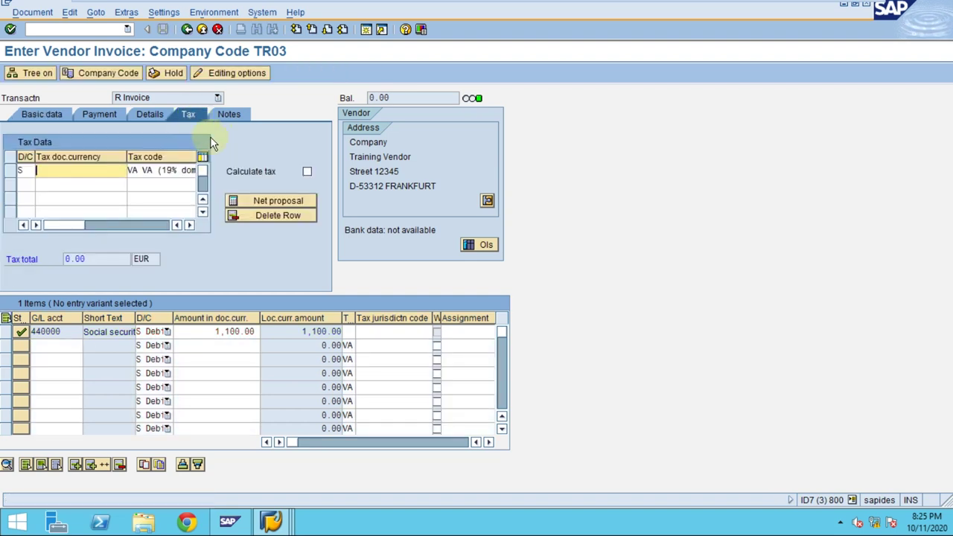
click(203, 169)
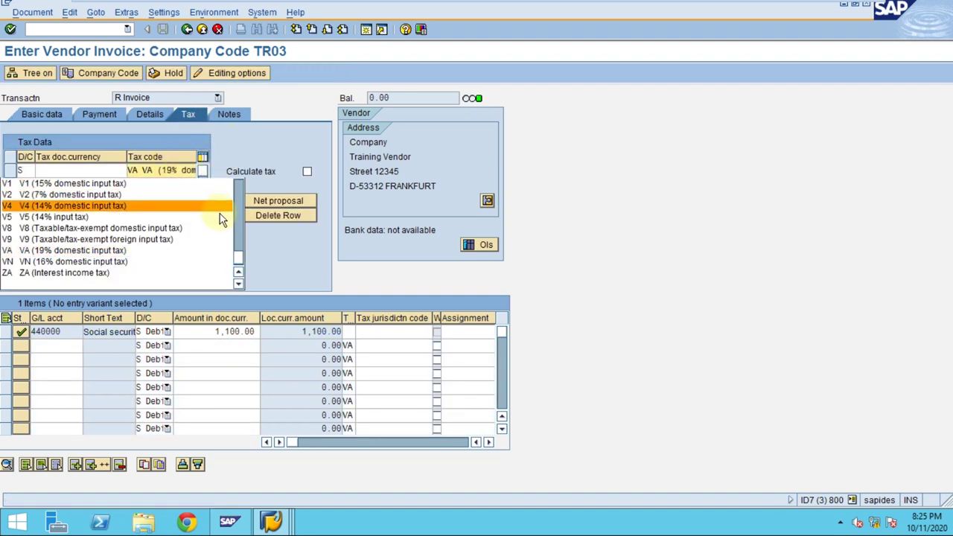
click(193, 283)
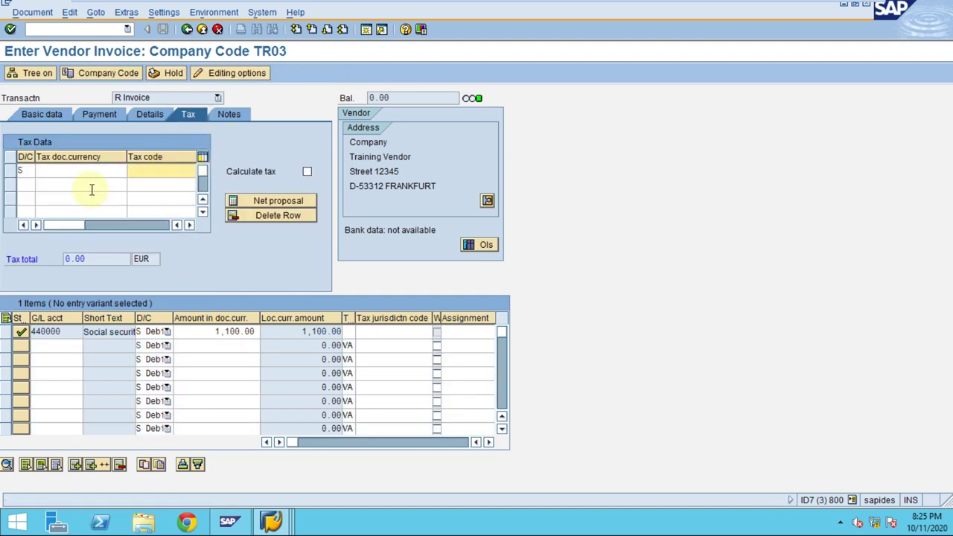
click(31, 171)
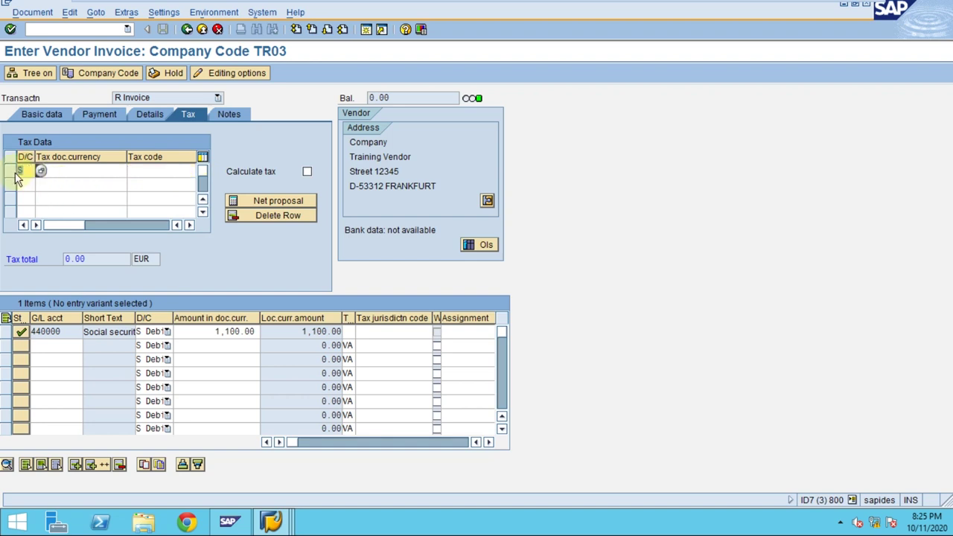
click(49, 122)
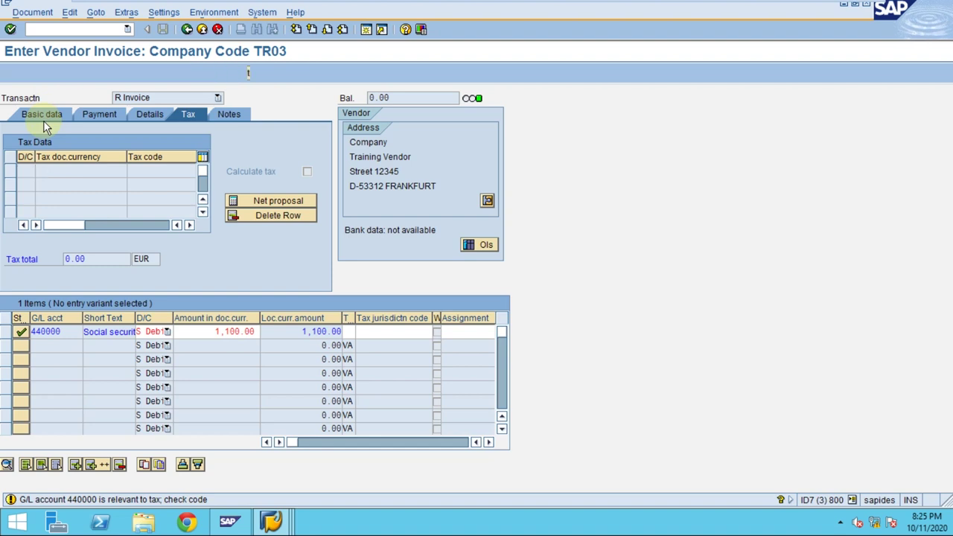
Step: Simulate the vendor invoice without a tax code on the expense line and post the document
click(221, 73)
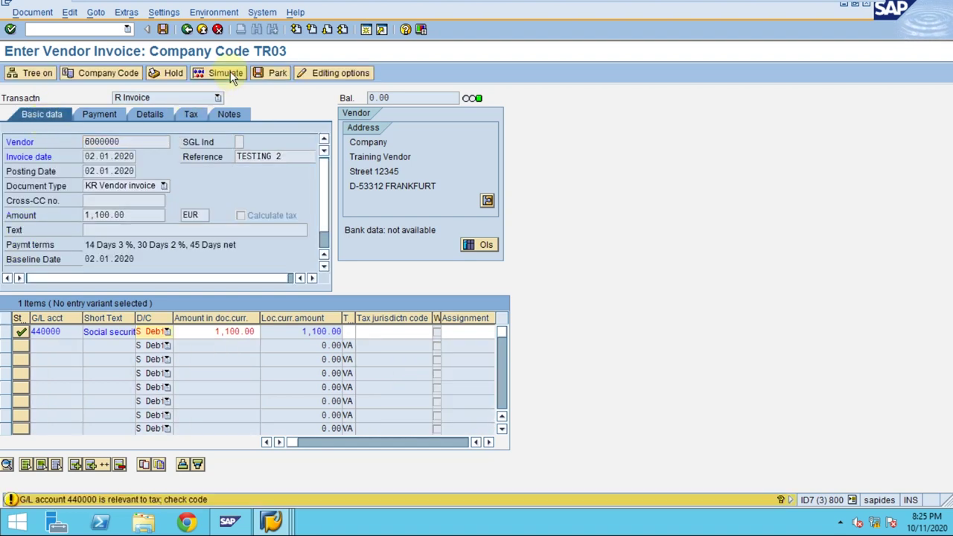
click(220, 74)
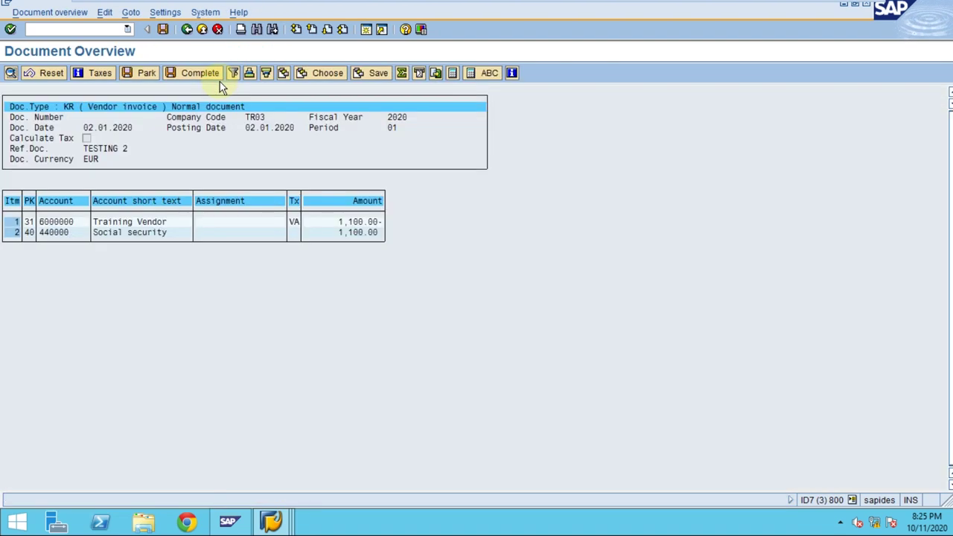
click(164, 29)
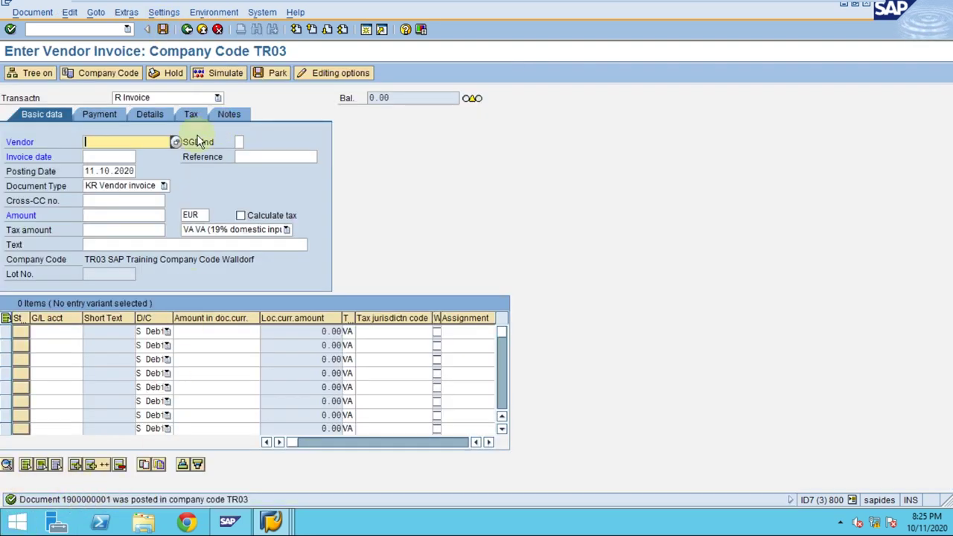
Step: Check the available tax codes on the blank invoice form and exit invoice entry to the SAP Easy Access menu
click(226, 230)
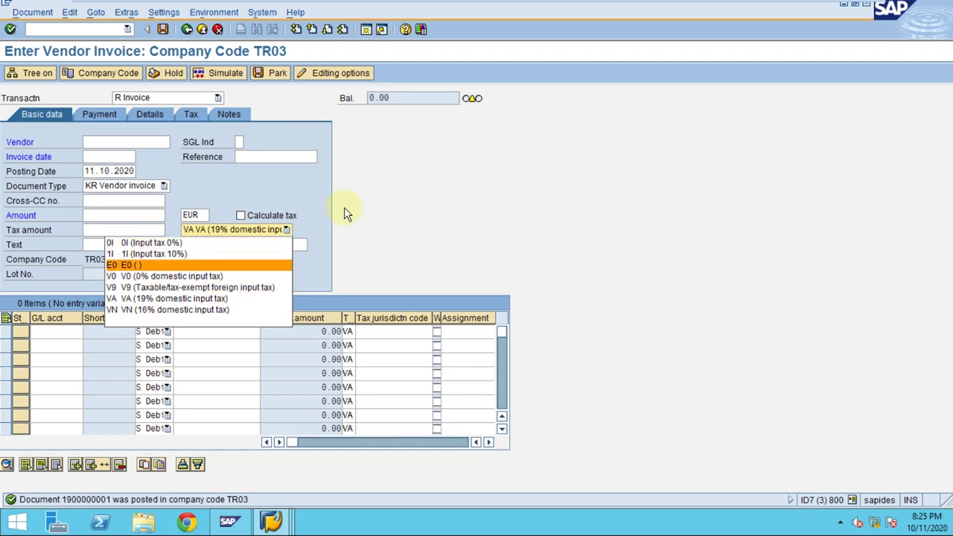
click(512, 188)
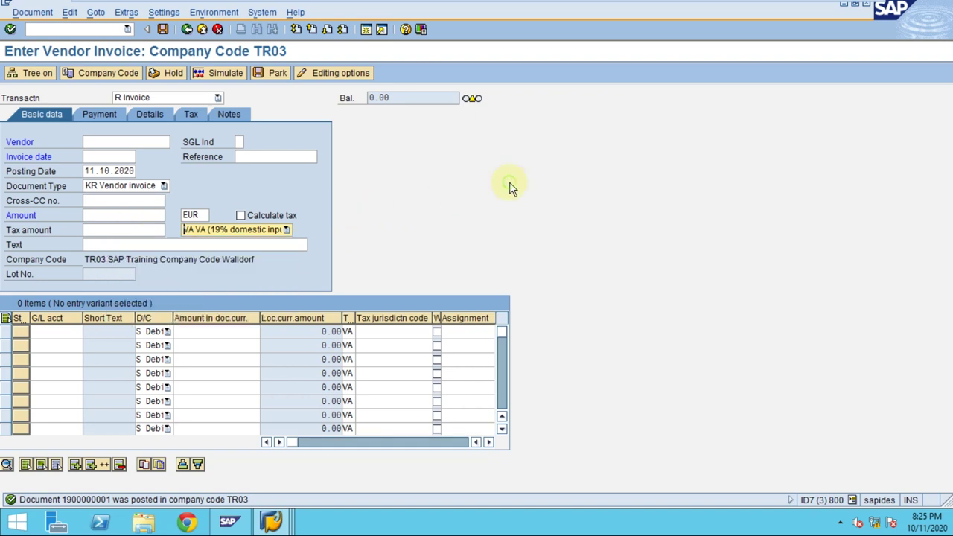
click(187, 30)
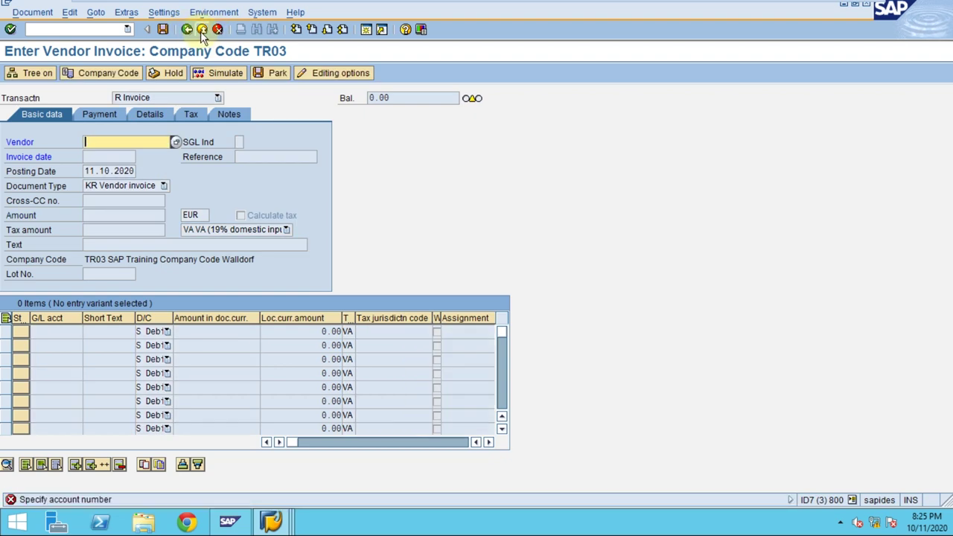
click(187, 30)
click(190, 264)
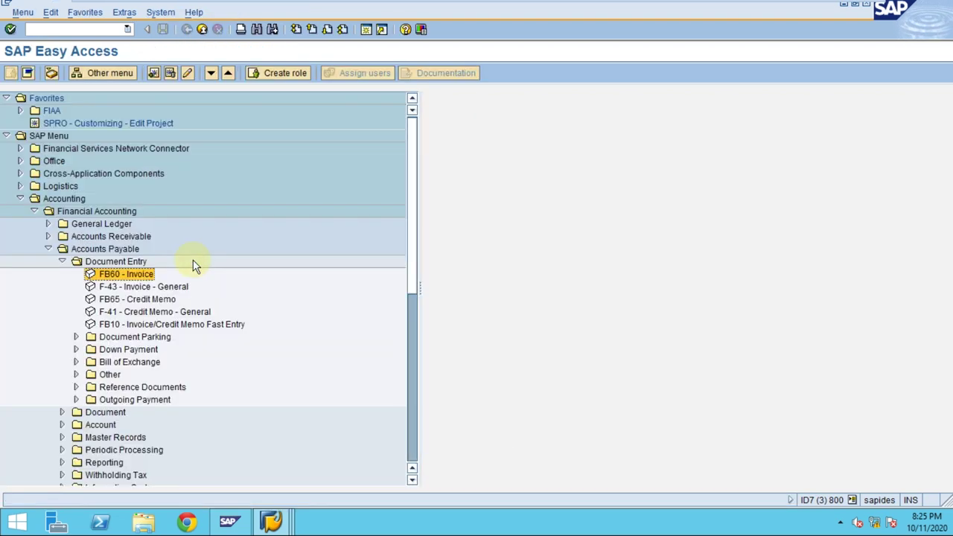
Step: Collapse the Document Entry folder under Accounts Payable and expand the Periodic Processing folder
click(125, 288)
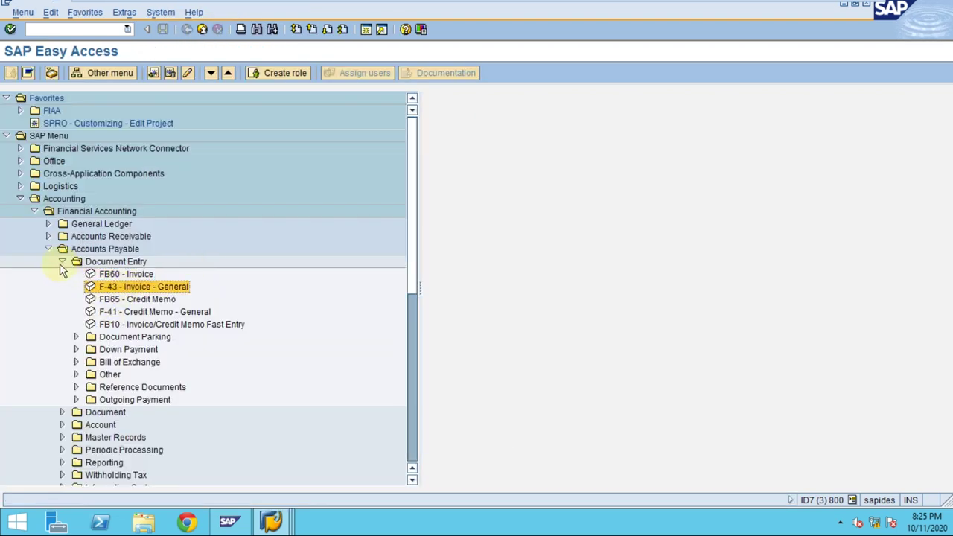
click(61, 262)
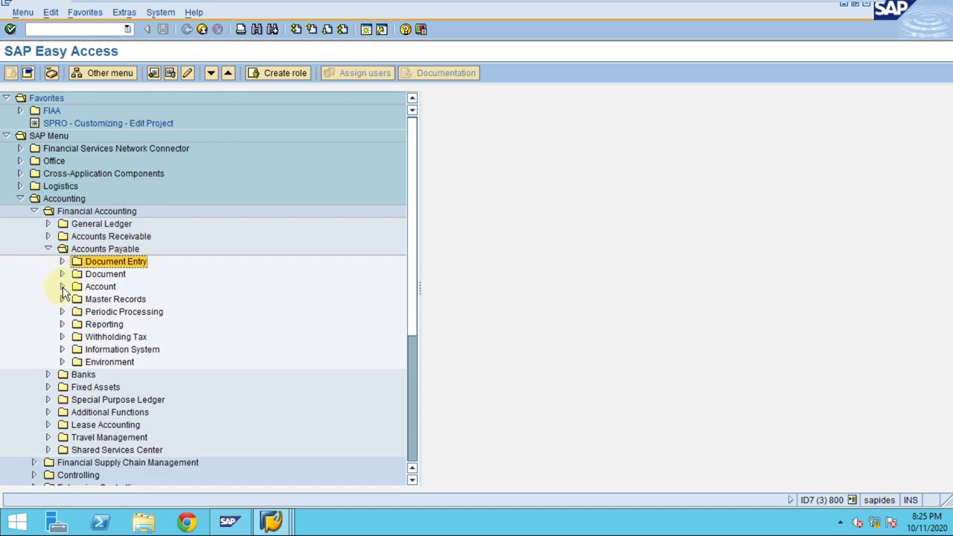
click(62, 313)
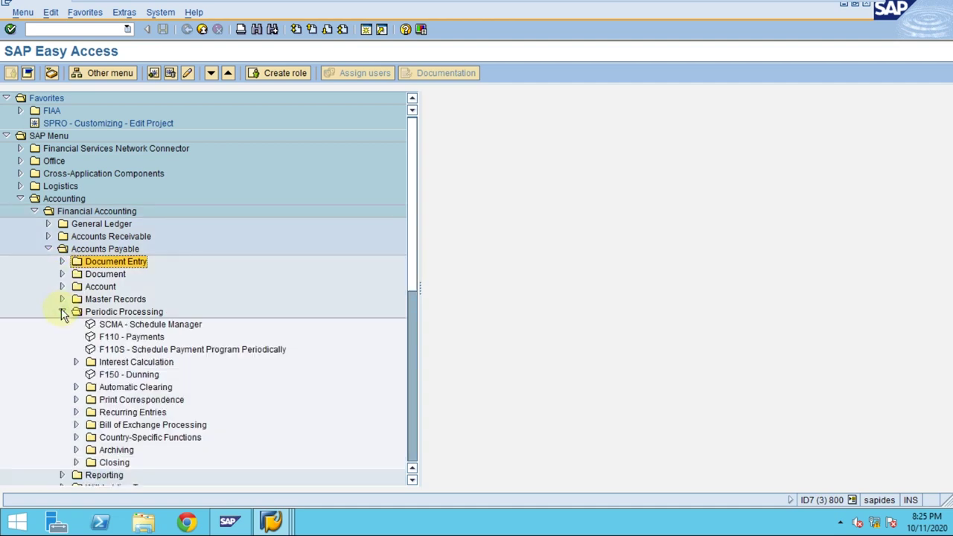
scroll(231, 310, down, 1)
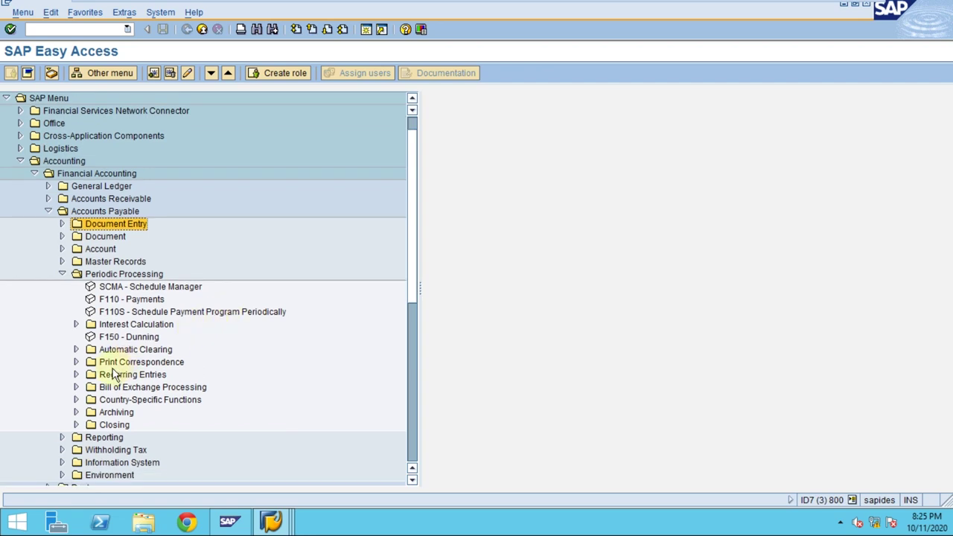
click(68, 171)
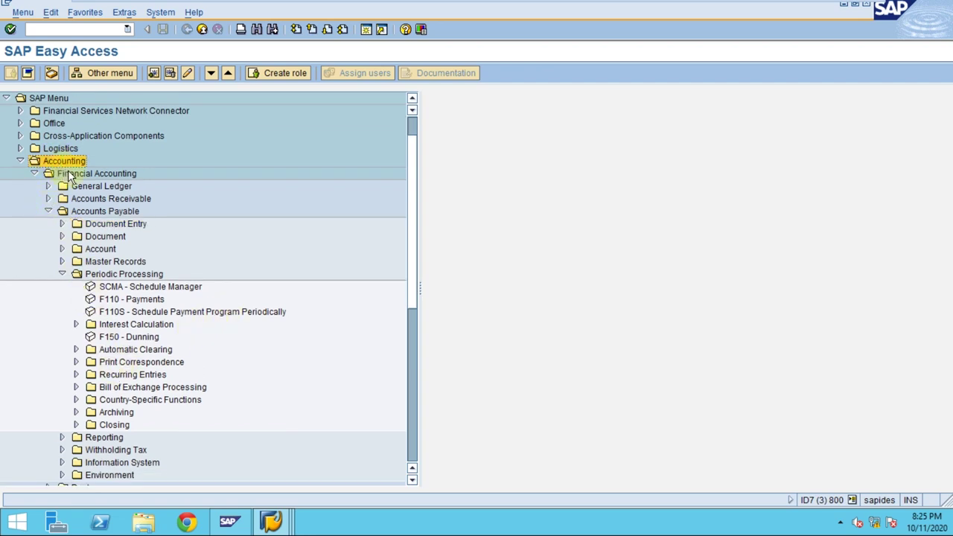
click(97, 212)
click(102, 276)
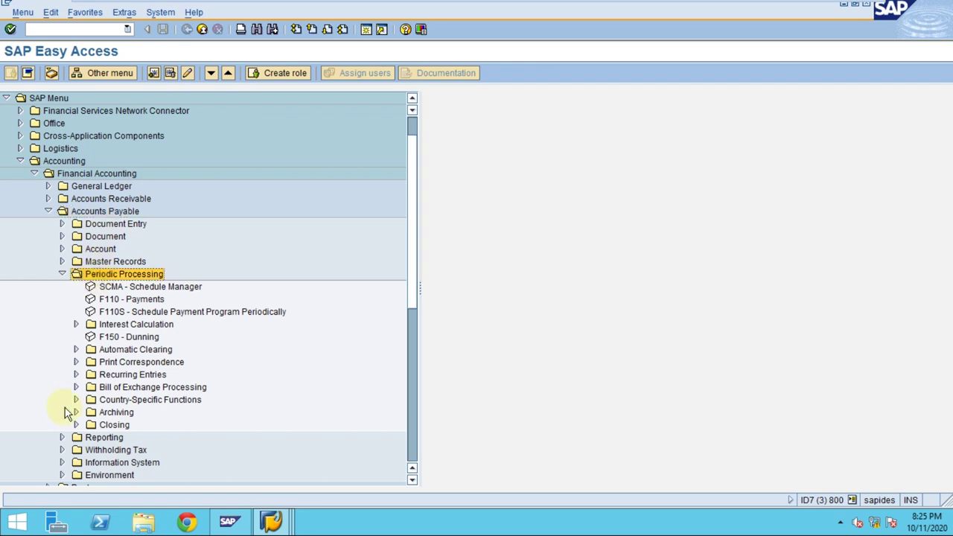
Step: Open F.27 - Periodic Account Statements from the Print Correspondence folder under Periodic Processing
click(75, 363)
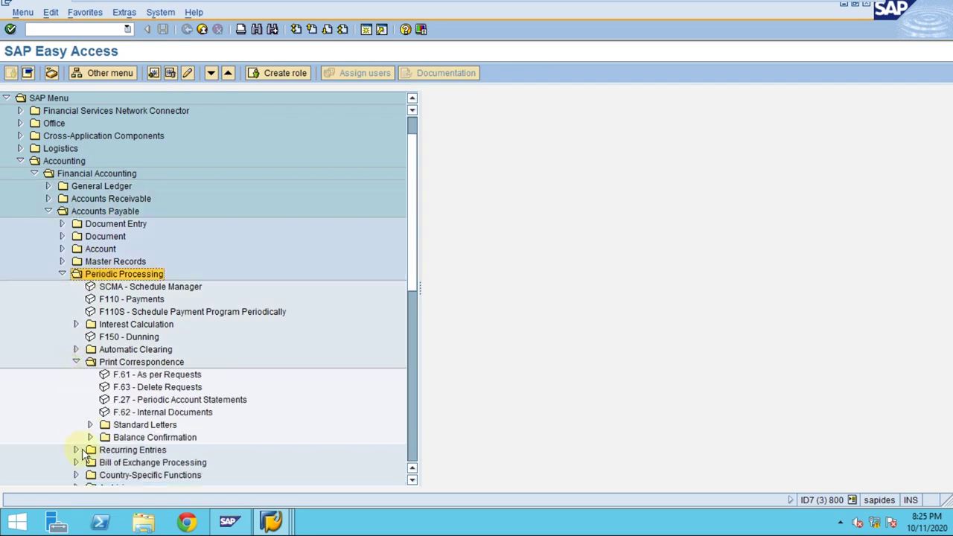
click(142, 403)
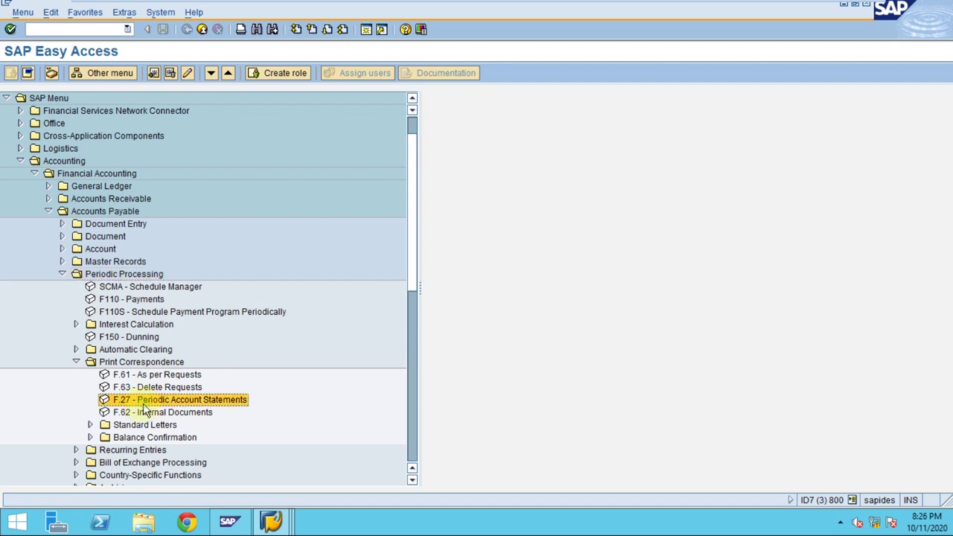
double_click(143, 403)
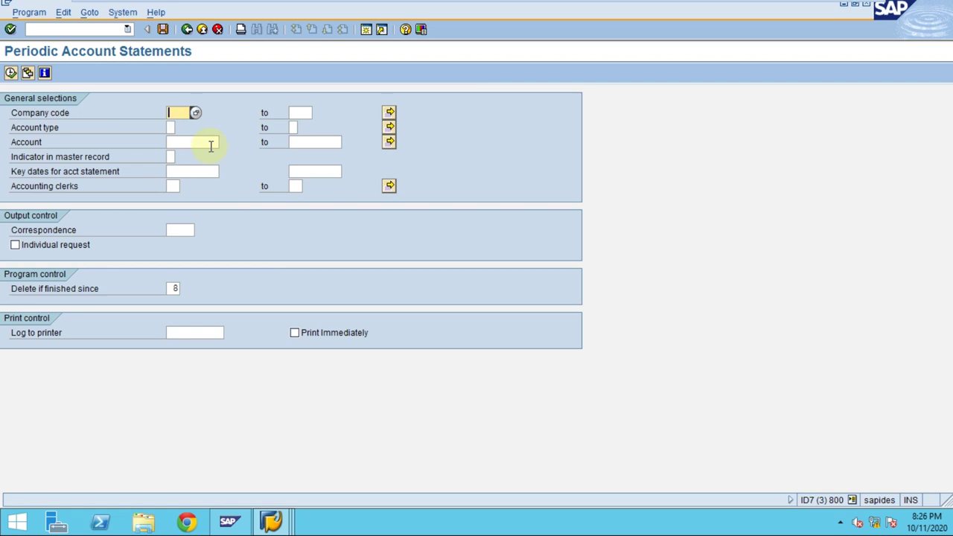
Step: Enter company code TR03, account type K, the vendor's account number and master record indicator 2 in the general selections
text(tr03)
key(Tab)
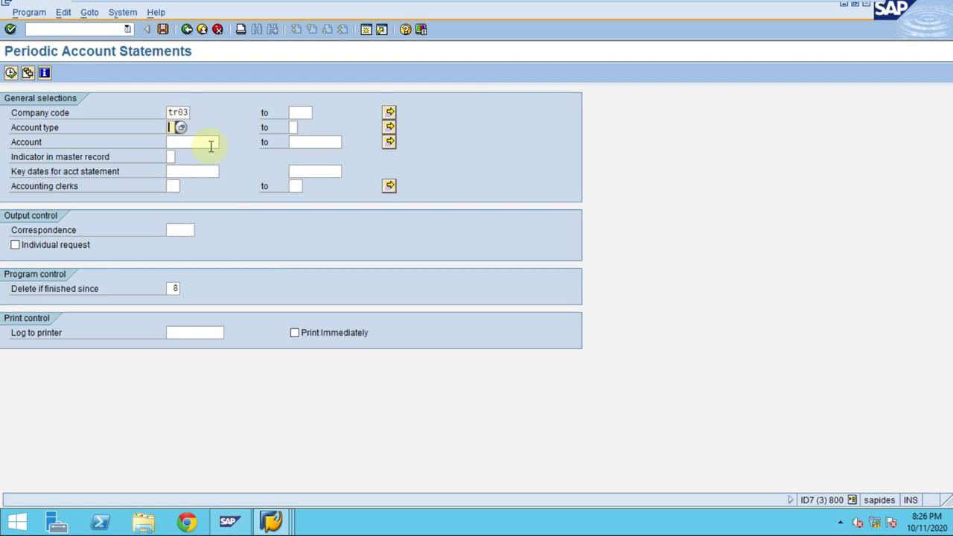
click(211, 146)
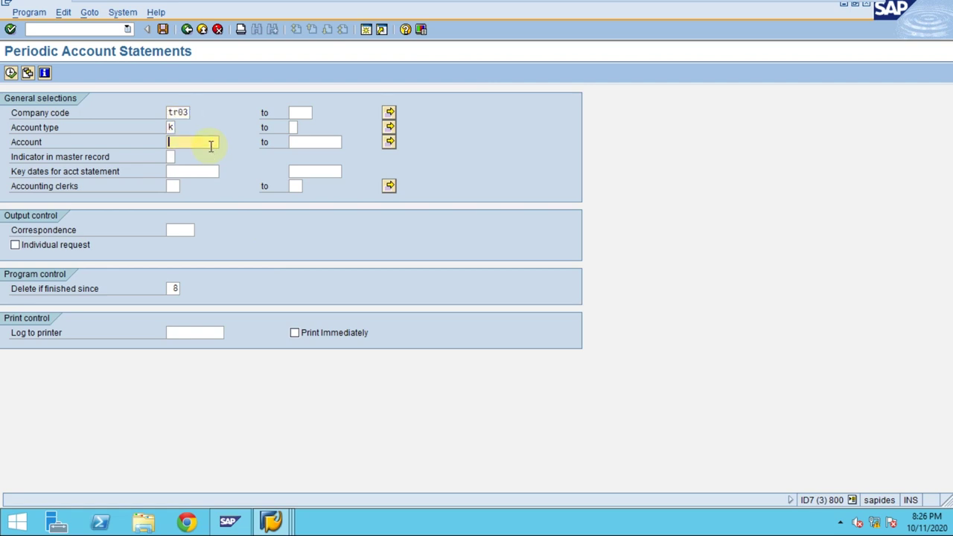
key(Down)
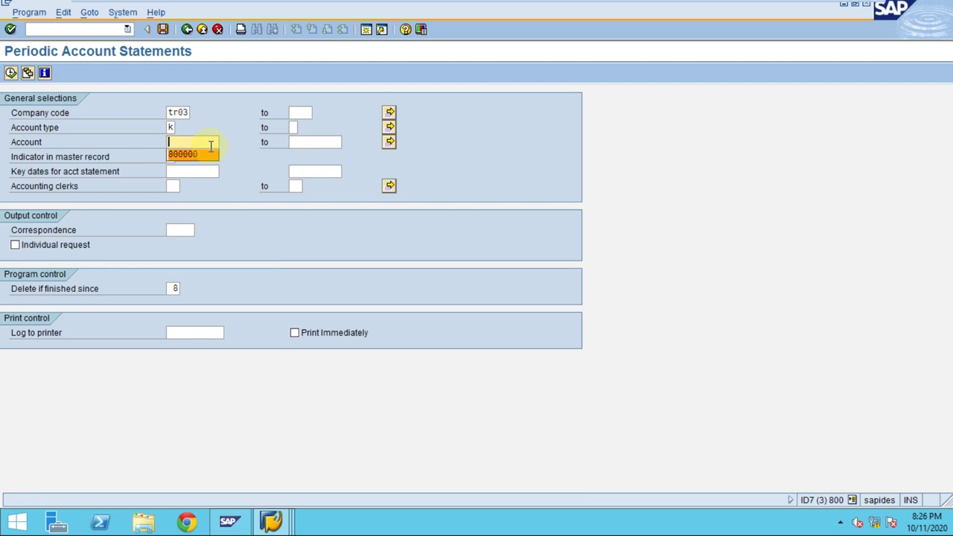
key(Return)
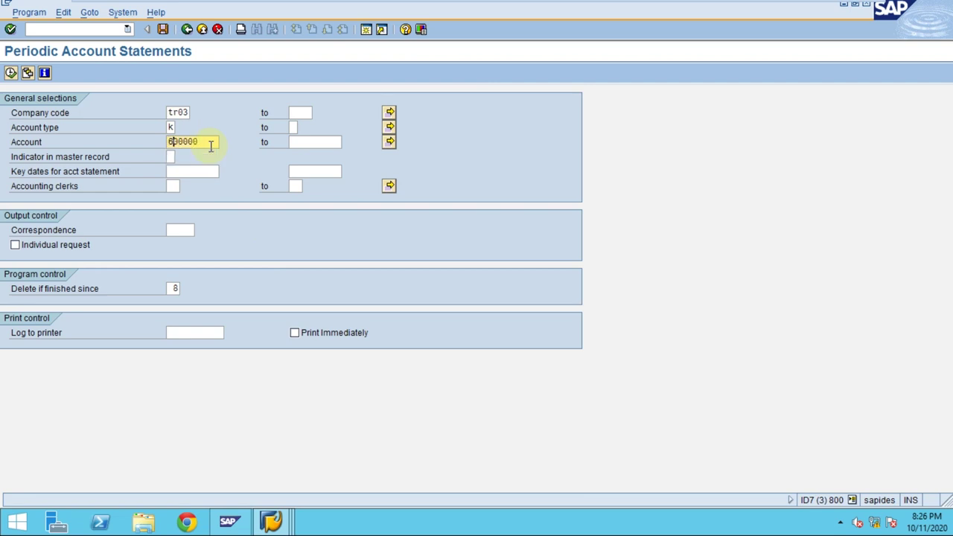
key(Tab)
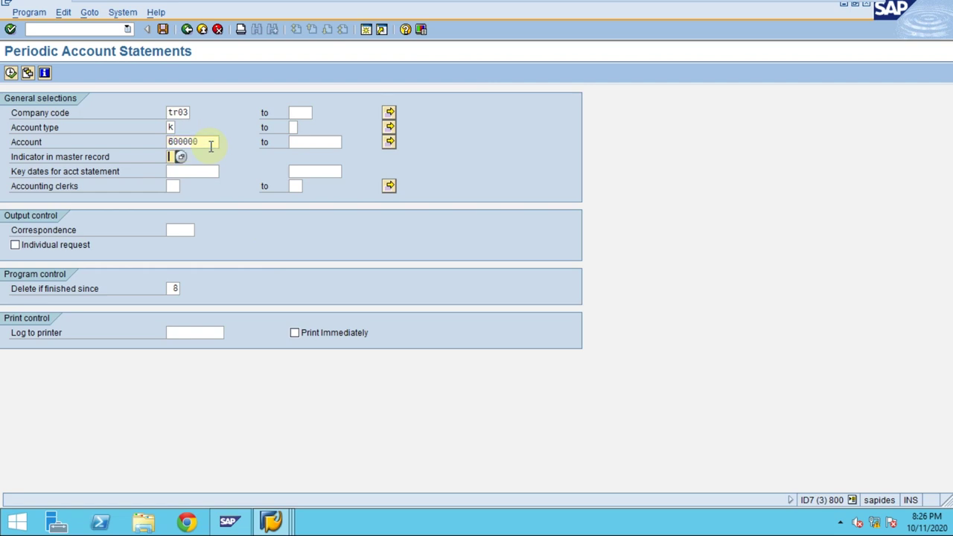
key(Tab)
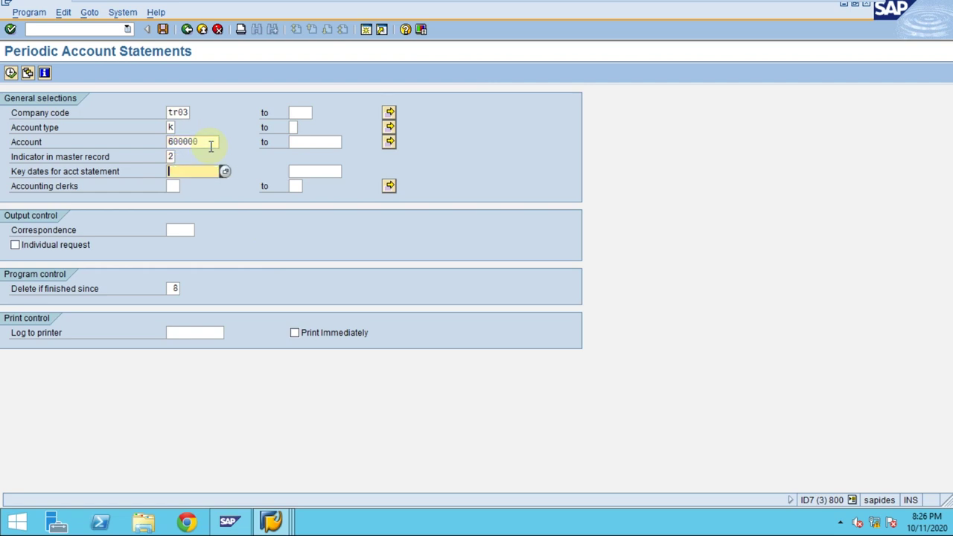
Step: Set the key dates for the account statement from 01.01.2020 to 31.01.2020
text(0101)
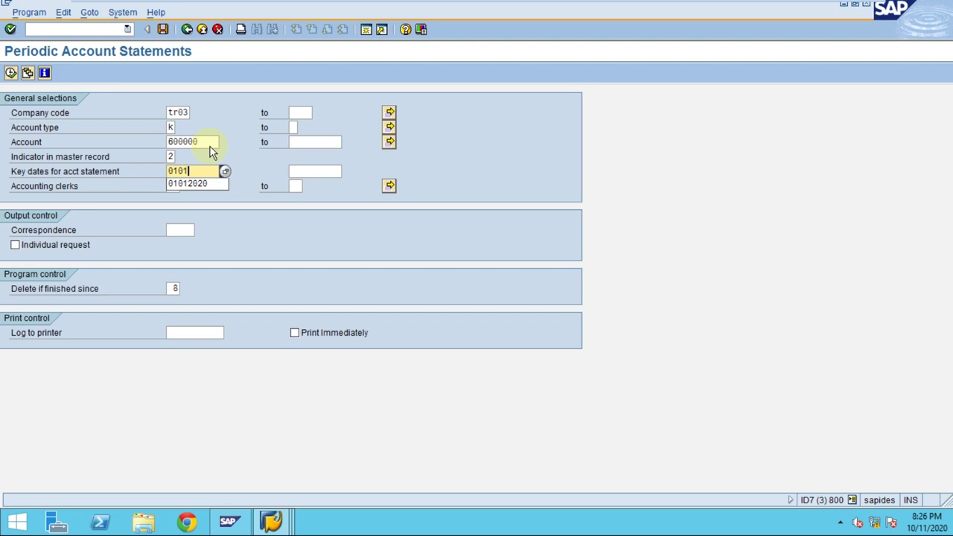
key(Down)
key(Return)
key(Tab)
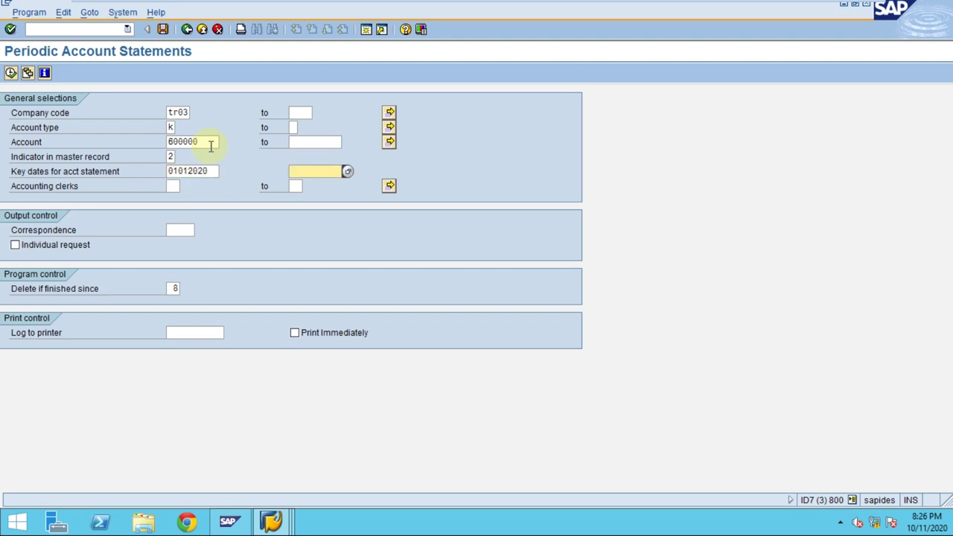
text(31.01.2020)
key(Return)
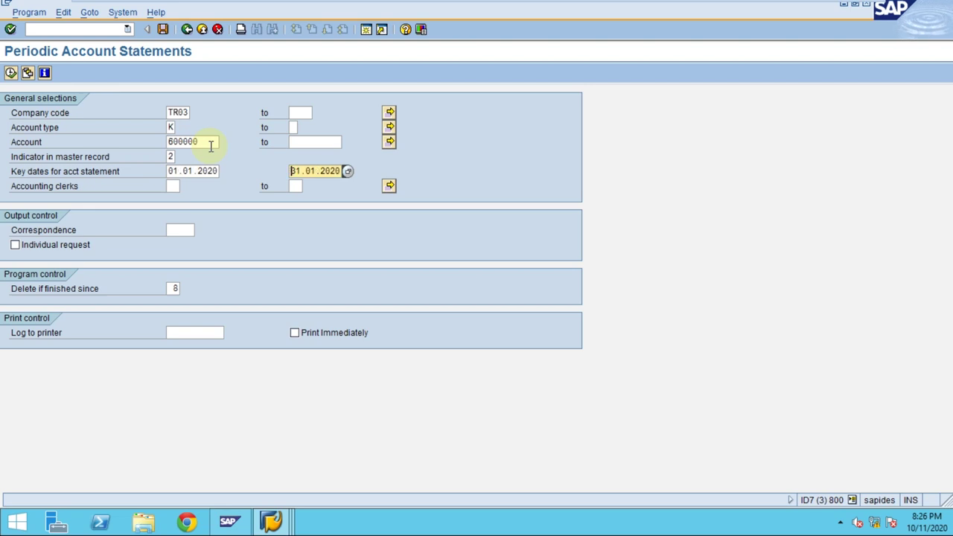
Step: Set the correspondence type to SAP06 and the log printer to LP01
click(179, 232)
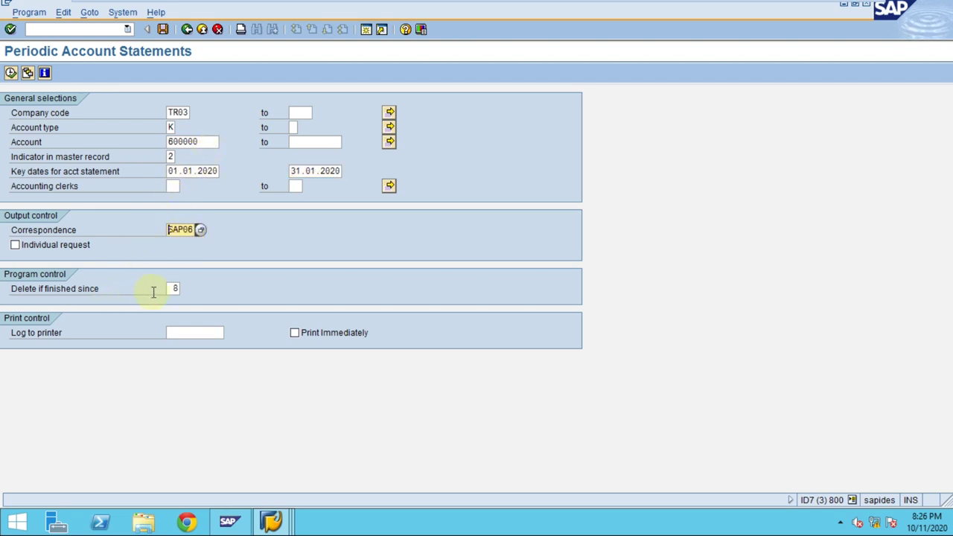
click(182, 332)
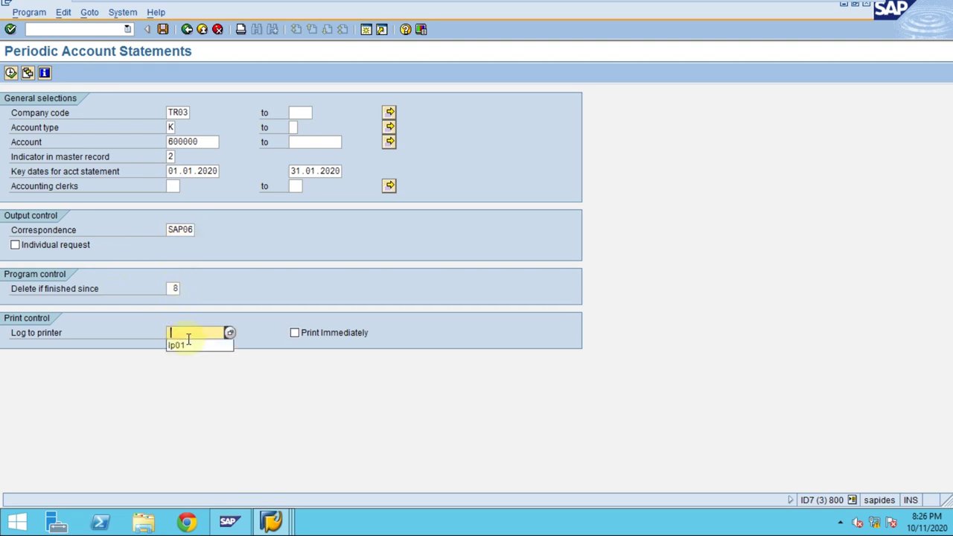
click(189, 344)
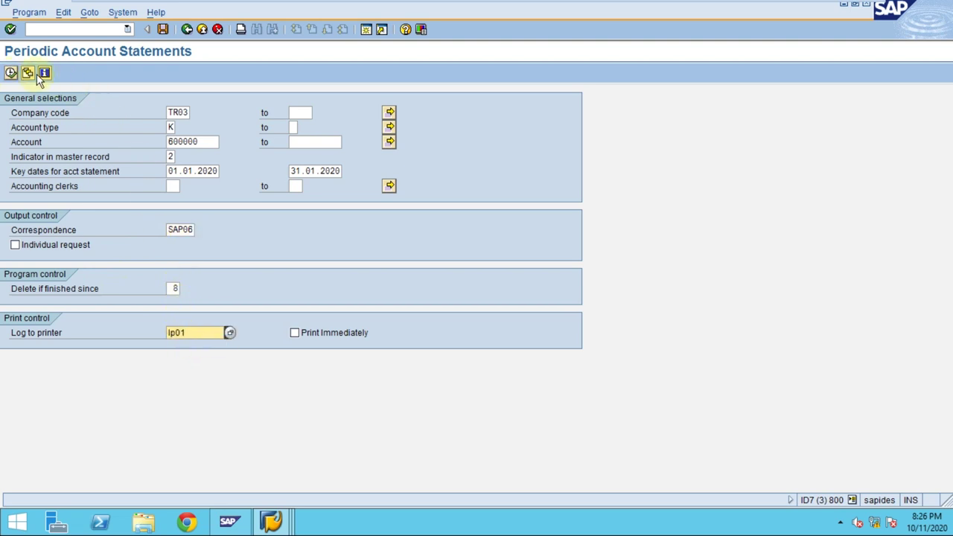
Step: Save the selections as variant TRVD-TR03 with the description Vendors
click(164, 30)
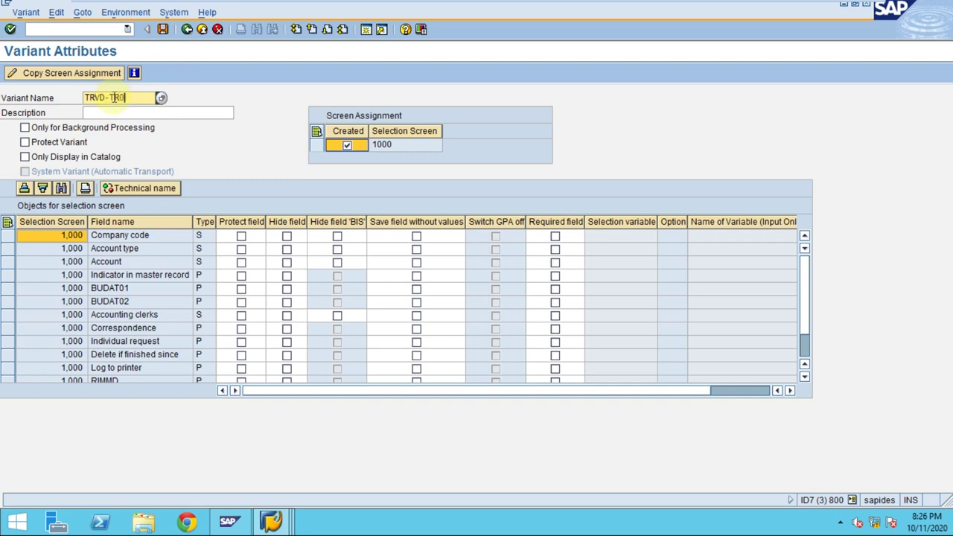
click(165, 27)
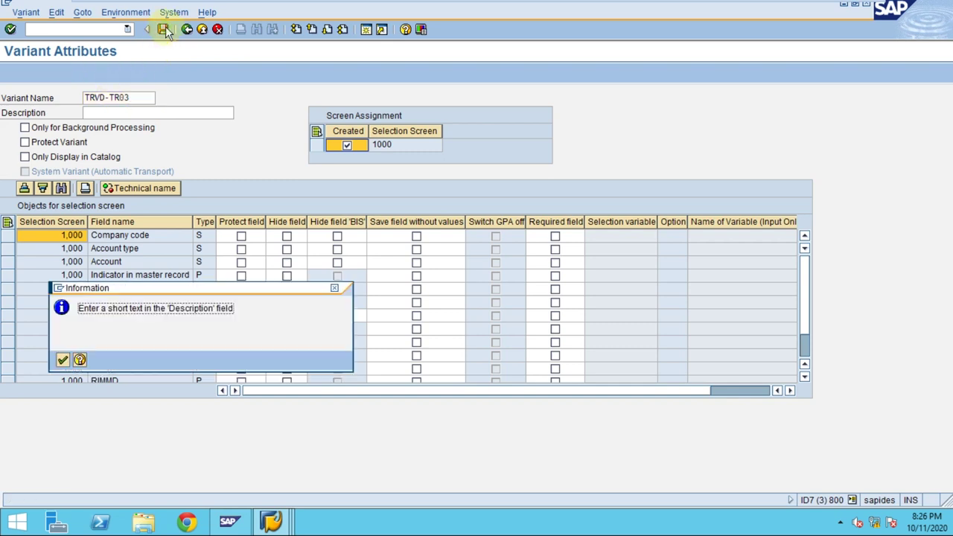
key(Return)
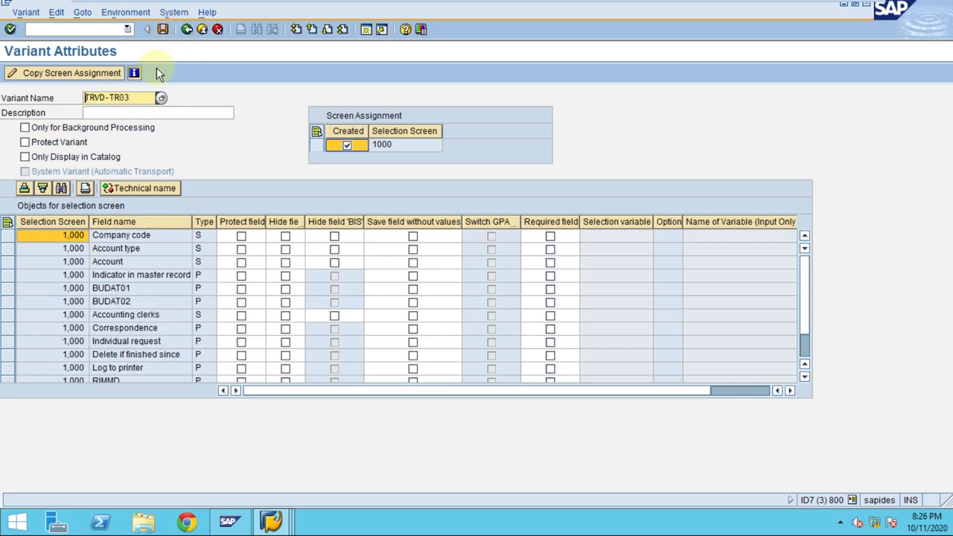
click(123, 113)
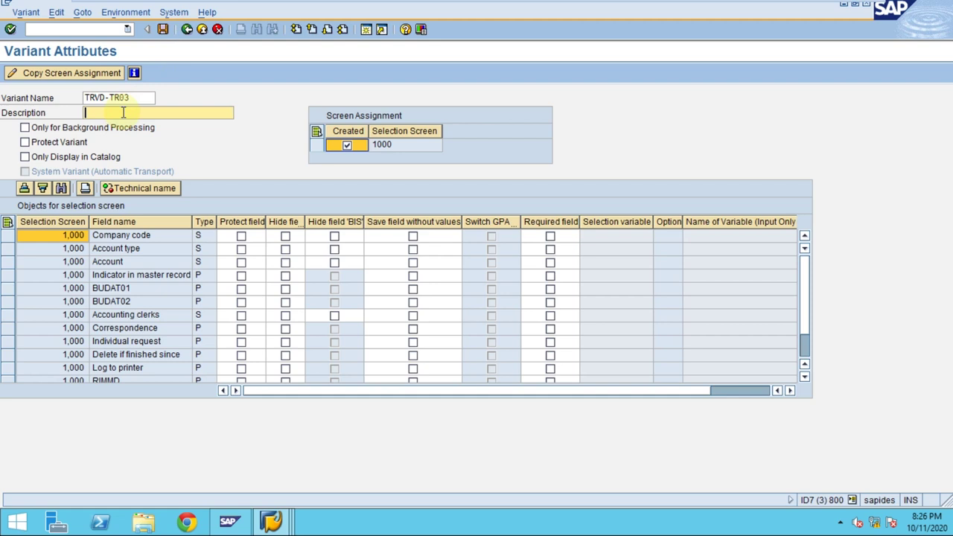
text(Vendors)
click(161, 30)
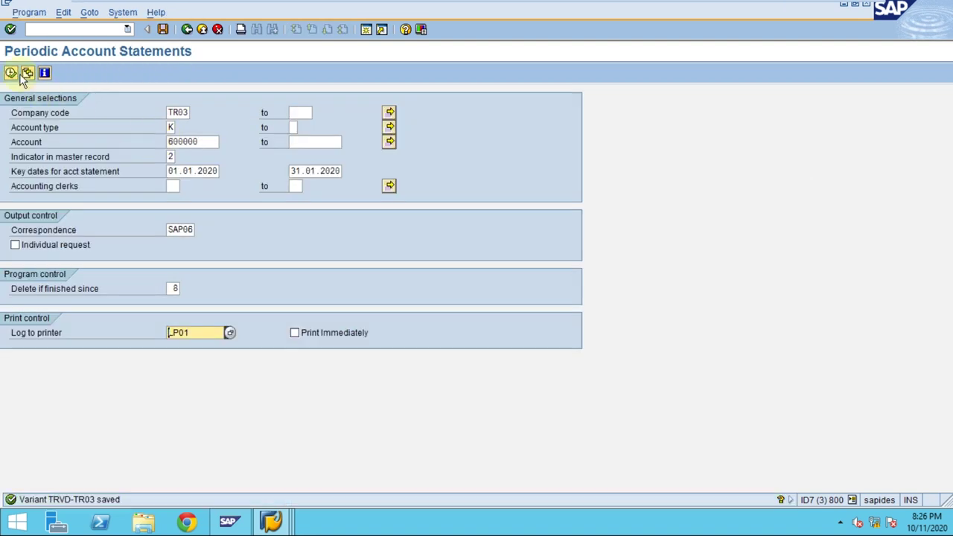
Step: Try to run the periodic account statements and correct the vendor's account number by adding the missing zero
click(11, 73)
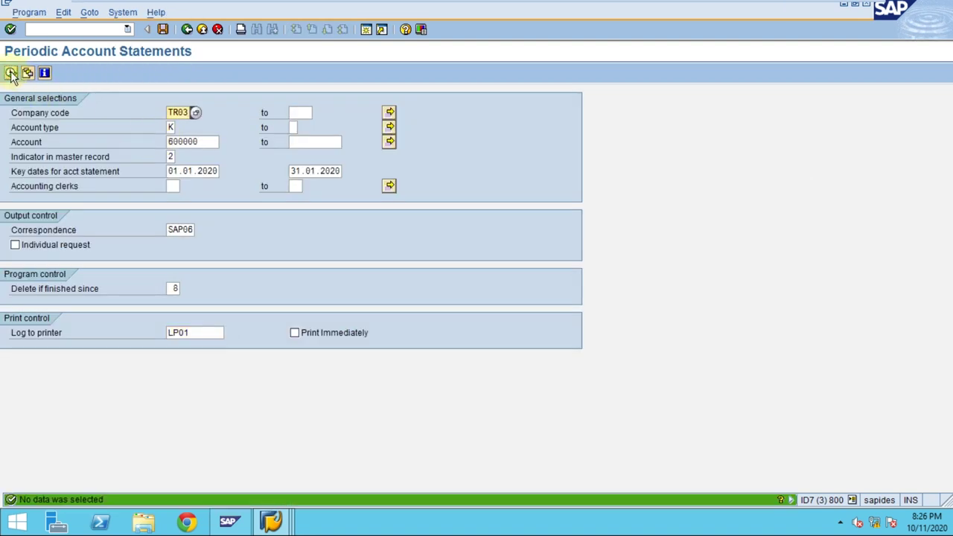
click(178, 171)
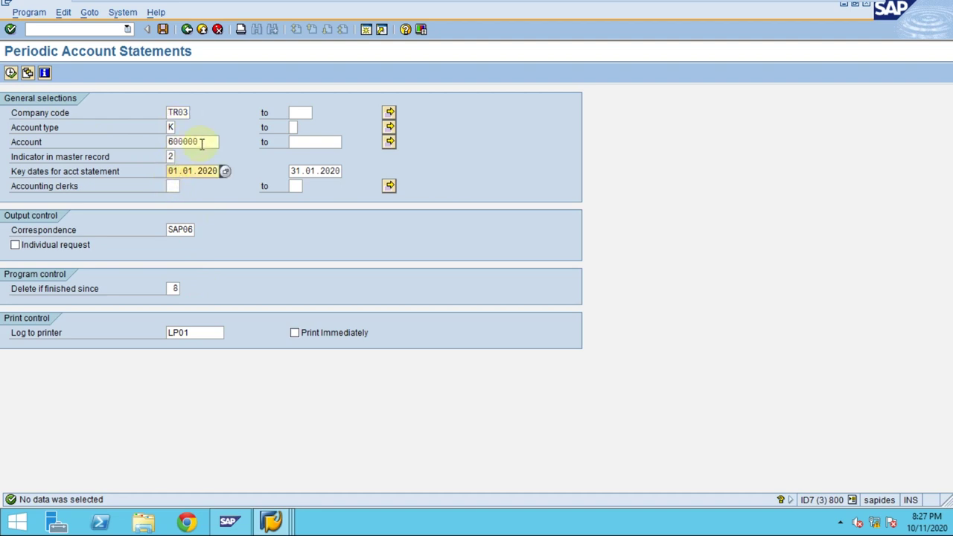
click(209, 141)
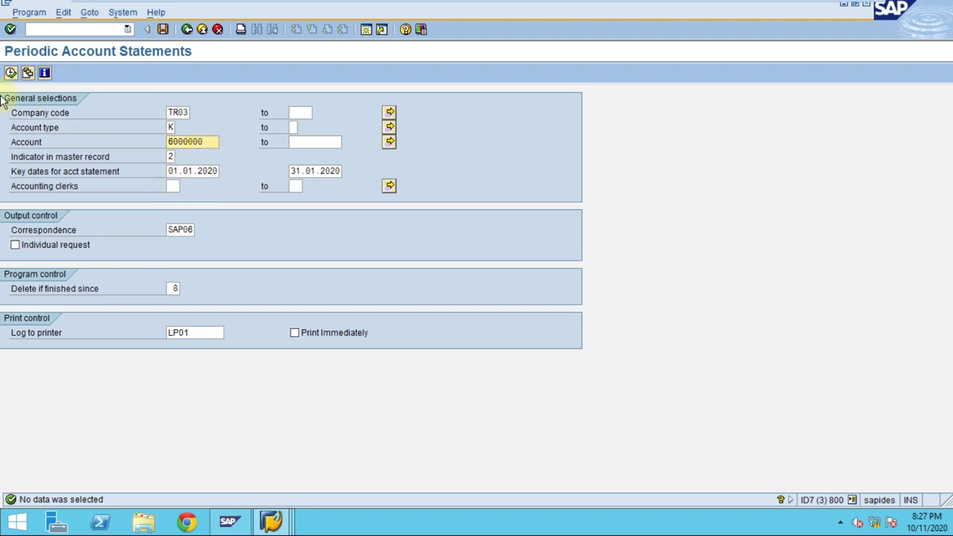
Step: Execute the periodic account statements with the corrected account and issue the correspondence request
click(11, 73)
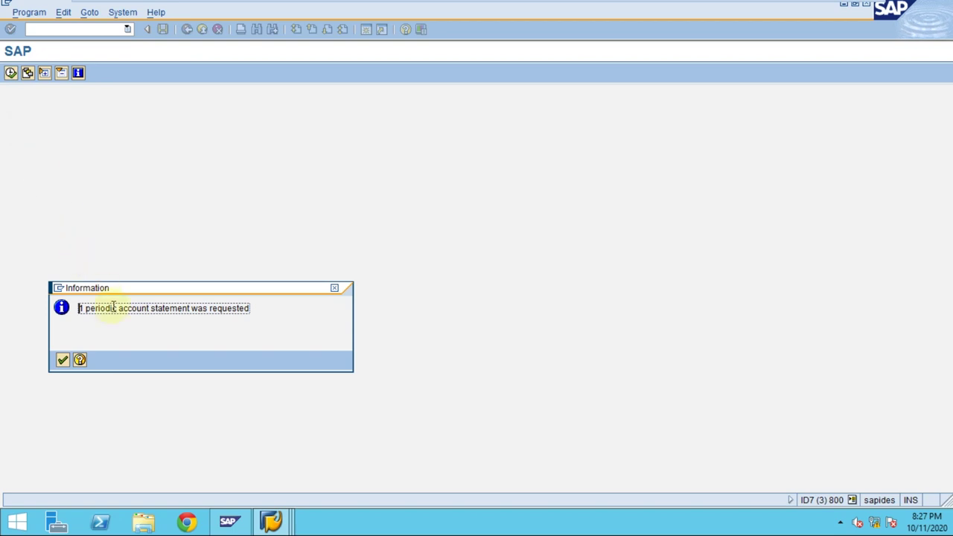
click(62, 361)
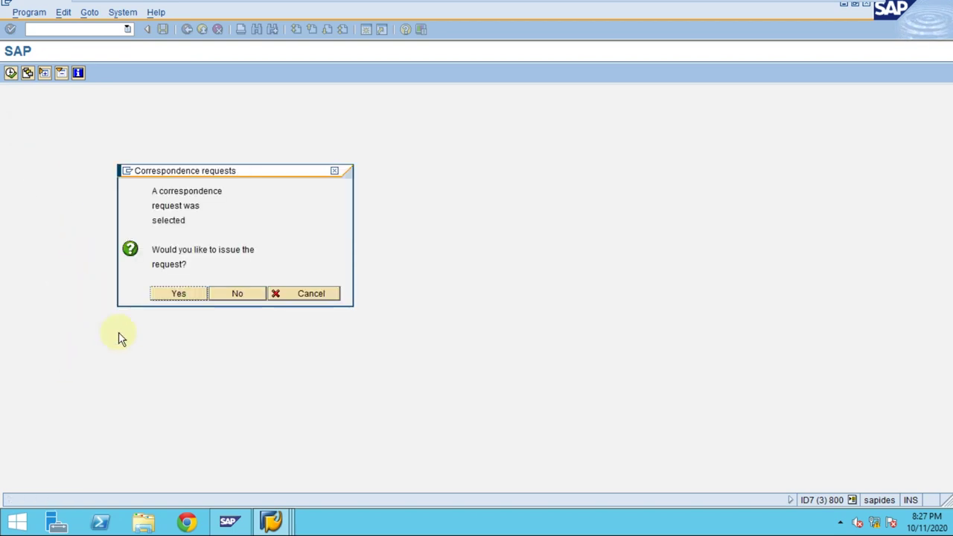
click(176, 296)
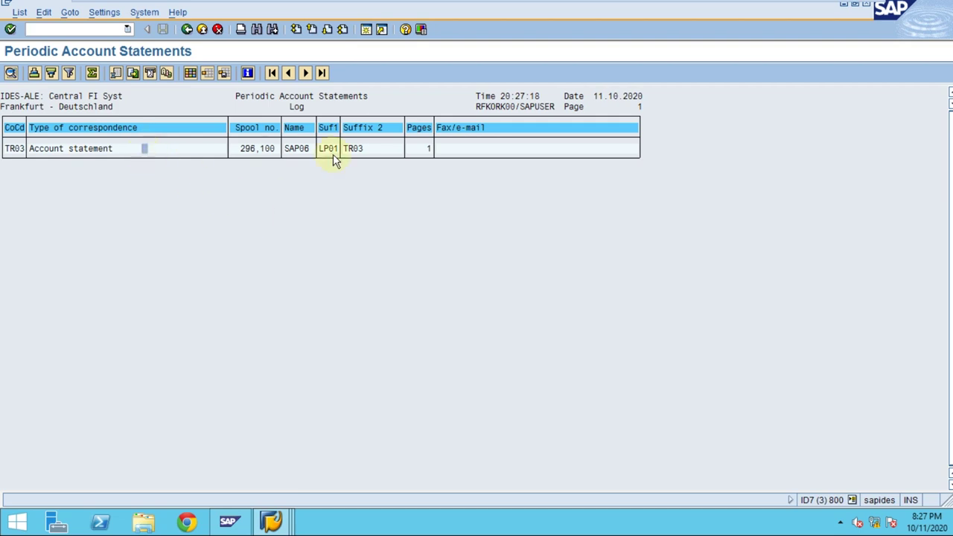
Step: Display the full list of own spool requests from the account statement log
click(144, 12)
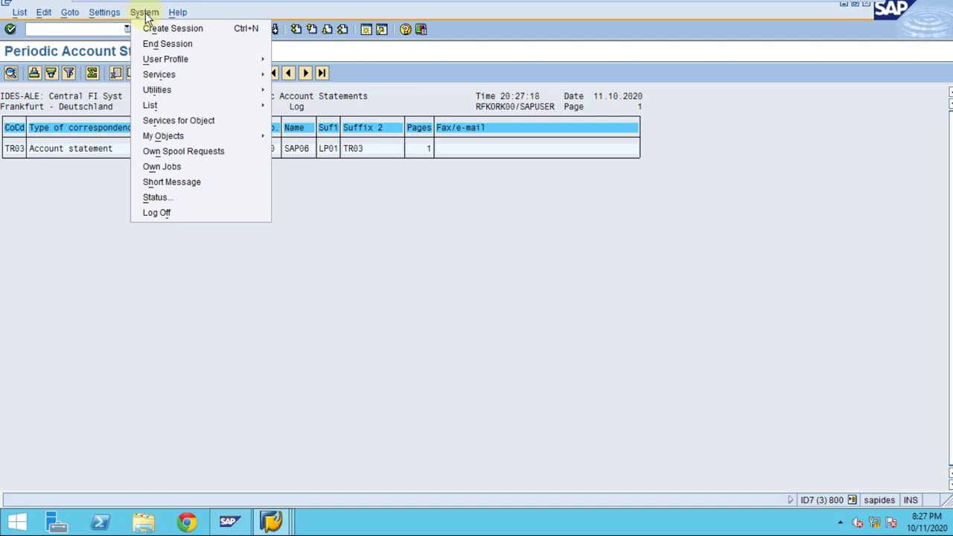
click(163, 152)
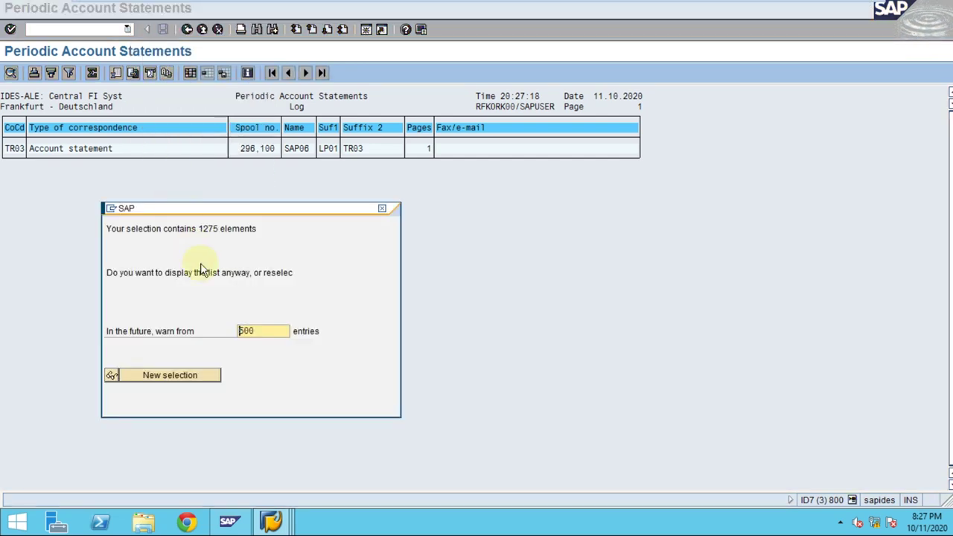
click(110, 378)
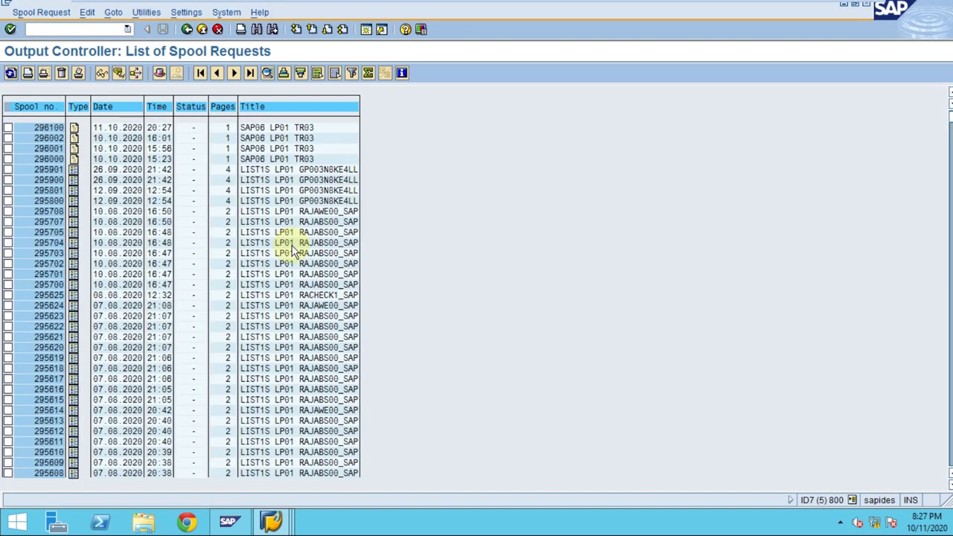
Step: Select the 11.10.2020 spool request SAP06 LP01 TR03, open its print preview and review the account statement's address, line items and balance
click(119, 143)
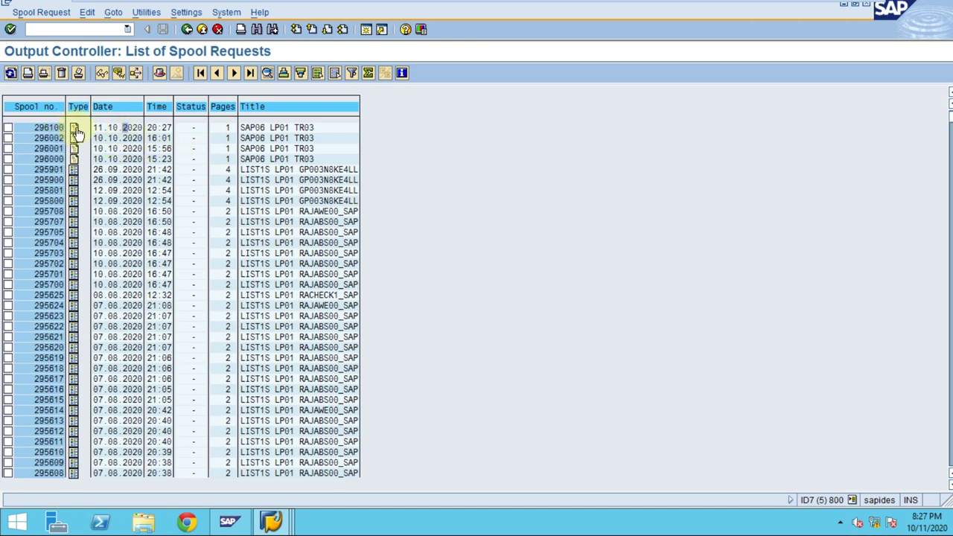
click(8, 128)
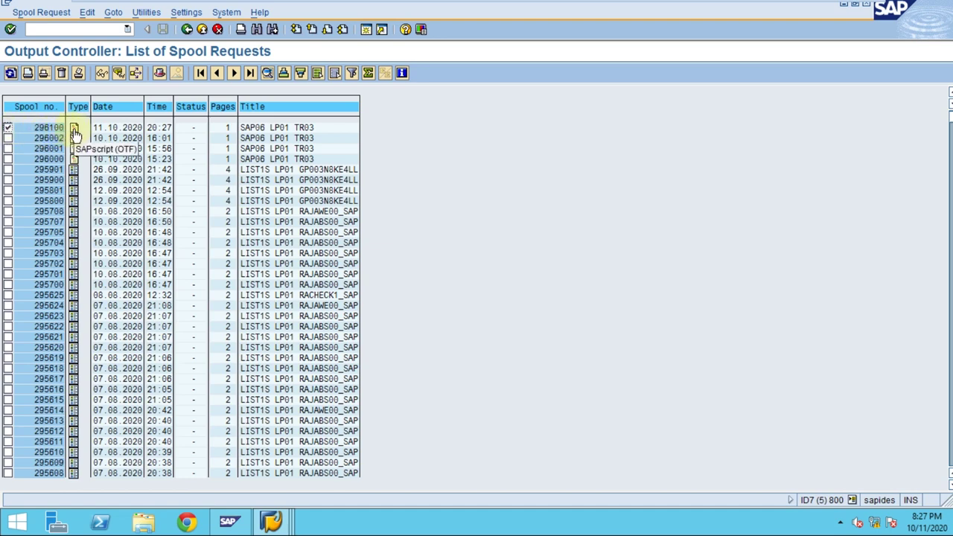
double_click(346, 173)
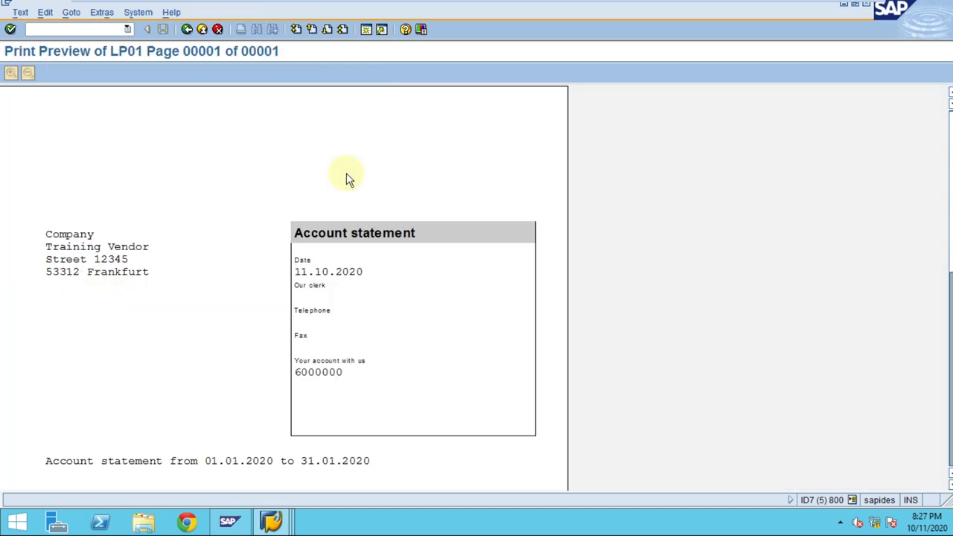
scroll(343, 302, down, 5)
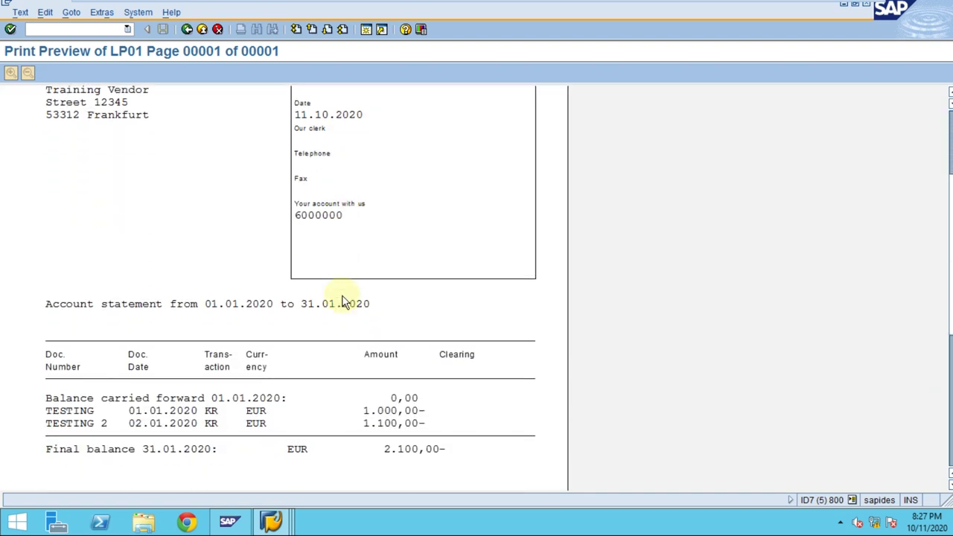
scroll(343, 302, down, 1)
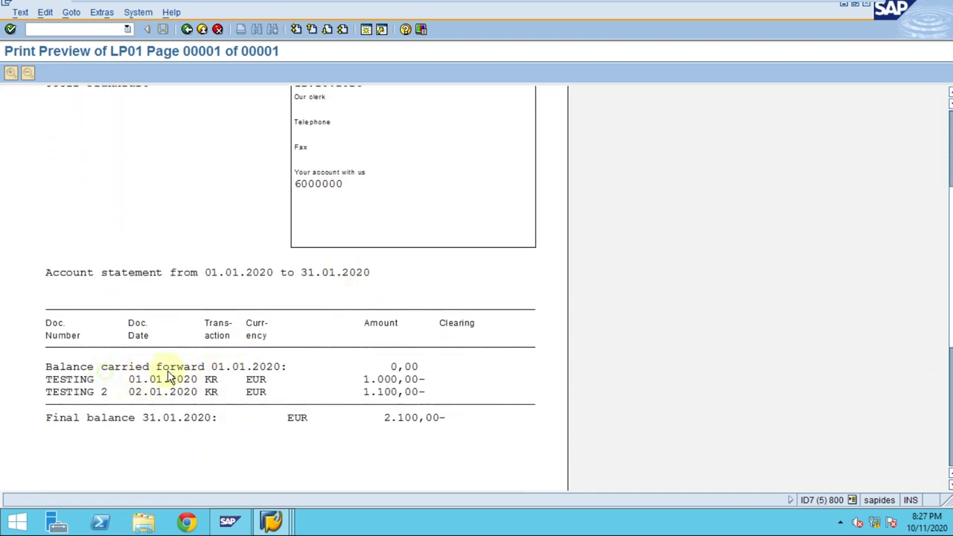
scroll(334, 300, up, 5)
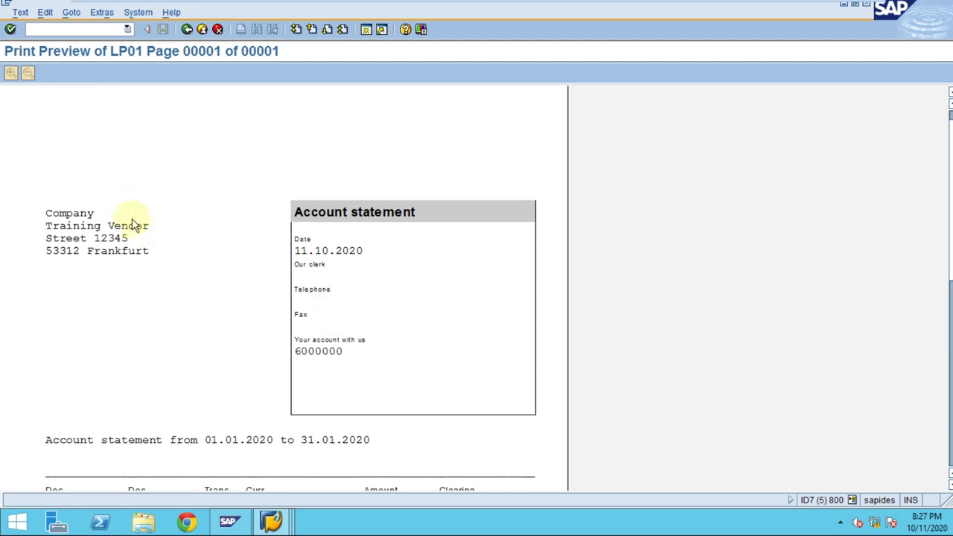
Step: Examine the statement's vendor address, January 2020 period, invoice lines and final balance, and leave the preview and spool list
click(43, 213)
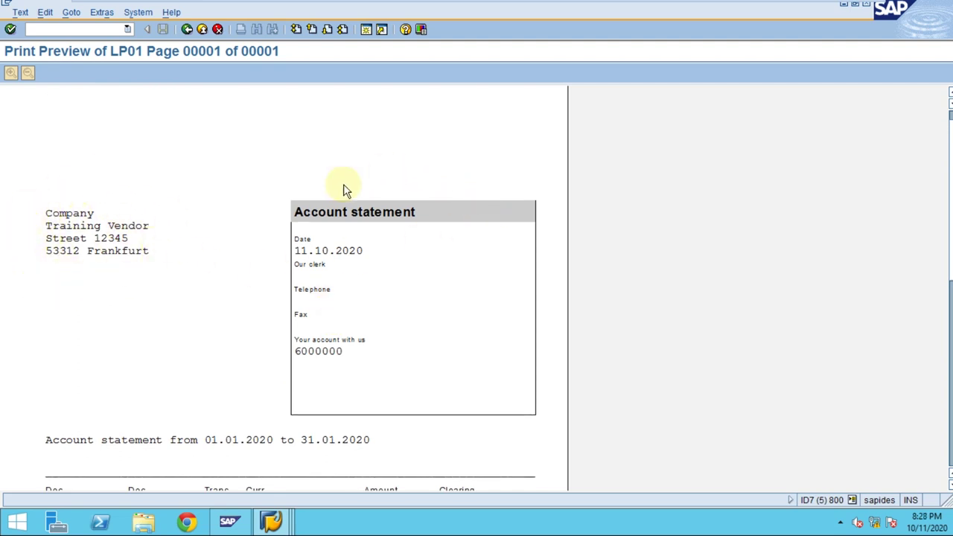
scroll(903, 149, up, 1)
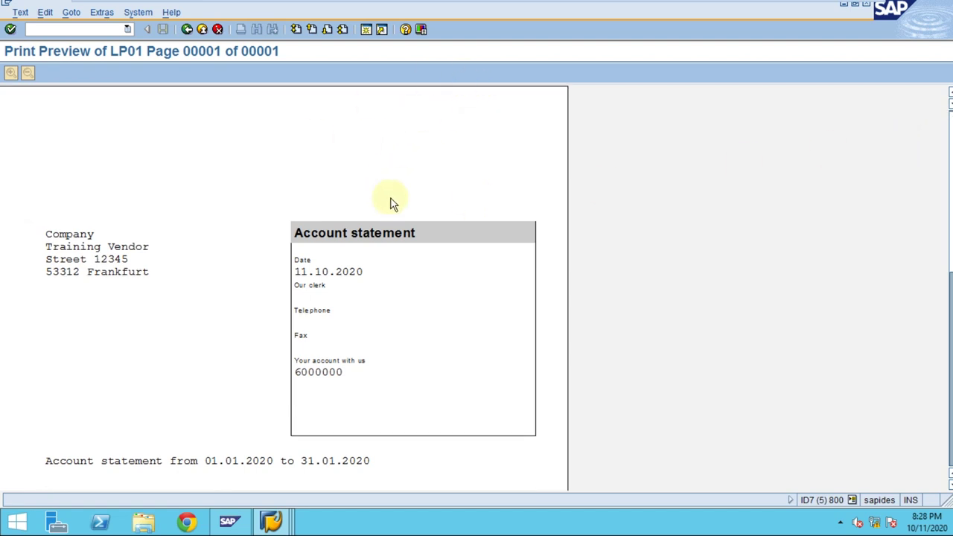
scroll(373, 194, down, 5)
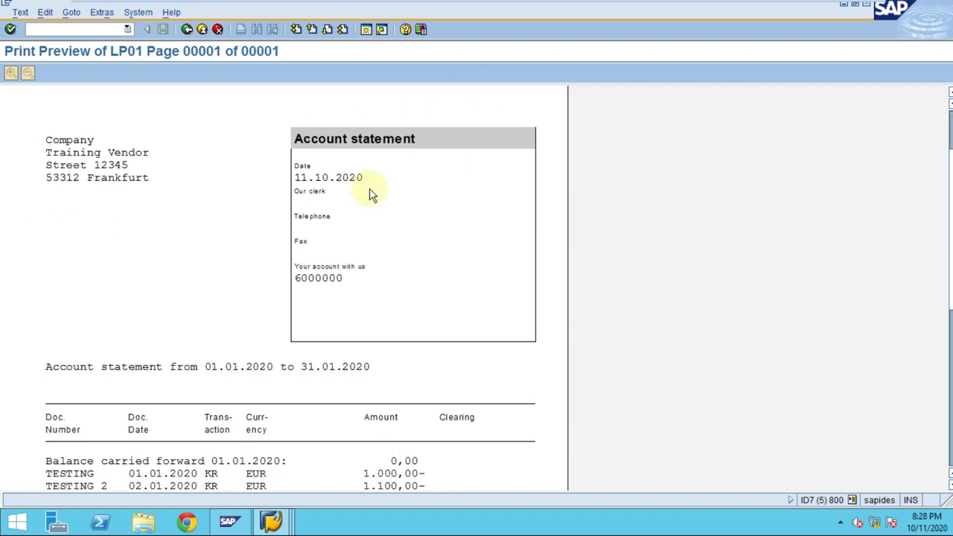
scroll(372, 194, down, 2)
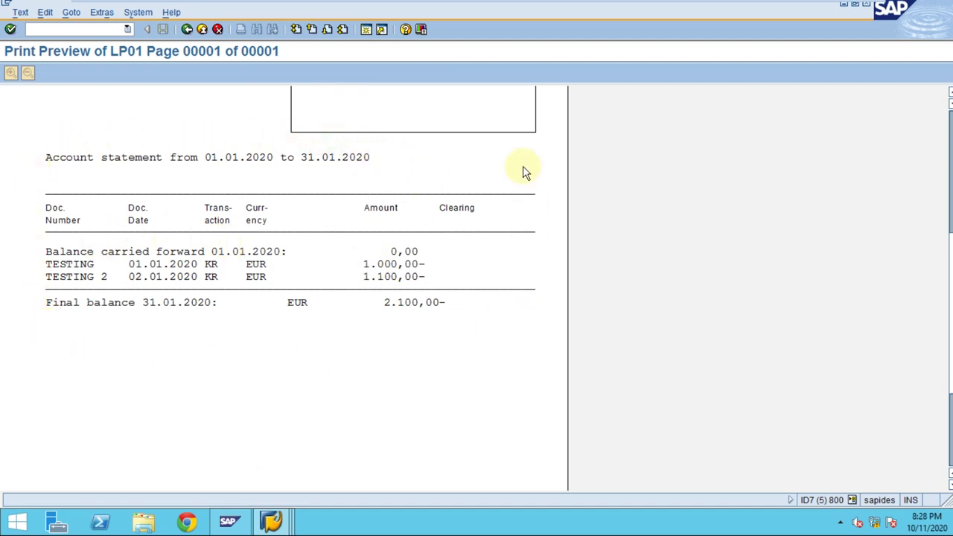
scroll(485, 324, down, 3)
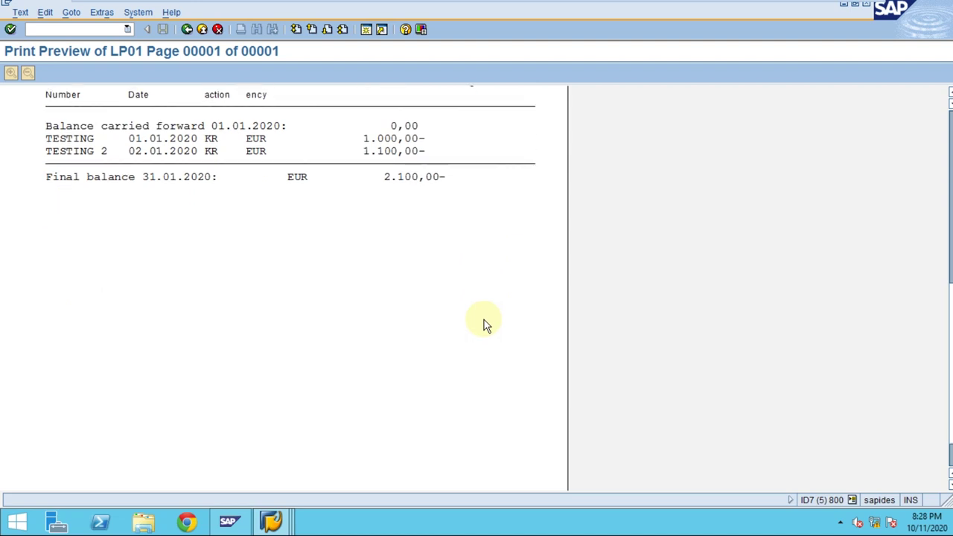
scroll(483, 320, up, 3)
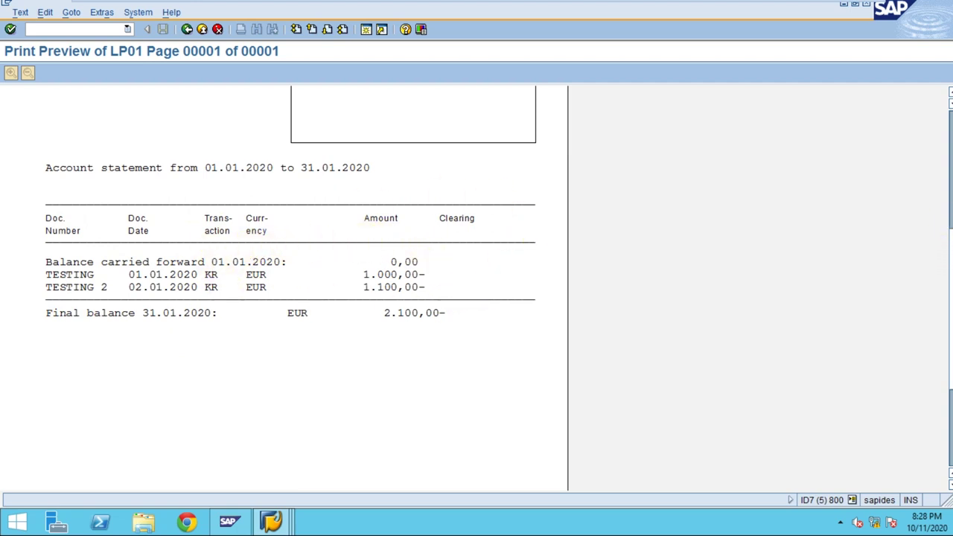
scroll(283, 291, up, 5)
scroll(283, 291, down, 10)
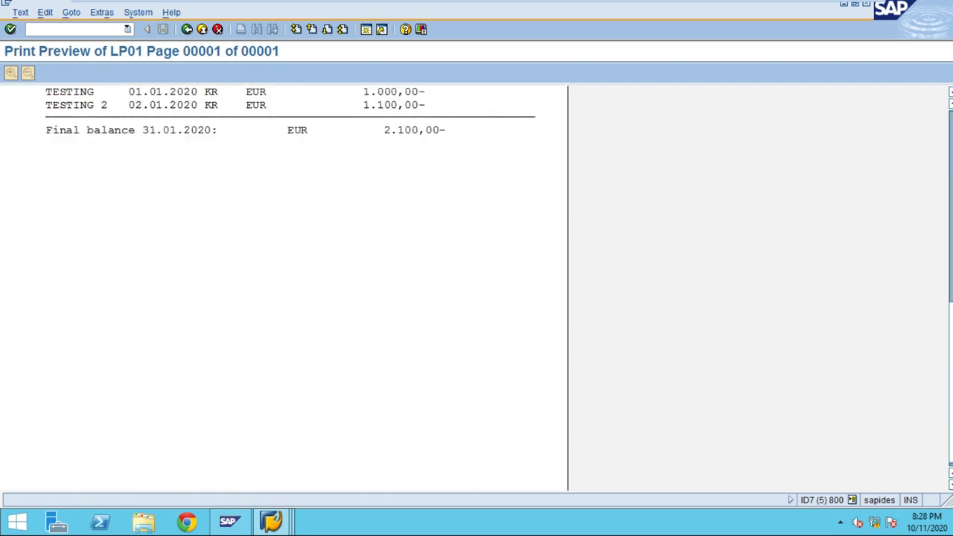
scroll(951, 235, up, 10)
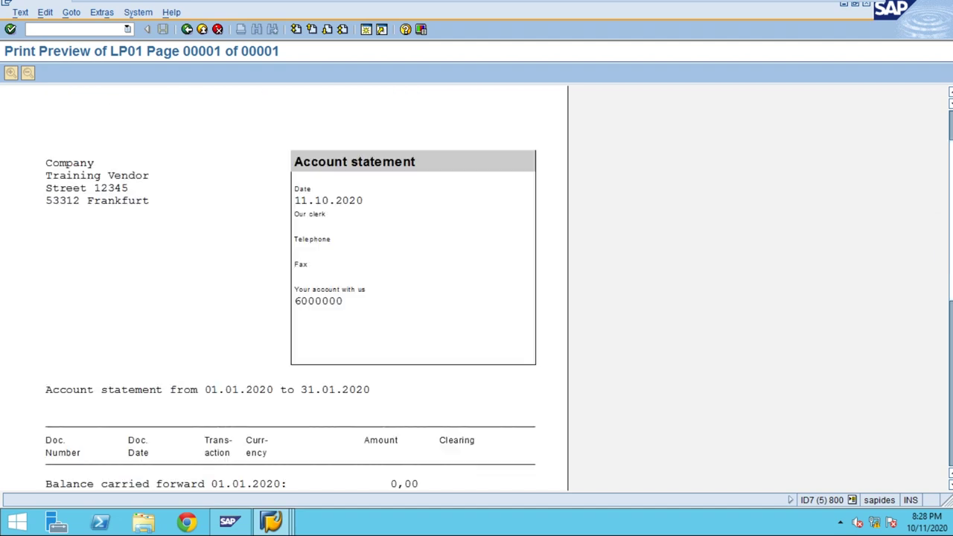
scroll(950, 159, up, 3)
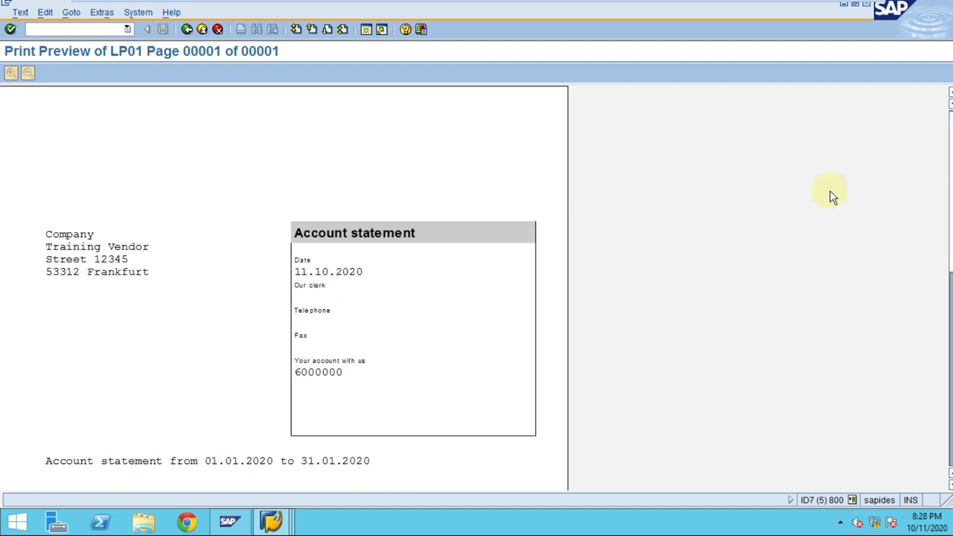
click(185, 28)
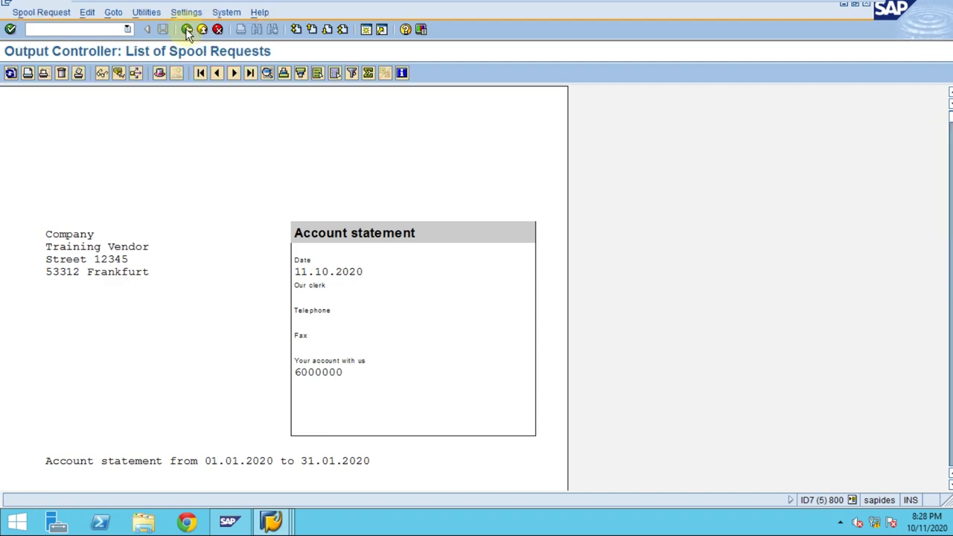
click(186, 28)
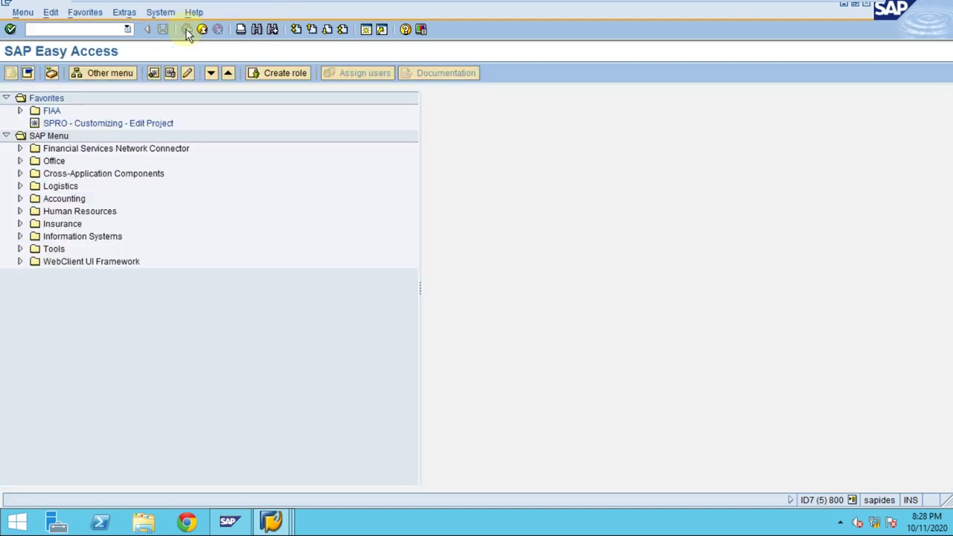
Step: Open the vendor balance display from the Accounts Payable account functions and run it for the training vendor, company code TR03, fiscal year 2020
click(20, 199)
click(34, 211)
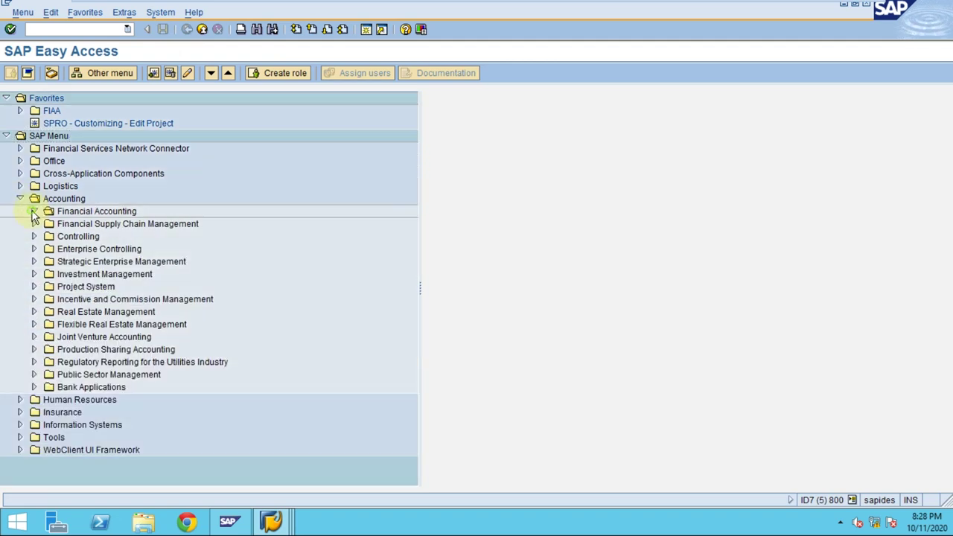
click(47, 249)
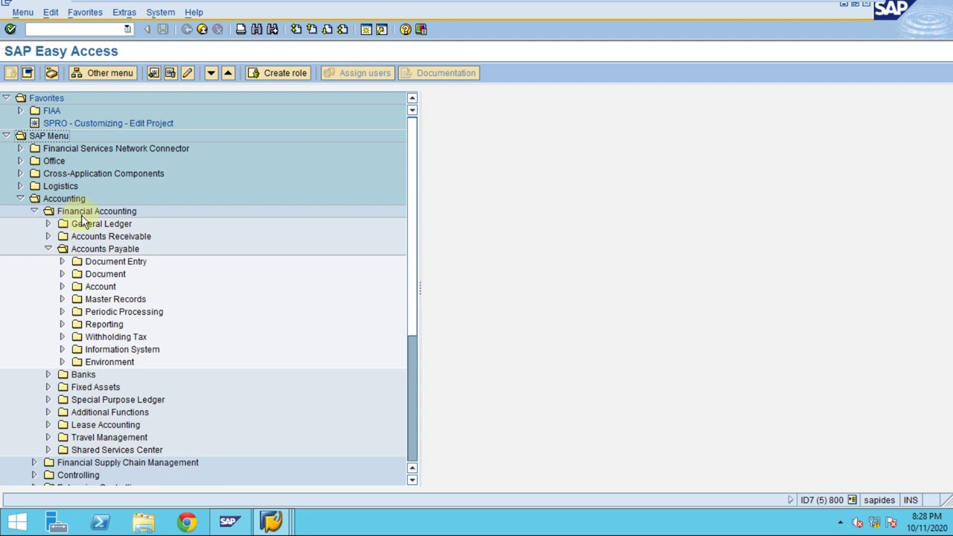
click(93, 250)
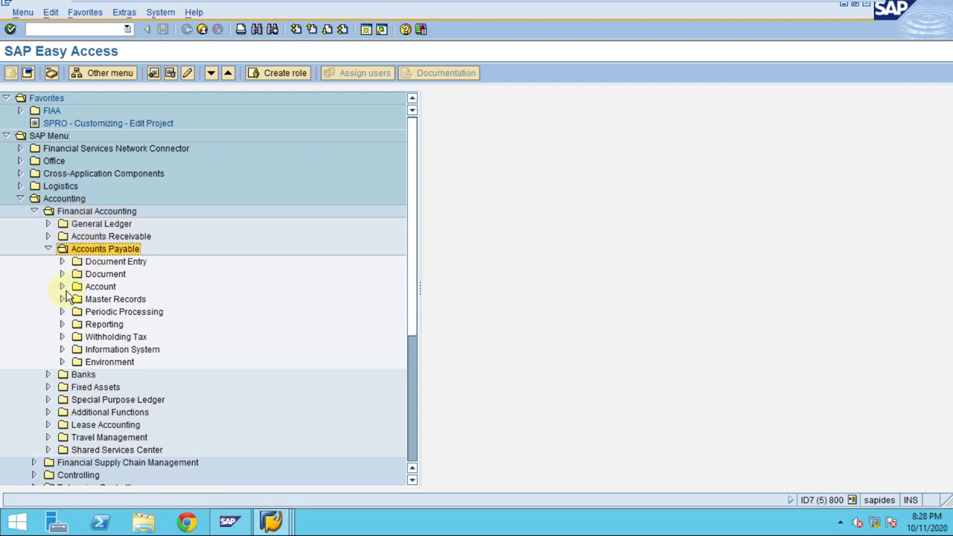
click(61, 288)
double_click(119, 301)
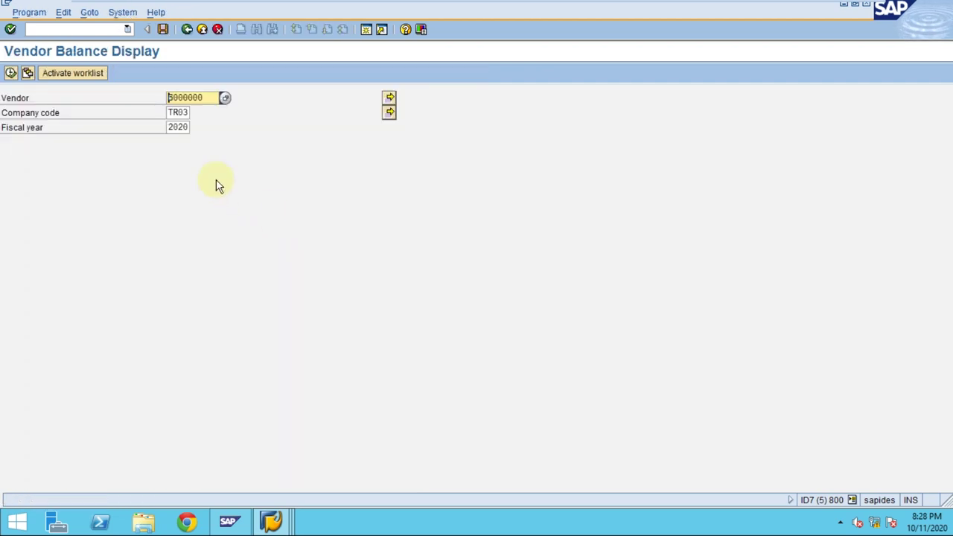
click(12, 73)
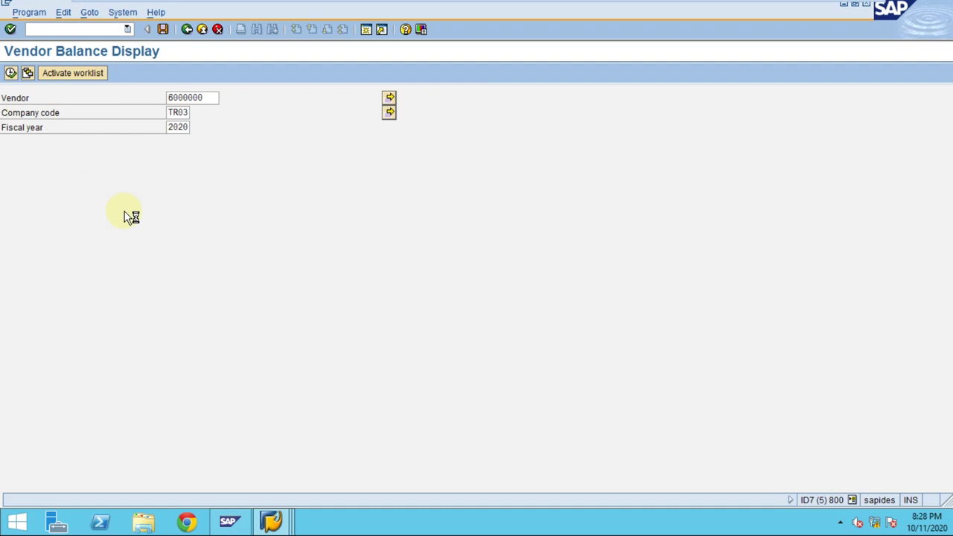
Step: Display the line items behind the period 1 credit amount and return to the vendor balance overview
click(197, 234)
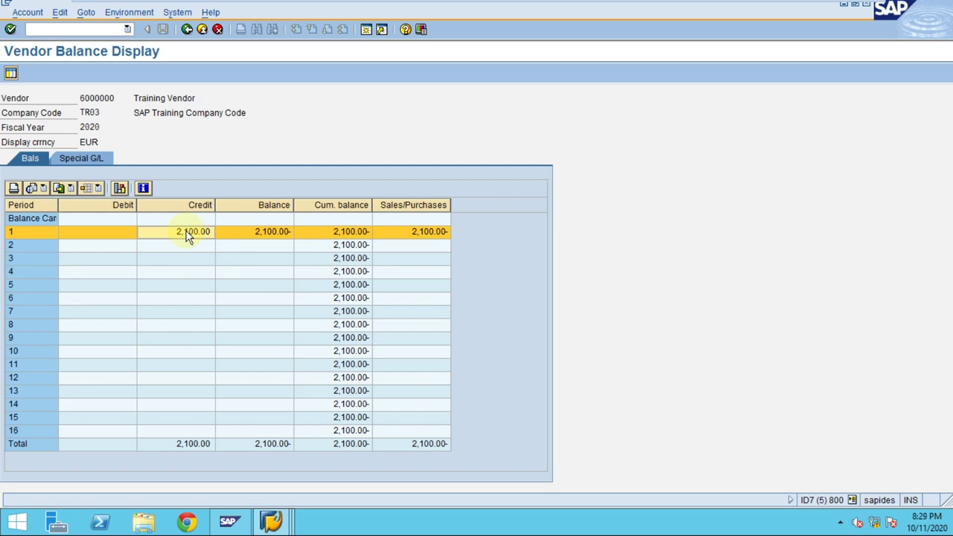
click(187, 205)
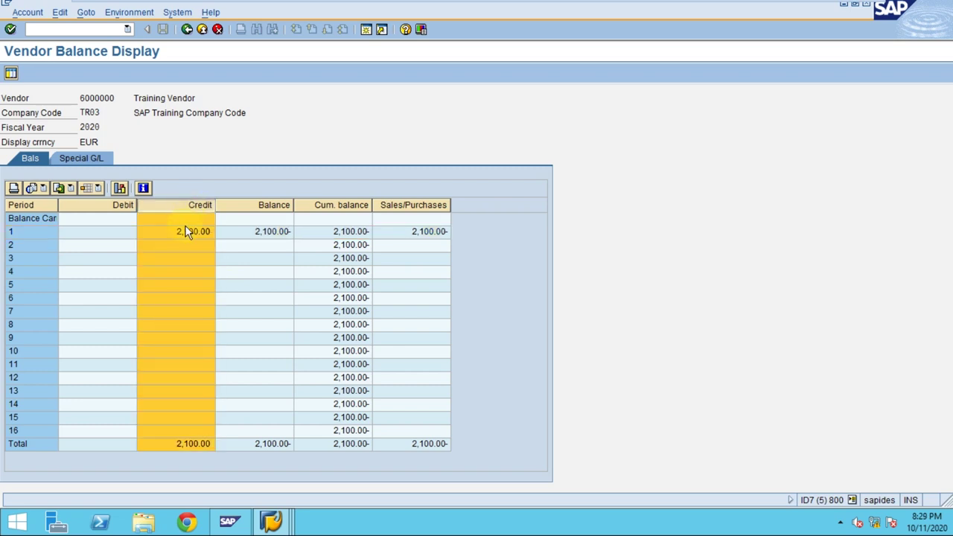
click(185, 233)
double_click(183, 233)
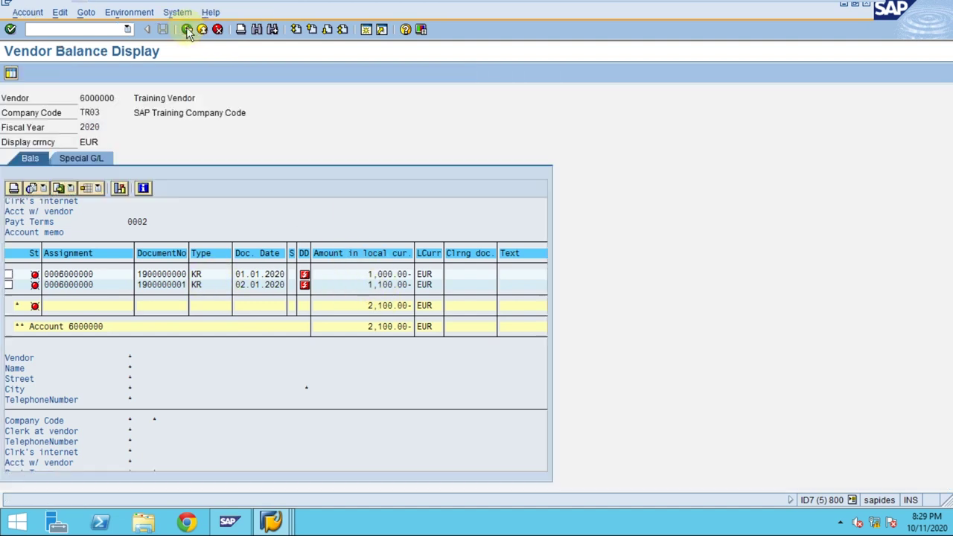
click(186, 30)
Step: Switch to the Create Vendor session, start vendor invoice entry for company code TR03 and select the training vendor
click(272, 522)
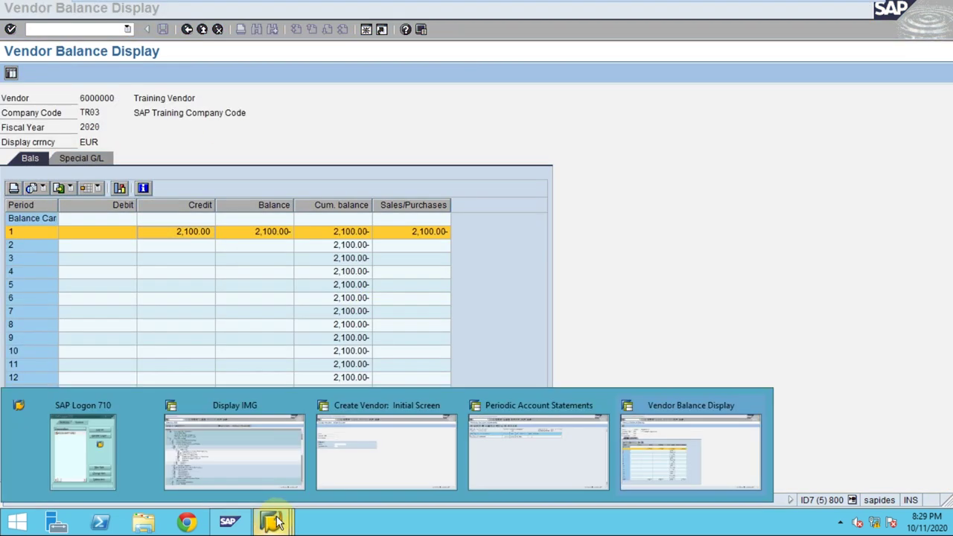
click(388, 460)
click(79, 30)
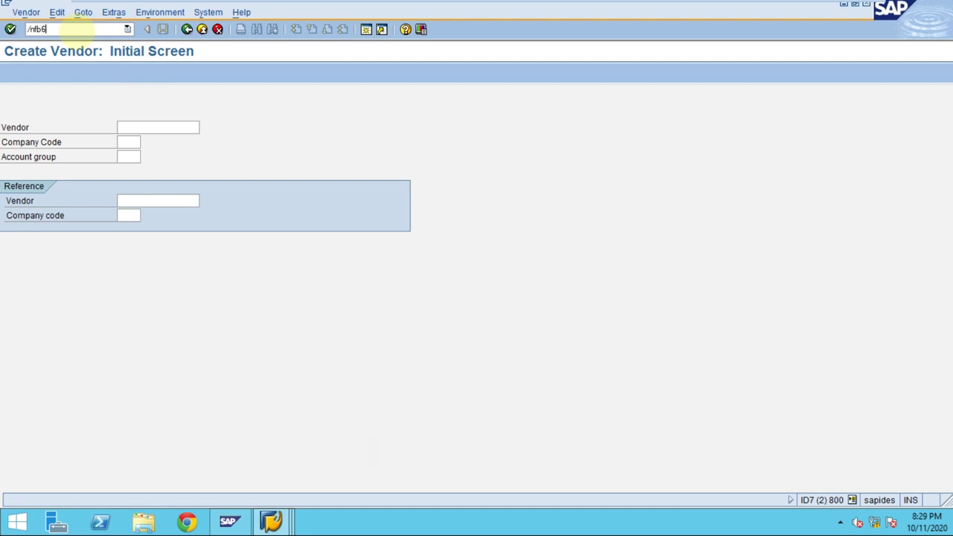
key(Return)
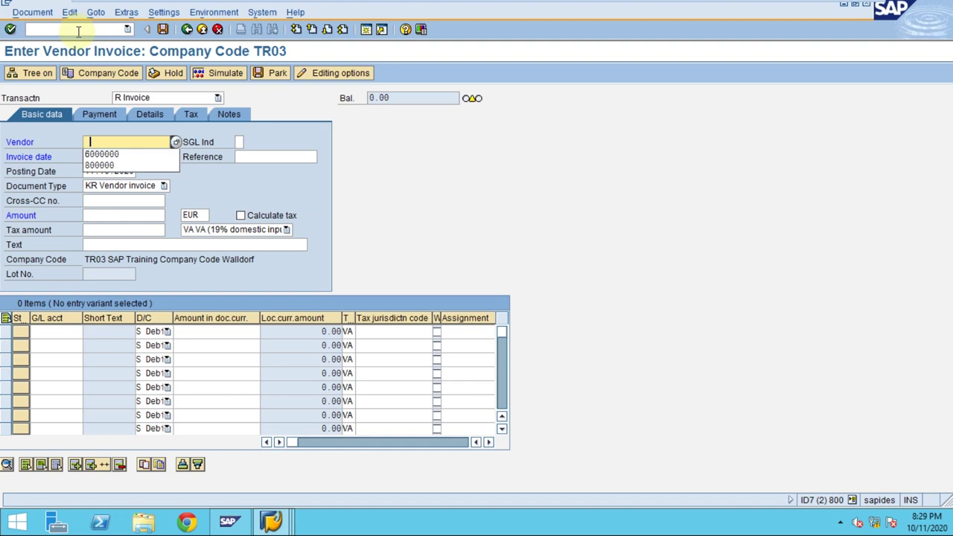
key(Down)
key(Return)
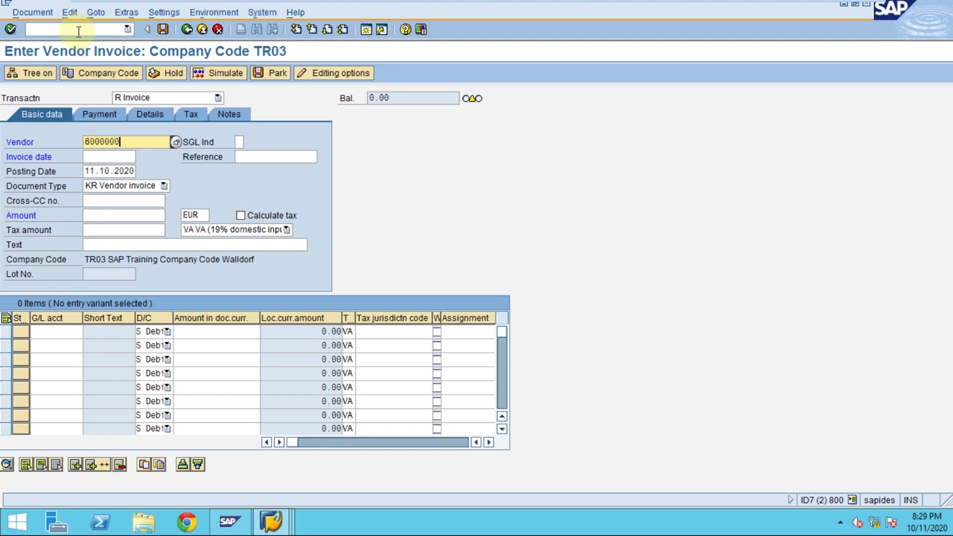
Step: Set the invoice date to 02022020 and copy it into the posting date
key(Tab)
key(Down)
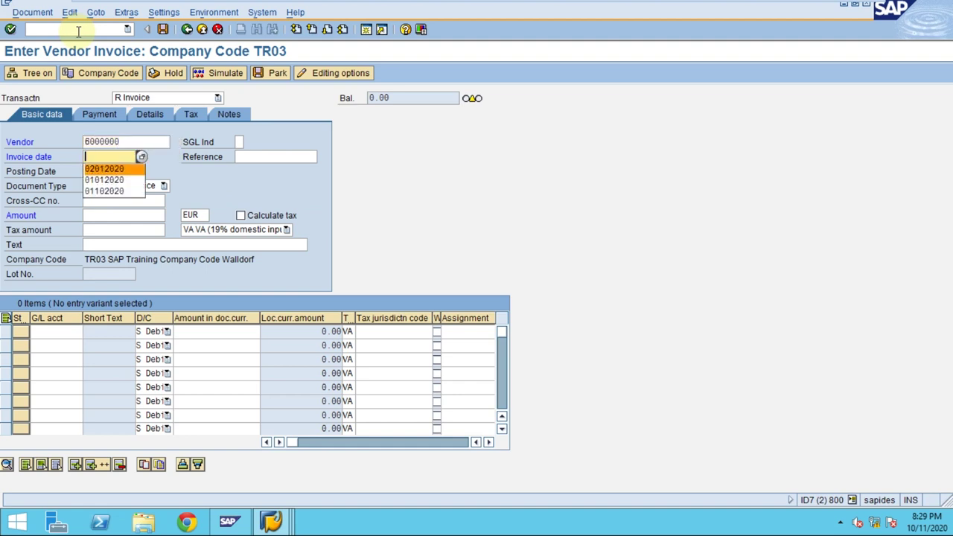
key(Return)
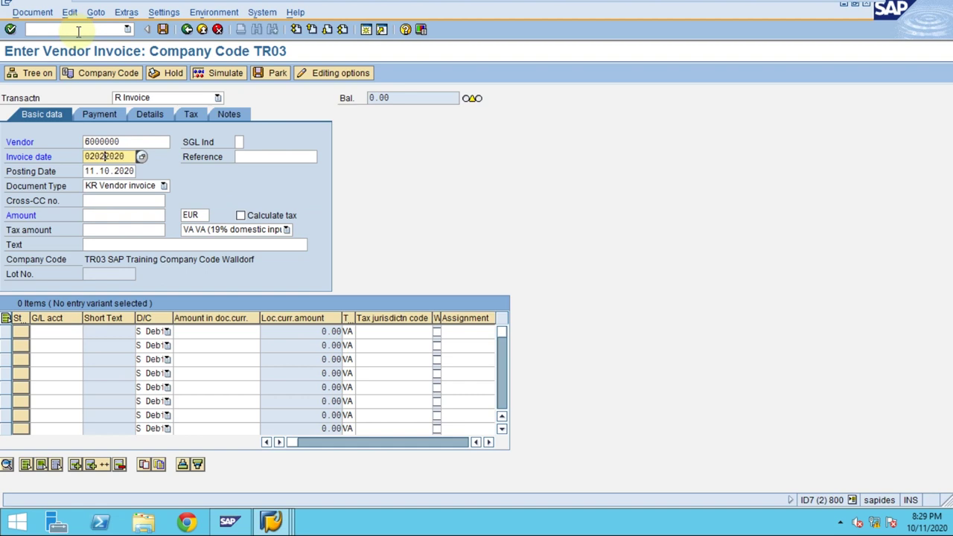
key(Tab)
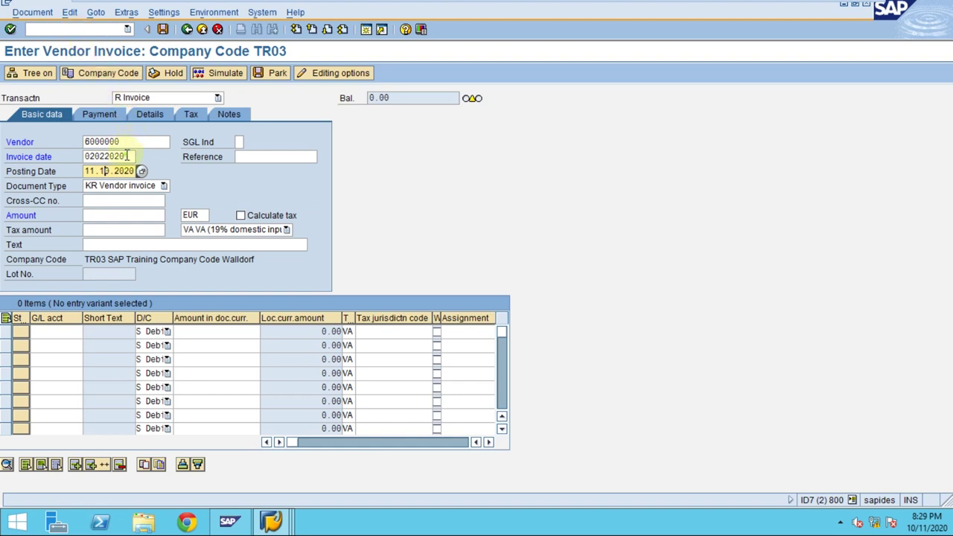
drag(127, 156, 2, 167)
key(ctrl+c)
key(Right)
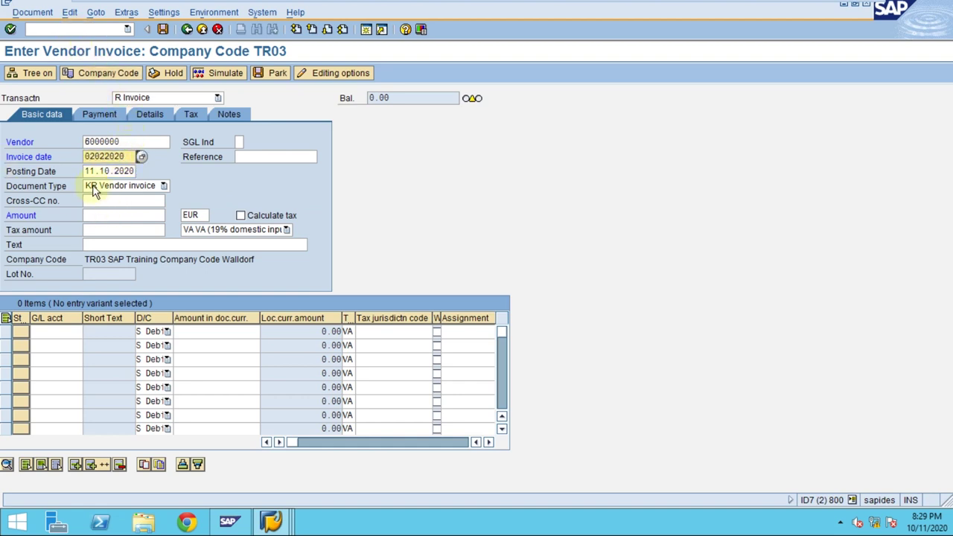
drag(86, 171, 170, 176)
key(ctrl+v)
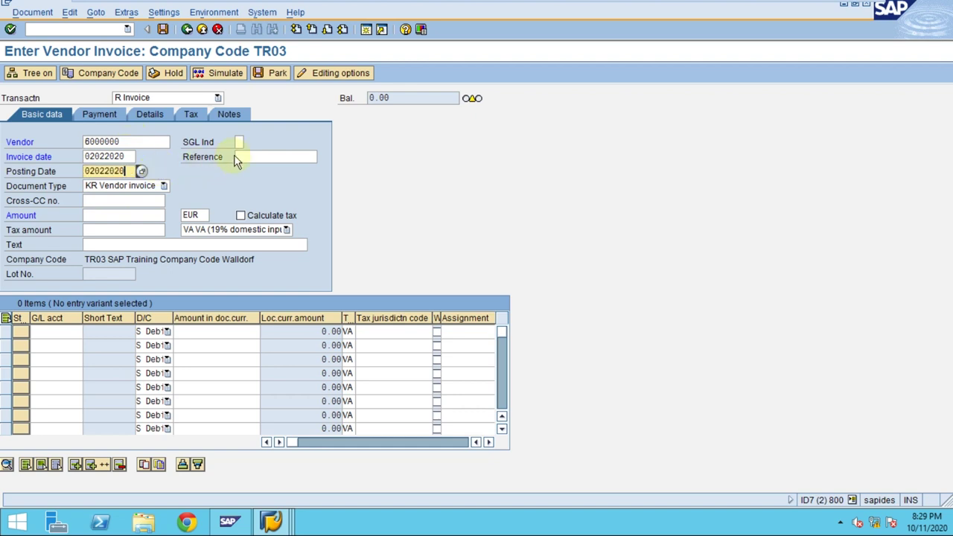
Step: Enter the invoice reference as testing 3
click(246, 157)
click(267, 167)
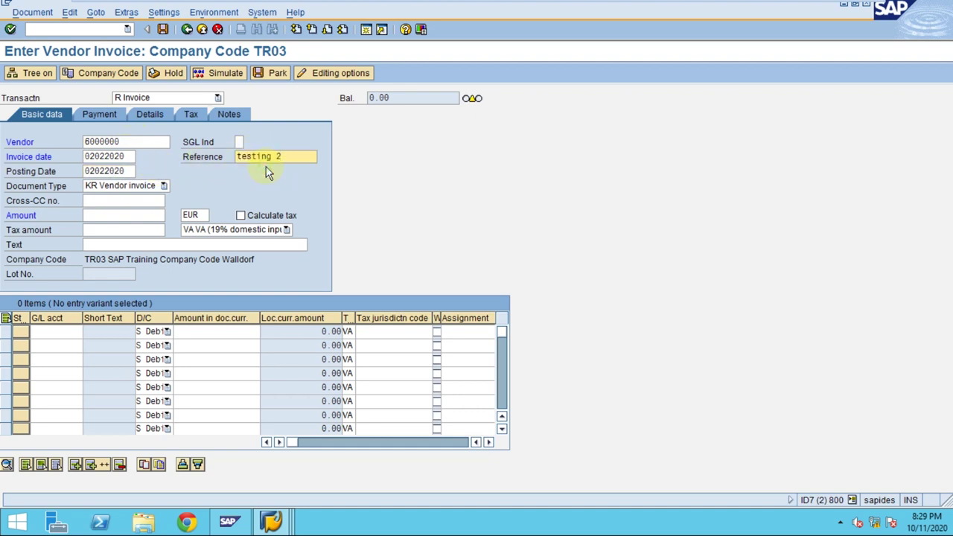
key(BackSpace)
text(3)
Step: Assign G/L account 440000 to the first item, set the invoice amount to 5000 EUR and the item's amount to *
click(58, 344)
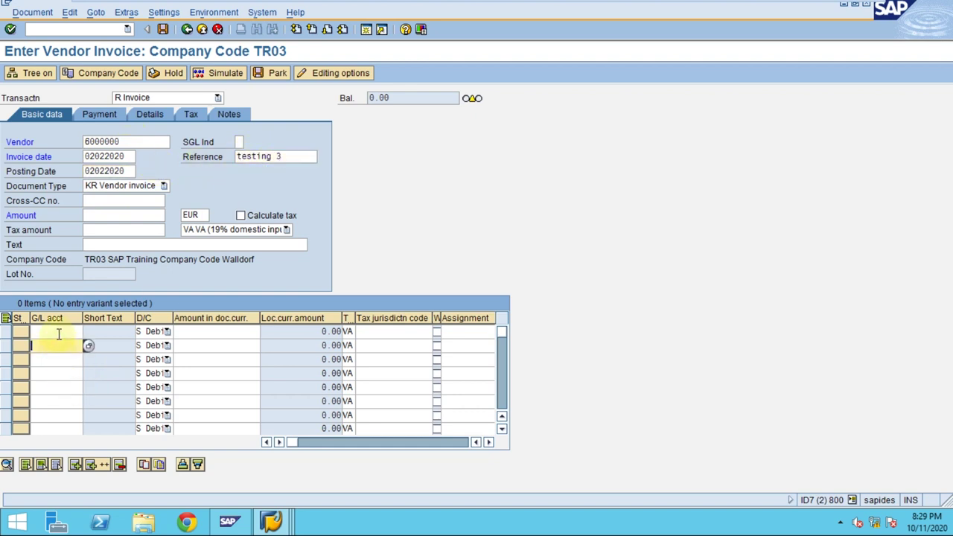
click(58, 333)
click(60, 345)
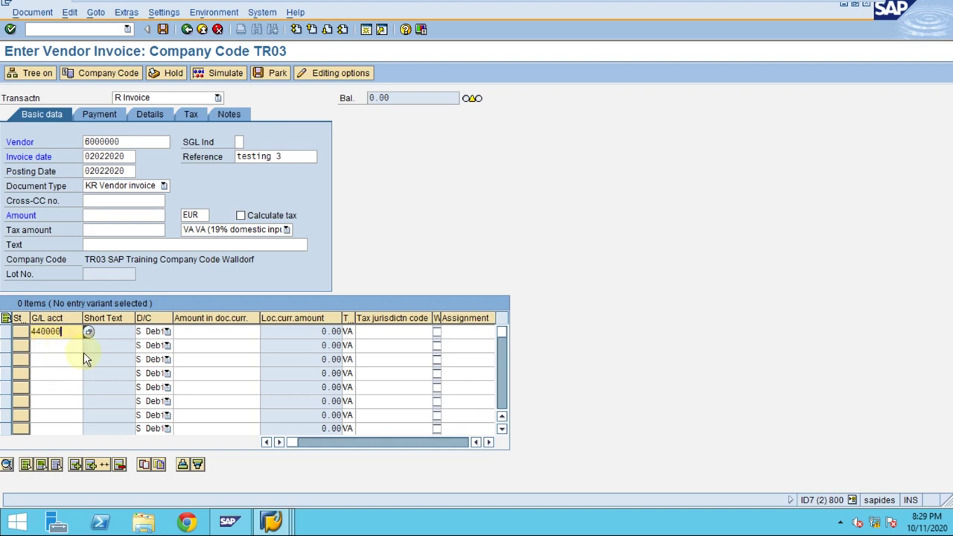
click(192, 332)
click(117, 216)
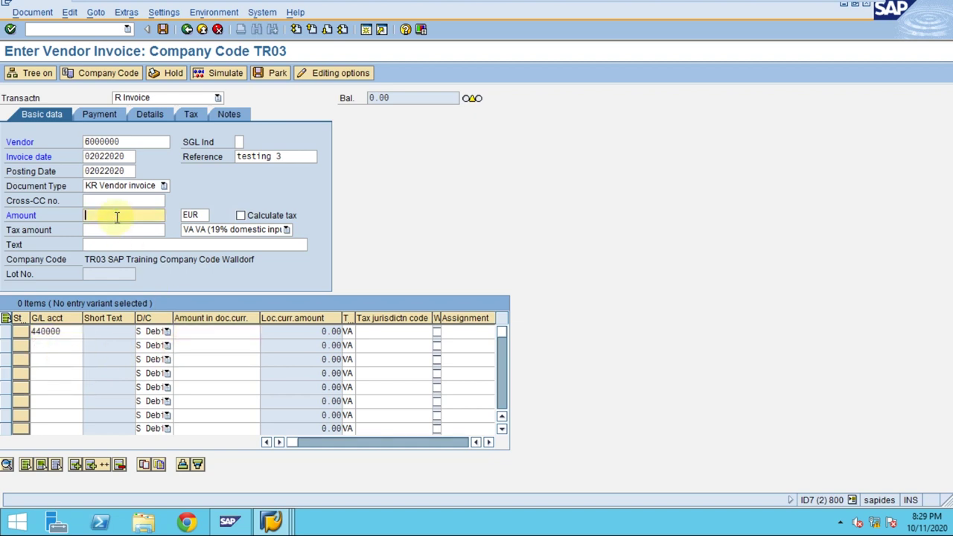
click(214, 336)
Step: Validate the vendor invoice entries and simulate the document posting
key(Return)
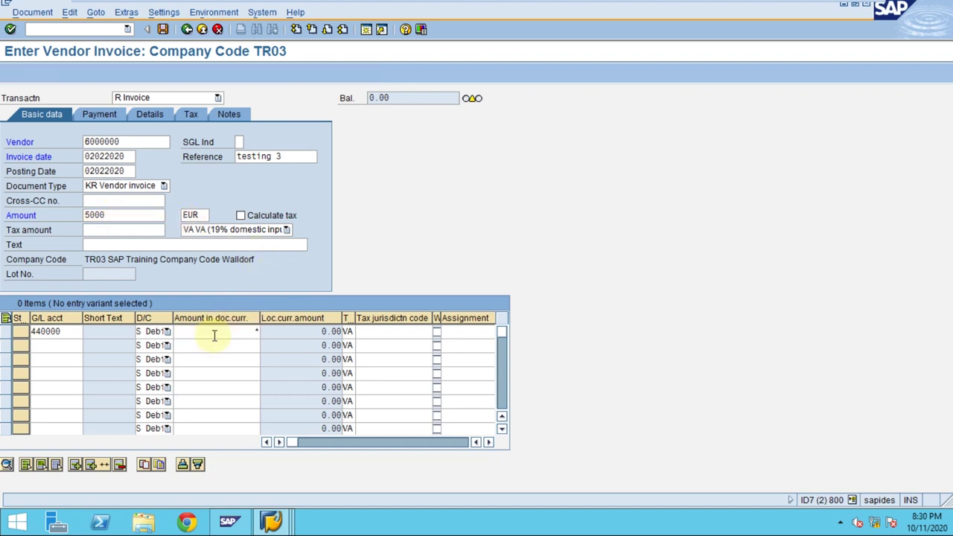
key(Return)
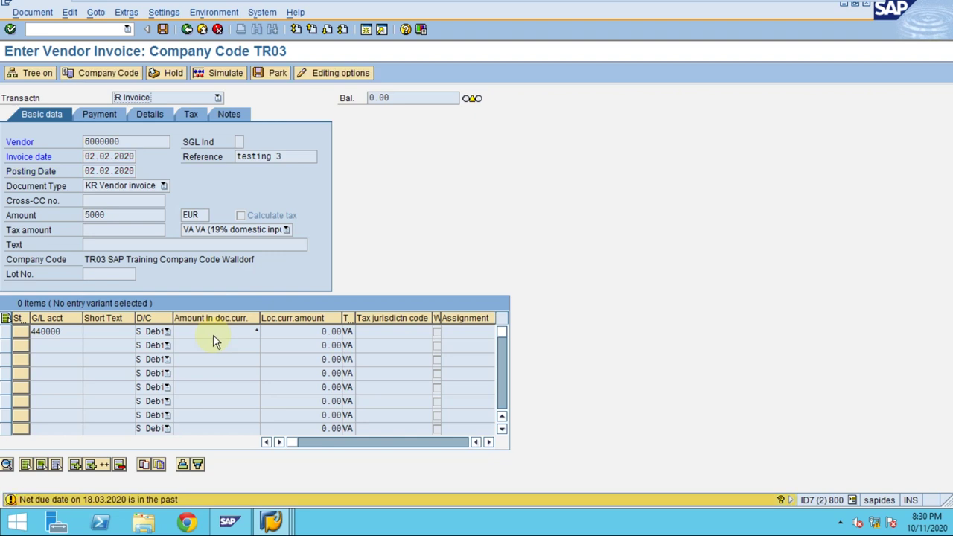
key(Return)
click(226, 73)
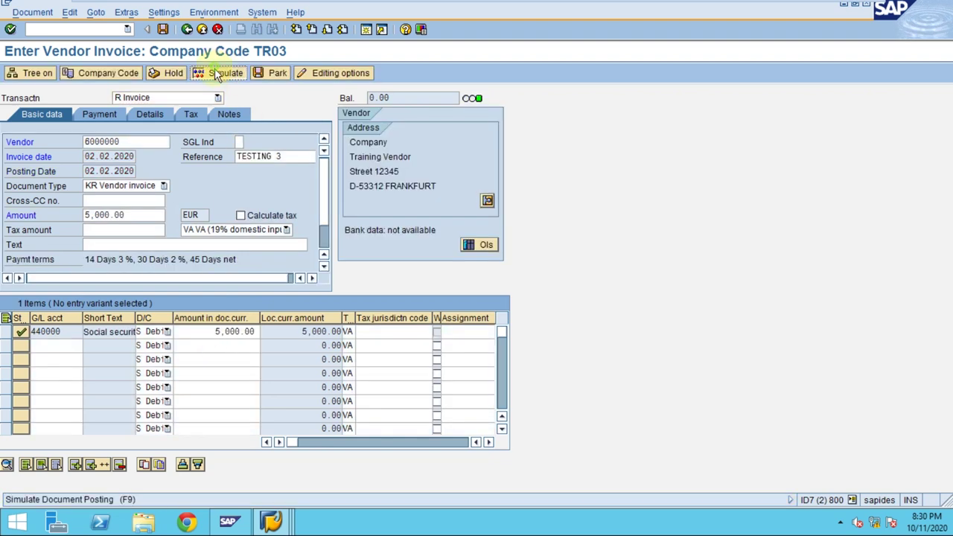
Step: Try tax code 0I (Input tax 0%) on the invoice and its G/L item, and simulate the posting
key(Return)
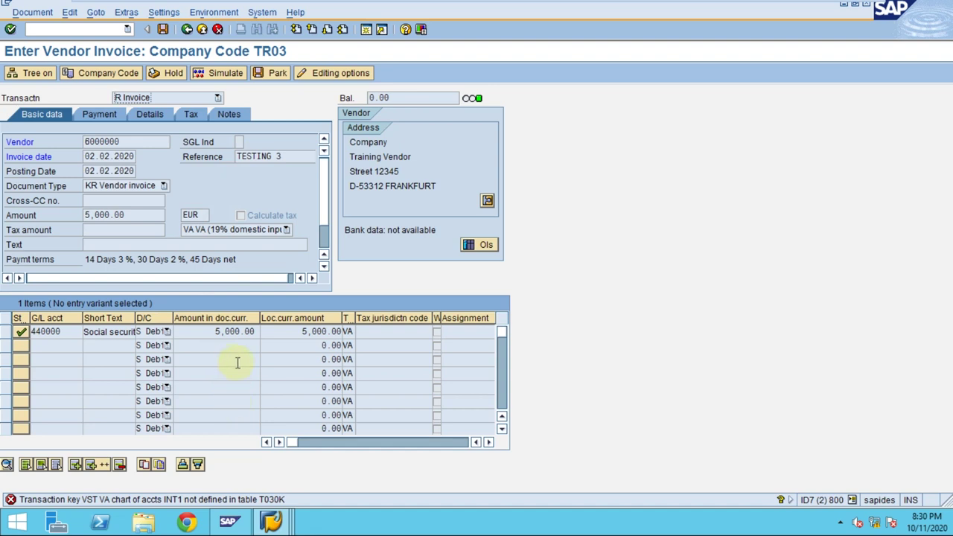
key(Return)
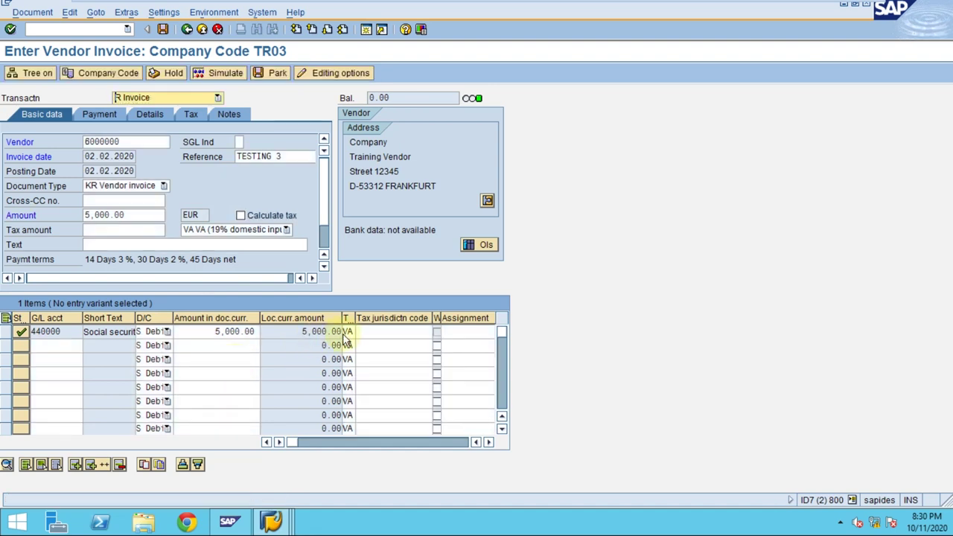
click(249, 230)
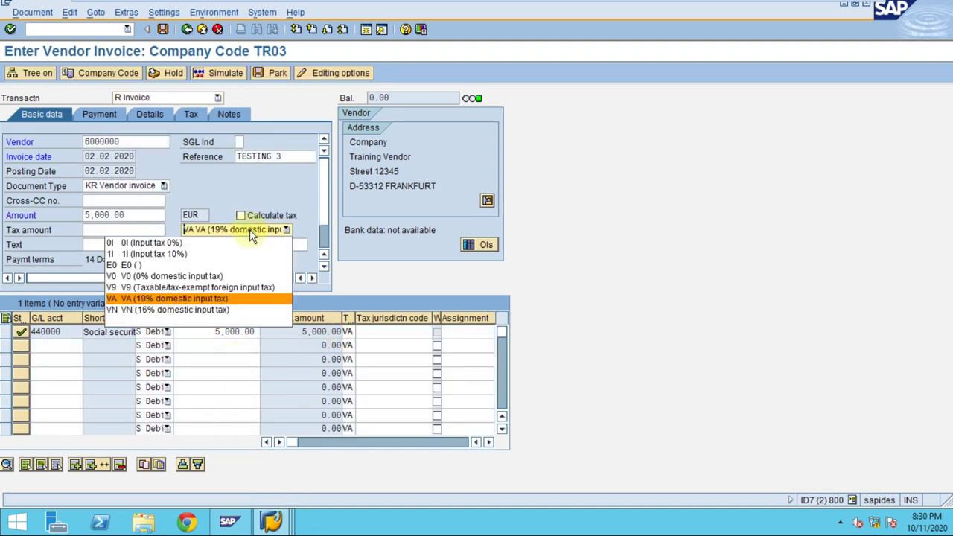
click(228, 242)
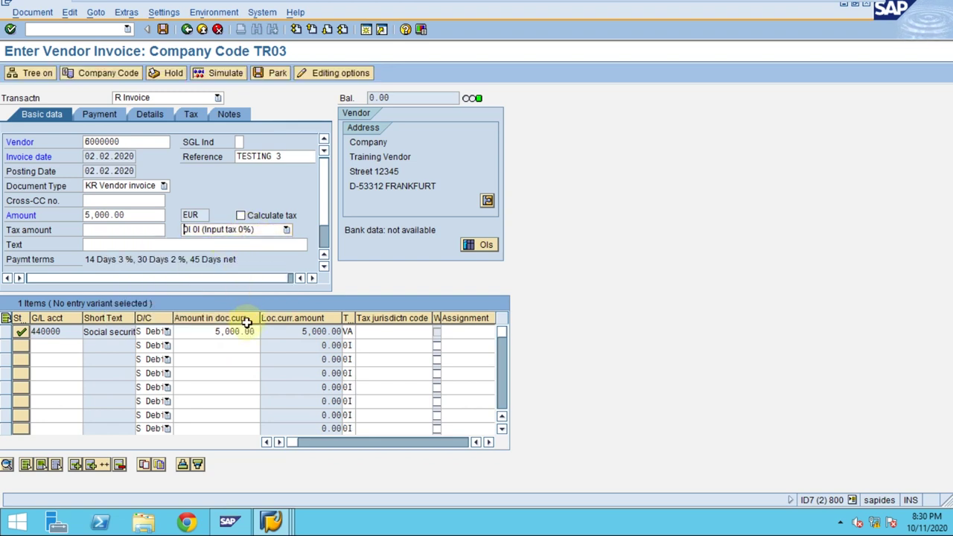
click(348, 331)
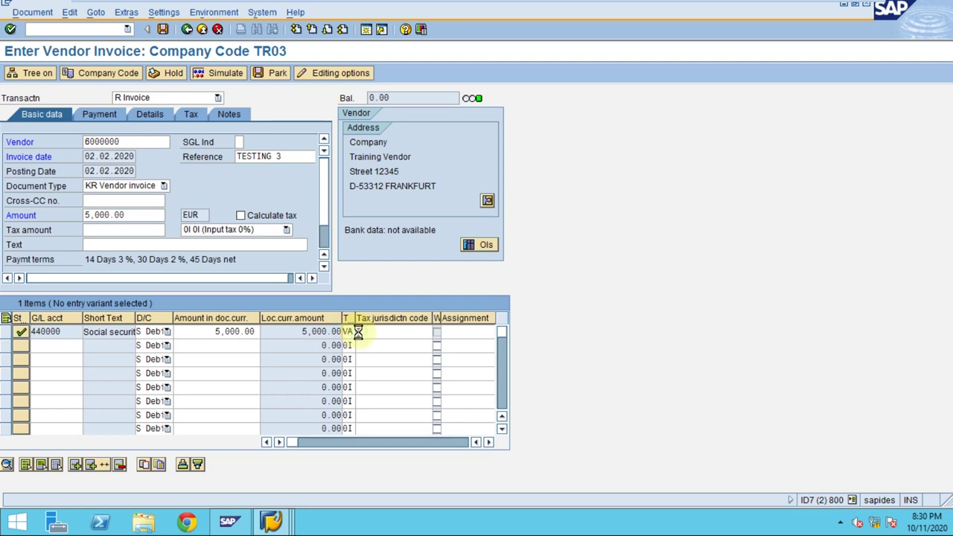
click(357, 331)
double_click(65, 105)
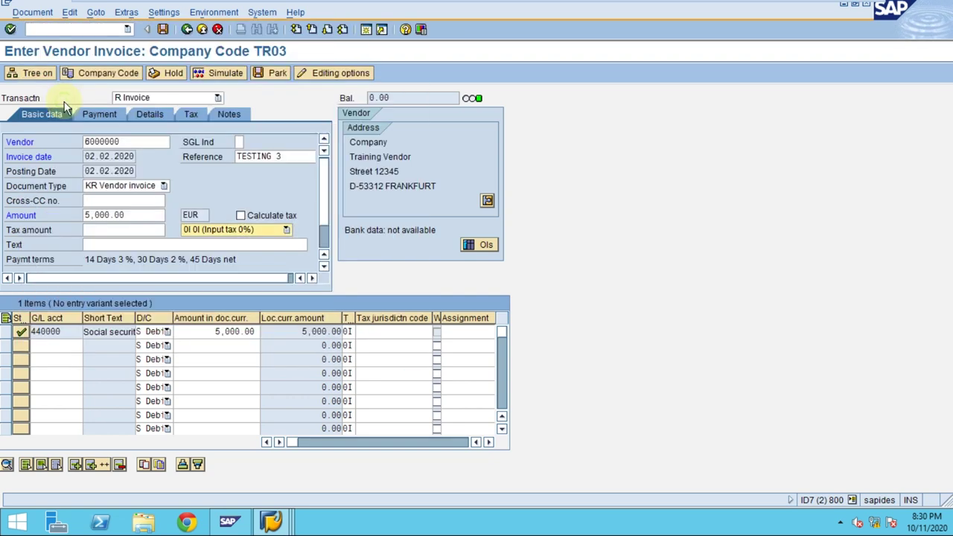
click(217, 72)
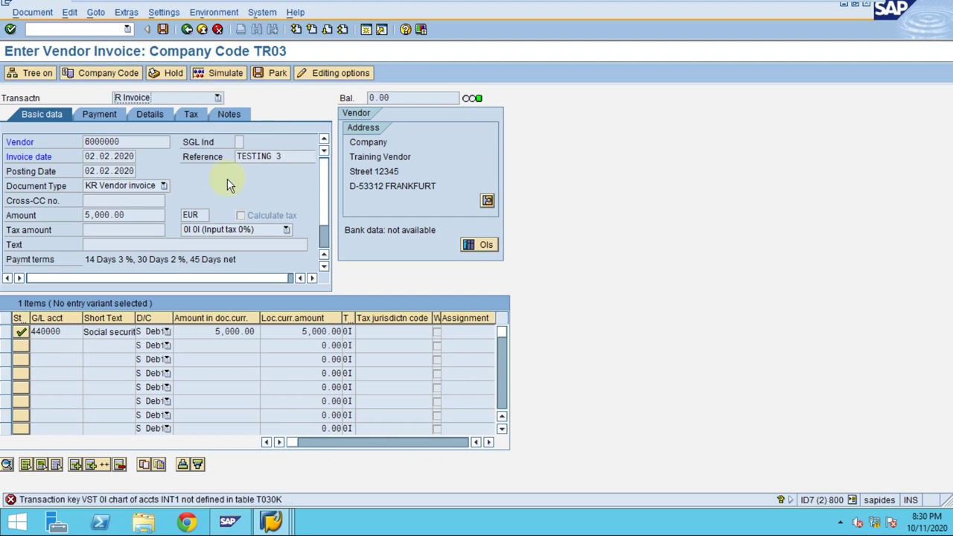
key(Return)
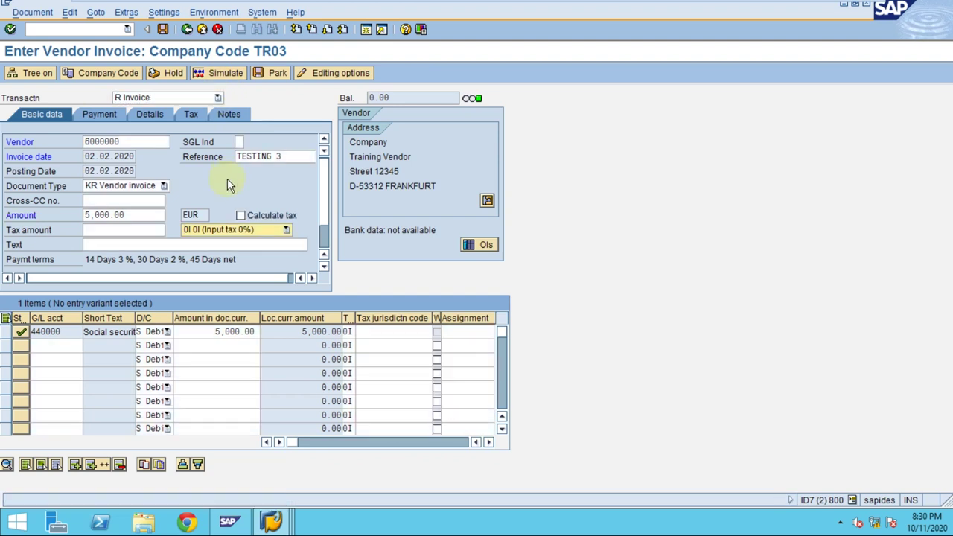
Step: Clear the tax code from both the invoice's basic data and the 440000 item, and accept the entries
click(249, 230)
click(187, 323)
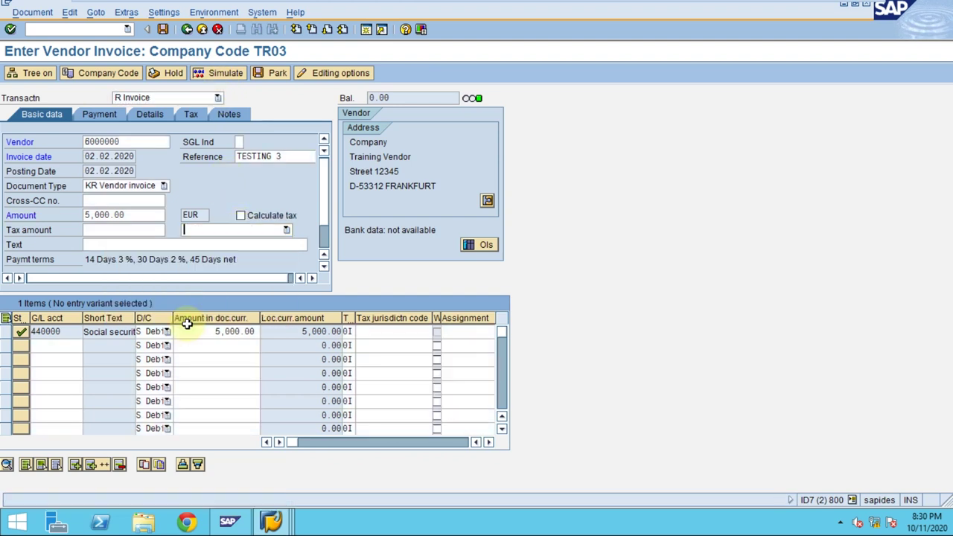
click(348, 332)
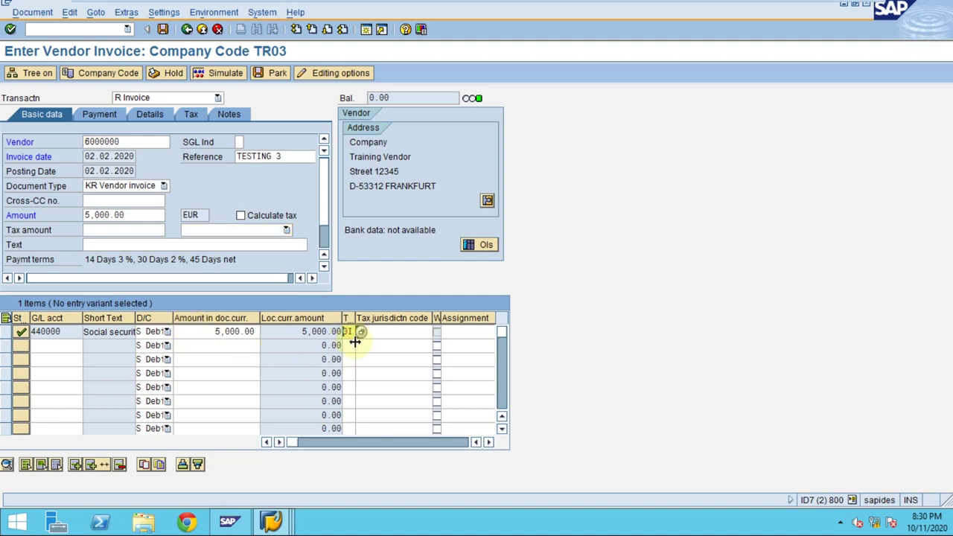
key(Return)
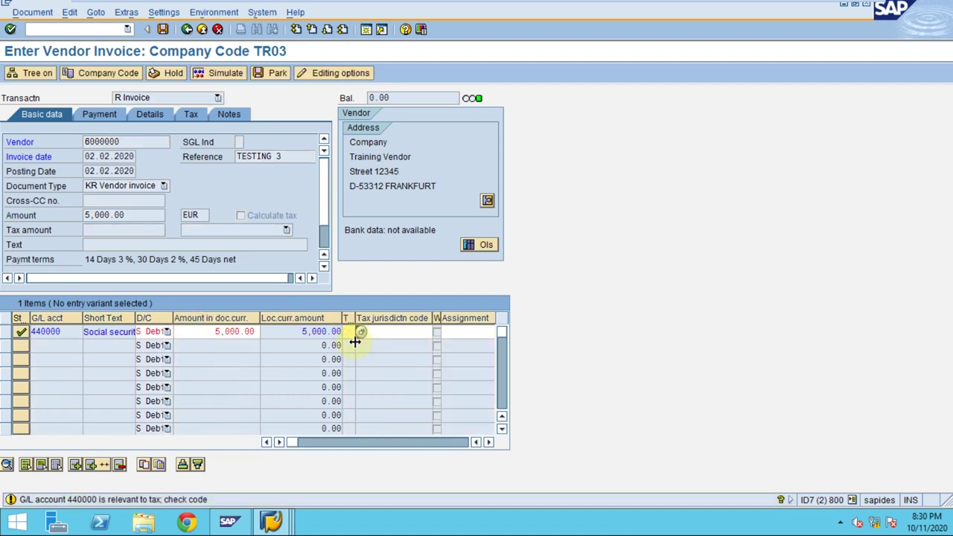
key(Return)
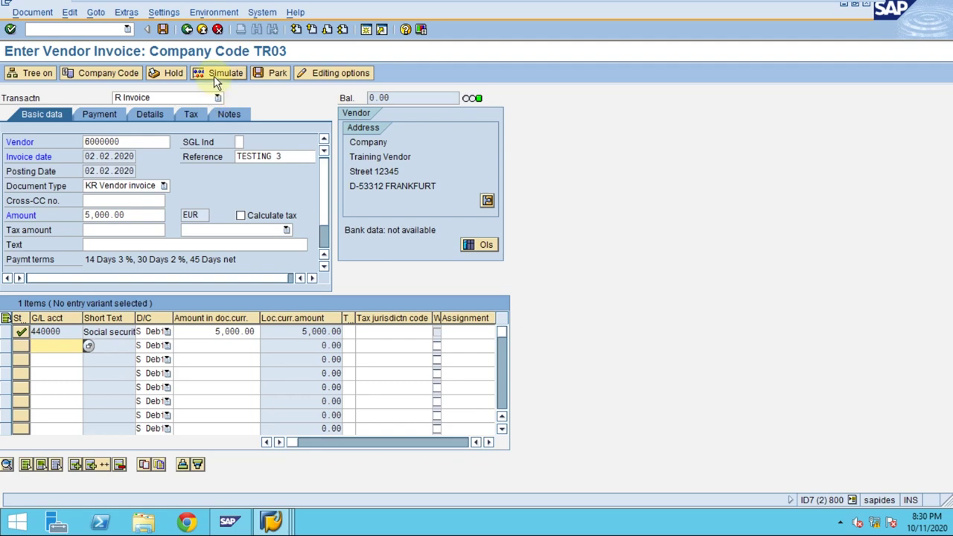
Step: Simulate the vendor invoice without a tax code and post the document
click(216, 73)
key(Return)
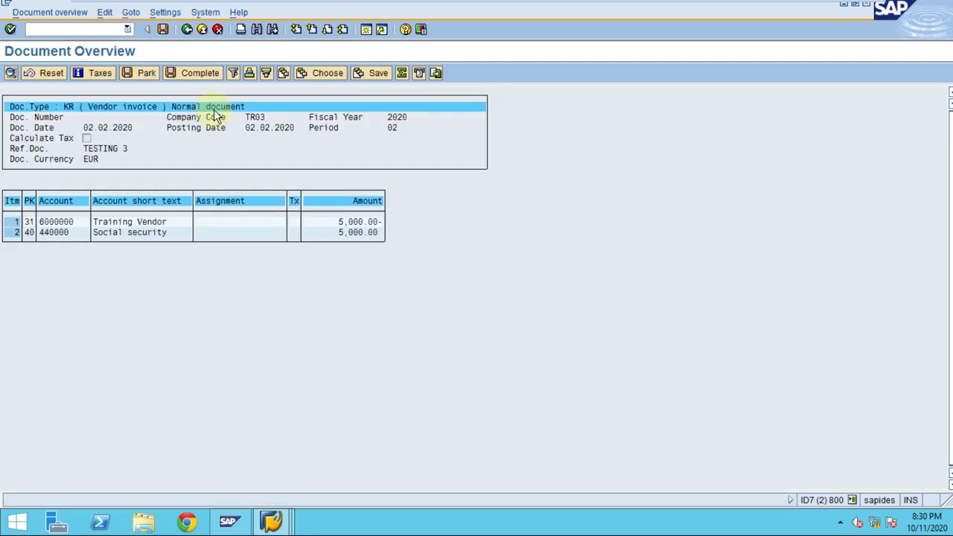
click(163, 29)
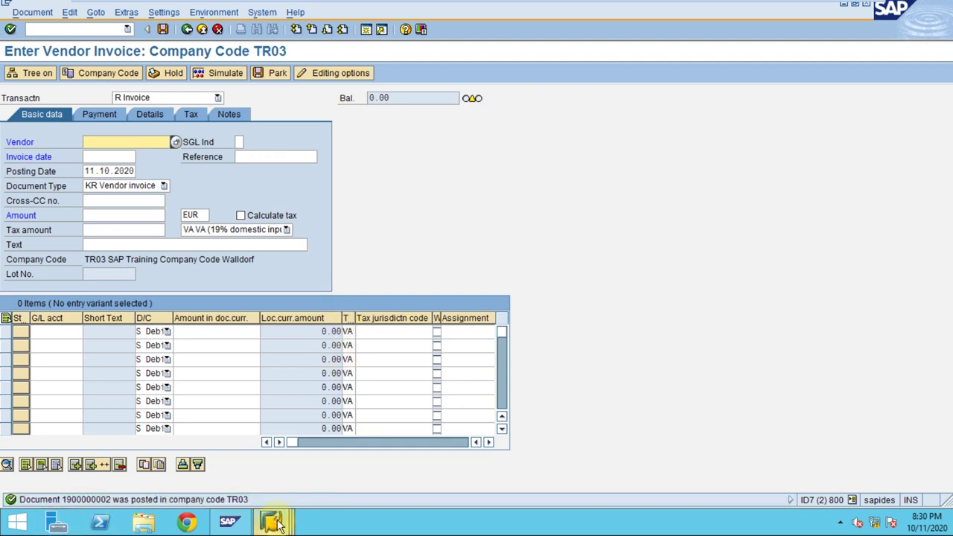
Step: Switch to the Vendor Balance Display session and rerun the balance report for the training vendor in TR03 for fiscal year 2020
click(273, 523)
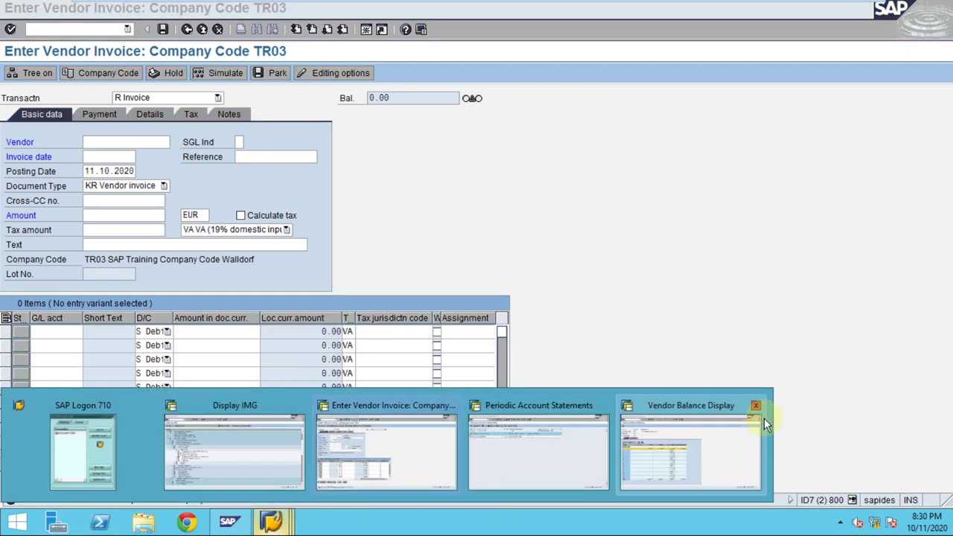
click(724, 439)
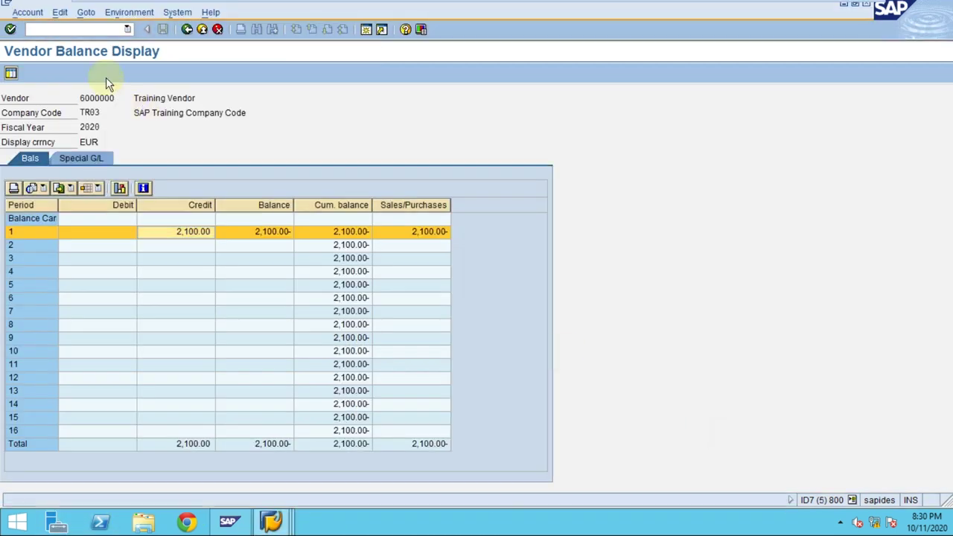
click(187, 29)
click(11, 73)
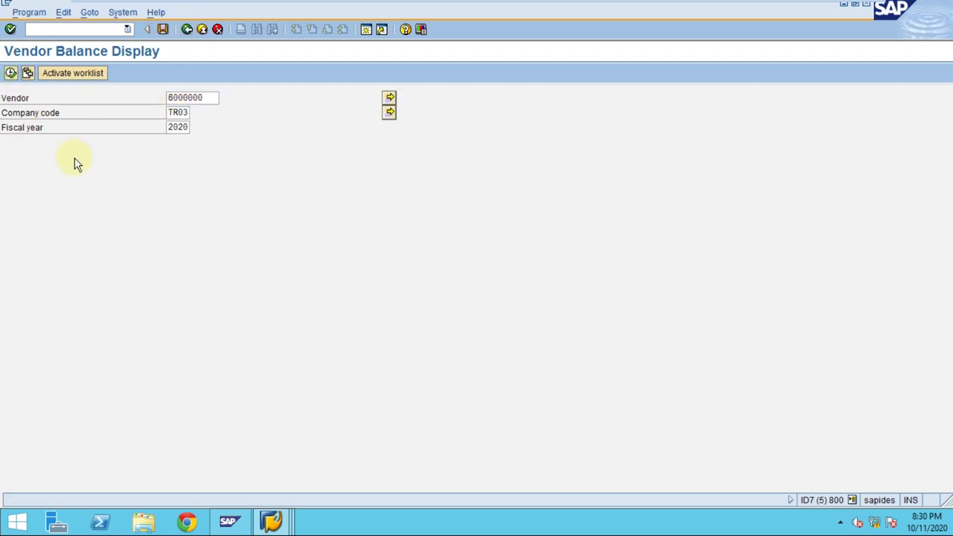
Step: Compare the credit, balance and cumulative balance figures of periods 1 and 2, and check the cumulative balance of the following periods
click(261, 250)
click(195, 249)
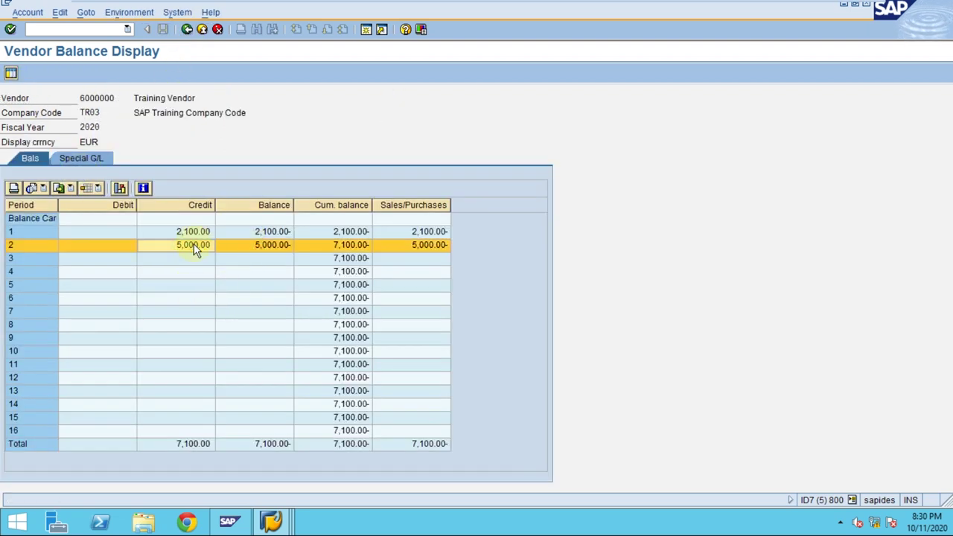
click(176, 234)
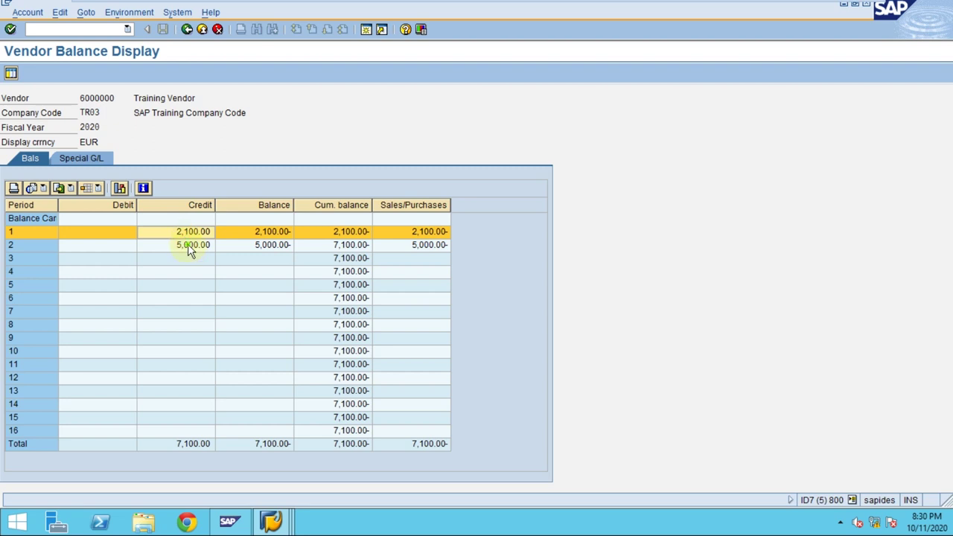
click(190, 249)
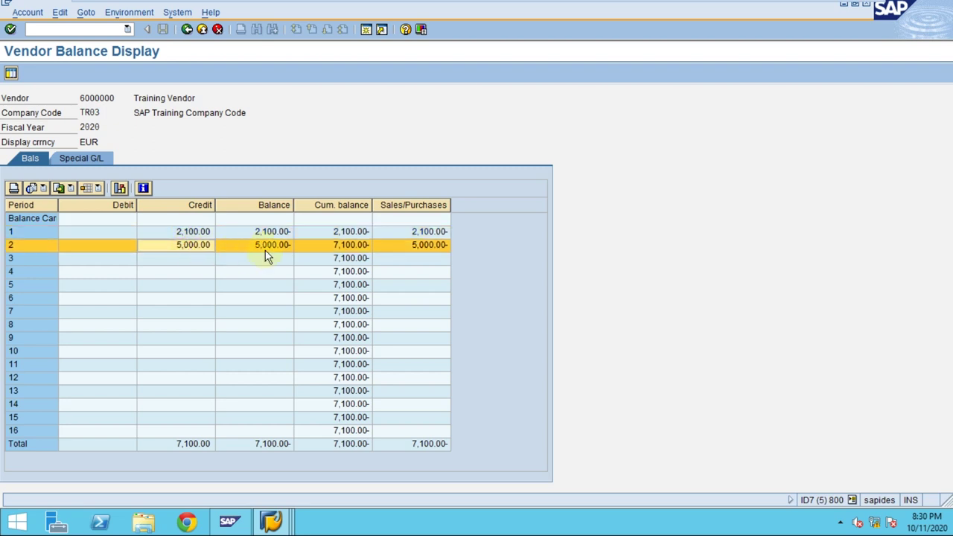
click(268, 237)
click(266, 247)
click(348, 235)
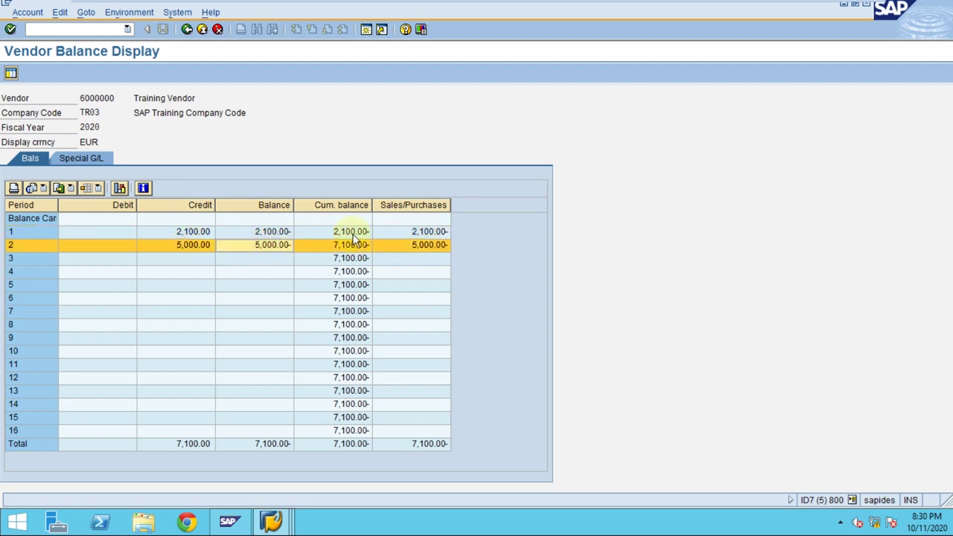
click(353, 245)
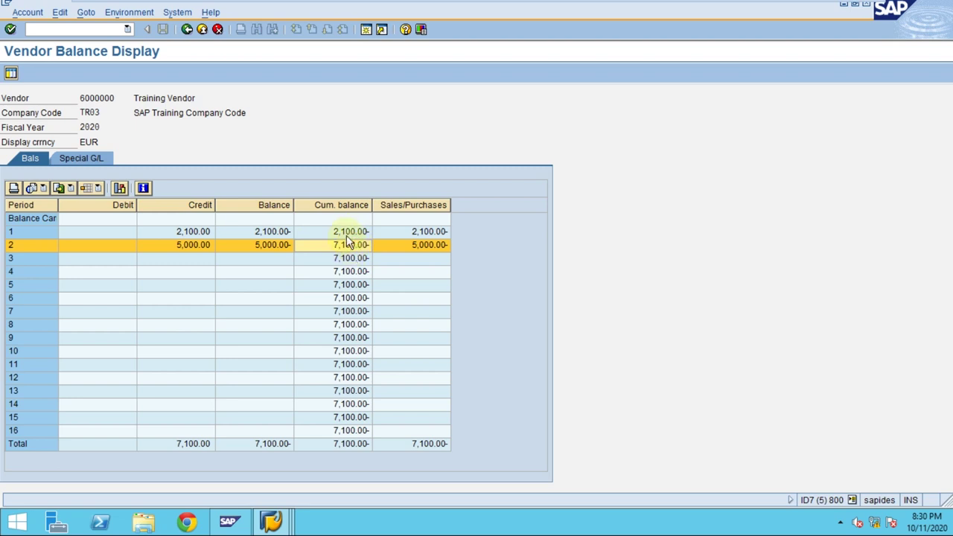
click(292, 236)
click(342, 235)
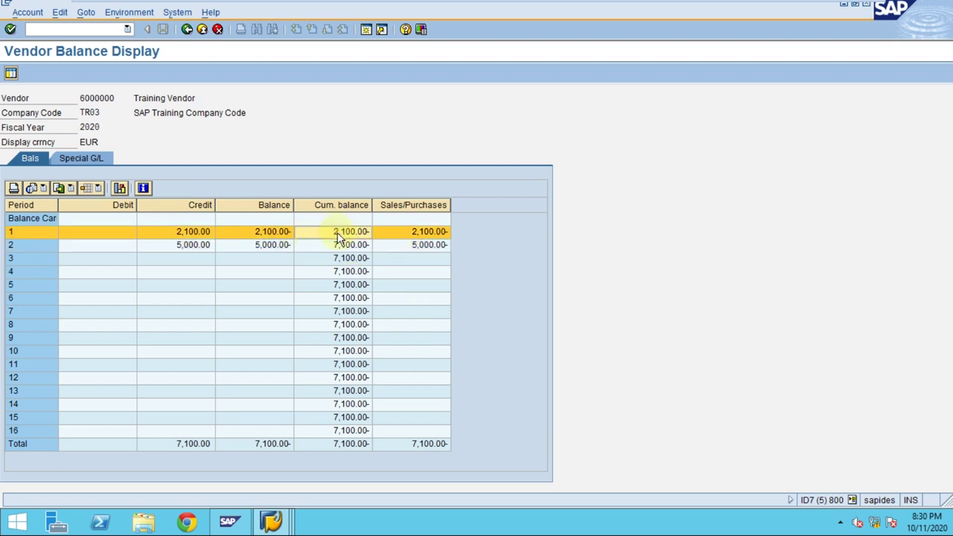
click(266, 249)
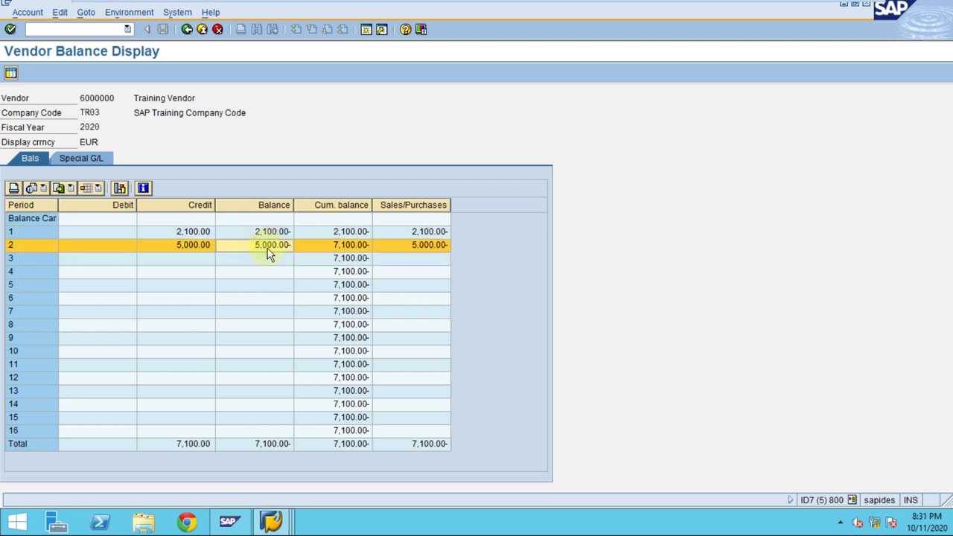
click(339, 248)
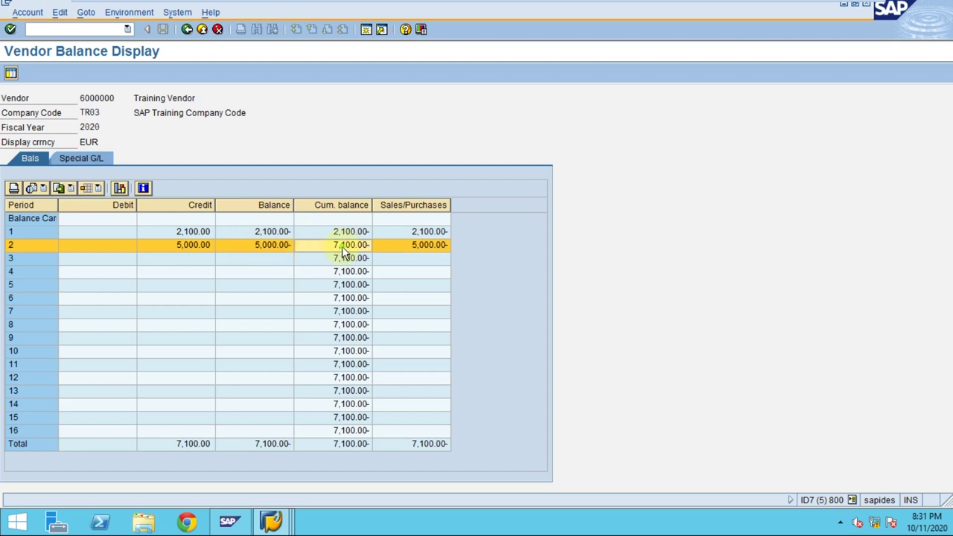
click(275, 261)
click(335, 297)
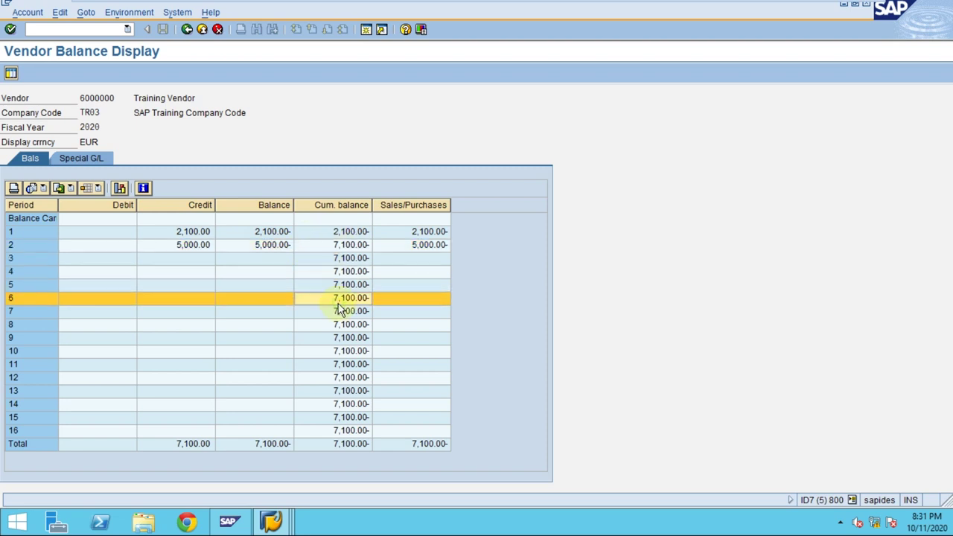
Step: Open the line items behind the period 1 balance and the period 2 balance, returning to the balance overview after each
double_click(253, 235)
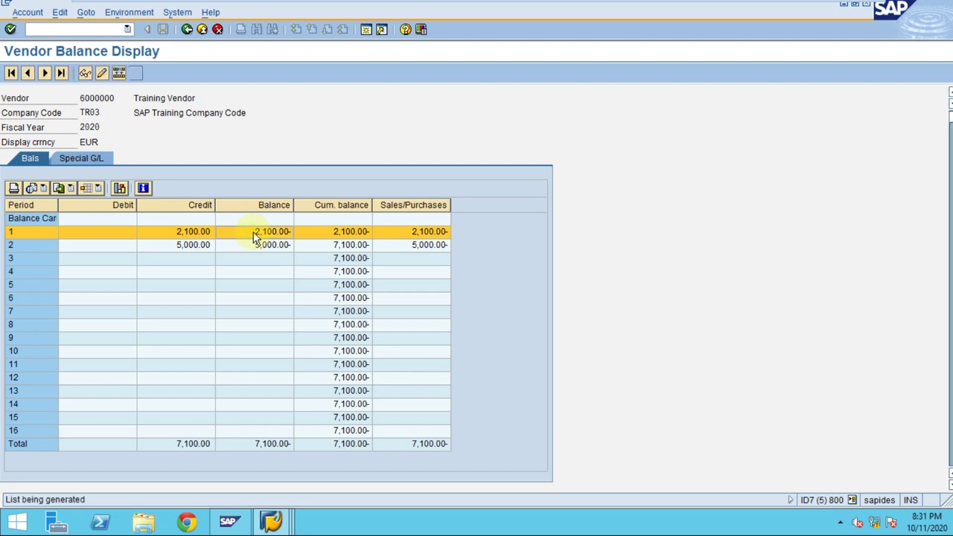
click(188, 29)
click(342, 248)
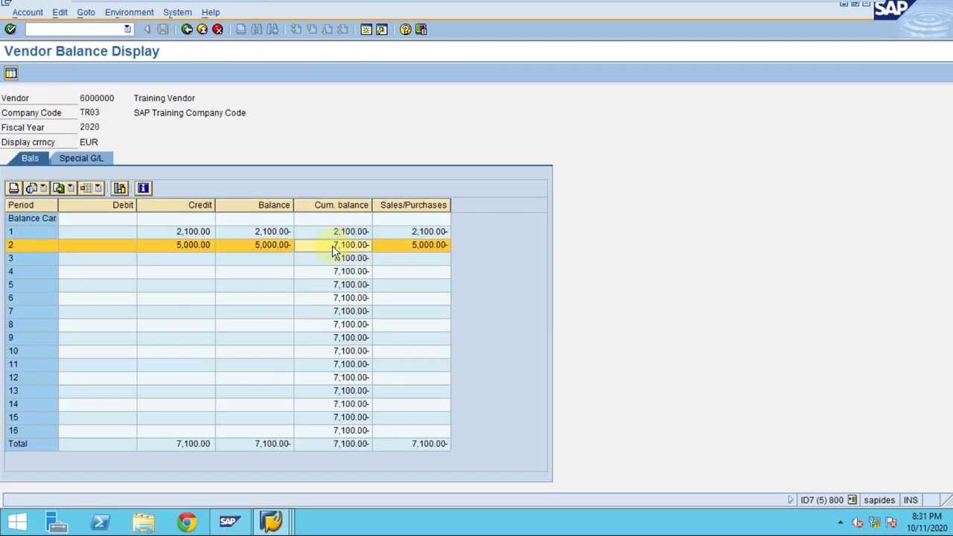
double_click(261, 245)
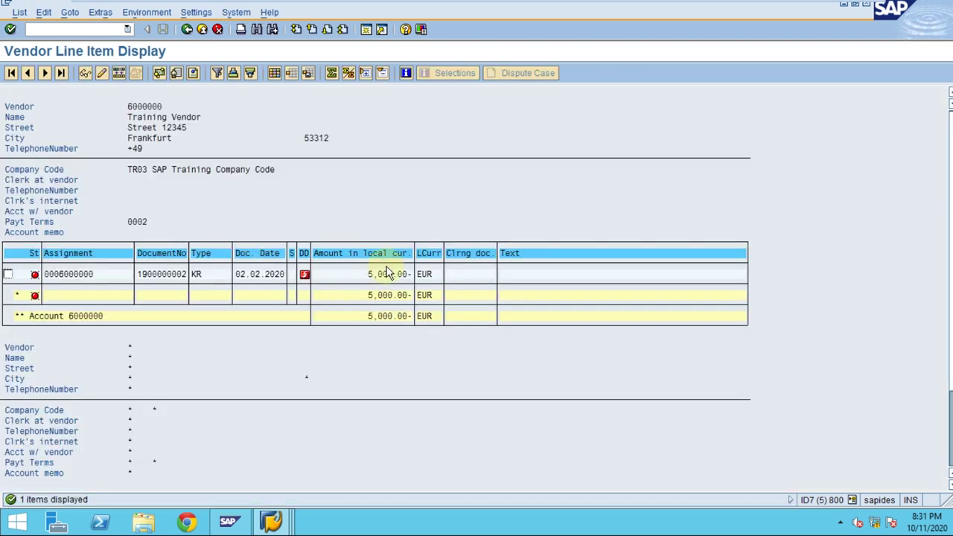
click(187, 30)
Step: Review the individual invoices behind the period 1 balance again and return to the balance overview
click(264, 233)
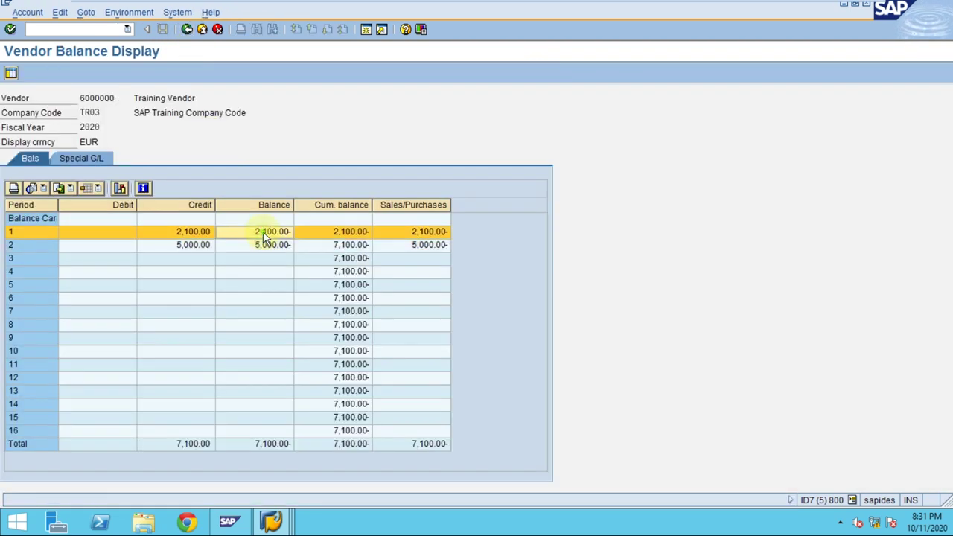
double_click(264, 234)
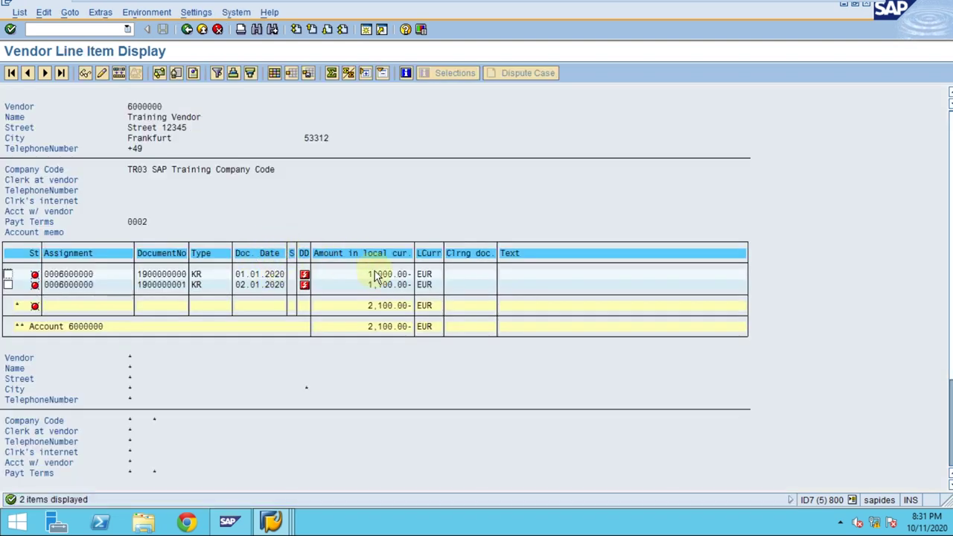
click(187, 30)
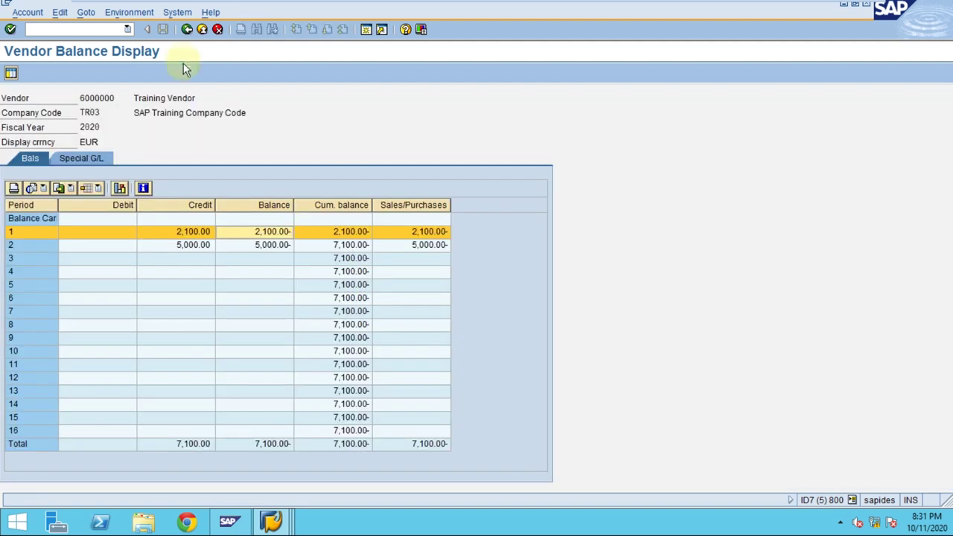
Step: Review the line items that make up the cumulative balance of period 2 and return to the balance overview
click(342, 245)
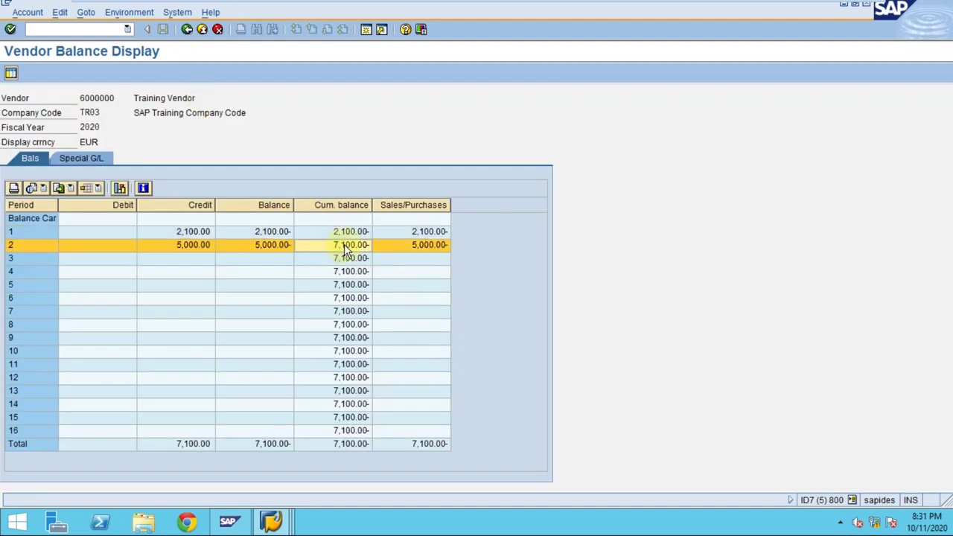
double_click(344, 244)
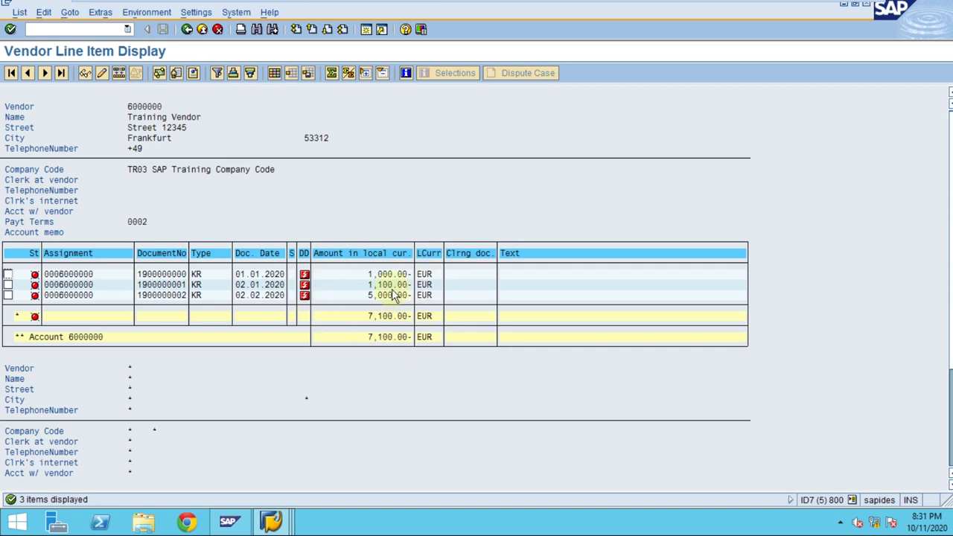
click(187, 30)
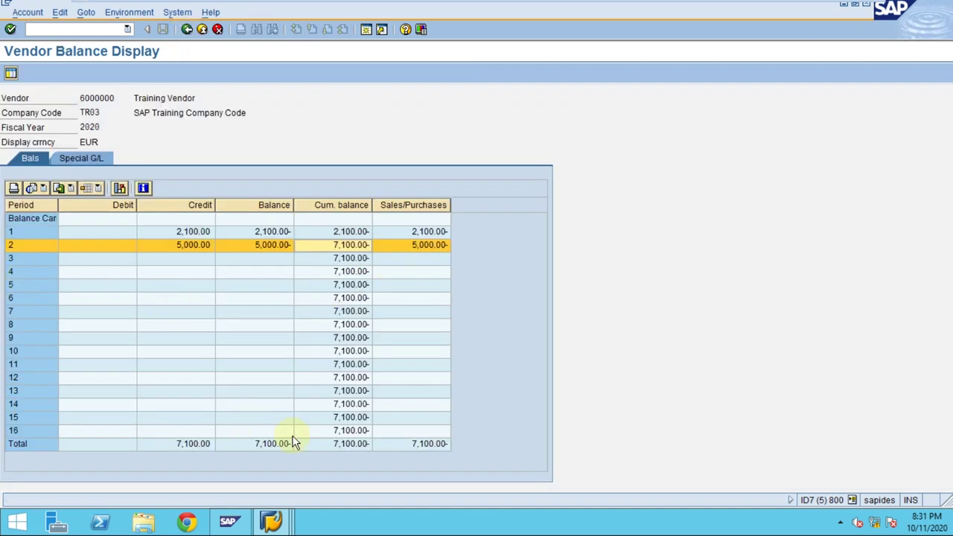
Step: Leave the balance display and list the training vendor's open line items in company code TR03 with FBL1N, key date 11.10.2020
click(187, 29)
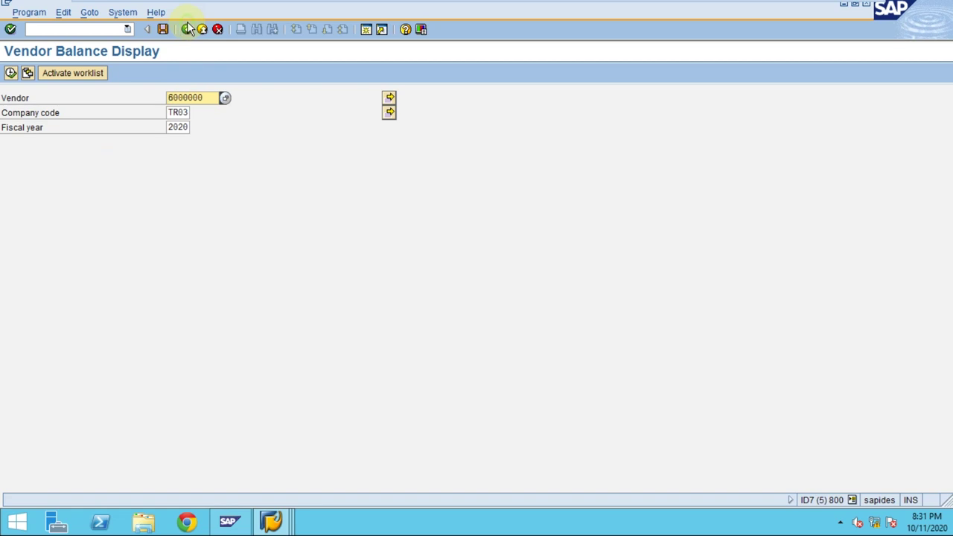
click(187, 30)
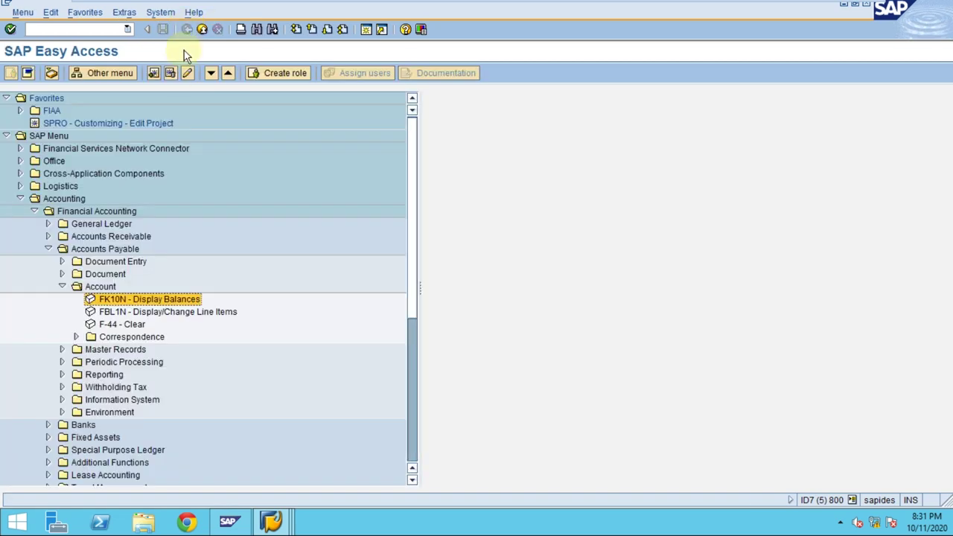
click(147, 313)
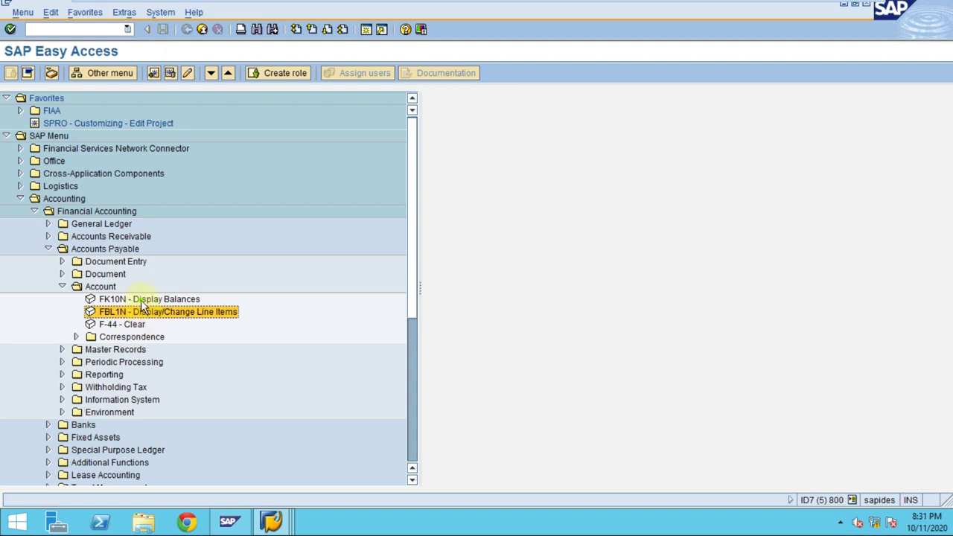
click(143, 300)
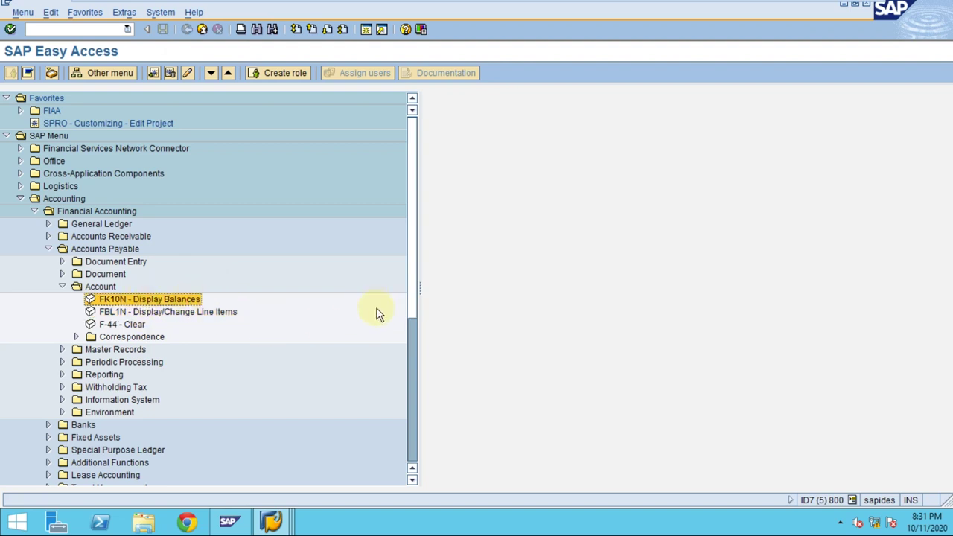
double_click(168, 311)
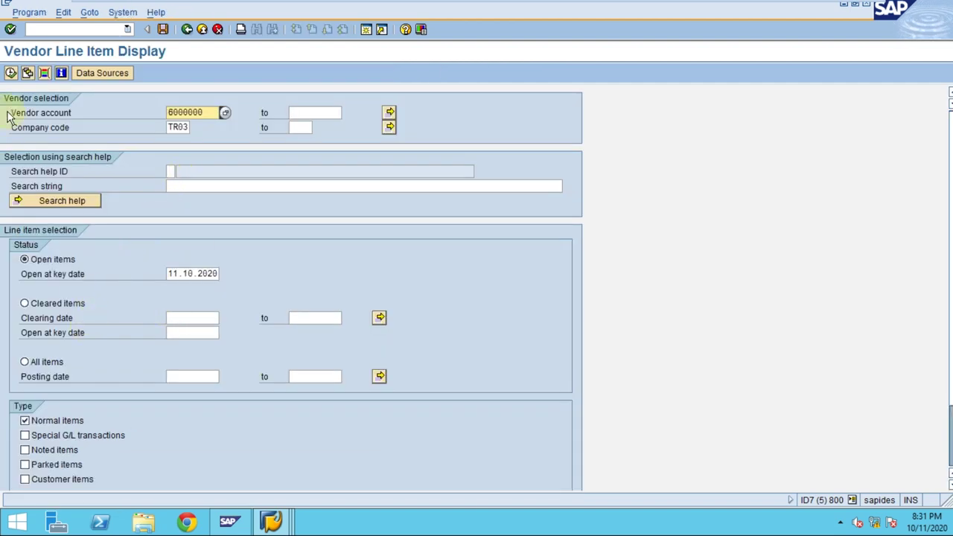
click(11, 74)
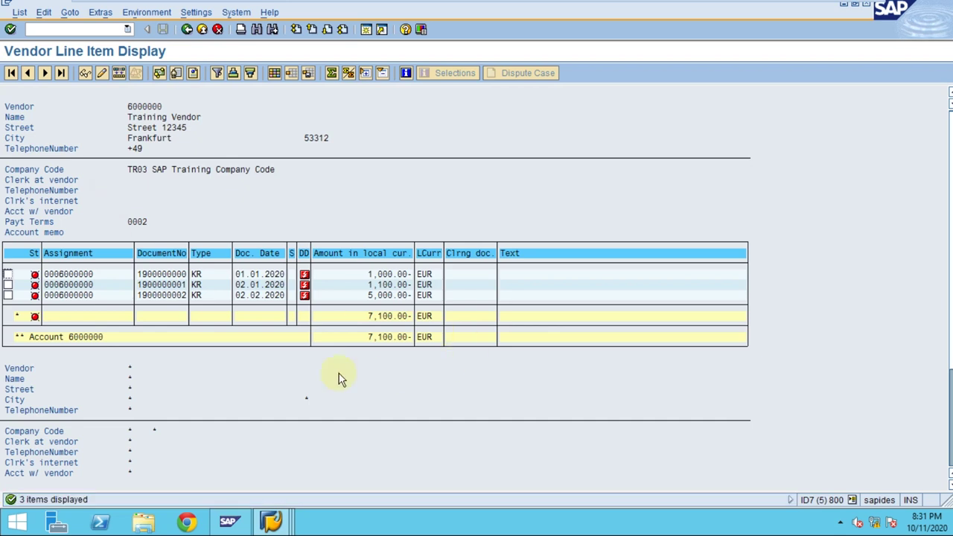
Step: Switch the vendor line item list to the grid view and subtotal the amounts by document date
click(194, 13)
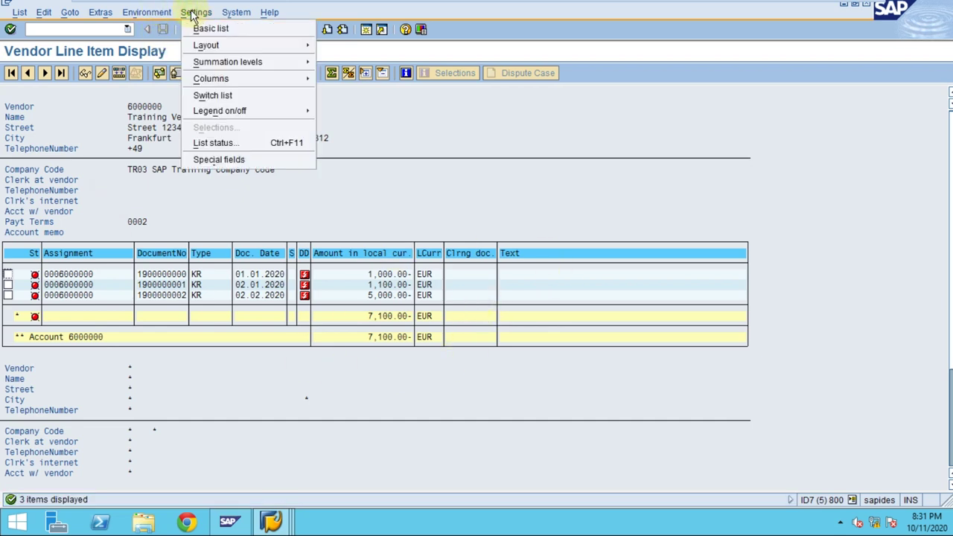
click(210, 95)
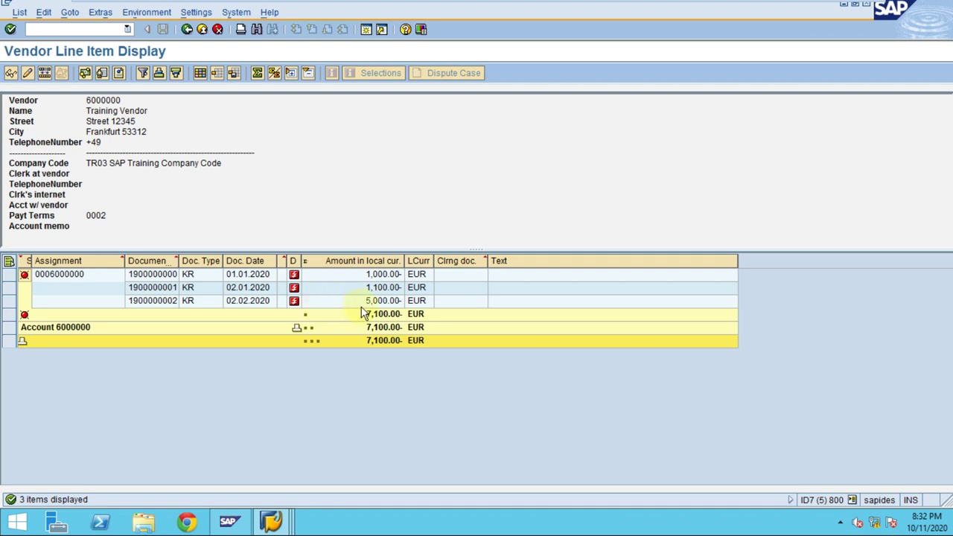
click(251, 262)
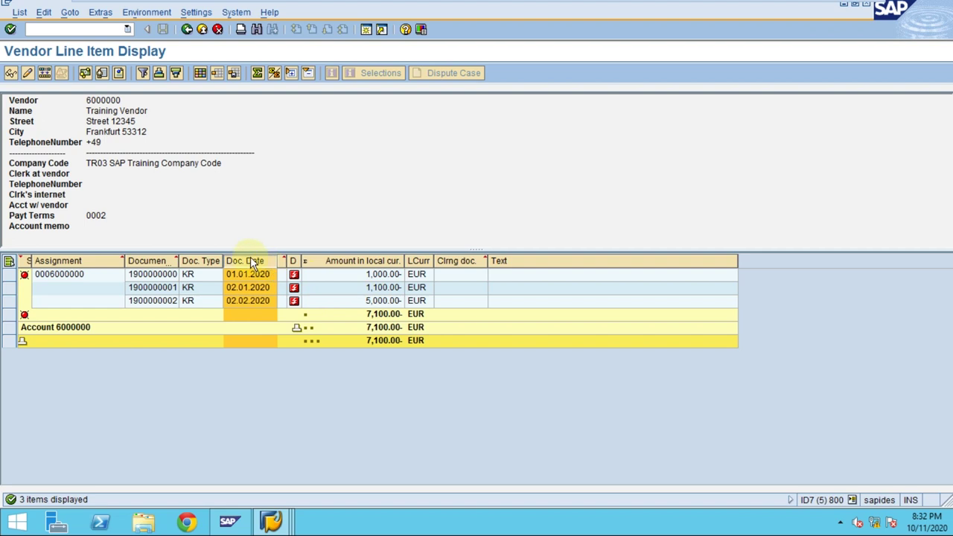
click(260, 299)
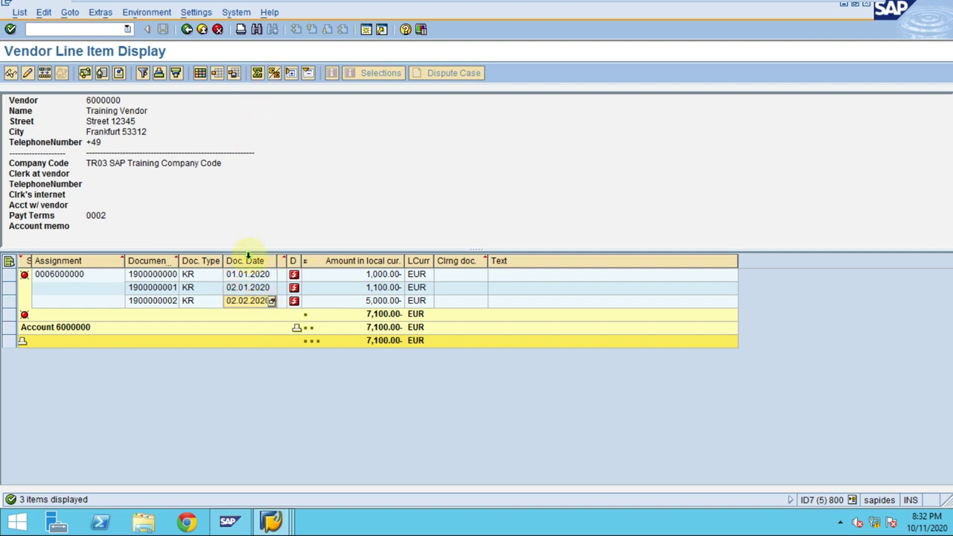
click(249, 261)
click(274, 73)
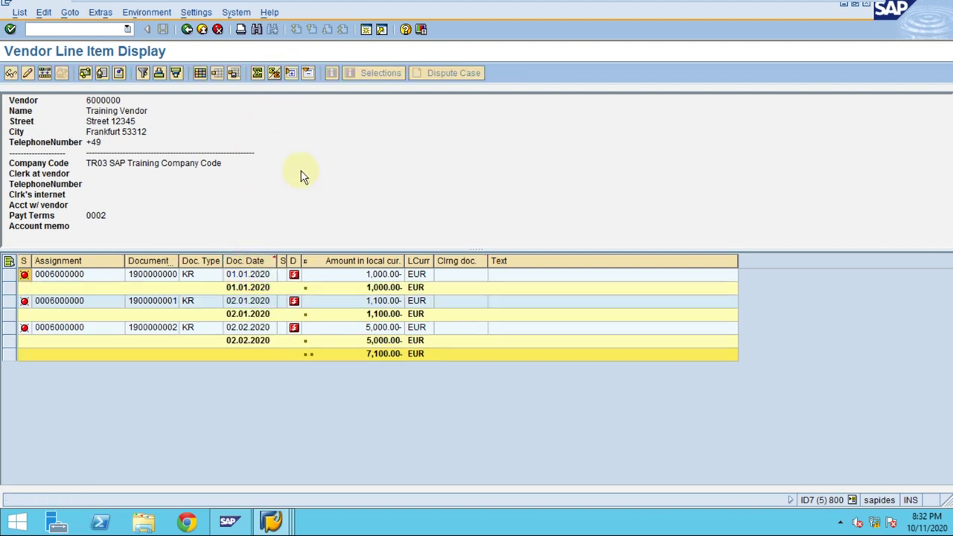
click(389, 327)
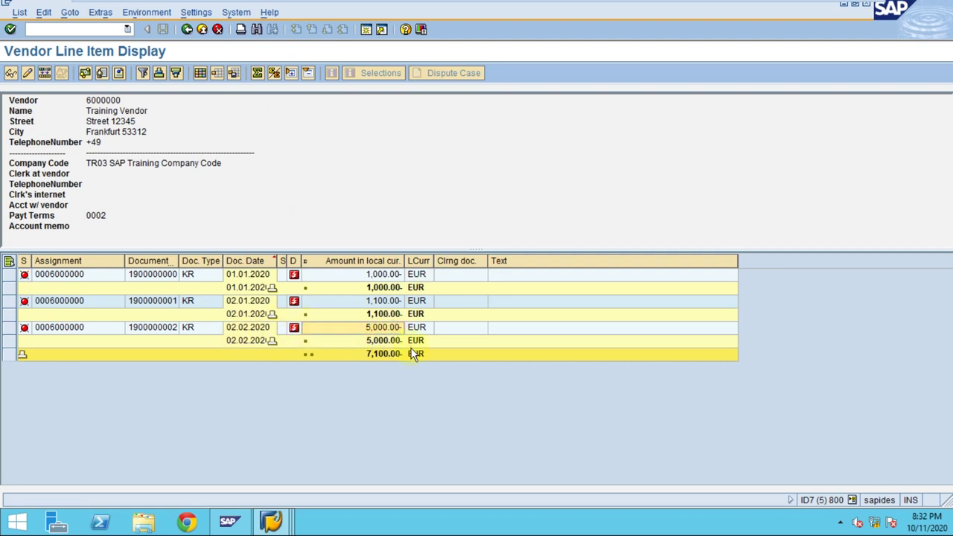
Step: Subtotal the line item amounts by document type instead of document date
click(198, 258)
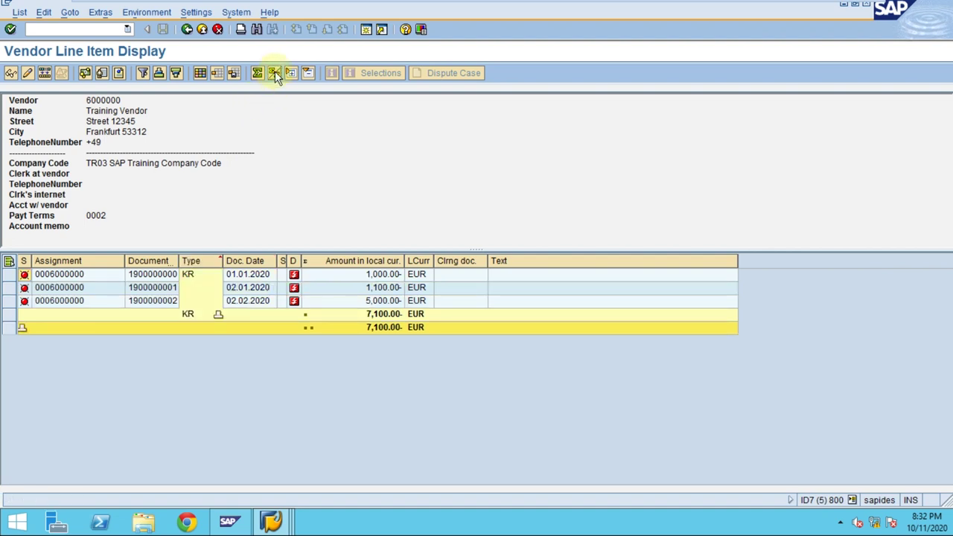
click(402, 328)
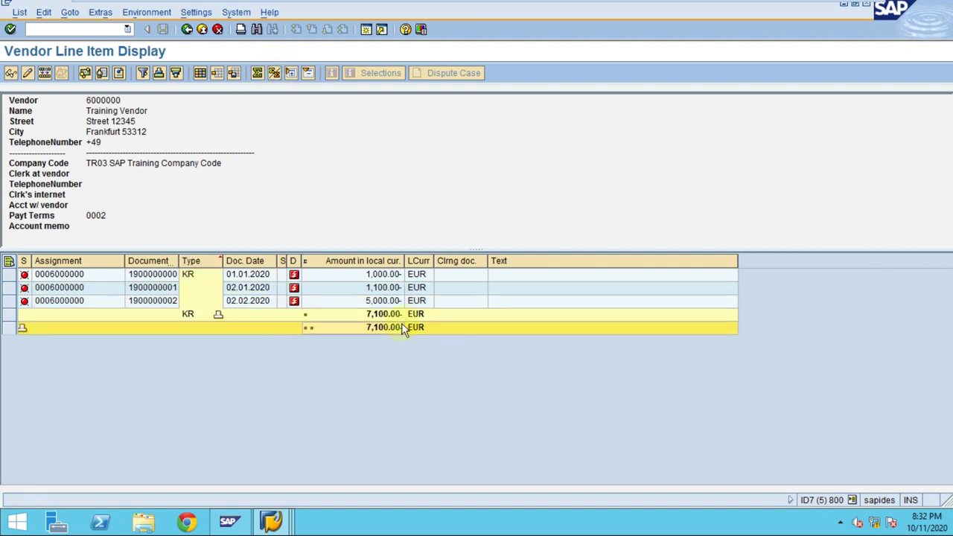
click(156, 260)
click(164, 328)
Step: Subtotal the amounts by document number and document type together, and collapse and re-expand the grand total's breakdown
click(146, 261)
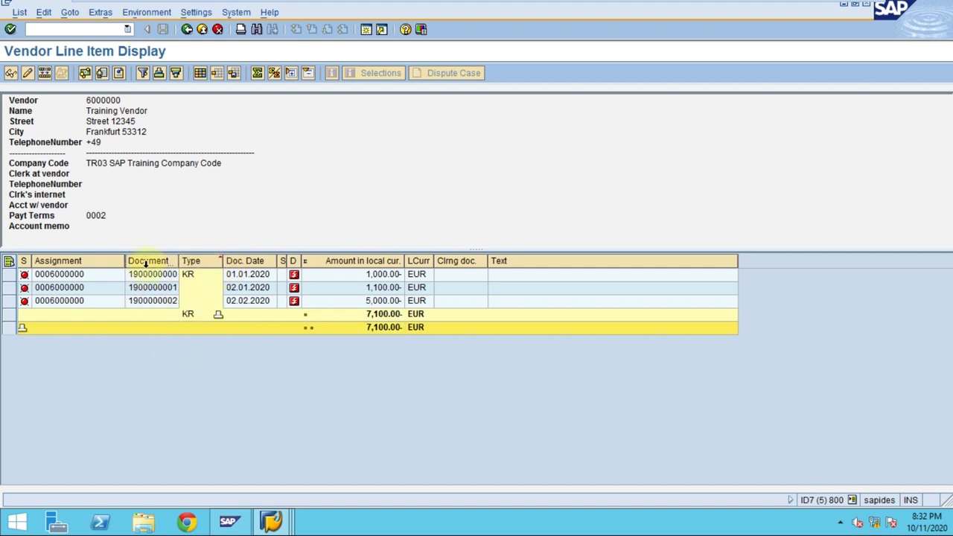
click(201, 263)
click(149, 263)
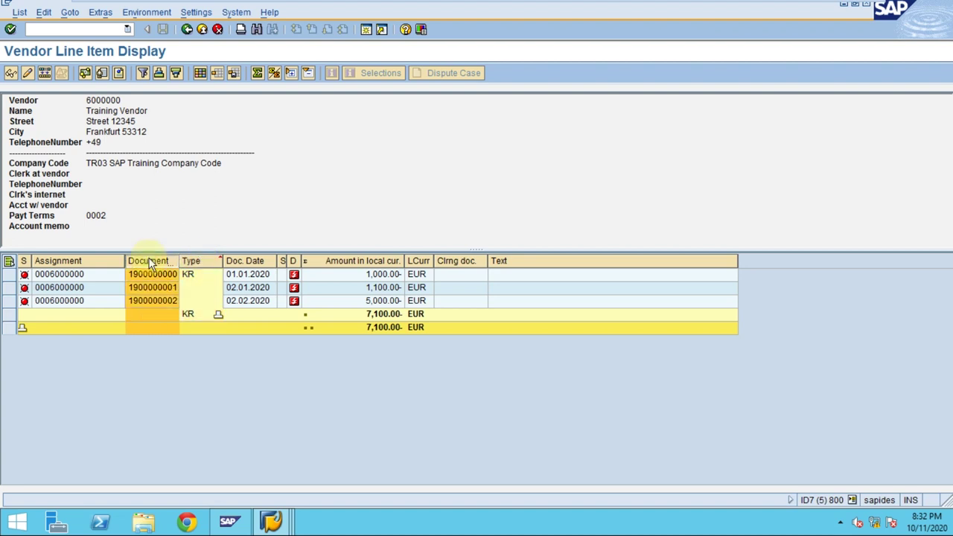
click(209, 262)
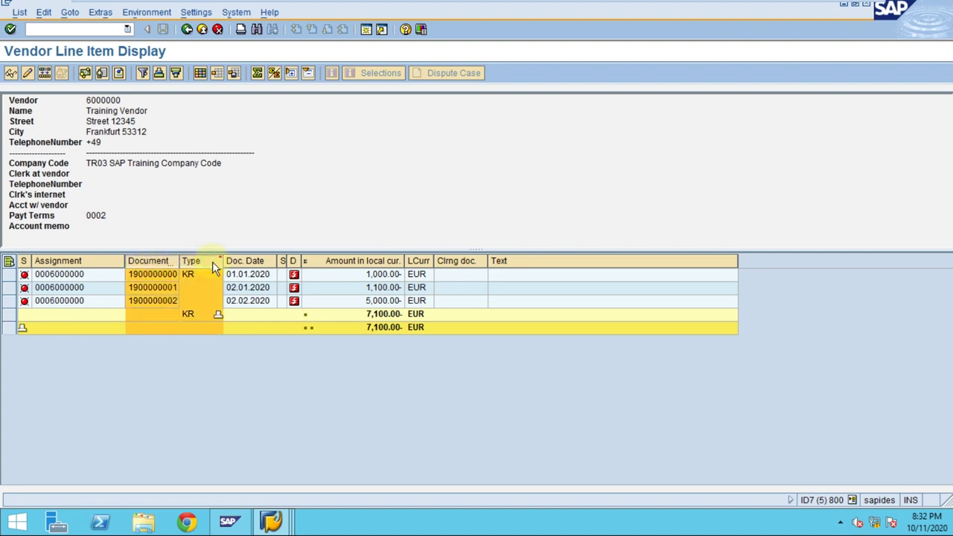
click(274, 72)
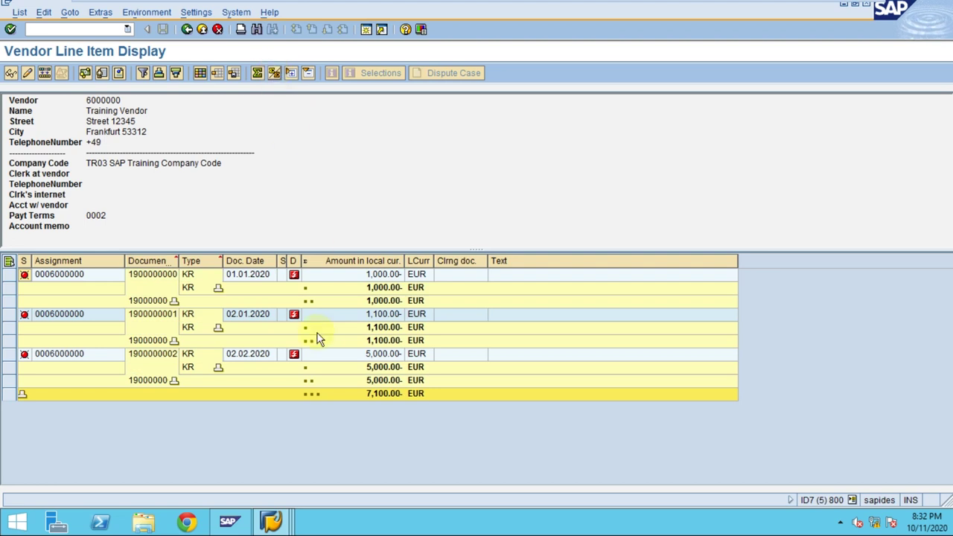
click(22, 394)
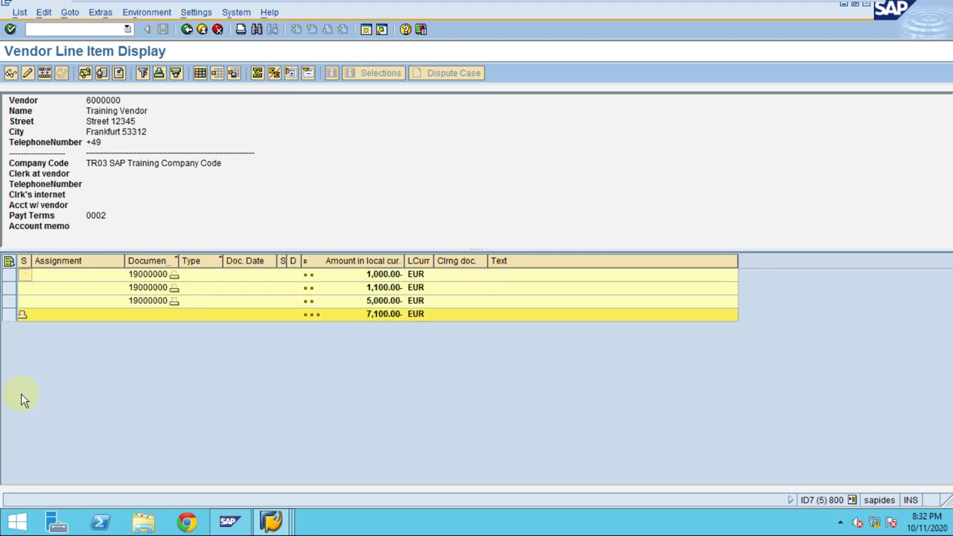
click(23, 316)
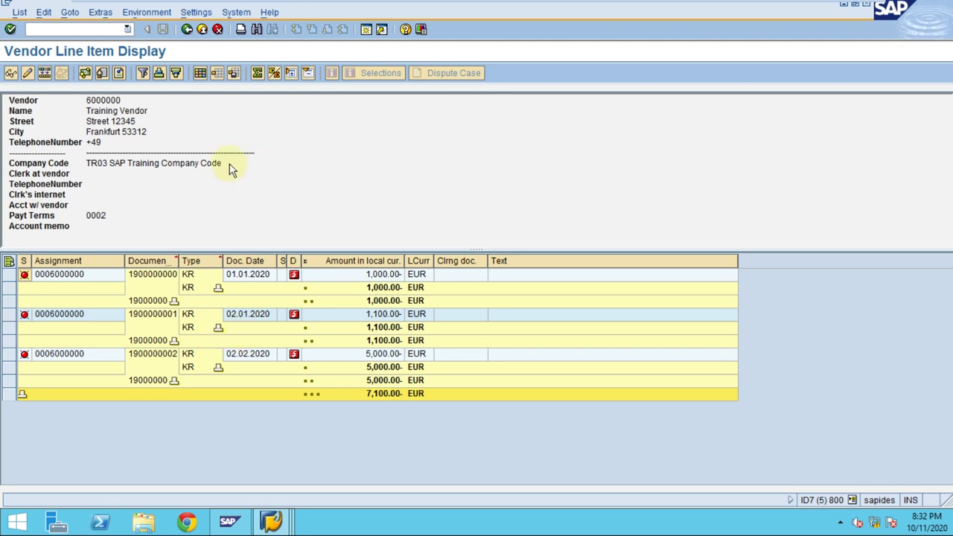
Step: Define the totals breakdown at level 1, Document Type, and review the local currency amounts per document number and type
click(195, 12)
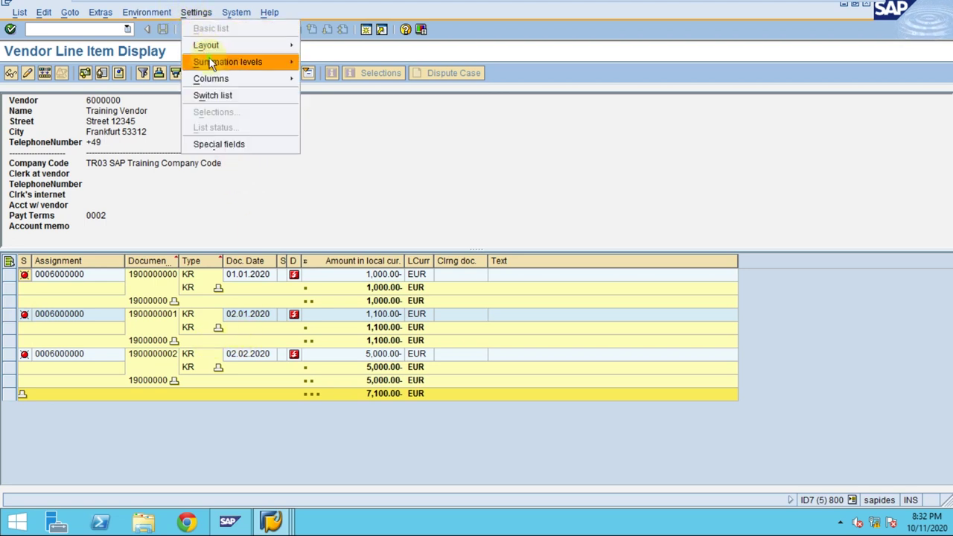
mouse_move(211, 63)
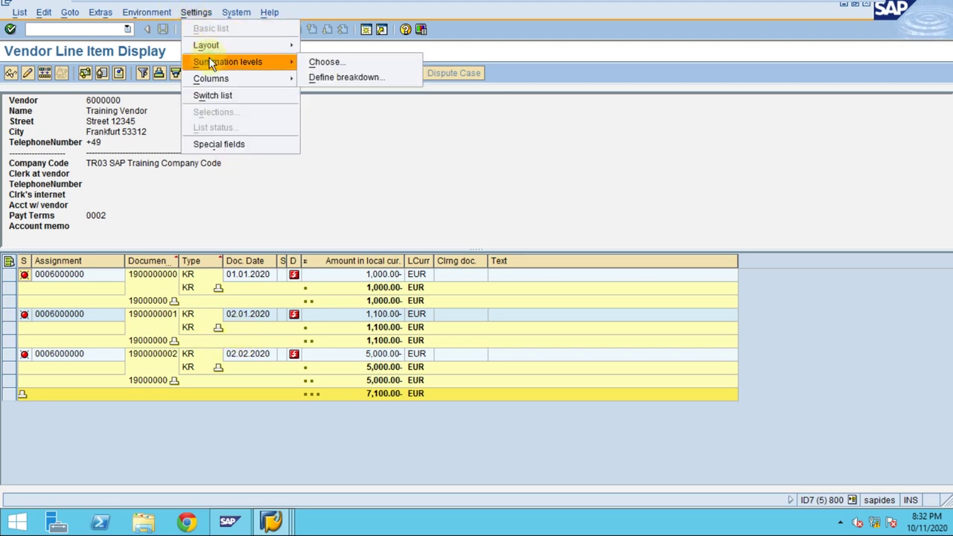
click(335, 75)
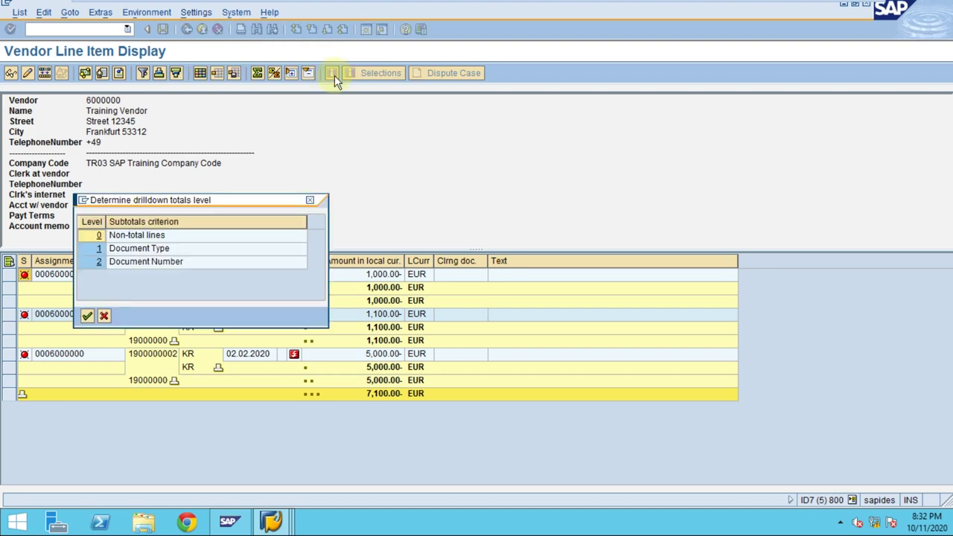
double_click(99, 253)
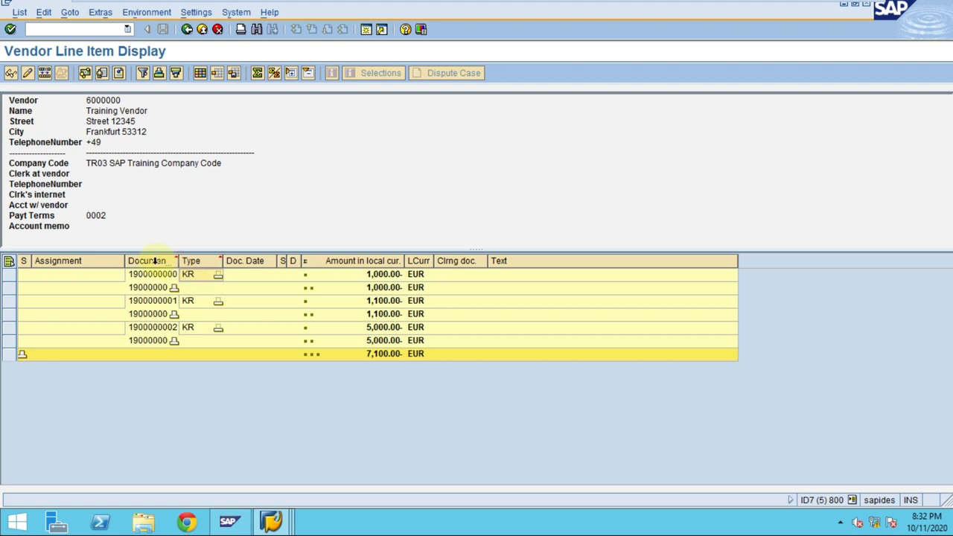
click(153, 261)
click(204, 261)
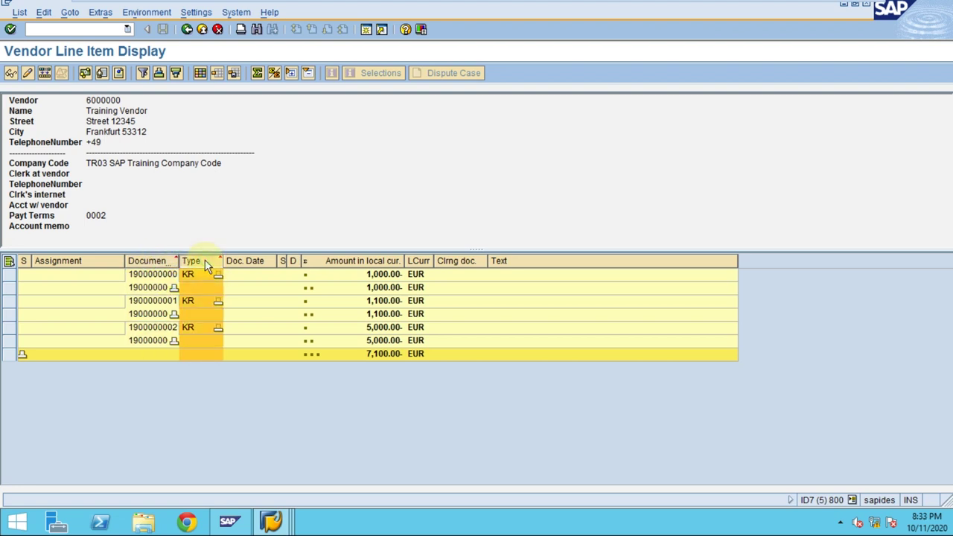
click(381, 261)
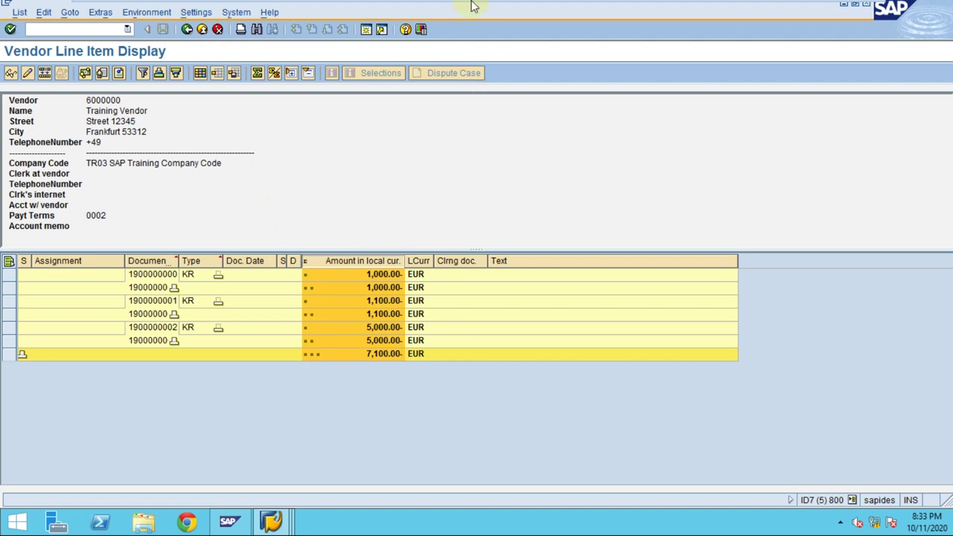
Step: Return from the line item display to SAP Easy Access and collapse the Account and Accounts Payable folders
click(187, 30)
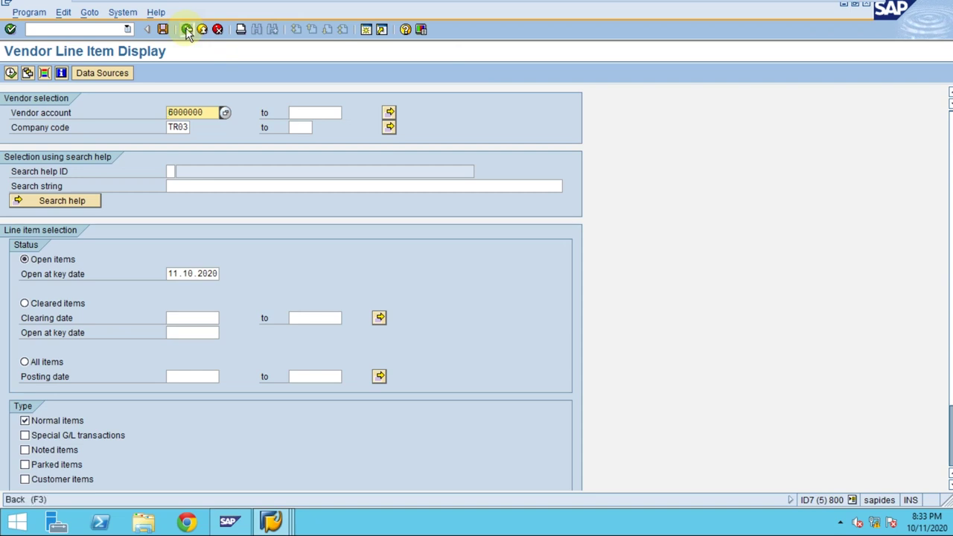
click(187, 29)
click(62, 287)
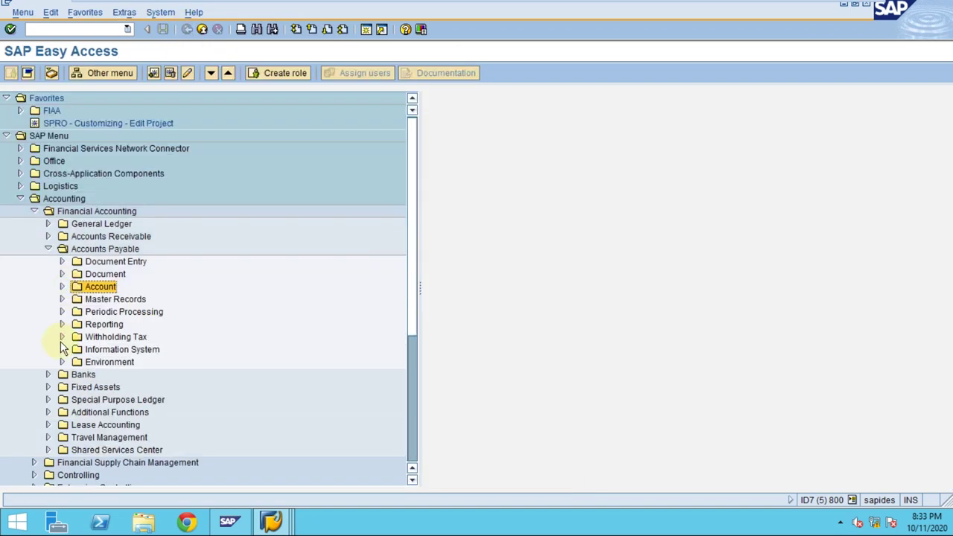
click(47, 249)
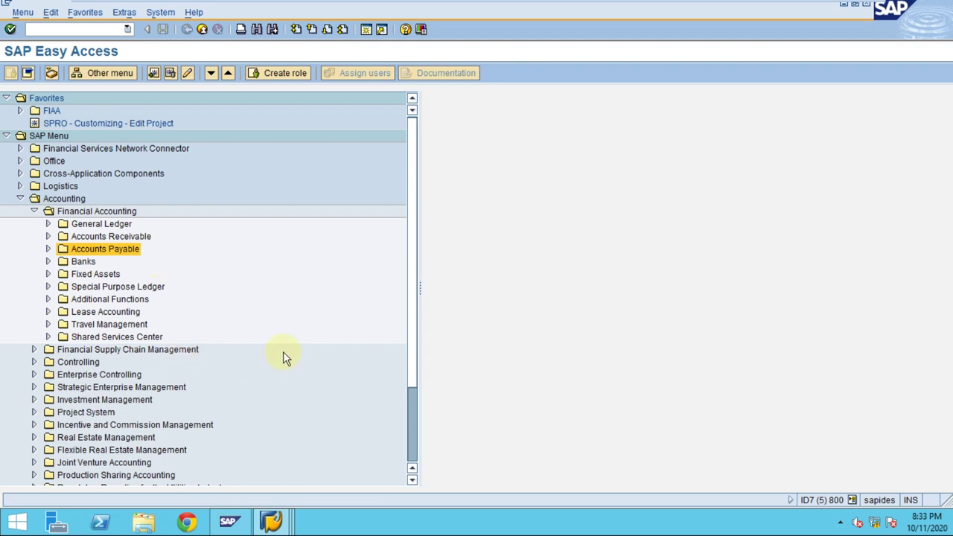
mouse_move(447, 4)
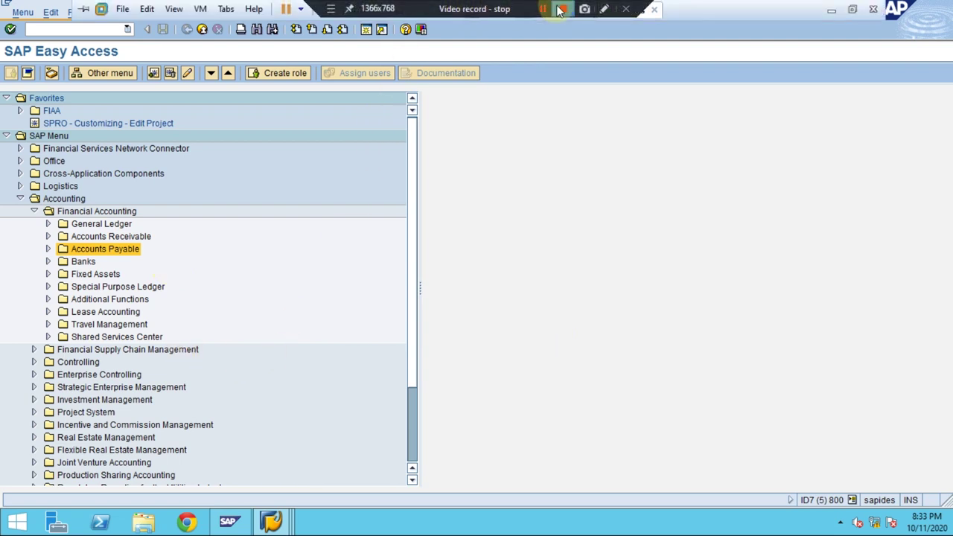